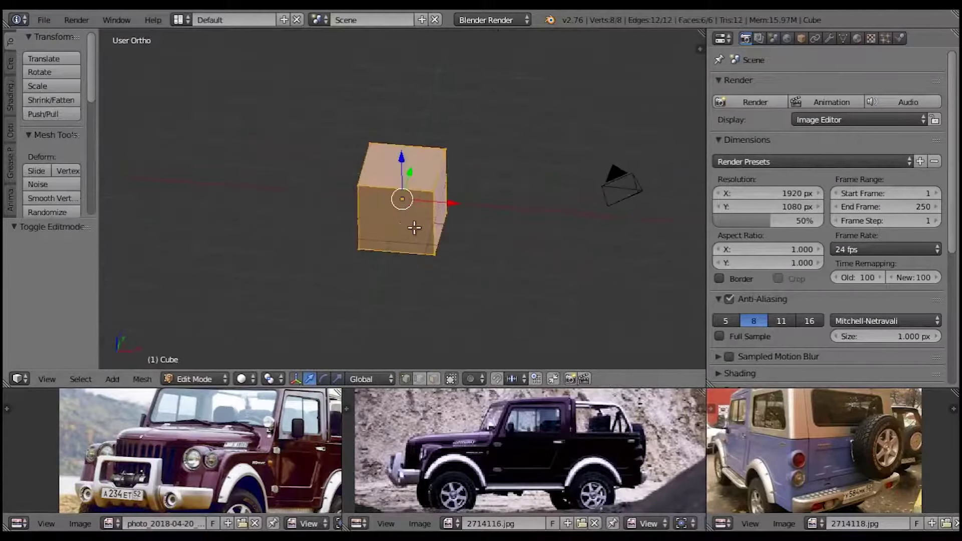
# Step: Clear the selection on the halved cube and add a Mirror modifier to it
pyautogui.press('a')
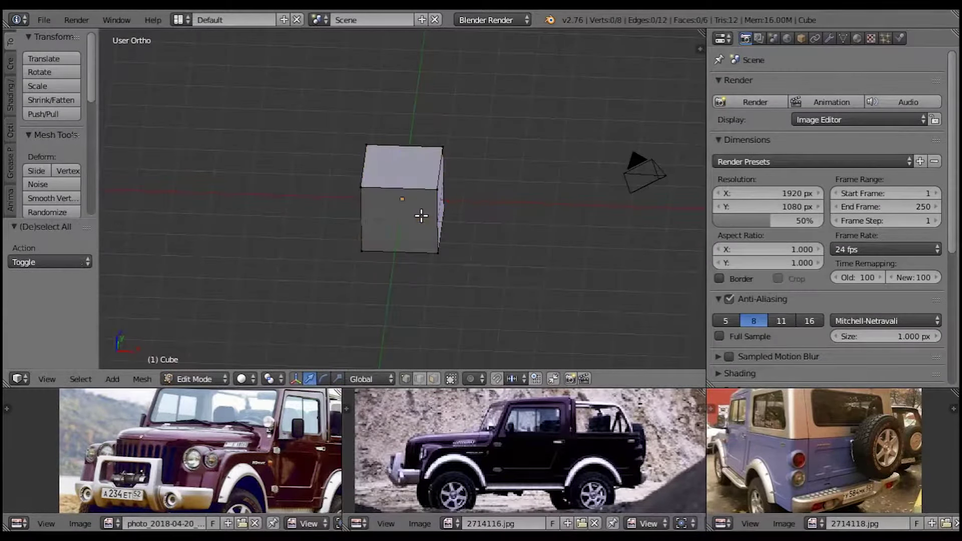
pyautogui.press('a')
pyautogui.moveTo(416, 208); pyautogui.dragTo(411, 206, button='middle')
pyautogui.click(829, 38)
pyautogui.click(831, 85)
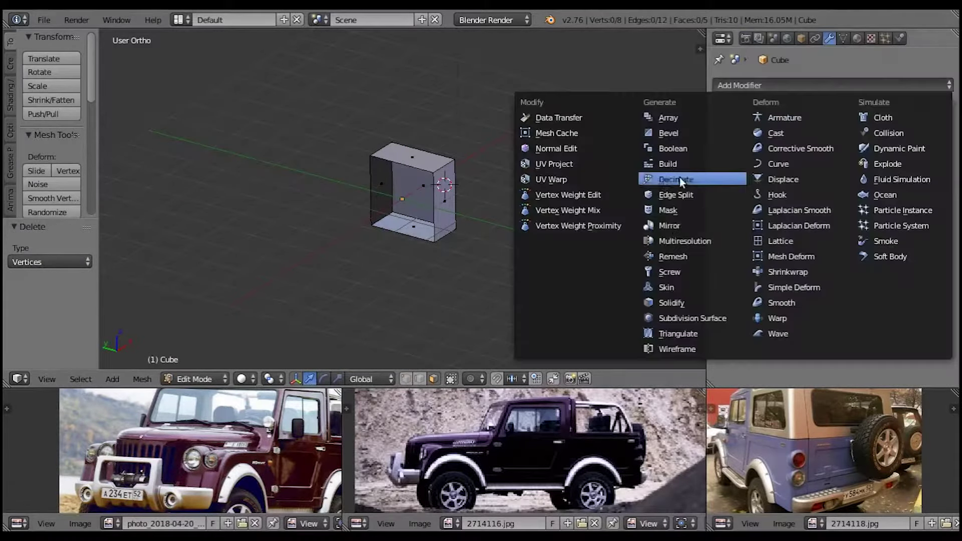
pyautogui.click(681, 229)
# Step: Back in Edit Mode, move the cube's outer side face along X
pyautogui.press('Tab')
pyautogui.press('Tab')
pyautogui.moveTo(458, 239); pyautogui.dragTo(483, 326, button='middle')
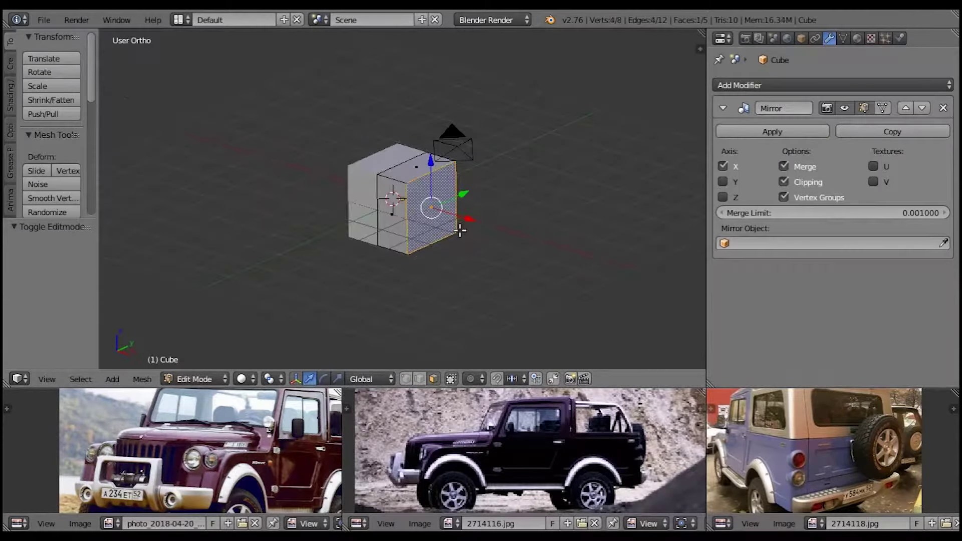
pyautogui.press('g')
pyautogui.press('x')
pyautogui.click(465, 243)
# Step: Move the selection along Y, then raise the cube's top face along Z
pyautogui.moveTo(465, 243); pyautogui.dragTo(513, 231, button='middle')
pyautogui.press('g')
pyautogui.click(512, 230)
pyautogui.rightClick(413, 173)
pyautogui.press('g')
pyautogui.press('z')
# Step: Select the box's end face and extrude it outward
pyautogui.moveTo(465, 169); pyautogui.dragTo(491, 180, button='middle')
pyautogui.rightClick(492, 181)
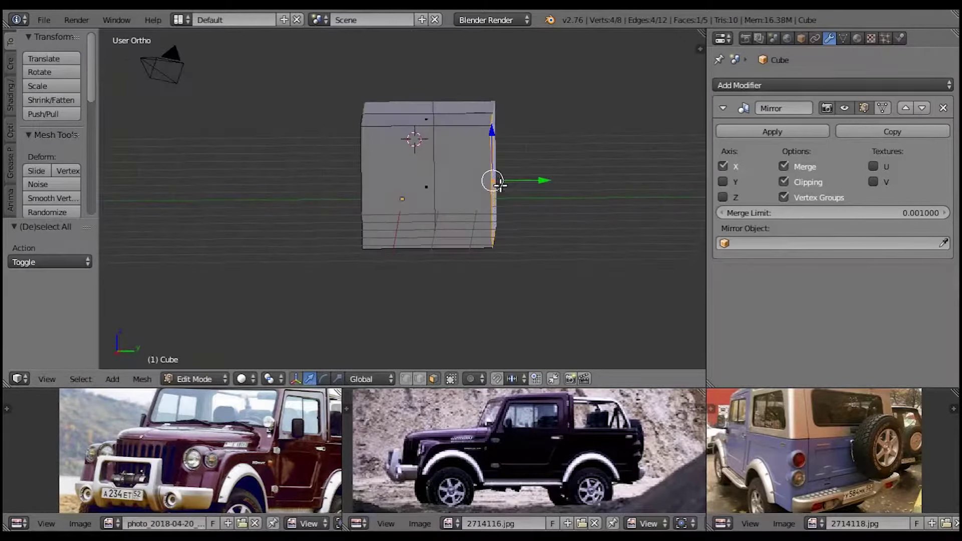
pyautogui.press('e')
pyautogui.click(551, 179)
pyautogui.press('e')
pyautogui.click(407, 199)
pyautogui.press('a')
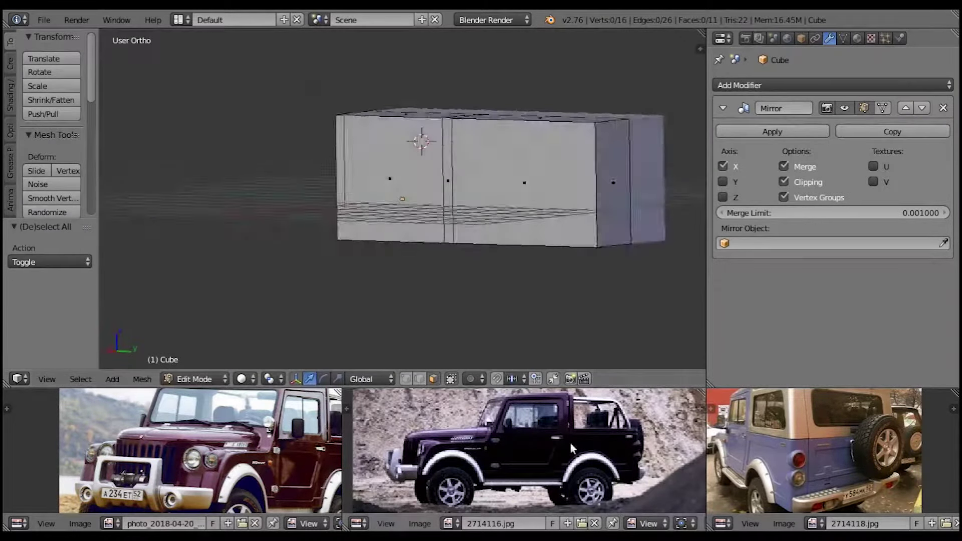
# Step: Extrude the end face outward twice more to lengthen the box
pyautogui.moveTo(412, 267); pyautogui.dragTo(434, 185, button='middle')
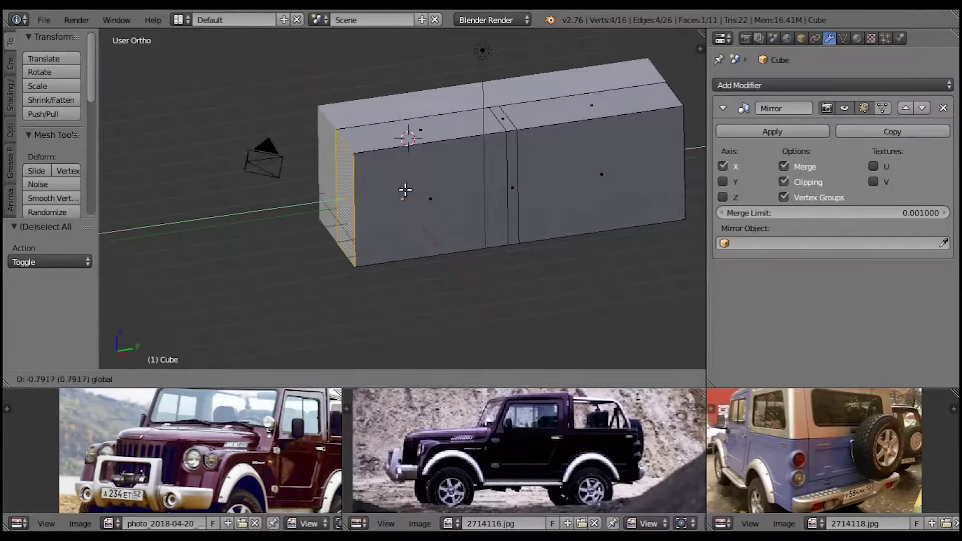
pyautogui.press('e')
pyautogui.rightClick(344, 198)
pyautogui.moveTo(343, 197)
pyautogui.mouseDown(button='middle')
pyautogui.moveTo(358, 223)
pyautogui.moveTo(349, 214)
pyautogui.mouseUp(button='middle')
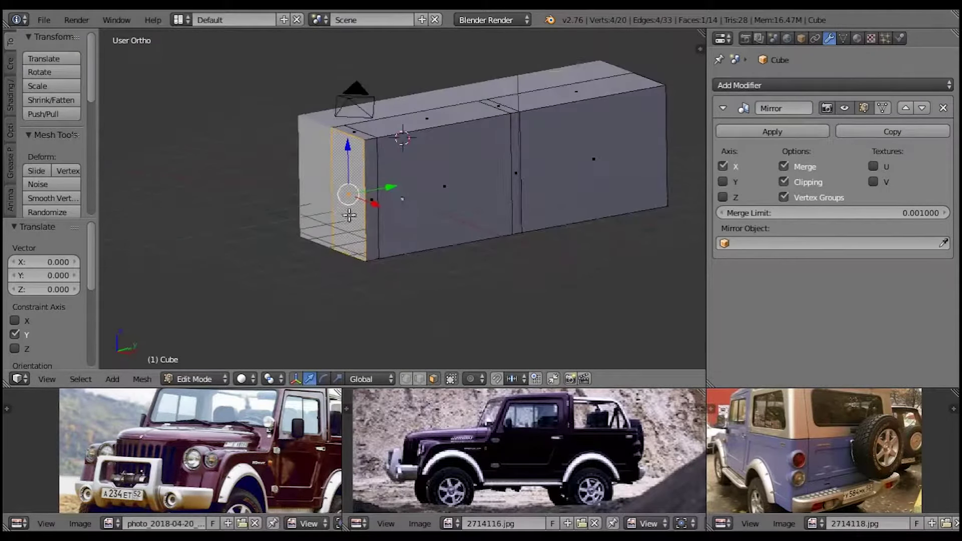
pyautogui.press('e')
pyautogui.click(259, 233)
pyautogui.scroll(-4, 260, 233)
pyautogui.moveTo(260, 233); pyautogui.dragTo(472, 275, button='middle')
pyautogui.moveTo(360, 255)
pyautogui.mouseDown(button='middle')
pyautogui.moveTo(451, 235)
pyautogui.moveTo(496, 240)
pyautogui.moveTo(498, 230)
pyautogui.moveTo(393, 259)
pyautogui.mouseUp(button='middle')
# Step: Select a path of middle faces, then check the body shape in Object Mode
pyautogui.keyDown('ctrl'); pyautogui.rightClick(499, 241); pyautogui.keyUp('ctrl')
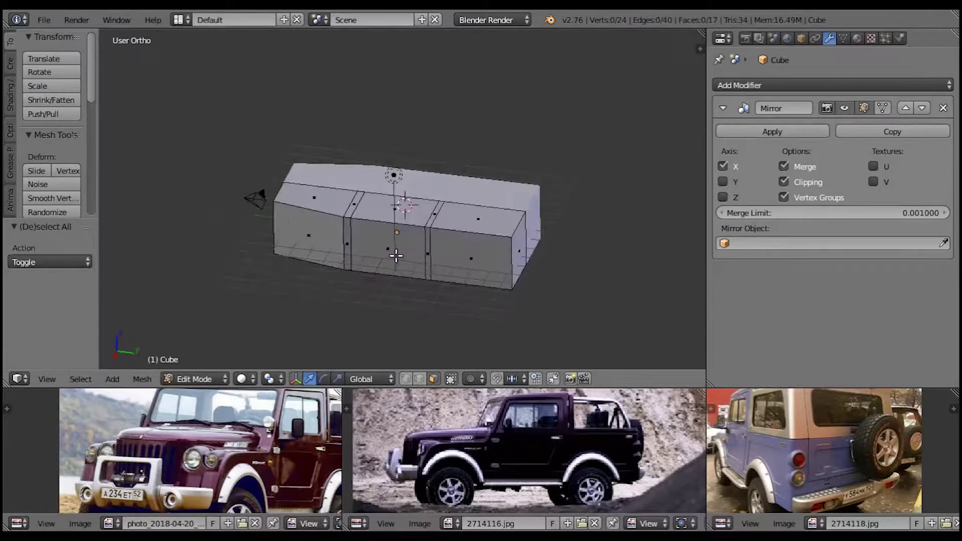
pyautogui.press('g')
pyautogui.rightClick(310, 237)
pyautogui.press('Tab')
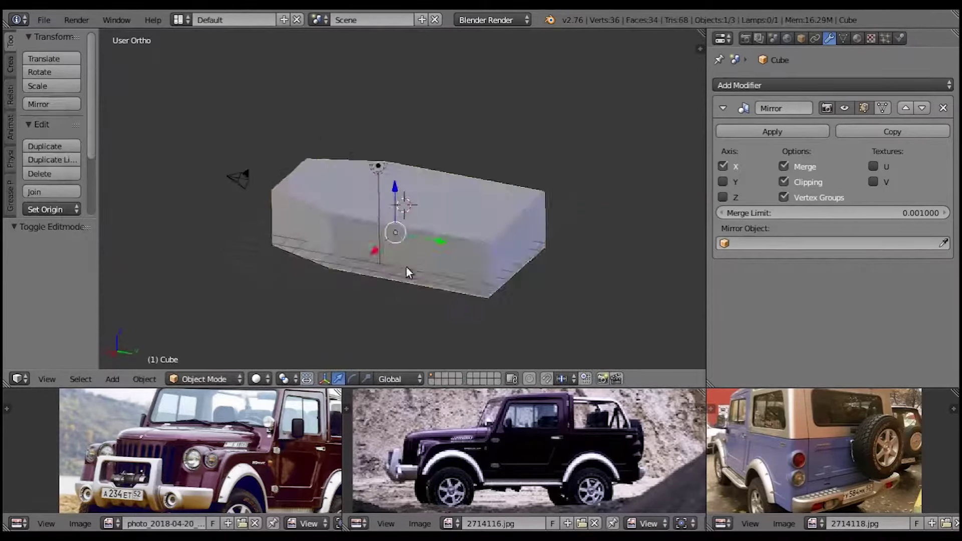
pyautogui.moveTo(406, 266)
pyautogui.mouseDown(button='middle')
pyautogui.moveTo(394, 210)
pyautogui.moveTo(353, 225)
pyautogui.moveTo(346, 162)
pyautogui.mouseUp(button='middle')
pyautogui.press('Tab')
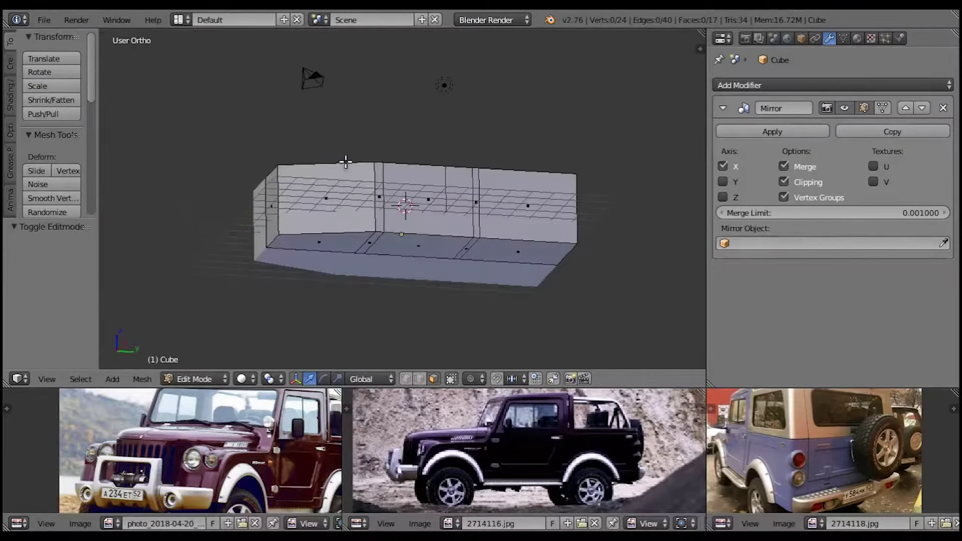
pyautogui.moveTo(299, 270)
pyautogui.mouseDown(button='middle')
pyautogui.moveTo(404, 270)
pyautogui.moveTo(330, 253)
pyautogui.moveTo(489, 294)
pyautogui.moveTo(380, 245)
pyautogui.mouseUp(button='middle')
# Step: Deselect all, view the box from the side, and scroll the N sidebar
pyautogui.press('a')
pyautogui.moveTo(441, 179)
pyautogui.mouseDown(button='middle')
pyautogui.moveTo(608, 215)
pyautogui.moveTo(569, 211)
pyautogui.moveTo(552, 230)
pyautogui.mouseUp(button='middle')
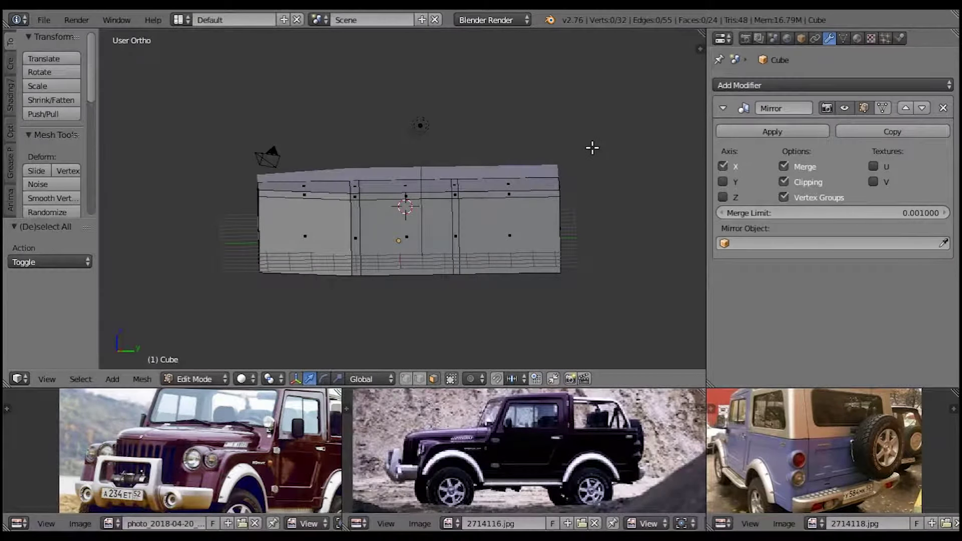
pyautogui.press('n')
pyautogui.scroll(-5, 625, 310)
pyautogui.scroll(-5, 613, 301)
# Step: Add the jeep photo 2714116.jpg as a background image
pyautogui.scroll(-3, 651, 295)
pyautogui.scroll(-5, 651, 321)
pyautogui.click(637, 251)
pyautogui.click(596, 337)
pyautogui.click(623, 354)
pyautogui.scroll(-5, 641, 300)
# Step: In right side wireframe view, line the reference photo up behind the body
pyautogui.press('KP_1')
pyautogui.press('KP_3')
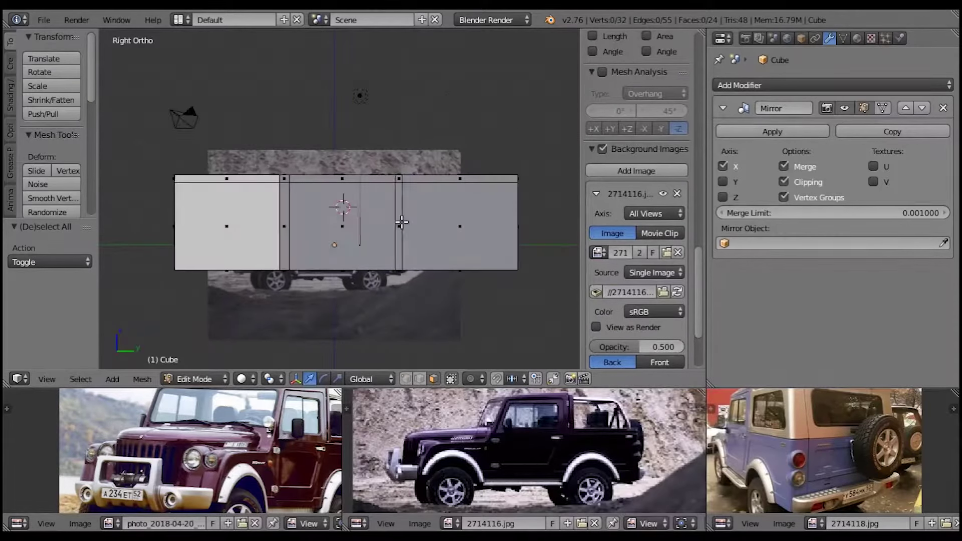
pyautogui.press('z')
pyautogui.scroll(-5, 636, 301)
pyautogui.moveTo(613, 321); pyautogui.dragTo(686, 321)
pyautogui.moveTo(612, 360); pyautogui.dragTo(701, 361)
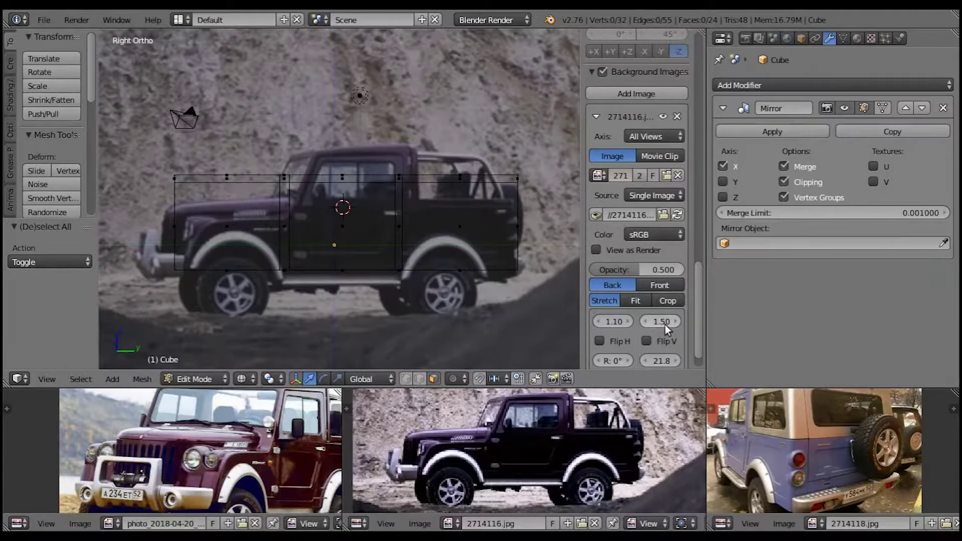
pyautogui.moveTo(662, 321); pyautogui.dragTo(672, 321)
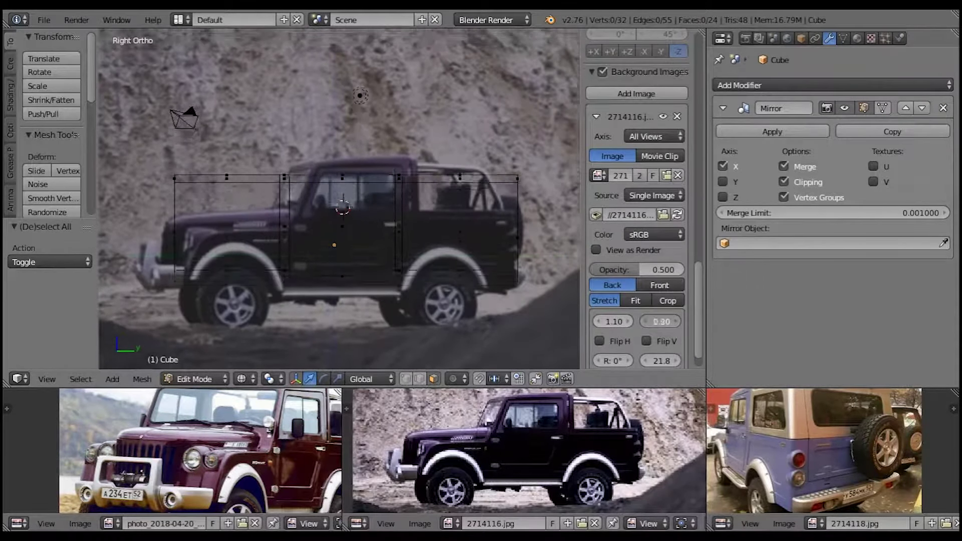
# Step: Lower the body's top face loop 0.748 along Z to the photo's body line
pyautogui.moveTo(331, 210); pyautogui.dragTo(307, 184, button='middle')
pyautogui.click(306, 184)
pyautogui.press('KP_3')
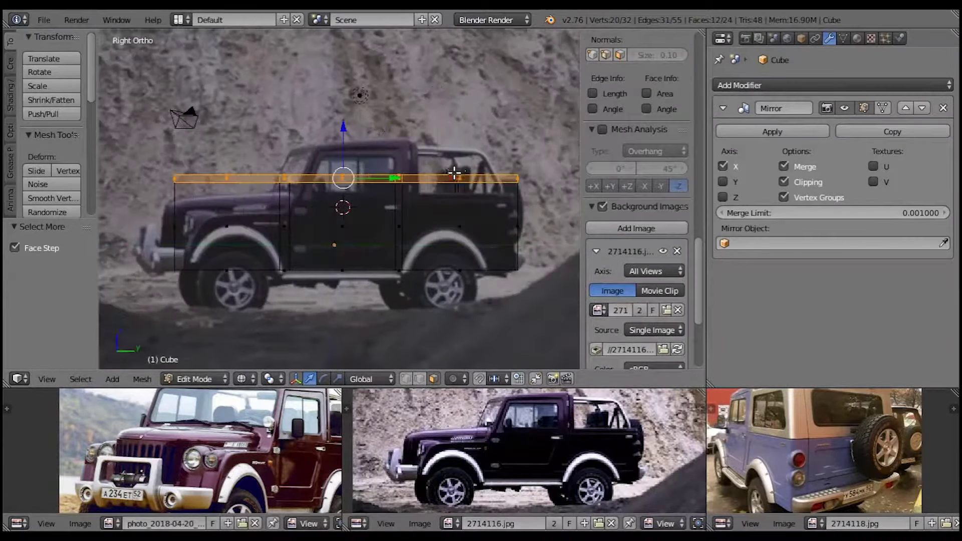
pyautogui.press('g')
pyautogui.press('z')
pyautogui.click(338, 147)
# Step: Hide the sidebar, clear the selection and orbit to a low side view
pyautogui.moveTo(337, 146); pyautogui.dragTo(381, 165, button='middle')
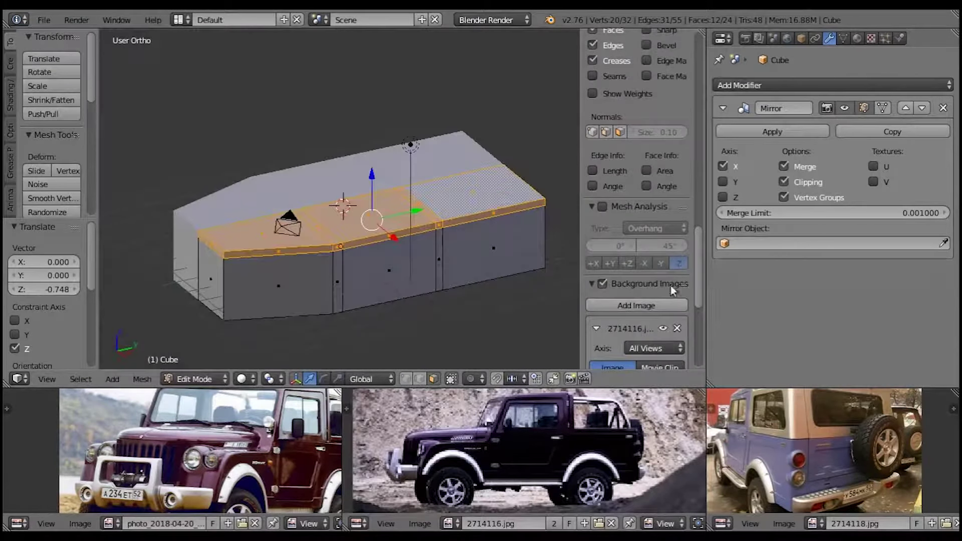
pyautogui.press('n')
pyautogui.press('a')
pyautogui.moveTo(396, 235); pyautogui.dragTo(385, 212, button='middle')
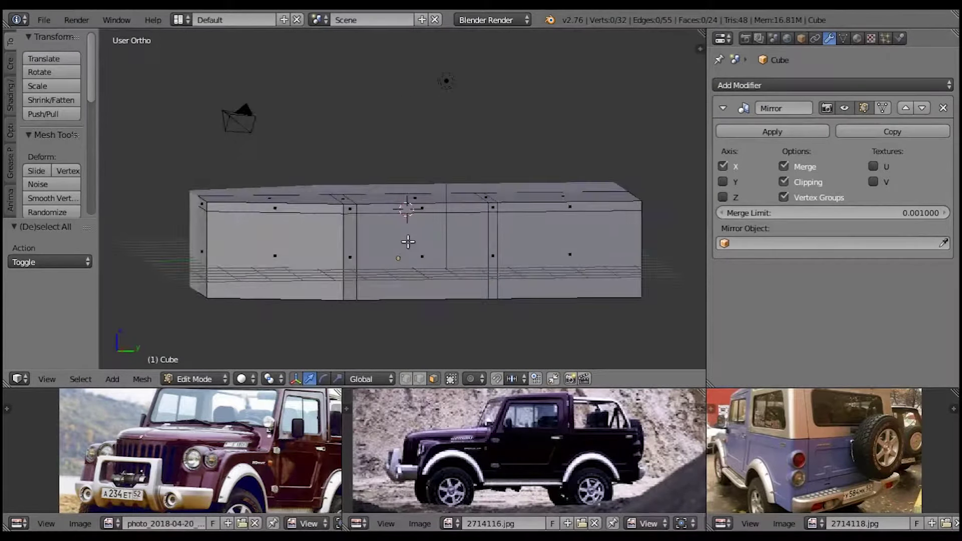
# Step: Extrude the middle top face upward into a cab, with a short roof extrusion
pyautogui.press('e')
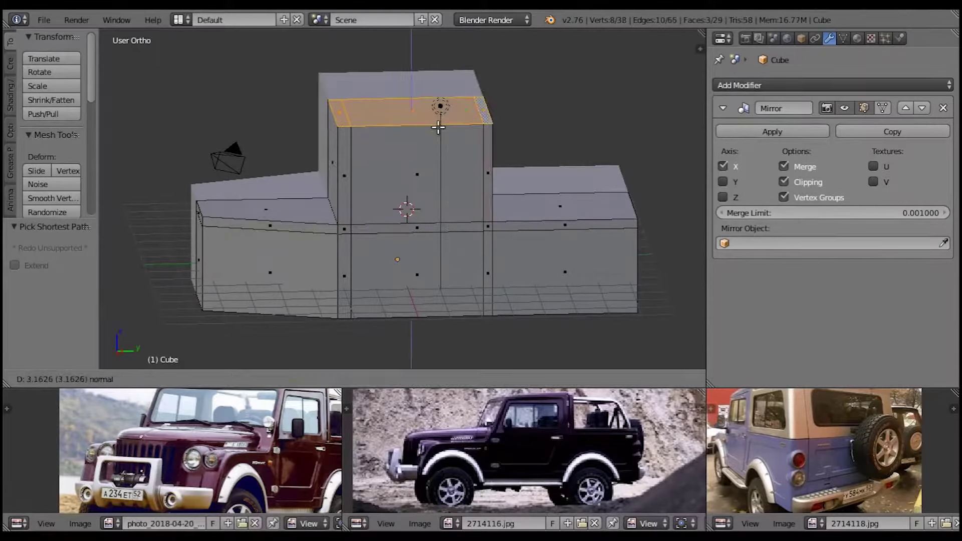
pyautogui.click(430, 125)
pyautogui.moveTo(431, 125); pyautogui.dragTo(453, 160, button='middle')
pyautogui.moveTo(401, 175)
pyautogui.mouseDown(button='middle')
pyautogui.moveTo(448, 174)
pyautogui.moveTo(430, 184)
pyautogui.moveTo(436, 193)
pyautogui.moveTo(440, 181)
pyautogui.mouseUp(button='middle')
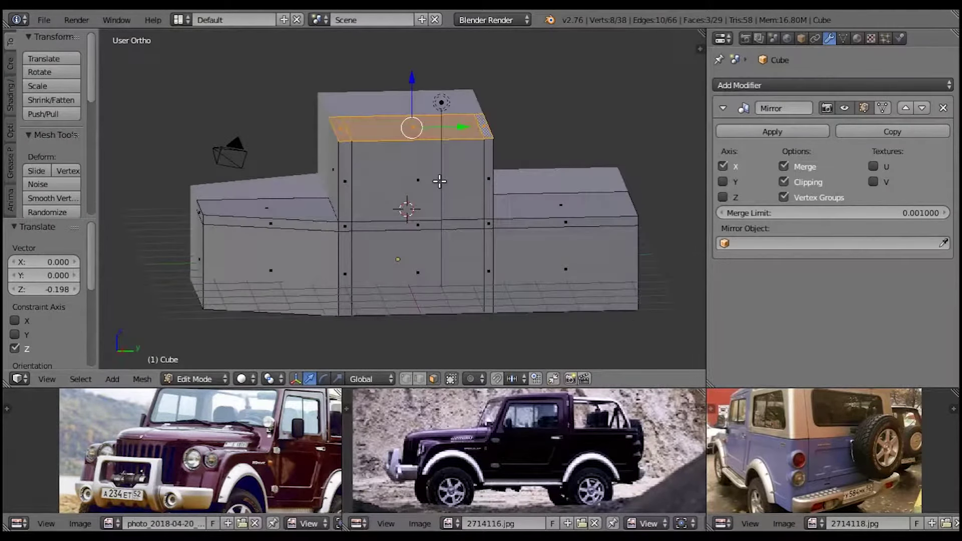
pyautogui.click(428, 115)
pyautogui.click(442, 122)
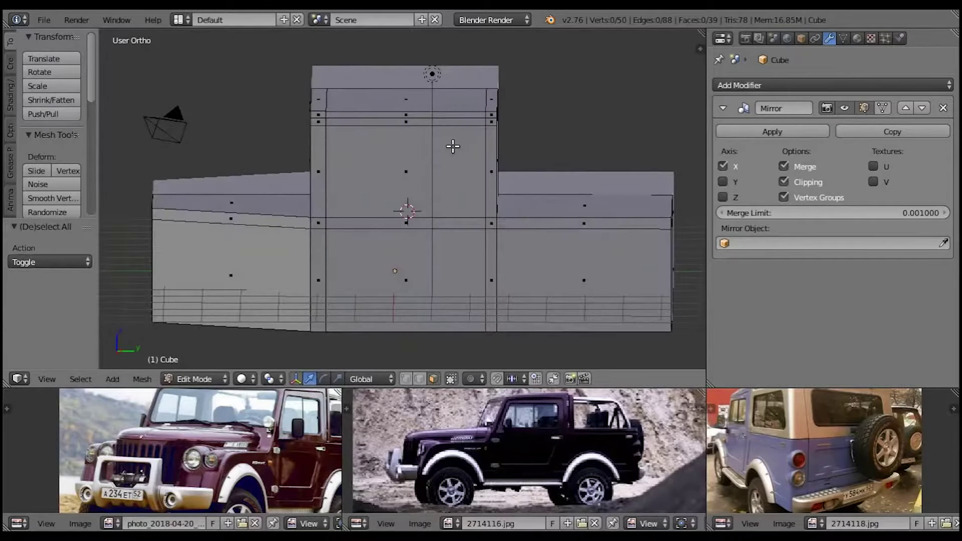
# Step: Clear the selection and orbit around to inspect the new cab
pyautogui.press('a')
pyautogui.scroll(3, 457, 271)
pyautogui.moveTo(457, 271)
pyautogui.mouseDown(button='middle')
pyautogui.moveTo(369, 232)
pyautogui.moveTo(437, 237)
pyautogui.mouseUp(button='middle')
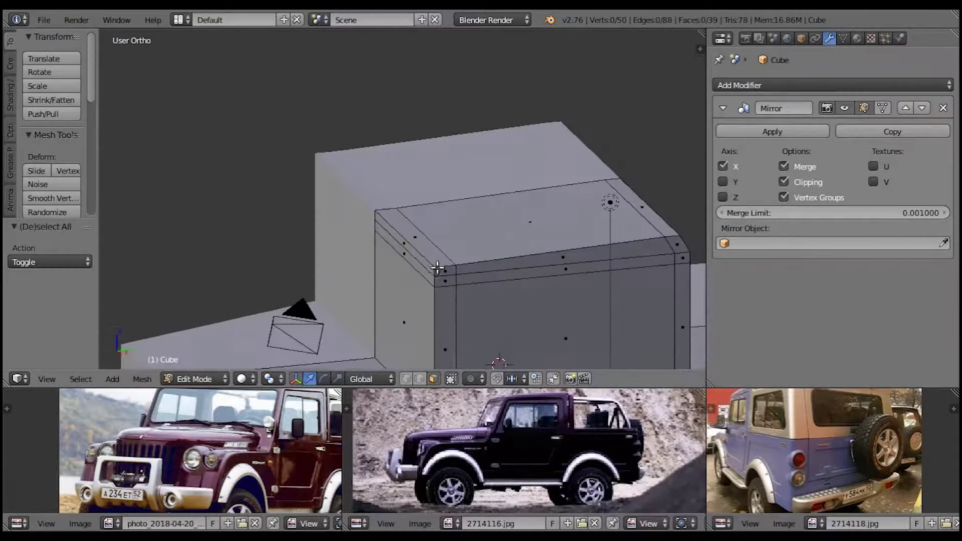
pyautogui.press('a')
pyautogui.scroll(-2, 403, 199)
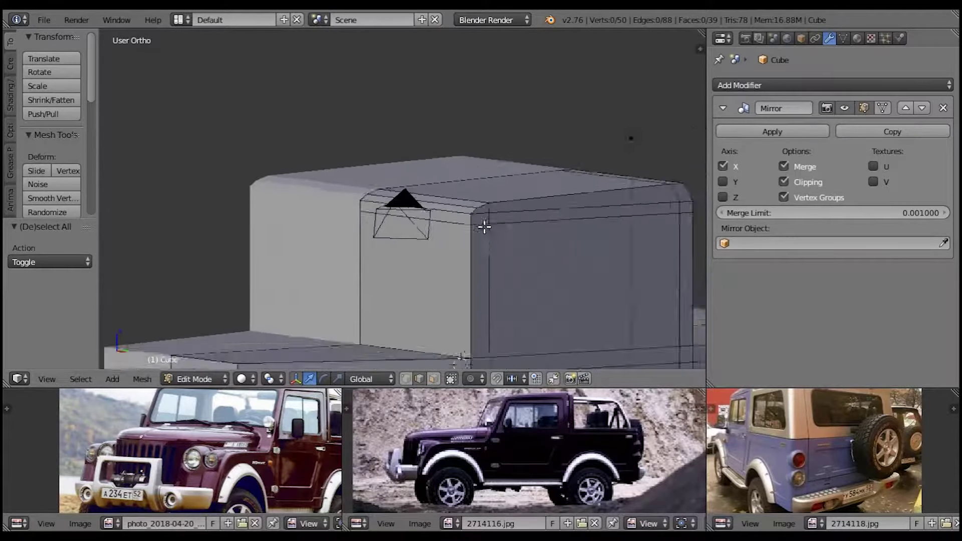
pyautogui.scroll(-3, 484, 242)
pyautogui.moveTo(470, 236); pyautogui.dragTo(372, 251, button='middle')
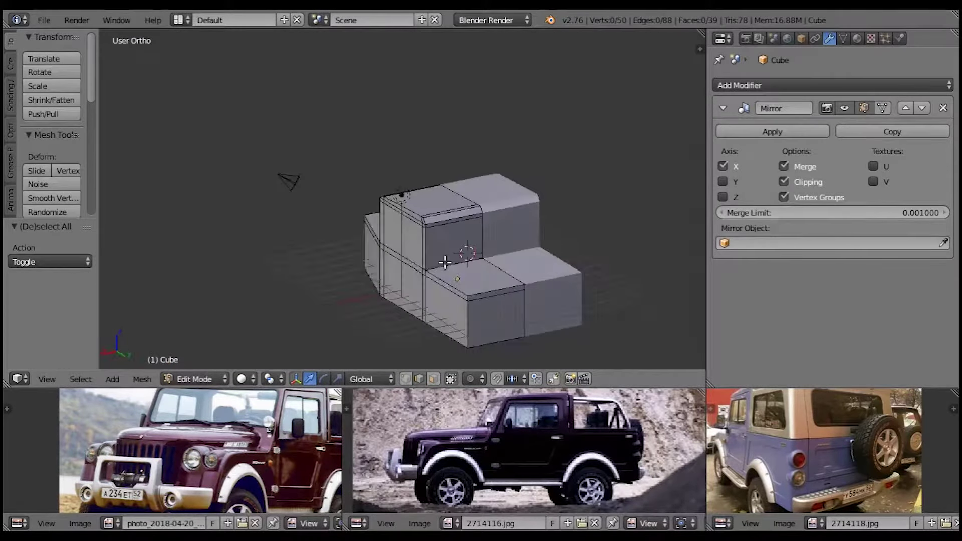
pyautogui.moveTo(379, 248); pyautogui.dragTo(386, 245, button='middle')
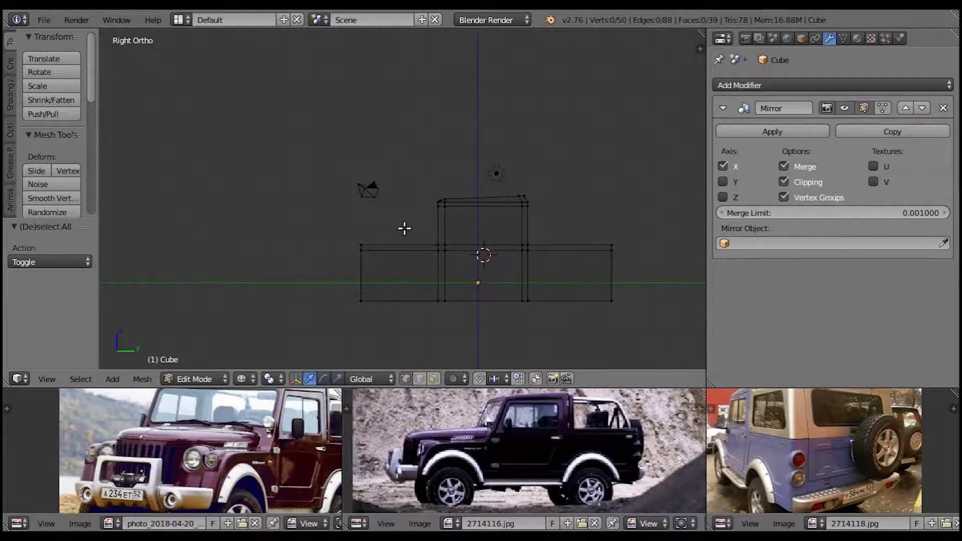
# Step: In solid shading, slide a new edge loop into place on the cab
pyautogui.press('z')
pyautogui.moveTo(405, 228); pyautogui.dragTo(410, 370, button='middle')
pyautogui.press('a')
pyautogui.moveTo(346, 265)
pyautogui.mouseDown(button='middle')
pyautogui.moveTo(463, 303)
pyautogui.moveTo(431, 385)
pyautogui.mouseUp(button='middle')
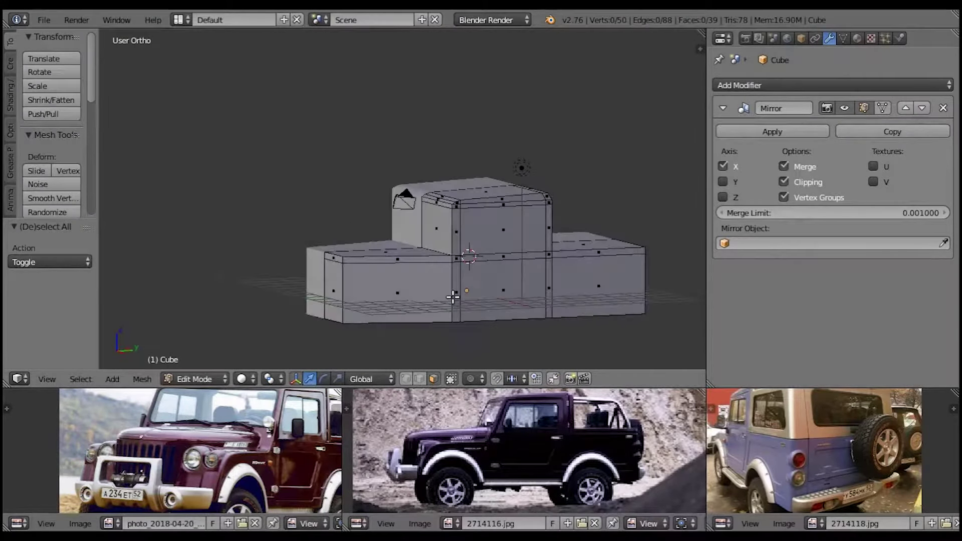
pyautogui.click(429, 267)
pyautogui.press('a')
# Step: Delete the selected faces on the cab
pyautogui.moveTo(398, 279); pyautogui.dragTo(490, 305, button='middle')
pyautogui.scroll(3, 489, 305)
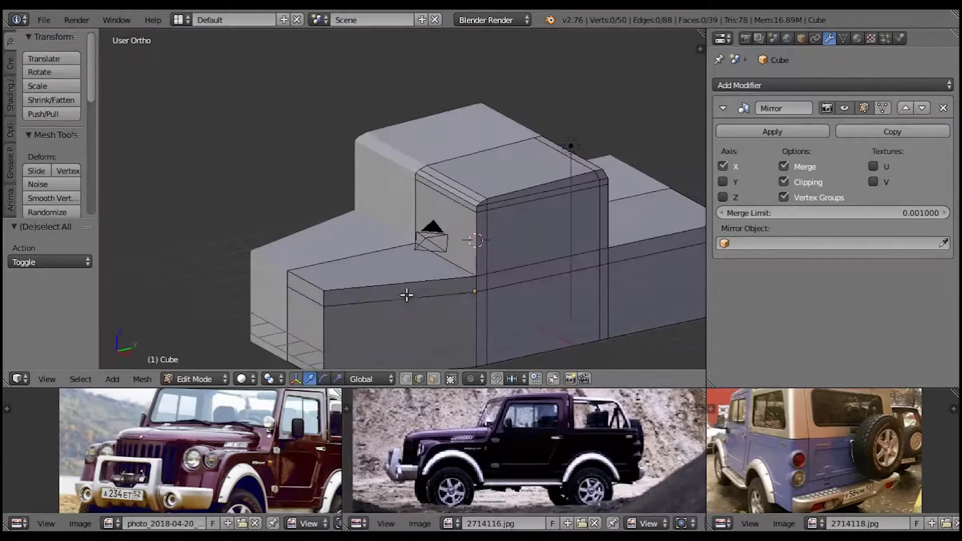
pyautogui.rightClick(403, 291)
pyautogui.press('x')
pyautogui.click(403, 293)
# Step: Slide another edge loop around the cab's roof edges and return to Object Mode
pyautogui.moveTo(404, 293); pyautogui.dragTo(408, 37, button='middle')
pyautogui.moveTo(401, 180)
pyautogui.mouseDown(button='middle')
pyautogui.moveTo(441, 213)
pyautogui.moveTo(408, 198)
pyautogui.moveTo(351, 281)
pyautogui.moveTo(435, 381)
pyautogui.mouseUp(button='middle')
pyautogui.click(466, 196)
pyautogui.press('a')
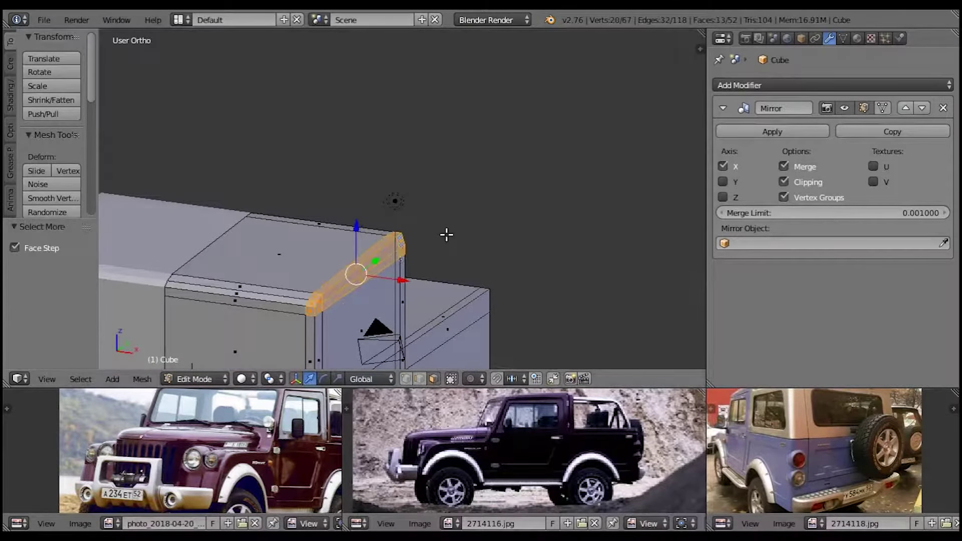
pyautogui.click(395, 284)
pyautogui.press('Tab')
pyautogui.scroll(-5, 268, 270)
# Step: In right side wireframe view, move the selected vertices along Y
pyautogui.scroll(3, 367, 263)
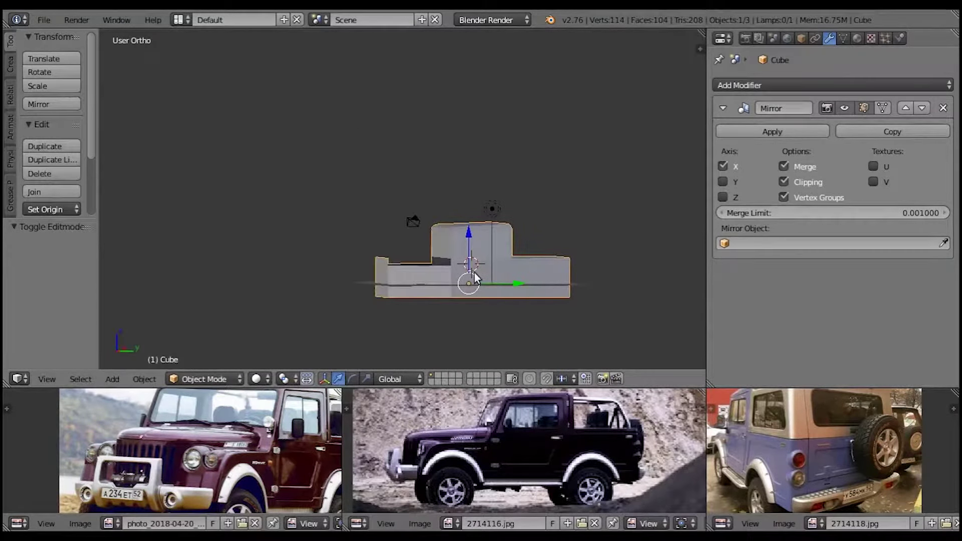
pyautogui.press('KP_3')
pyautogui.press('z')
pyautogui.press('Tab')
pyautogui.scroll(3, 482, 245)
pyautogui.press('g')
pyautogui.press('y')
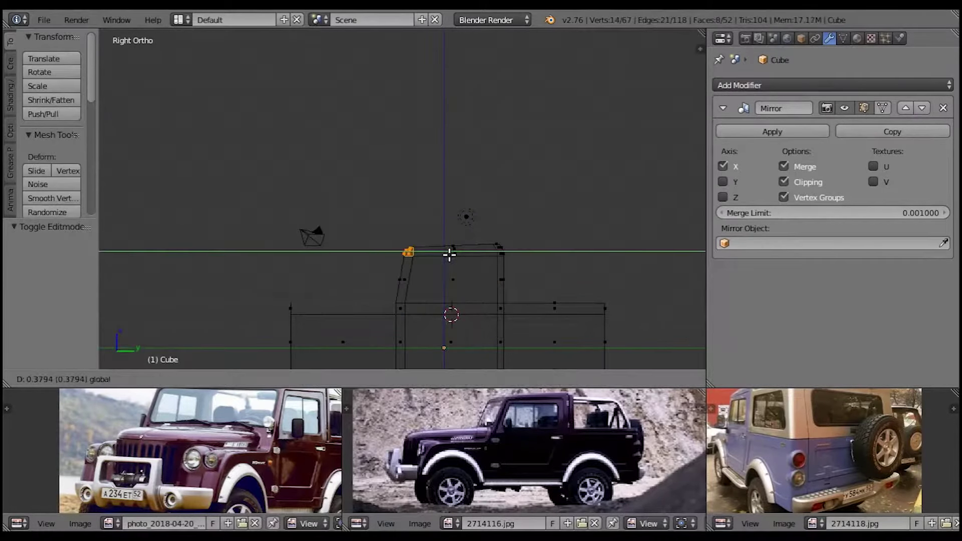
pyautogui.click(455, 252)
pyautogui.press('a')
pyautogui.press('z')
pyautogui.moveTo(454, 252); pyautogui.dragTo(344, 288, button='middle')
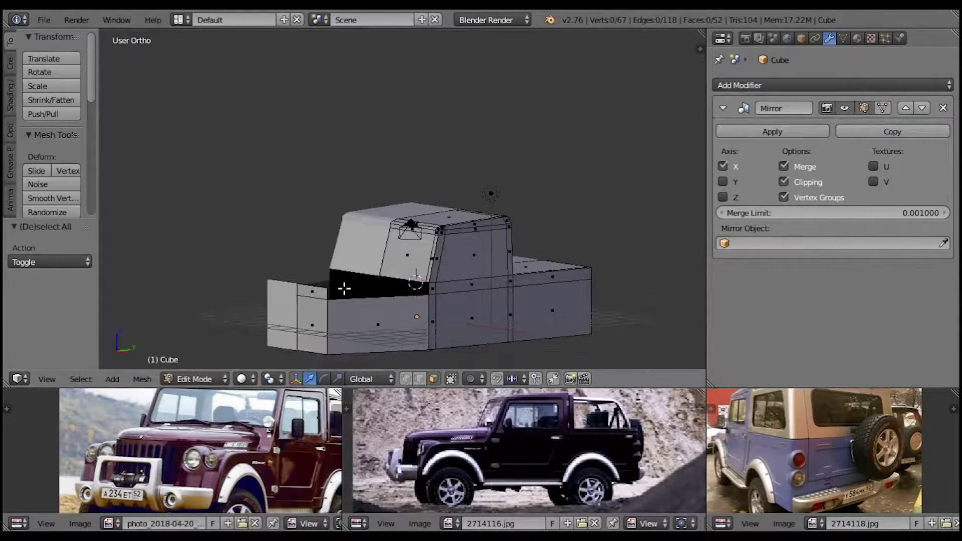
# Step: Cut a new edge loop on the cab side, shrink it, and lower it slightly along Z
pyautogui.keyDown('shift'); pyautogui.moveTo(255, 295); pyautogui.dragTo(395, 223, button='middle'); pyautogui.keyUp('shift')
pyautogui.scroll(1, 395, 223)
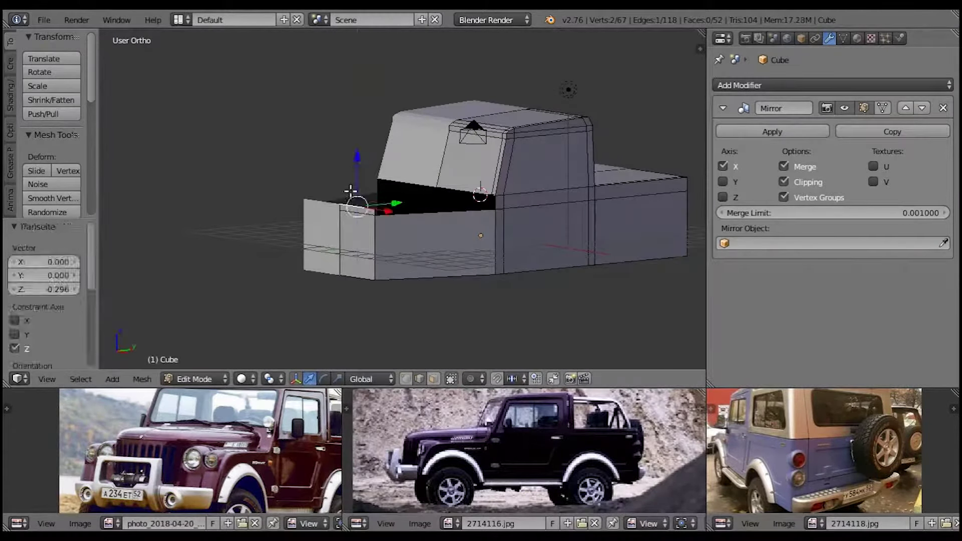
pyautogui.scroll(3, 350, 184)
pyautogui.press('a')
pyautogui.hotkey('ctrl', 'r')
pyautogui.click(532, 247)
pyautogui.press('s')
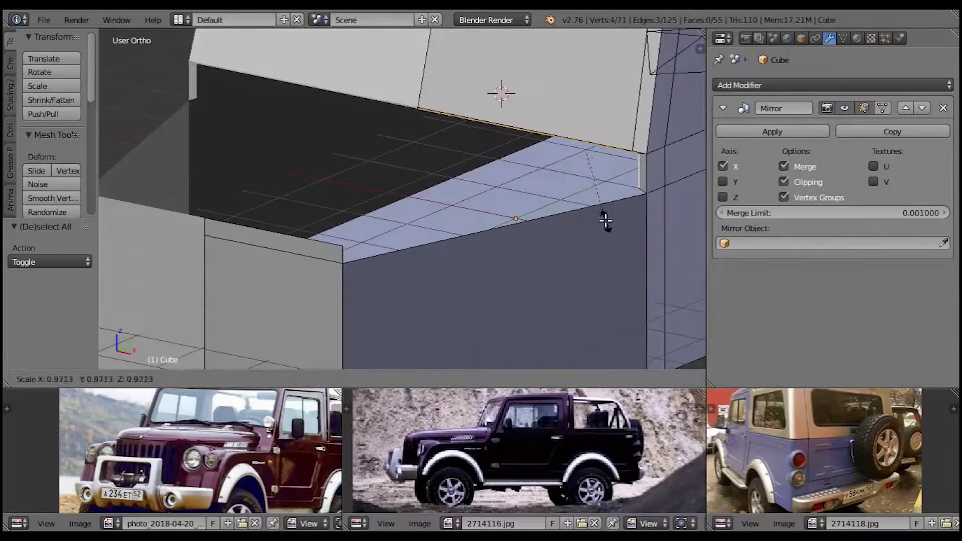
pyautogui.click(609, 222)
pyautogui.press('g')
pyautogui.press('z')
pyautogui.click(560, 158)
pyautogui.press('a')
# Step: Fill the gap under the hood with a new face
pyautogui.moveTo(406, 326)
pyautogui.mouseDown(button='middle')
pyautogui.moveTo(525, 279)
pyautogui.moveTo(339, 279)
pyautogui.moveTo(354, 292)
pyautogui.moveTo(423, 181)
pyautogui.mouseUp(button='middle')
pyautogui.rightClick(424, 181)
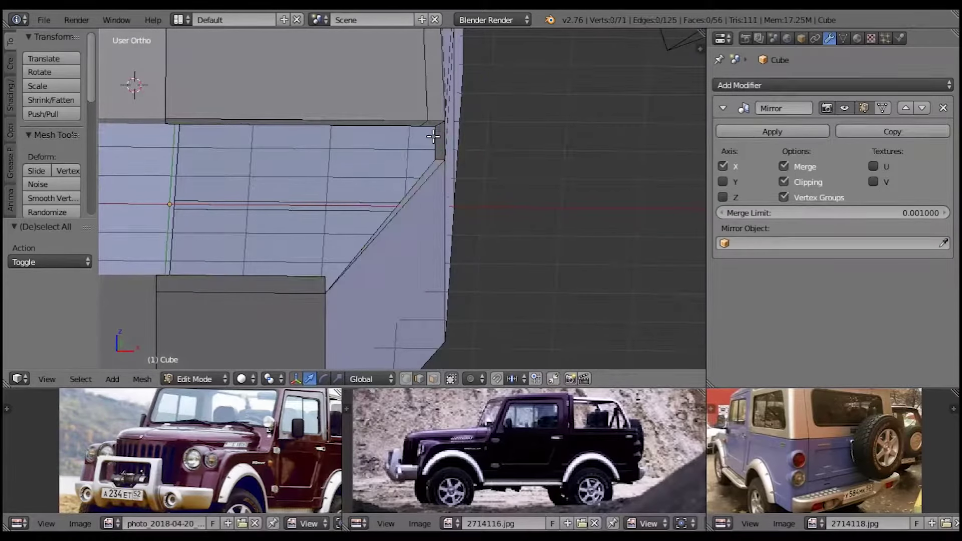
pyautogui.press('f')
pyautogui.press('a')
pyautogui.moveTo(339, 252)
pyautogui.mouseDown(button='middle')
pyautogui.moveTo(383, 286)
pyautogui.moveTo(165, 148)
pyautogui.moveTo(316, 187)
pyautogui.moveTo(398, 273)
pyautogui.moveTo(189, 167)
pyautogui.moveTo(307, 182)
pyautogui.moveTo(472, 279)
pyautogui.moveTo(419, 382)
pyautogui.mouseUp(button='middle')
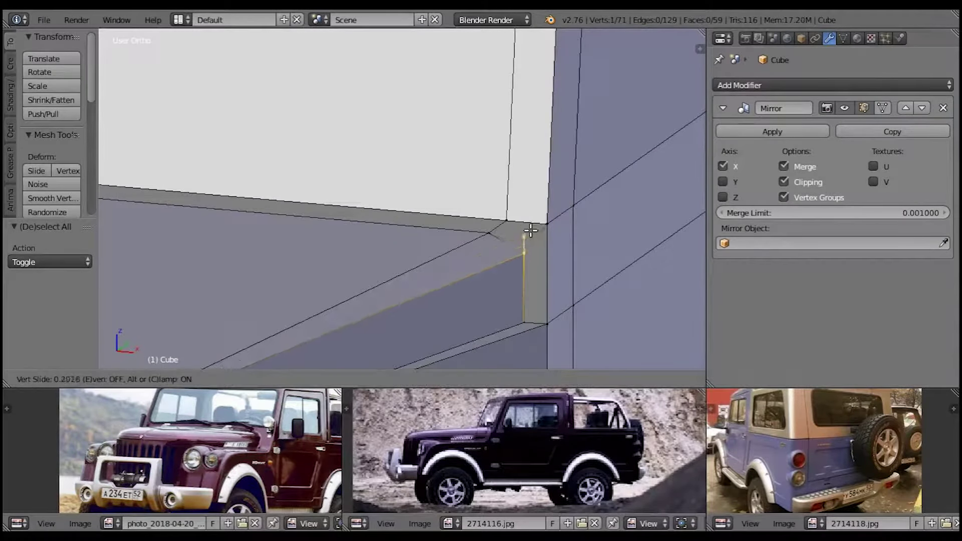
# Step: Slide the hood-side vertices into place under the hood
pyautogui.click(530, 230)
pyautogui.scroll(-3, 483, 273)
pyautogui.scroll(-4, 388, 289)
pyautogui.moveTo(387, 288); pyautogui.dragTo(326, 277, button='middle')
pyautogui.scroll(4, 326, 277)
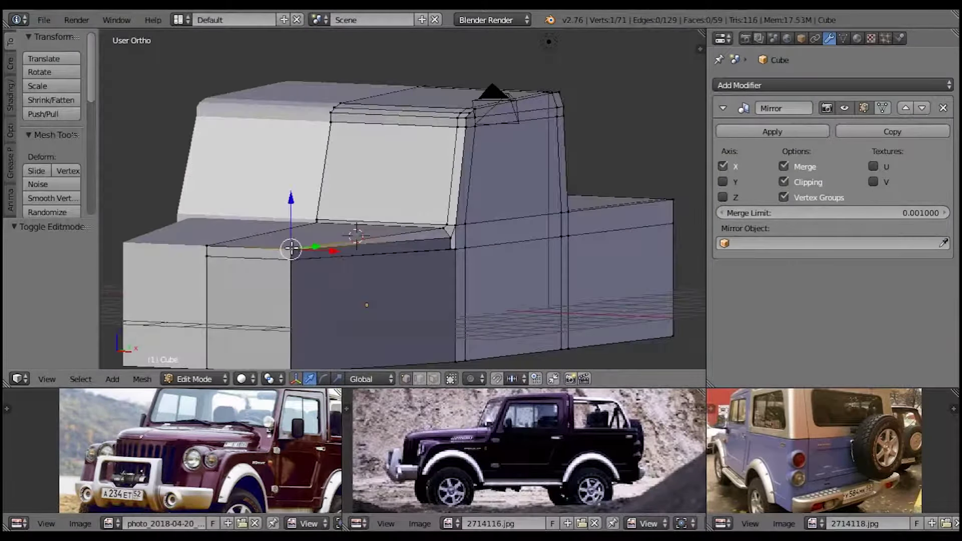
pyautogui.keyDown('shift'); pyautogui.rightClick(291, 248); pyautogui.keyUp('shift')
pyautogui.press('KP_Decimal')
pyautogui.click(400, 218)
pyautogui.press('a')
pyautogui.moveTo(400, 218)
pyautogui.mouseDown(button='middle')
pyautogui.moveTo(437, 217)
pyautogui.moveTo(417, 200)
pyautogui.moveTo(528, 208)
pyautogui.moveTo(464, 264)
pyautogui.moveTo(549, 242)
pyautogui.moveTo(506, 252)
pyautogui.mouseUp(button='middle')
pyautogui.scroll(-5, 416, 200)
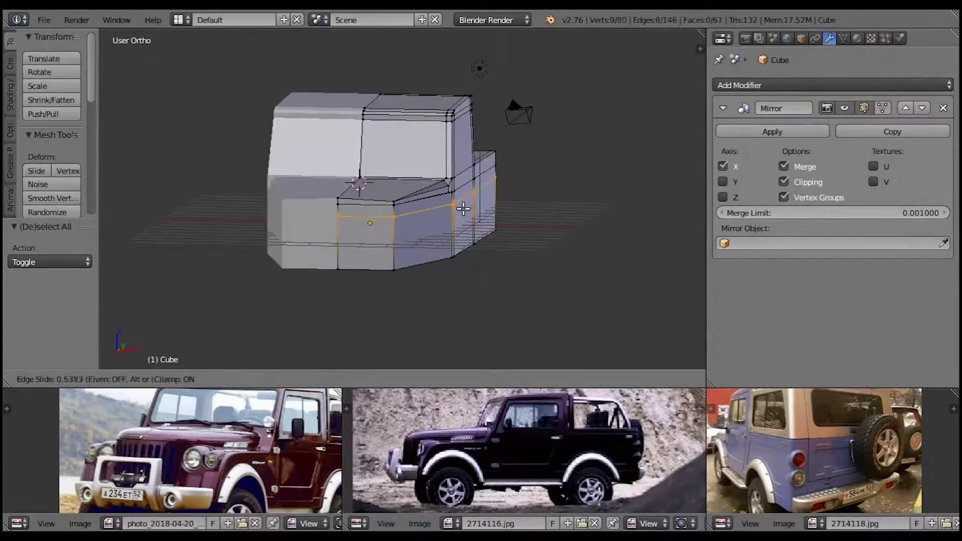
# Step: Finish the edge loop slide and bring the side of the body into view
pyautogui.click(455, 210)
pyautogui.press('a')
pyautogui.moveTo(455, 210); pyautogui.dragTo(423, 232, button='middle')
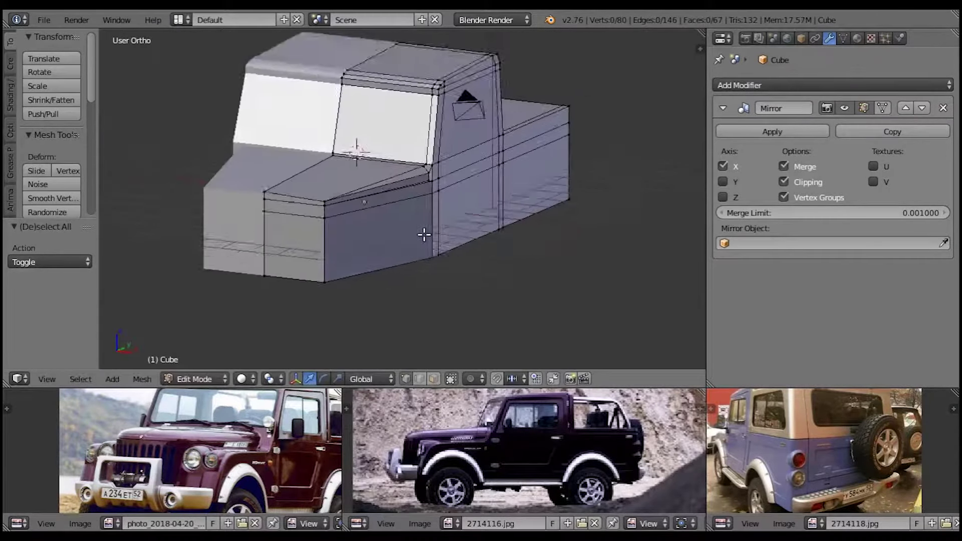
pyautogui.scroll(2, 429, 241)
pyautogui.scroll(2, 380, 271)
pyautogui.moveTo(380, 270); pyautogui.dragTo(443, 400, button='middle')
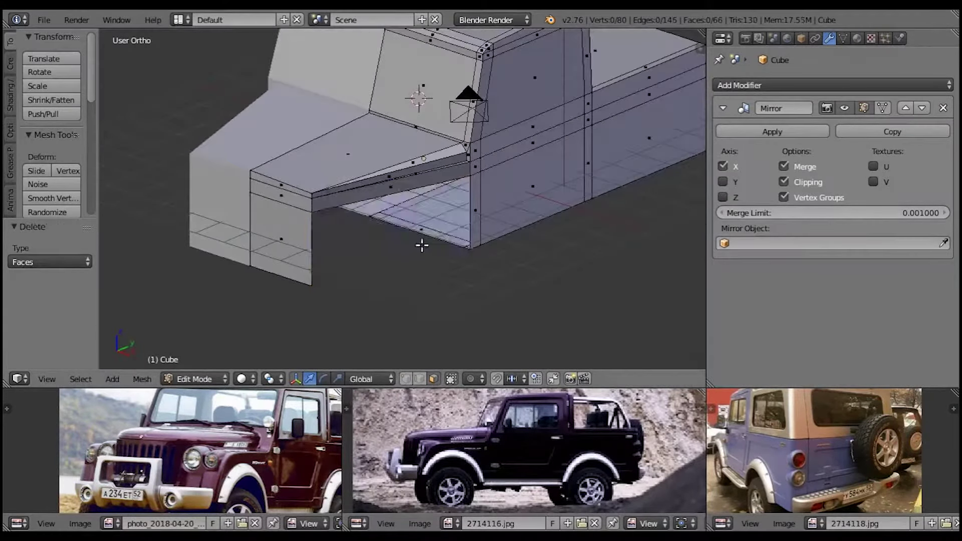
pyautogui.moveTo(422, 245)
pyautogui.mouseDown(button='middle')
pyautogui.moveTo(436, 269)
pyautogui.moveTo(389, 236)
pyautogui.moveTo(420, 280)
pyautogui.mouseUp(button='middle')
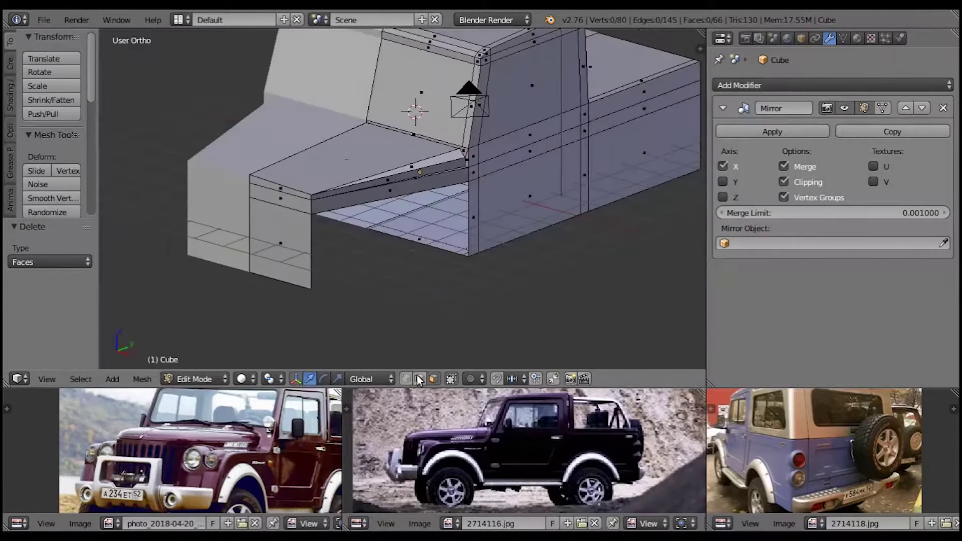
# Step: Extrude the vertical corner edge along Y to form the long side panel
pyautogui.rightClick(468, 225)
pyautogui.press('KP_Decimal')
pyautogui.press('y')
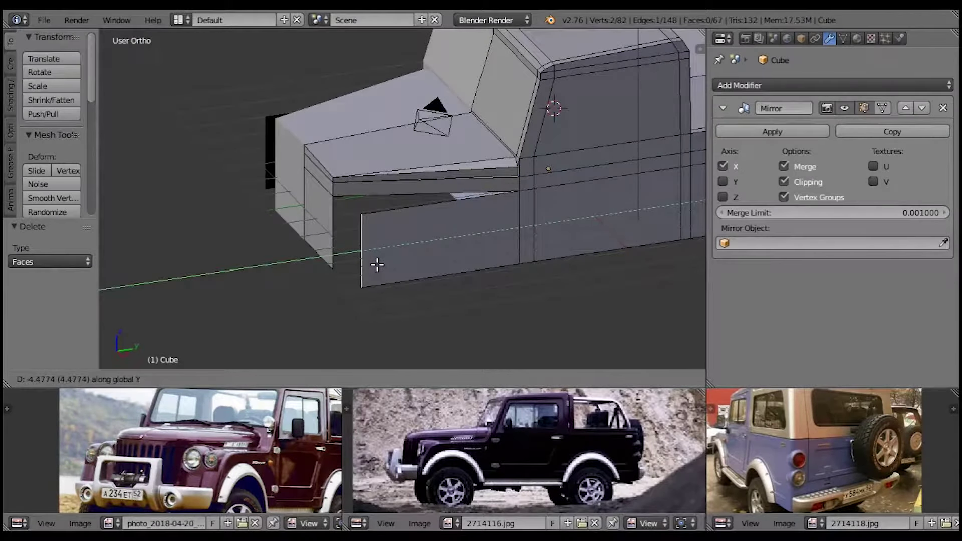
pyautogui.click(373, 266)
pyautogui.scroll(4, 329, 244)
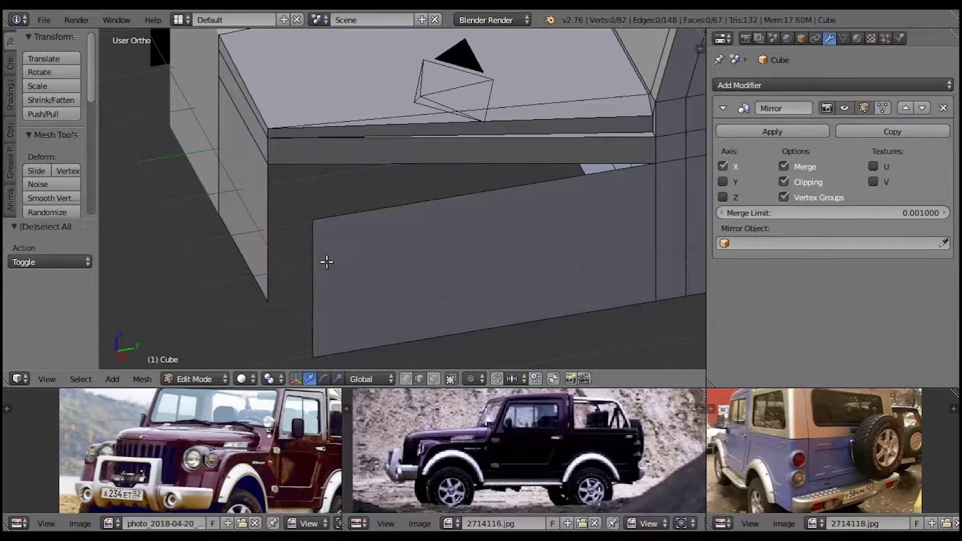
# Step: Reposition the side panel's vertical edge along Y
pyautogui.rightClick(326, 261)
pyautogui.press('g')
pyautogui.press('y')
pyautogui.click(354, 269)
pyautogui.click(295, 218)
pyautogui.moveTo(295, 219); pyautogui.dragTo(326, 214, button='middle')
# Step: Pull the panel edge inward along X and fill a face between the edges
pyautogui.press('g')
pyautogui.press('x')
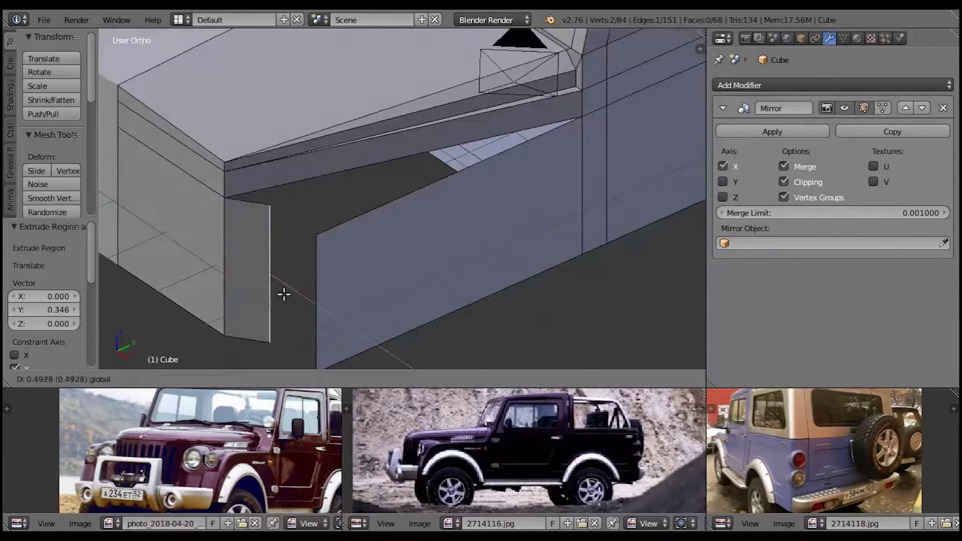
pyautogui.click(281, 265)
pyautogui.press('f')
pyautogui.moveTo(289, 245)
pyautogui.mouseDown(button='middle')
pyautogui.moveTo(301, 236)
pyautogui.moveTo(240, 266)
pyautogui.moveTo(329, 258)
pyautogui.mouseUp(button='middle')
pyautogui.press('a')
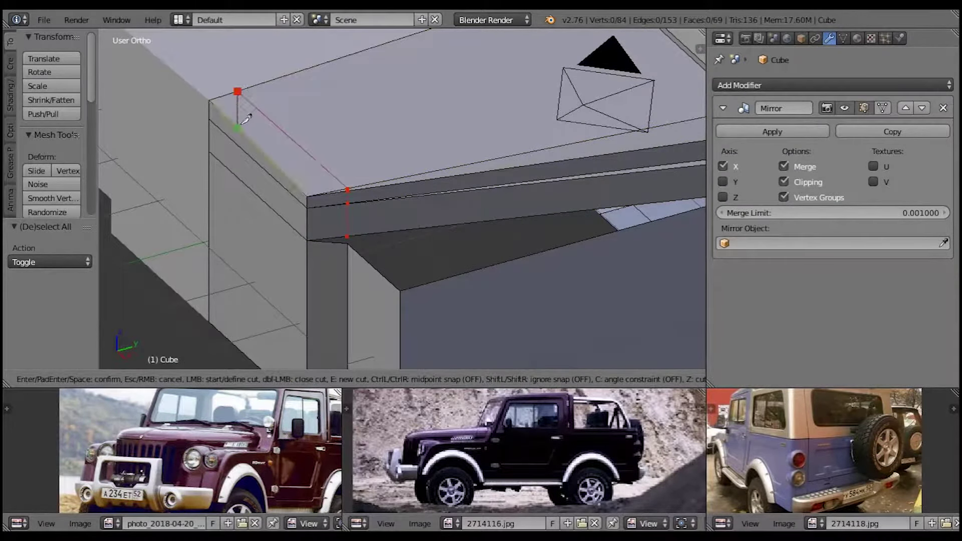
# Step: Finish the knife cut along the hood ledge and fill the new connecting faces
pyautogui.press('Return')
pyautogui.moveTo(337, 180)
pyautogui.mouseDown(button='middle')
pyautogui.moveTo(328, 247)
pyautogui.moveTo(381, 236)
pyautogui.moveTo(416, 212)
pyautogui.mouseUp(button='middle')
pyautogui.rightClick(341, 265)
pyautogui.press('f')
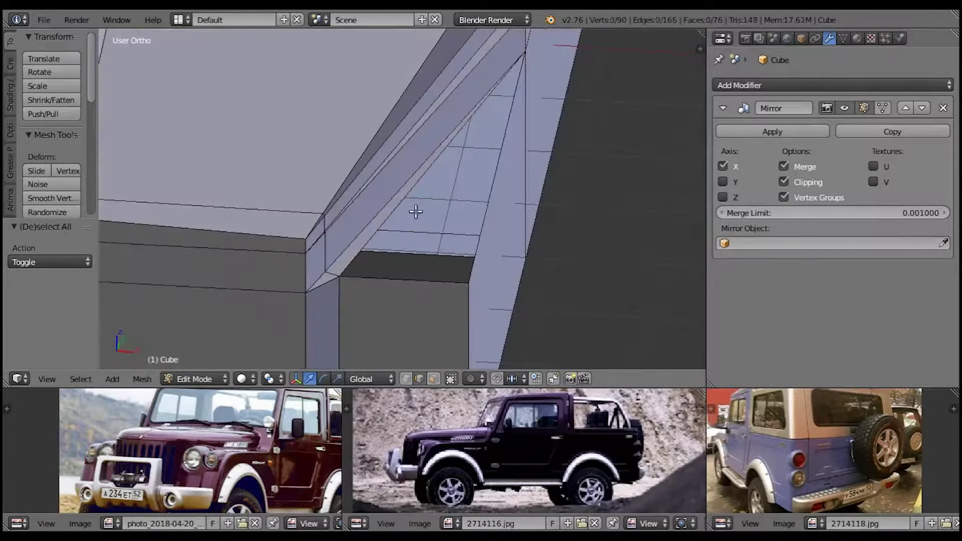
pyautogui.scroll(-5, 475, 265)
pyautogui.moveTo(466, 133); pyautogui.dragTo(365, 249, button='middle')
pyautogui.scroll(4, 315, 181)
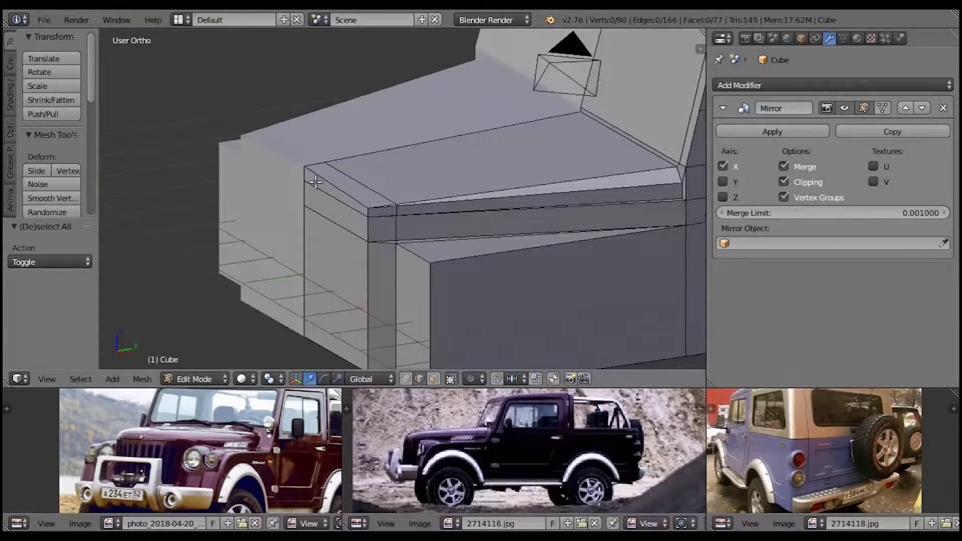
# Step: Zoom in on the front of the jeep and select the front corner edge
pyautogui.press('a')
pyautogui.scroll(-3, 346, 218)
pyautogui.scroll(-2, 286, 232)
pyautogui.scroll(5, 399, 249)
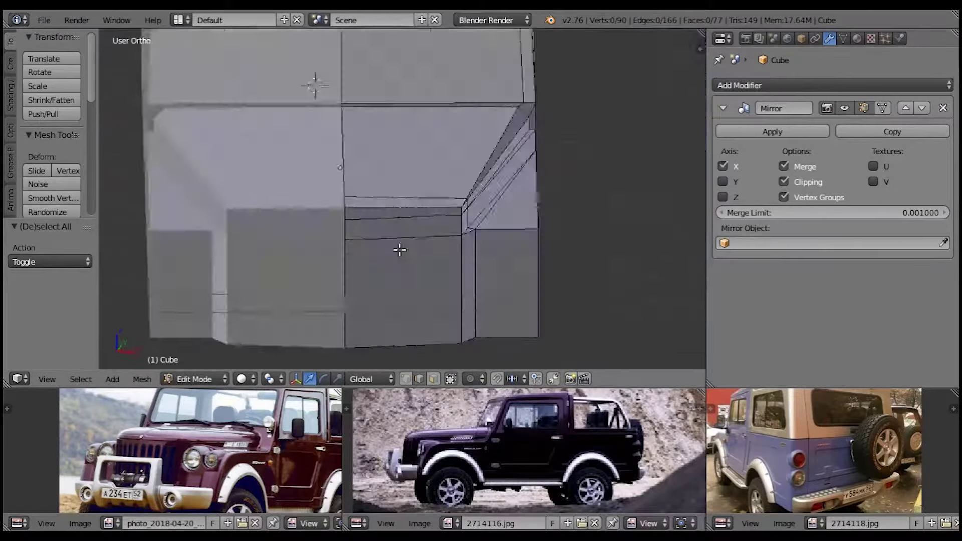
pyautogui.scroll(-6, 356, 229)
pyautogui.scroll(1, 526, 97)
pyautogui.scroll(2, 540, 82)
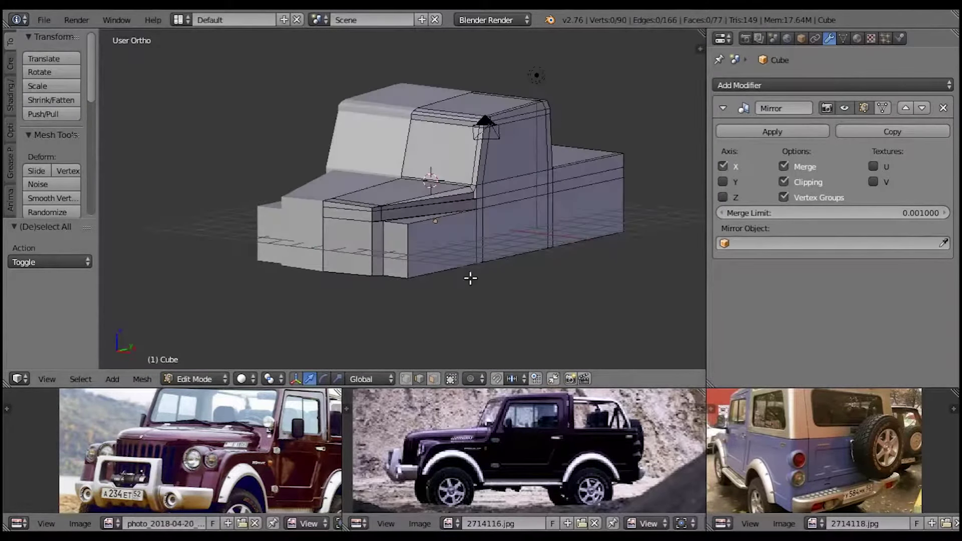
pyautogui.scroll(2, 417, 273)
pyautogui.scroll(3, 416, 273)
pyautogui.scroll(2, 398, 275)
pyautogui.scroll(-1, 395, 270)
pyautogui.click(389, 264)
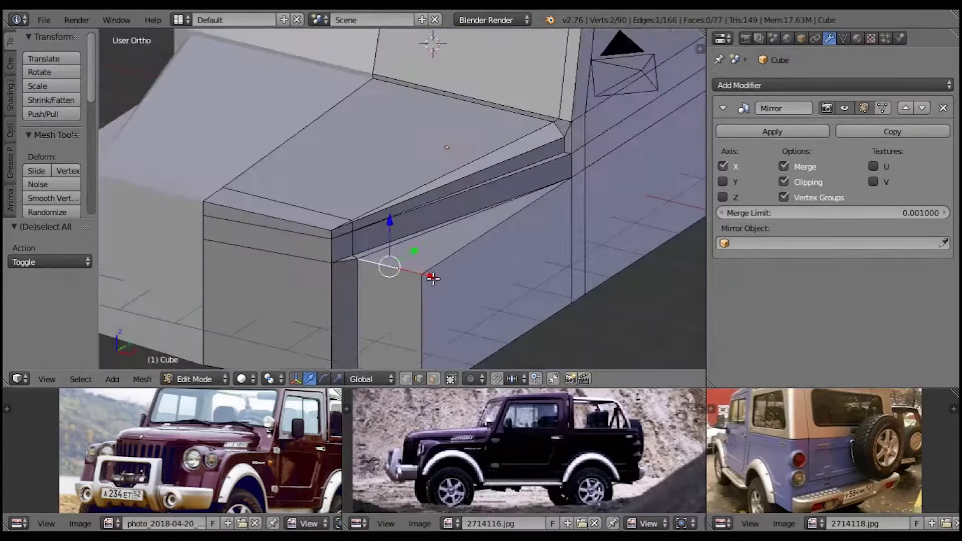
# Step: Bevel the front corner edge into a 5-segment wheel arch and remove doubles
pyautogui.hotkey('ctrl', 'b')
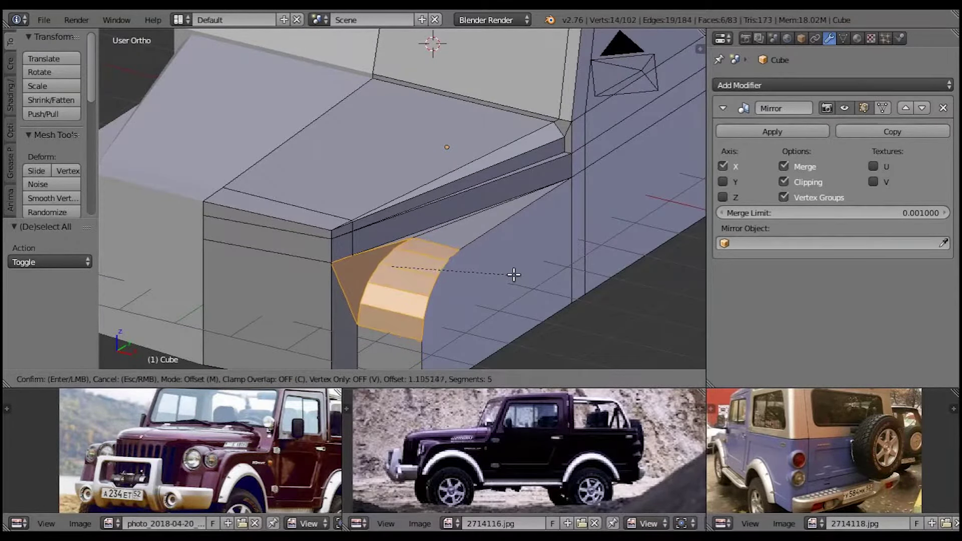
pyautogui.click(513, 274)
pyautogui.moveTo(455, 285); pyautogui.dragTo(440, 273, button='middle')
pyautogui.press('a')
pyautogui.press('w')
pyautogui.click(407, 243)
pyautogui.press('a')
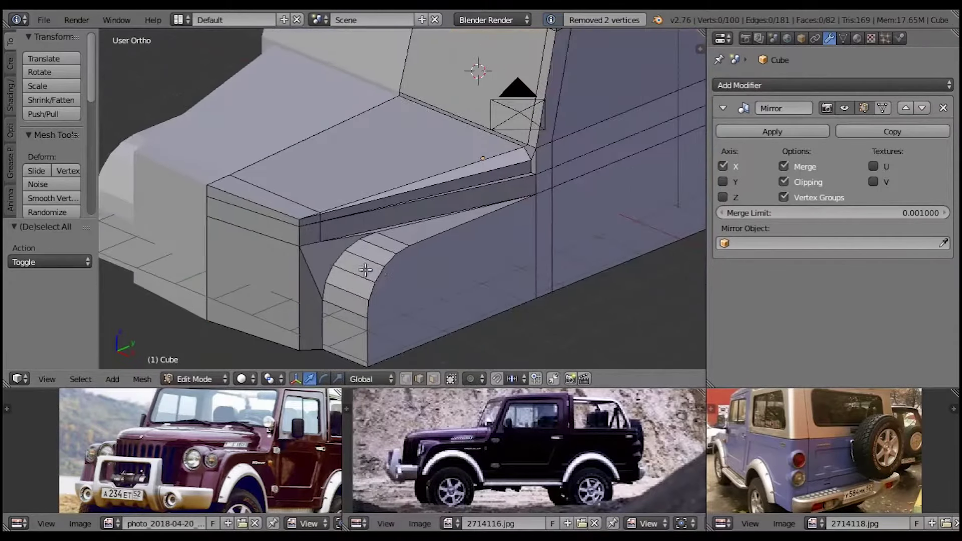
# Step: Knife-cut a link from the hood corner to the front wheel arch
pyautogui.scroll(1, 396, 280)
pyautogui.scroll(1, 451, 284)
pyautogui.click(406, 378)
pyautogui.moveTo(466, 280); pyautogui.dragTo(515, 223, button='middle')
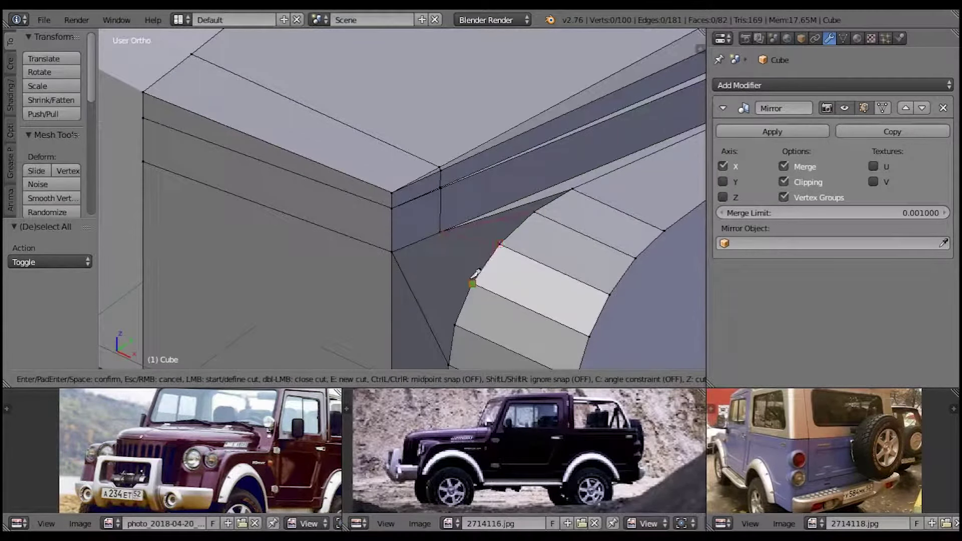
pyautogui.click(391, 252)
pyautogui.press('Return')
pyautogui.scroll(-3, 476, 225)
# Step: Toggle out of and back into Edit Mode to check the arch
pyautogui.press('Tab')
pyautogui.press('Tab')
pyautogui.scroll(3, 479, 231)
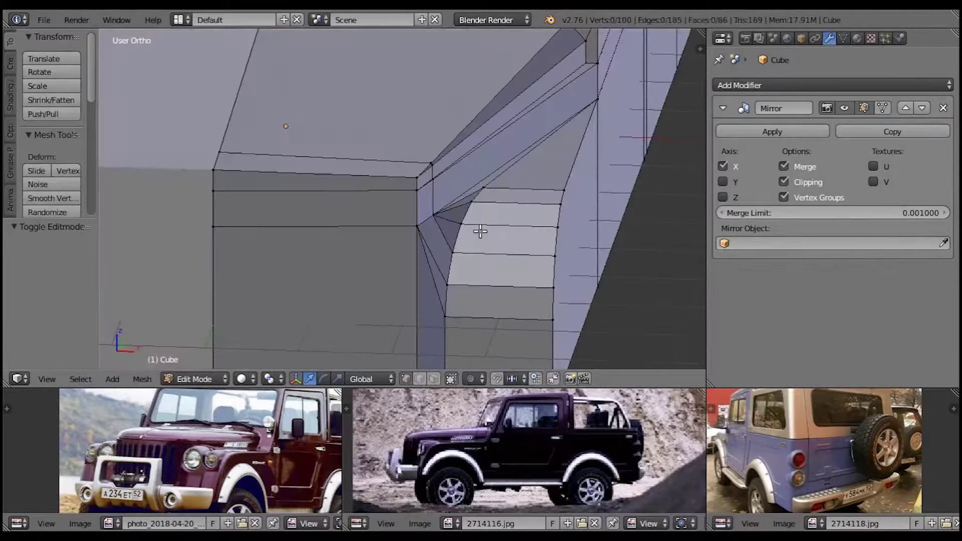
pyautogui.press('Tab')
pyautogui.moveTo(423, 200)
pyautogui.mouseDown(button='middle')
pyautogui.moveTo(419, 251)
pyautogui.moveTo(391, 230)
pyautogui.mouseUp(button='middle')
pyautogui.press('Tab')
pyautogui.scroll(2, 415, 322)
# Step: Move the front bottom edge, then begin a 2-cut loop cut across the front
pyautogui.click(466, 343)
pyautogui.press('g')
pyautogui.press('a')
pyautogui.scroll(-3, 391, 230)
pyautogui.scroll(3, 395, 198)
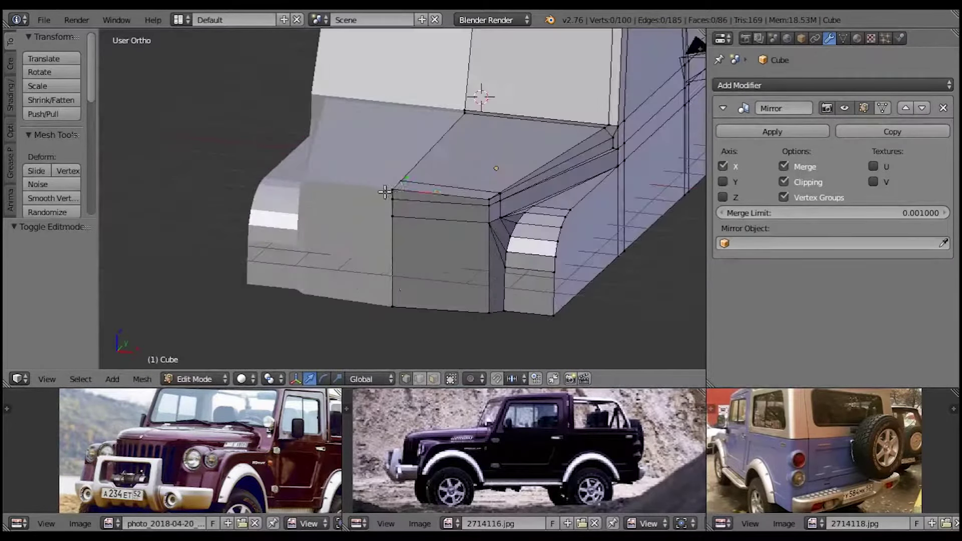
pyautogui.press('a')
pyautogui.scroll(-2, 436, 235)
pyautogui.hotkey('ctrl', 'r')
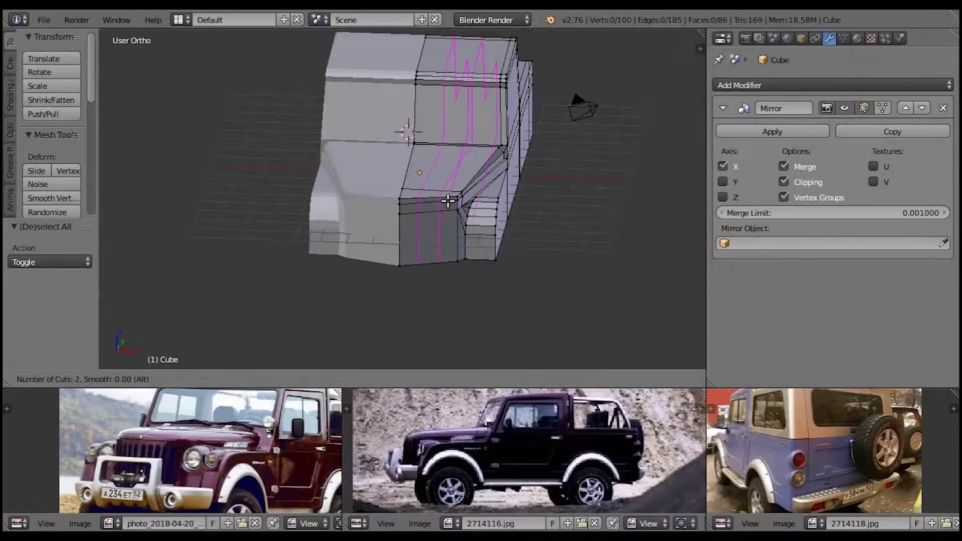
# Step: Apply the two loop cuts and move the front-edge vertices along Y
pyautogui.click(448, 201)
pyautogui.rightClick(447, 201)
pyautogui.scroll(3, 436, 211)
pyautogui.click(403, 204)
pyautogui.moveTo(426, 190); pyautogui.dragTo(400, 247)
pyautogui.scroll(2, 397, 232)
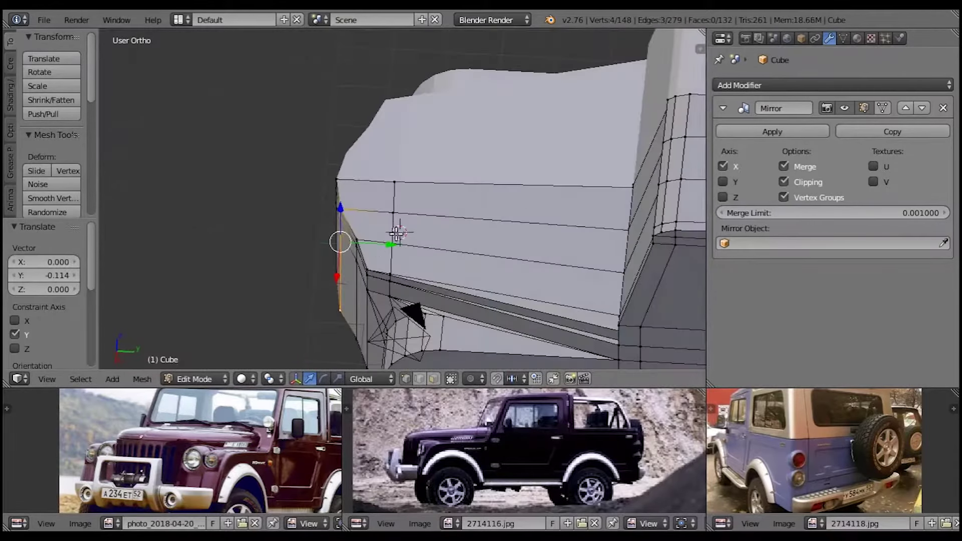
pyautogui.keyDown('ctrl'); pyautogui.rightClick(396, 232); pyautogui.keyUp('ctrl')
pyautogui.moveTo(397, 232)
pyautogui.mouseDown(button='middle')
pyautogui.moveTo(418, 277)
pyautogui.moveTo(383, 241)
pyautogui.moveTo(421, 278)
pyautogui.mouseUp(button='middle')
pyautogui.click(409, 273)
pyautogui.press('a')
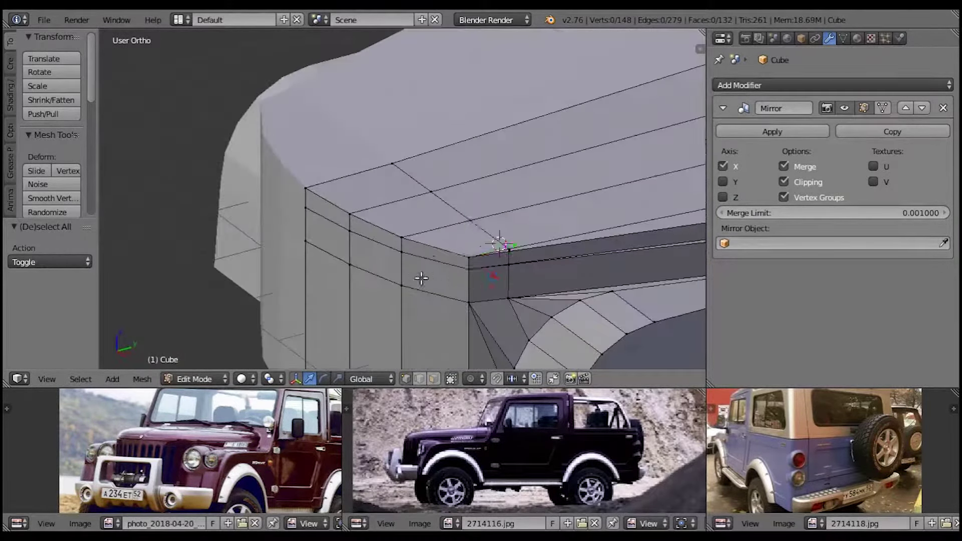
# Step: Push the fender edge back along Y to round the hood corner
pyautogui.click(426, 209)
pyautogui.moveTo(426, 209); pyautogui.dragTo(556, 273, button='middle')
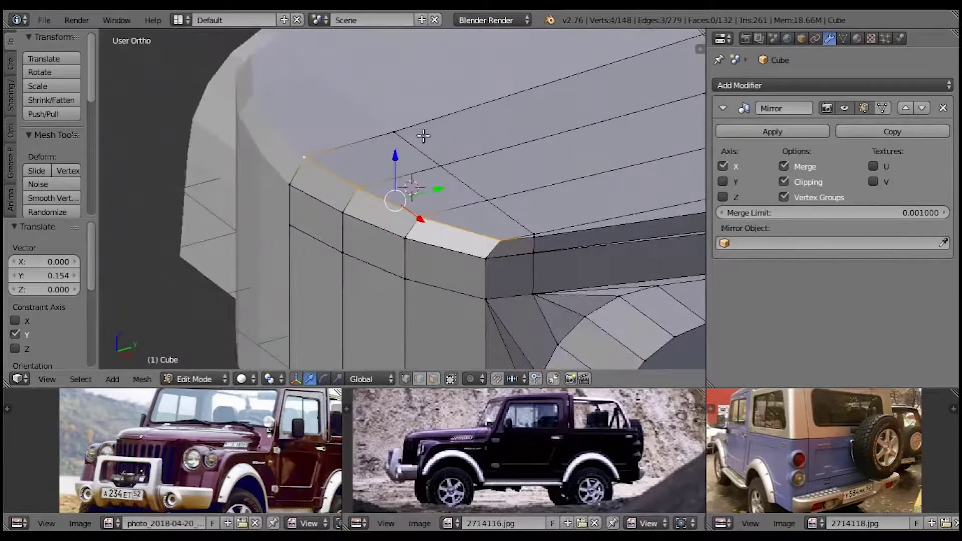
pyautogui.click(434, 245)
pyautogui.press('a')
pyautogui.moveTo(434, 245)
pyautogui.mouseDown(button='middle')
pyautogui.moveTo(474, 240)
pyautogui.moveTo(337, 232)
pyautogui.moveTo(446, 224)
pyautogui.moveTo(435, 294)
pyautogui.mouseUp(button='middle')
pyautogui.scroll(-5, 446, 224)
pyautogui.scroll(5, 477, 215)
# Step: Move the corner vertices vertically along Z and review the whole body in Object Mode
pyautogui.click(409, 228)
pyautogui.press('a')
pyautogui.moveTo(408, 228); pyautogui.dragTo(301, 260, button='middle')
pyautogui.click(341, 223)
pyautogui.press('Tab')
pyautogui.moveTo(341, 222)
pyautogui.mouseDown(button='middle')
pyautogui.moveTo(419, 221)
pyautogui.moveTo(451, 251)
pyautogui.moveTo(388, 258)
pyautogui.moveTo(396, 266)
pyautogui.moveTo(408, 255)
pyautogui.mouseUp(button='middle')
pyautogui.scroll(-4, 461, 260)
pyautogui.scroll(-3, 395, 266)
# Step: Return to Edit Mode in a front wireframe view
pyautogui.press('Tab')
pyautogui.press('KP_1')
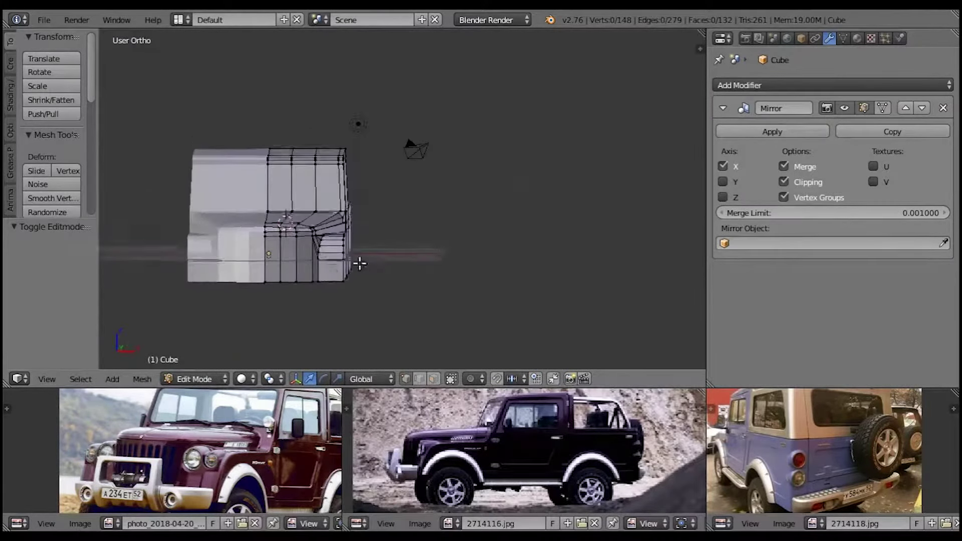
pyautogui.press('z')
pyautogui.press('z')
pyautogui.moveTo(426, 230); pyautogui.dragTo(481, 190, button='middle')
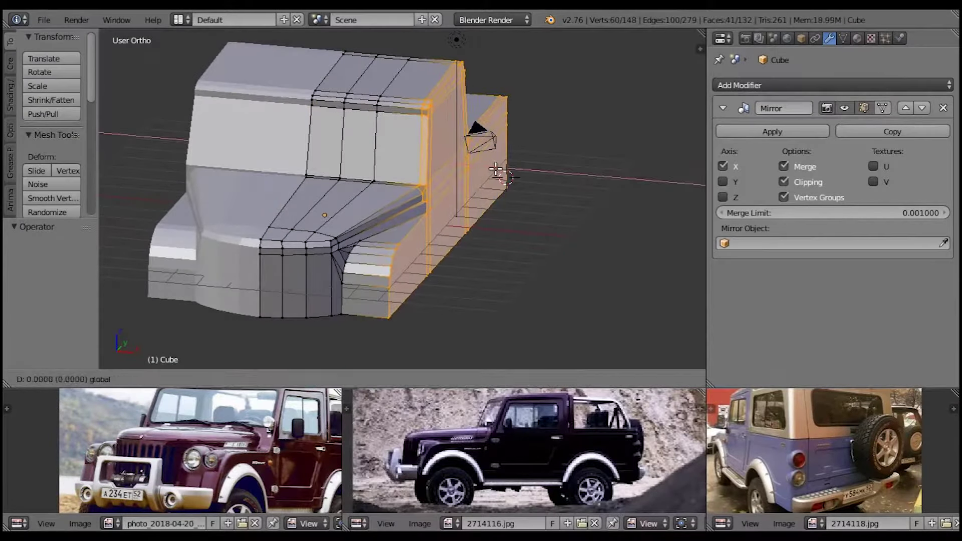
pyautogui.moveTo(496, 169); pyautogui.dragTo(472, 247, button='middle')
# Step: Shift the whole body mesh along X
pyautogui.press('a')
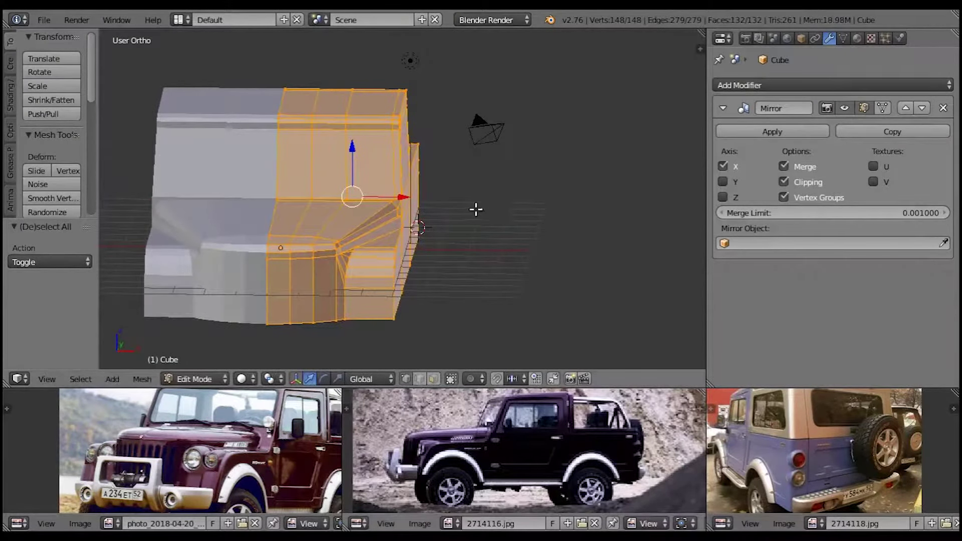
pyautogui.moveTo(403, 197); pyautogui.dragTo(385, 198)
pyautogui.click(399, 199)
pyautogui.press('a')
pyautogui.moveTo(398, 199); pyautogui.dragTo(308, 261, button='middle')
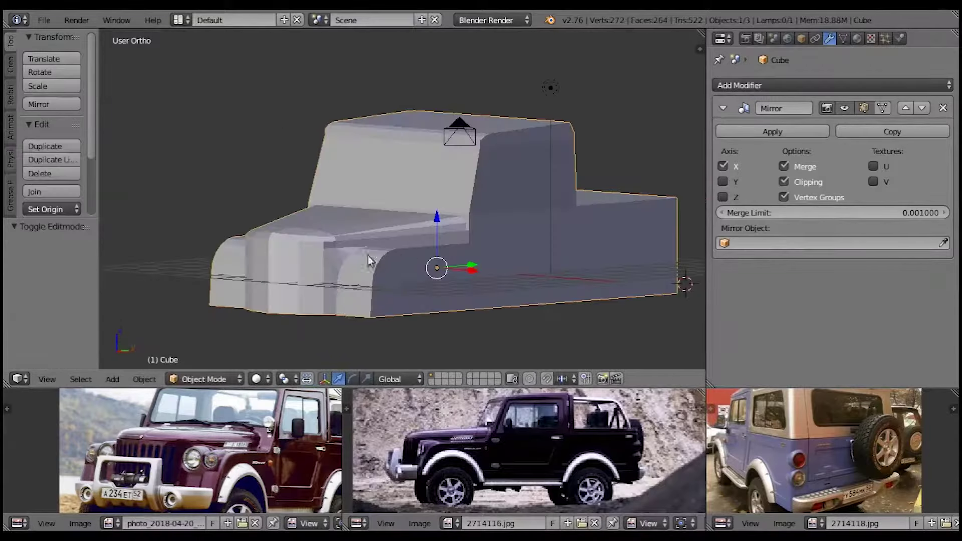
pyautogui.press('Tab')
pyautogui.press('Tab')
pyautogui.scroll(4, 330, 321)
pyautogui.moveTo(330, 321); pyautogui.dragTo(294, 279, button='middle')
pyautogui.scroll(3, 404, 328)
pyautogui.scroll(-4, 395, 239)
pyautogui.rightClick(408, 215)
pyautogui.keyDown('ctrl'); pyautogui.rightClick(395, 239); pyautogui.keyUp('ctrl')
pyautogui.scroll(5, 469, 265)
pyautogui.scroll(-3, 469, 265)
pyautogui.press('a')
pyautogui.scroll(-6, 450, 258)
pyautogui.press('Tab')
pyautogui.press('Tab')
pyautogui.moveTo(438, 254); pyautogui.dragTo(392, 227, button='middle')
pyautogui.scroll(5, 392, 227)
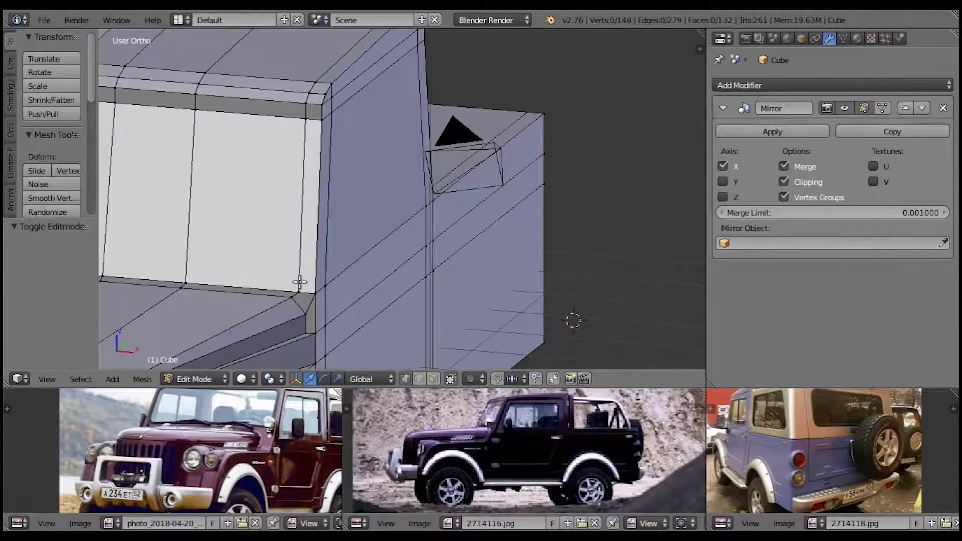
pyautogui.scroll(-2, 325, 270)
pyautogui.click(370, 287)
pyautogui.press('a')
pyautogui.moveTo(370, 287); pyautogui.dragTo(399, 272, button='middle')
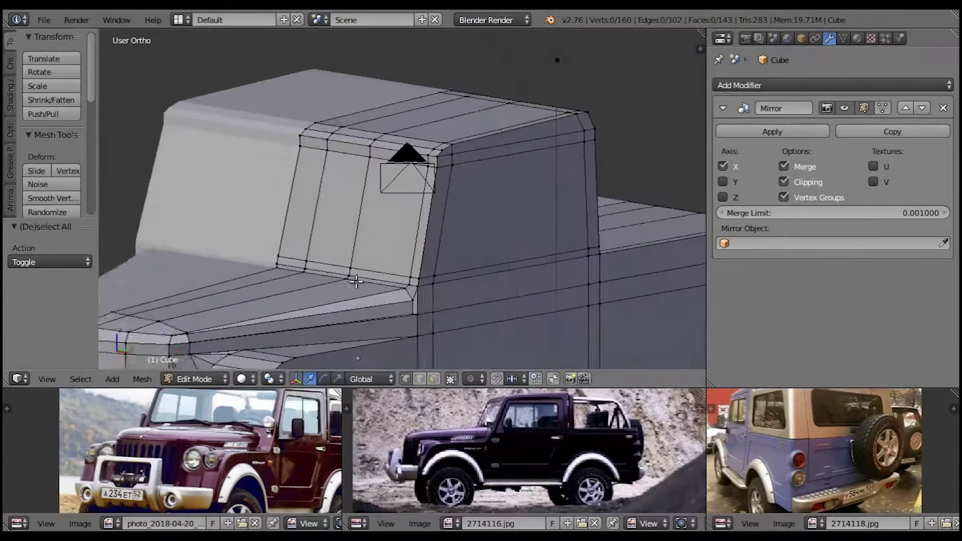
pyautogui.scroll(-4, 637, 318)
pyautogui.scroll(3, 382, 206)
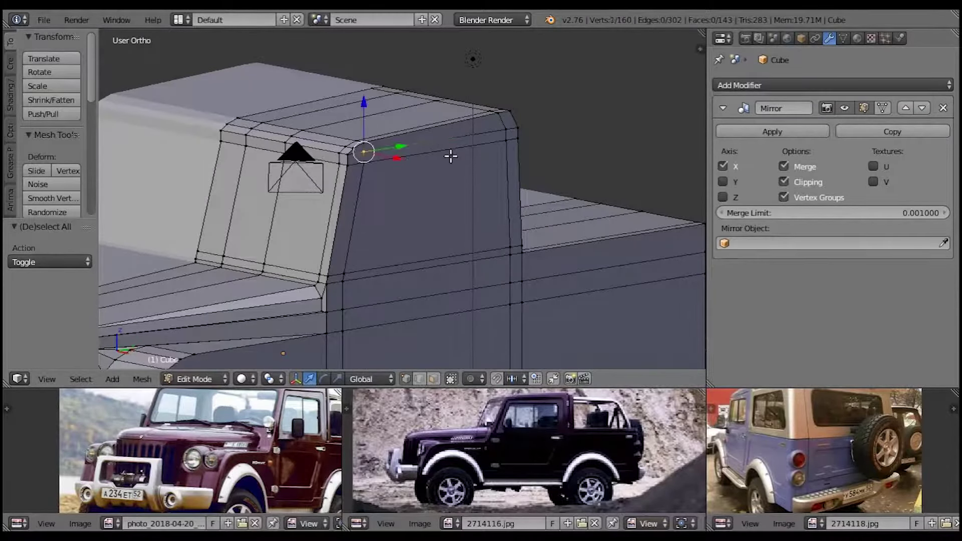
pyautogui.scroll(-2, 551, 165)
pyautogui.moveTo(622, 171); pyautogui.dragTo(580, 197, button='middle')
pyautogui.scroll(-3, 580, 198)
pyautogui.press('a')
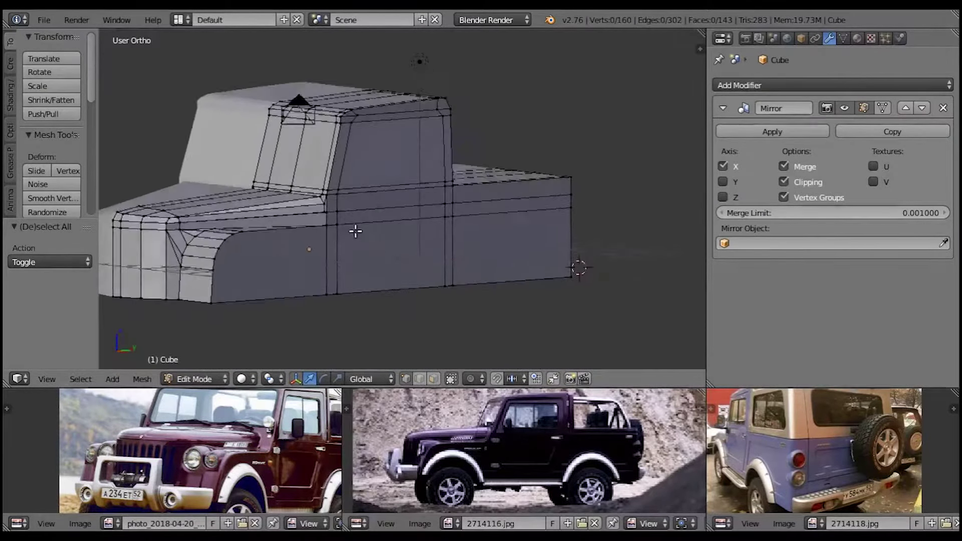
pyautogui.scroll(3, 283, 275)
pyautogui.moveTo(316, 298)
pyautogui.mouseDown(button='middle')
pyautogui.moveTo(284, 285)
pyautogui.moveTo(323, 299)
pyautogui.mouseUp(button='middle')
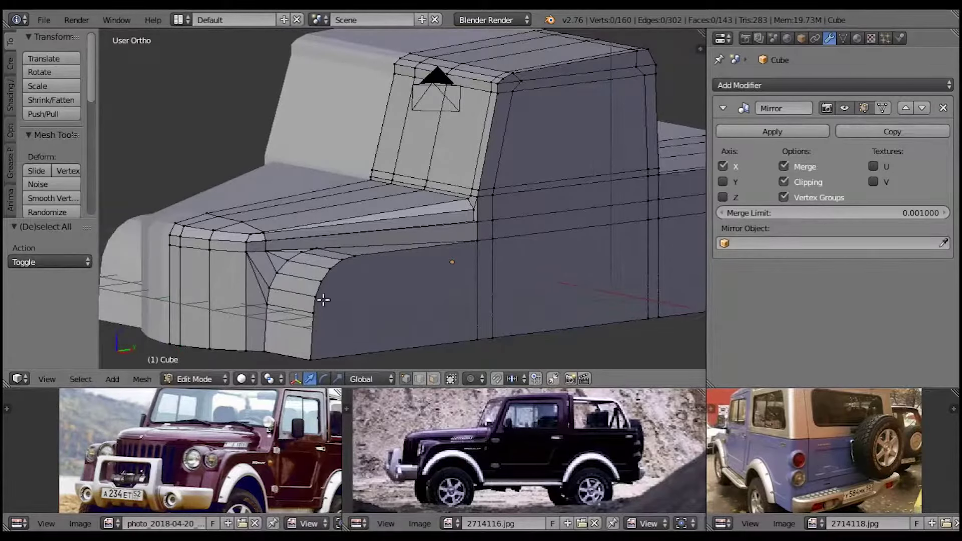
pyautogui.press('3')
pyautogui.rightClick(401, 303)
pyautogui.press('i')
pyautogui.press('Escape')
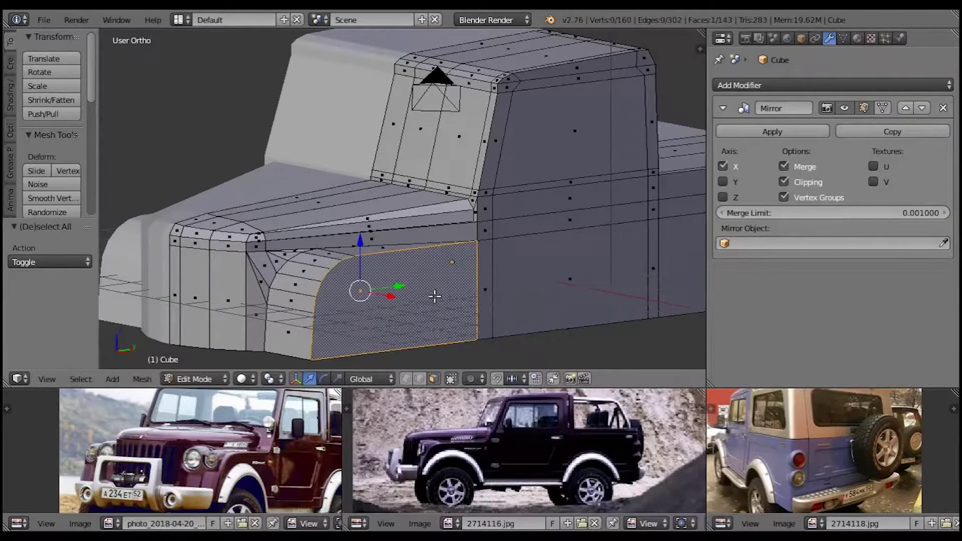
pyautogui.press('a')
pyautogui.scroll(-3, 422, 280)
pyautogui.moveTo(441, 276)
pyautogui.mouseDown(button='middle')
pyautogui.moveTo(486, 273)
pyautogui.moveTo(410, 272)
pyautogui.mouseUp(button='middle')
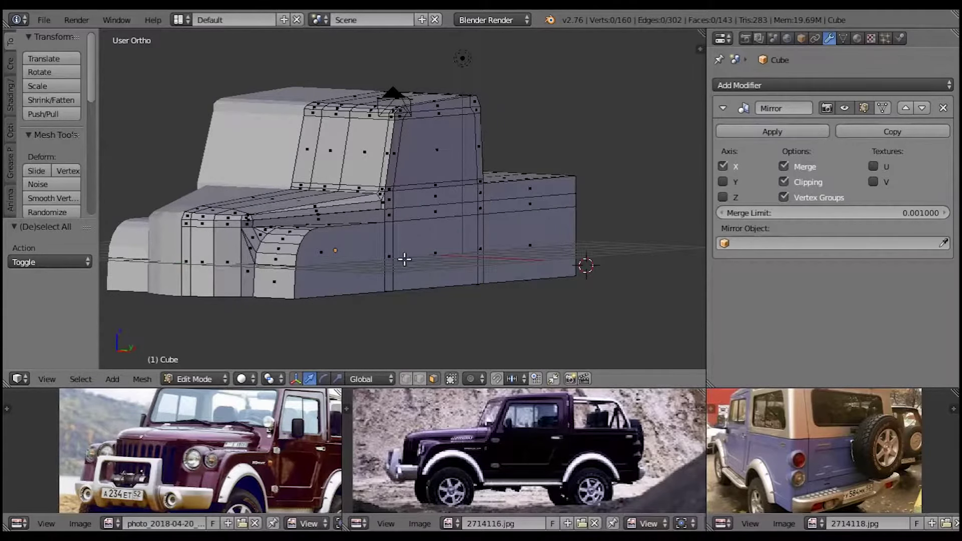
pyautogui.moveTo(405, 259); pyautogui.dragTo(520, 268, button='middle')
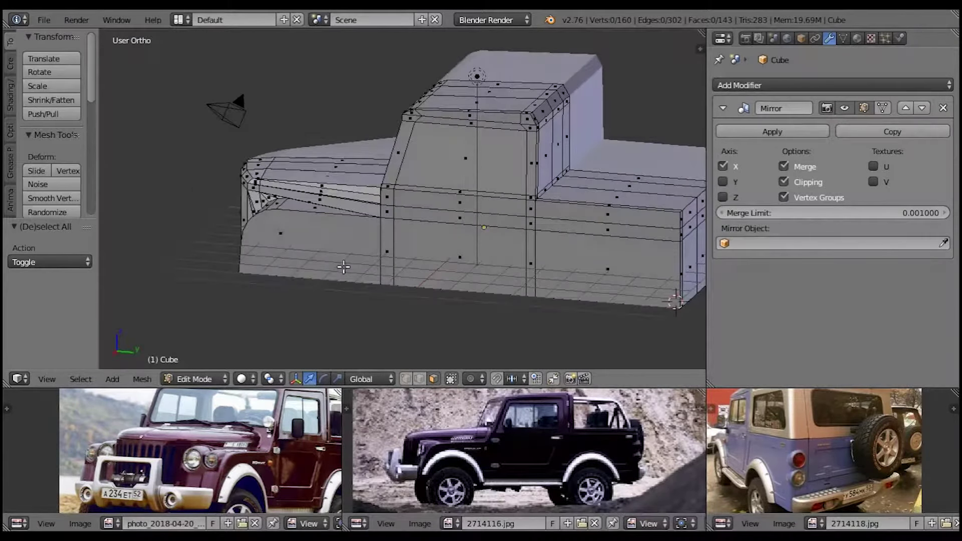
pyautogui.moveTo(477, 300); pyautogui.dragTo(886, 171, button='middle')
pyautogui.click(944, 109)
pyautogui.press('Tab')
# Step: Add a cylinder, rotate it 90° on Y, and place it at the front wheel
pyautogui.press('Tab')
pyautogui.moveTo(500, 229)
pyautogui.mouseDown(button='middle')
pyautogui.moveTo(655, 285)
pyautogui.moveTo(580, 295)
pyautogui.moveTo(497, 380)
pyautogui.mouseUp(button='middle')
pyautogui.press('Tab')
pyautogui.moveTo(443, 172); pyautogui.dragTo(465, 233, button='middle')
pyautogui.click(57, 142)
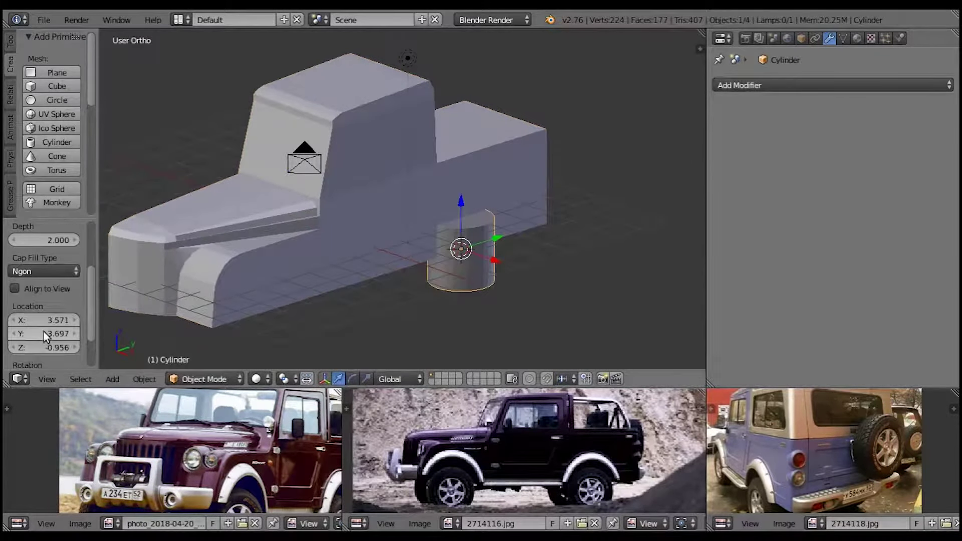
pyautogui.press('Return')
pyautogui.moveTo(235, 241); pyautogui.dragTo(269, 213, button='middle')
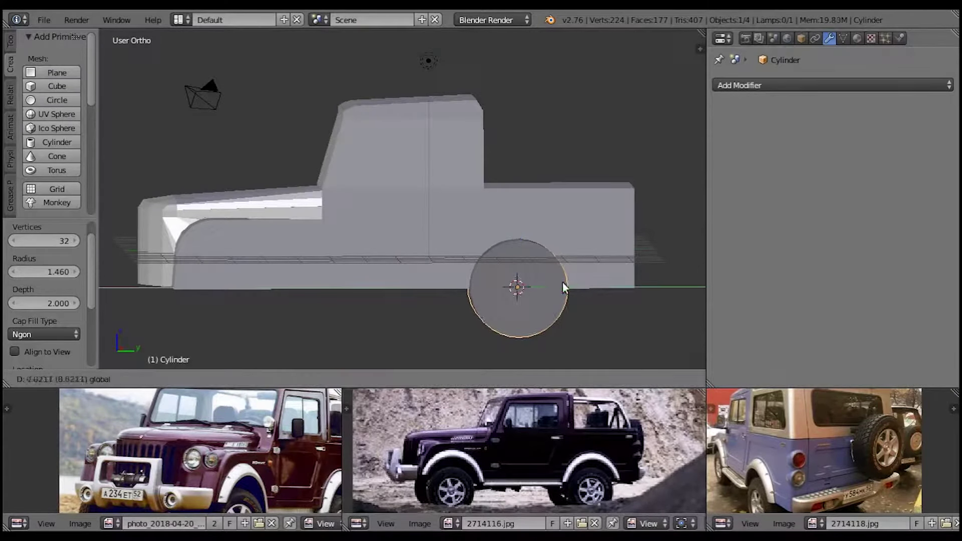
pyautogui.moveTo(563, 285); pyautogui.dragTo(285, 288)
# Step: Scale the wheel cylinder to 1.067
pyautogui.moveTo(321, 296); pyautogui.dragTo(385, 295, button='middle')
pyautogui.press('Tab')
pyautogui.press('s')
pyautogui.click(370, 297)
# Step: Duplicate the wheel cylinder along Y to the rear wheel position
pyautogui.hotkey('shift', 'd')
pyautogui.press('y')
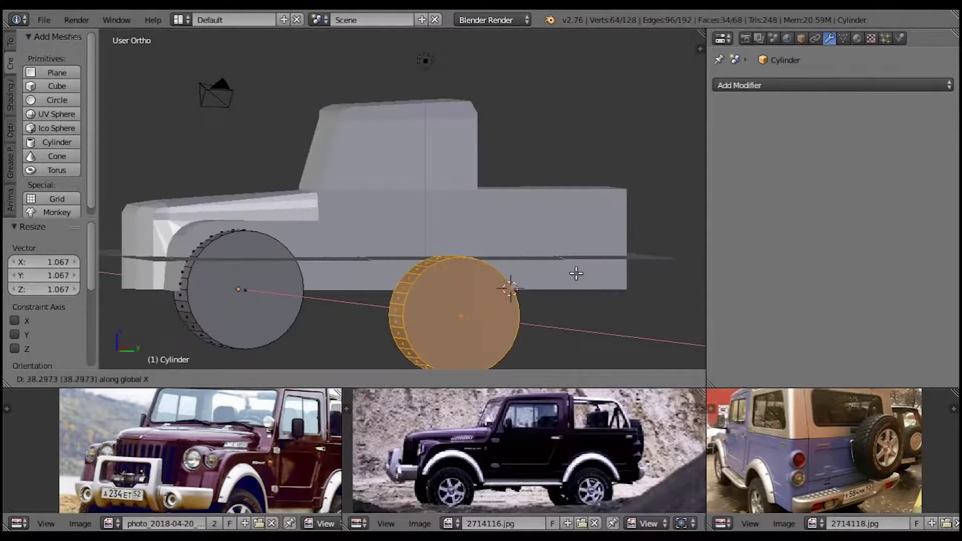
pyautogui.click(523, 275)
pyautogui.moveTo(524, 275)
pyautogui.mouseDown(button='middle')
pyautogui.moveTo(572, 279)
pyautogui.moveTo(409, 222)
pyautogui.moveTo(510, 267)
pyautogui.moveTo(307, 259)
pyautogui.mouseUp(button='middle')
pyautogui.press('g')
pyautogui.press('y')
pyautogui.click(566, 279)
pyautogui.press('Tab')
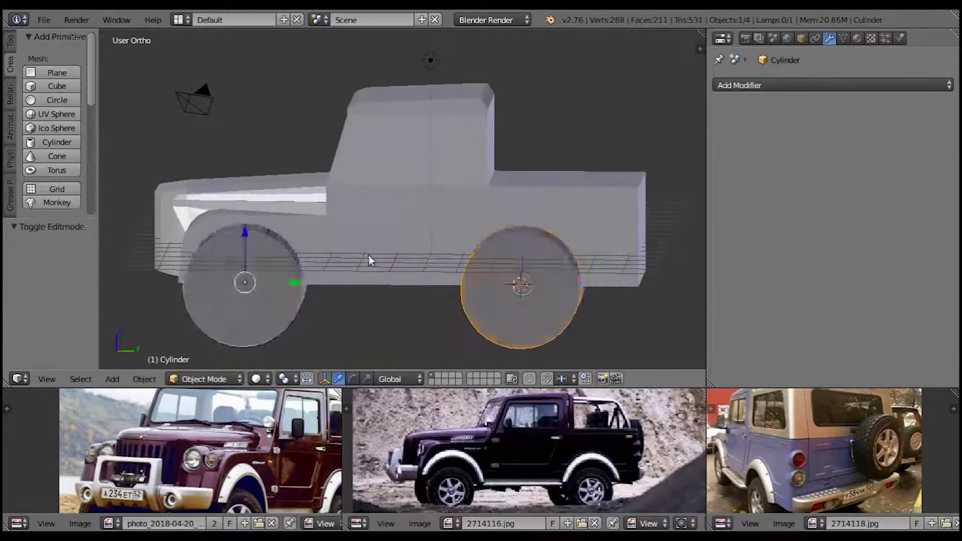
# Step: Apply a Boolean Difference on the body using Cylinder as the cutter
pyautogui.rightClick(369, 254)
pyautogui.press('Tab')
# Step: Delete the wheel cylinders and the leftover wheel-arch faces
pyautogui.press('Tab')
pyautogui.moveTo(368, 254); pyautogui.dragTo(499, 313, button='middle')
pyautogui.keyDown('shift'); pyautogui.rightClick(414, 229); pyautogui.keyUp('shift')
pyautogui.click(831, 85)
pyautogui.click(694, 176)
pyautogui.moveTo(426, 225)
pyautogui.mouseDown(button='middle')
pyautogui.moveTo(352, 275)
pyautogui.moveTo(489, 249)
pyautogui.moveTo(475, 269)
pyautogui.moveTo(500, 240)
pyautogui.mouseUp(button='middle')
pyautogui.press('z')
pyautogui.click(891, 166)
pyautogui.click(807, 185)
pyautogui.rightClick(461, 286)
pyautogui.click(772, 131)
pyautogui.rightClick(472, 312)
pyautogui.press('x')
pyautogui.click(473, 311)
pyautogui.press('Tab')
pyautogui.moveTo(305, 284)
pyautogui.mouseDown(button='middle')
pyautogui.moveTo(238, 306)
pyautogui.moveTo(214, 258)
pyautogui.moveTo(266, 250)
pyautogui.moveTo(311, 265)
pyautogui.moveTo(253, 251)
pyautogui.moveTo(436, 294)
pyautogui.moveTo(550, 274)
pyautogui.moveTo(521, 240)
pyautogui.moveTo(485, 239)
pyautogui.moveTo(449, 258)
pyautogui.moveTo(489, 297)
pyautogui.mouseUp(button='middle')
pyautogui.press('x')
pyautogui.click(235, 305)
pyautogui.press('a')
# Step: Re-add a Mirror modifier to the jeep body
pyautogui.press('Tab')
pyautogui.press('Tab')
pyautogui.click(831, 85)
pyautogui.click(671, 227)
pyautogui.moveTo(501, 240); pyautogui.dragTo(377, 273, button='middle')
pyautogui.press('Tab')
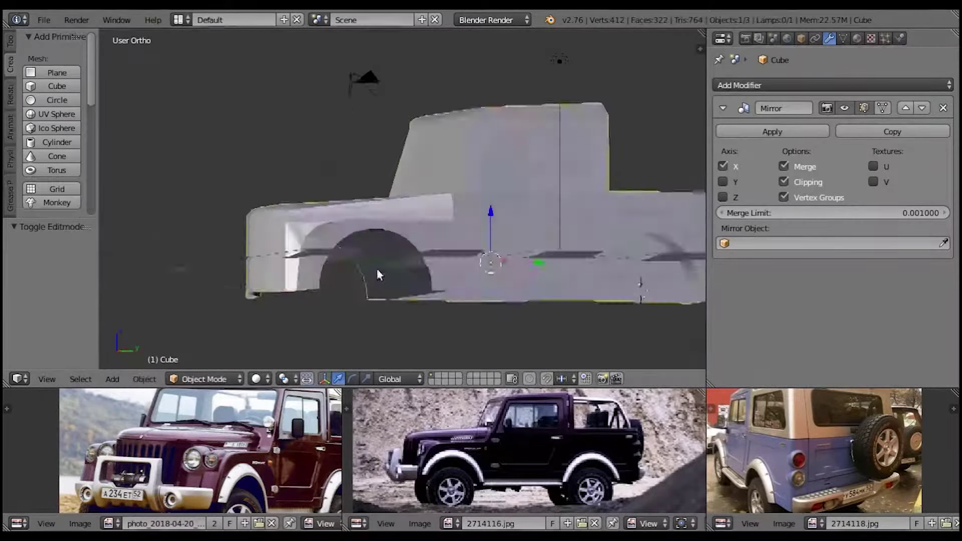
pyautogui.press('Tab')
# Step: Select the front wheel-arch outline edges in wireframe view
pyautogui.press('z')
pyautogui.scroll(3, 397, 317)
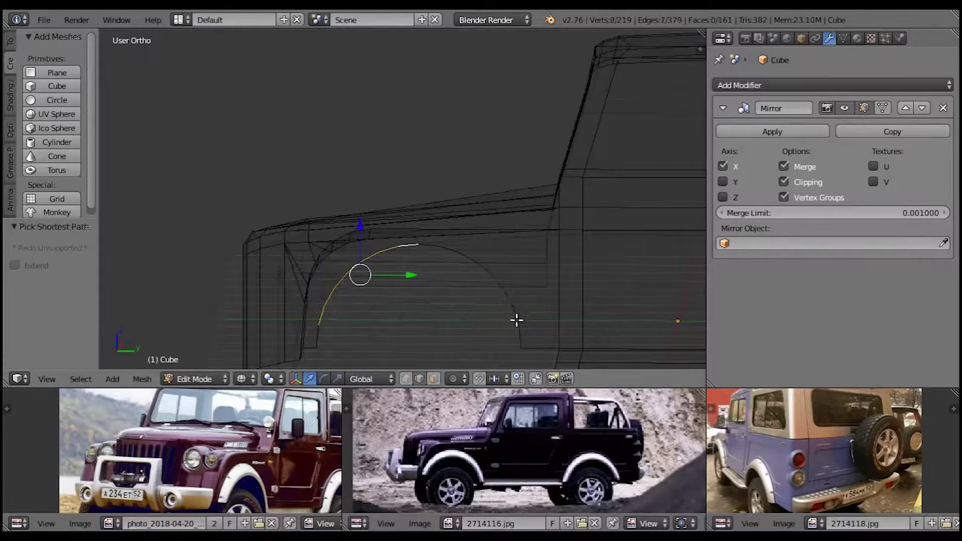
pyautogui.press('z')
pyautogui.moveTo(515, 318); pyautogui.dragTo(530, 337, button='middle')
pyautogui.scroll(2, 477, 285)
pyautogui.press('z')
pyautogui.keyDown('ctrl'); pyautogui.click(496, 303); pyautogui.keyUp('ctrl')
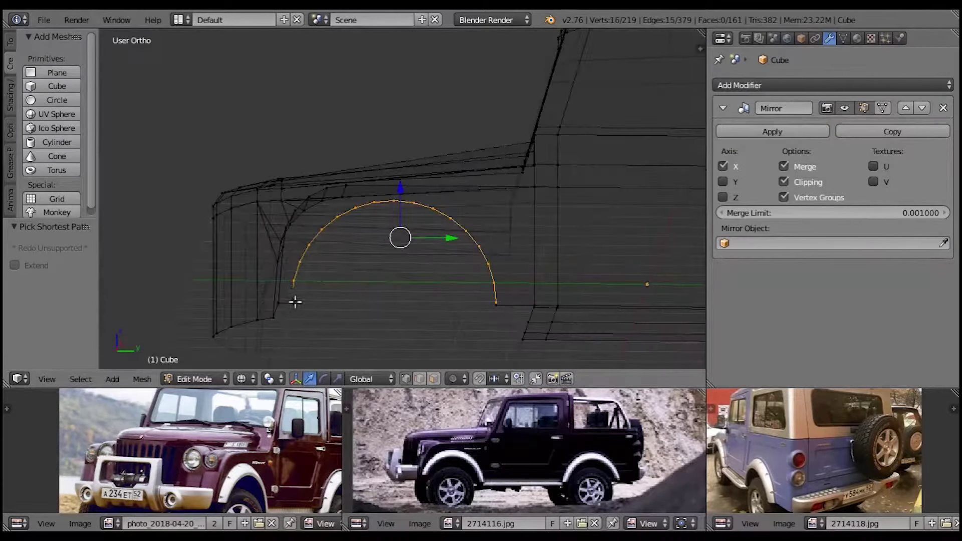
pyautogui.moveTo(419, 300)
pyautogui.mouseDown(button='middle')
pyautogui.moveTo(279, 301)
pyautogui.moveTo(279, 354)
pyautogui.moveTo(484, 289)
pyautogui.mouseUp(button='middle')
pyautogui.keyDown('ctrl'); pyautogui.click(279, 354); pyautogui.keyUp('ctrl')
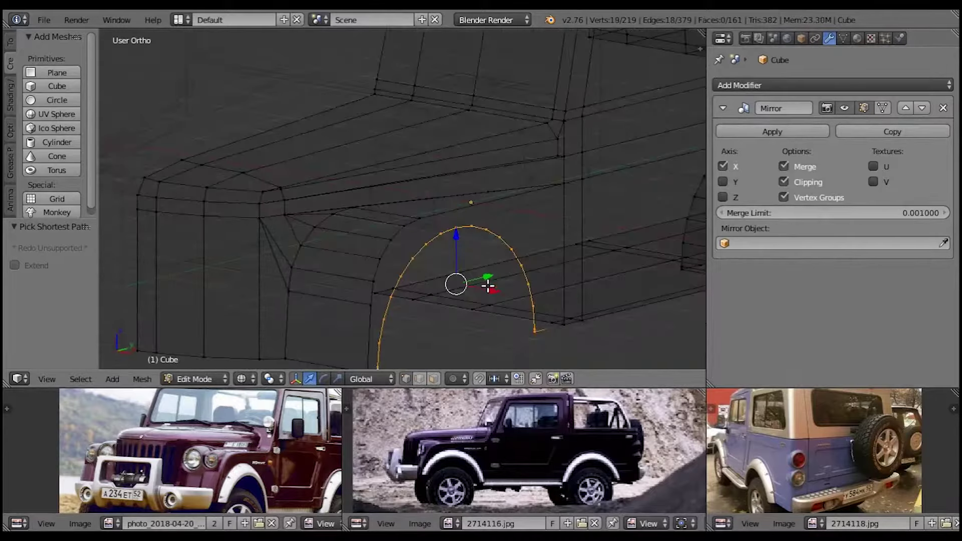
# Step: Extrude the arch outline, scale it inward, and merge it at center into a fan
pyautogui.press('Escape')
pyautogui.press('z')
pyautogui.press('e')
pyautogui.press('s')
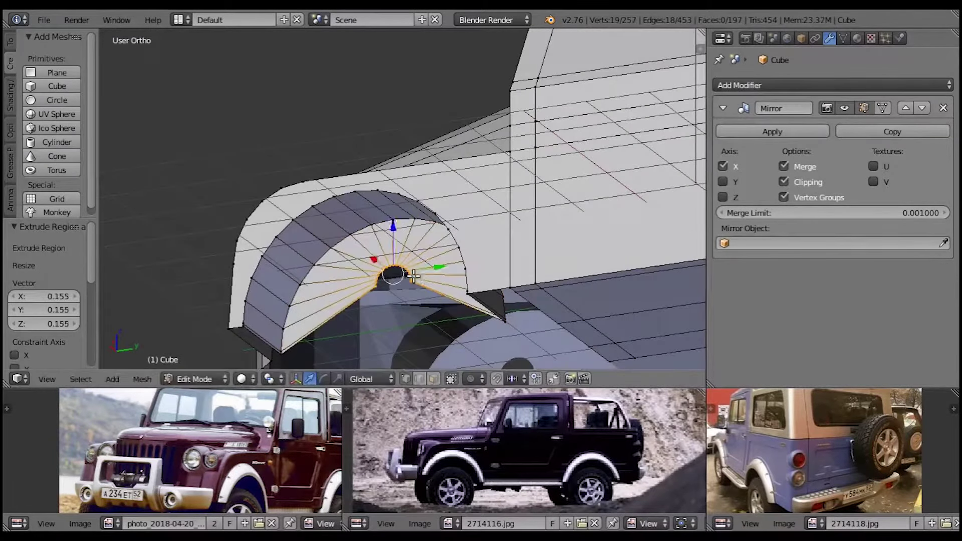
pyautogui.click(418, 296)
pyautogui.hotkey('alt', 'm')
pyautogui.press('a')
pyautogui.moveTo(417, 295); pyautogui.dragTo(451, 351, button='middle')
pyautogui.scroll(3, 451, 350)
# Step: Snap a wheel-arch vertex downward along Z onto another vertex
pyautogui.click(524, 347)
pyautogui.rightClick(391, 275)
pyautogui.moveTo(446, 283); pyautogui.dragTo(393, 269, button='middle')
pyautogui.press('g')
pyautogui.press('z')
pyautogui.click(437, 286)
pyautogui.scroll(4, 392, 269)
pyautogui.press('a')
# Step: Knife-cut horizontal edges across the lower body between the wheel arches
pyautogui.scroll(-1, 396, 298)
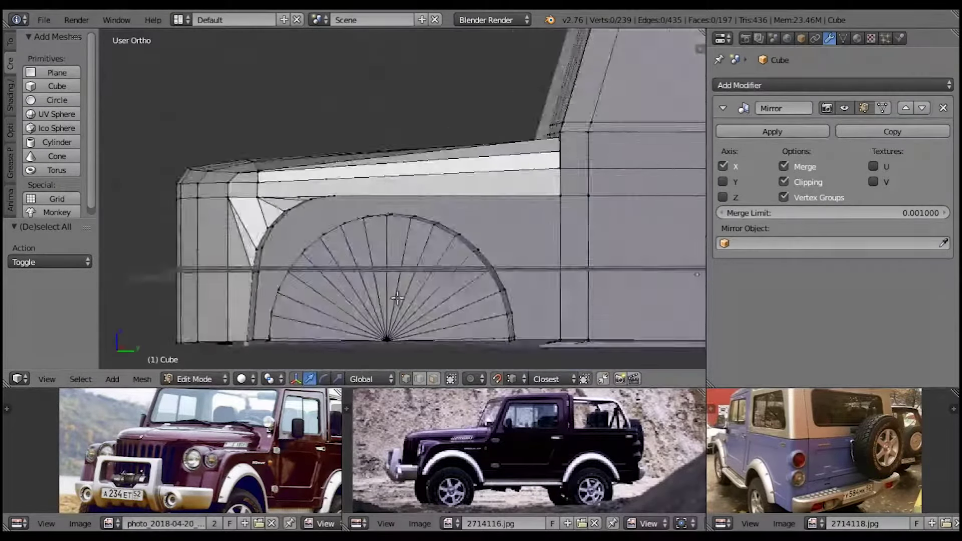
pyautogui.scroll(-5, 371, 299)
pyautogui.scroll(1, 381, 297)
pyautogui.scroll(4, 377, 295)
pyautogui.scroll(1, 403, 300)
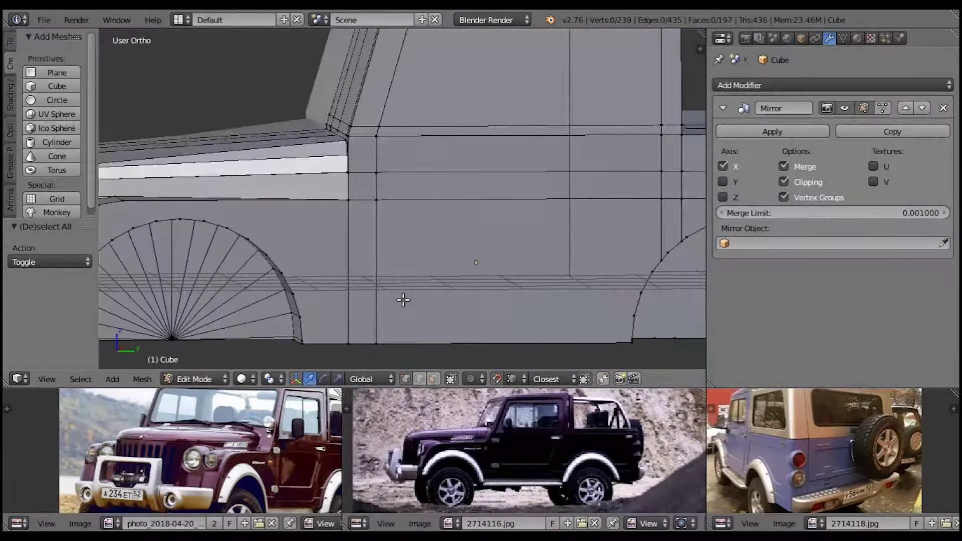
pyautogui.scroll(-5, 404, 299)
pyautogui.scroll(3, 402, 302)
pyautogui.scroll(3, 349, 312)
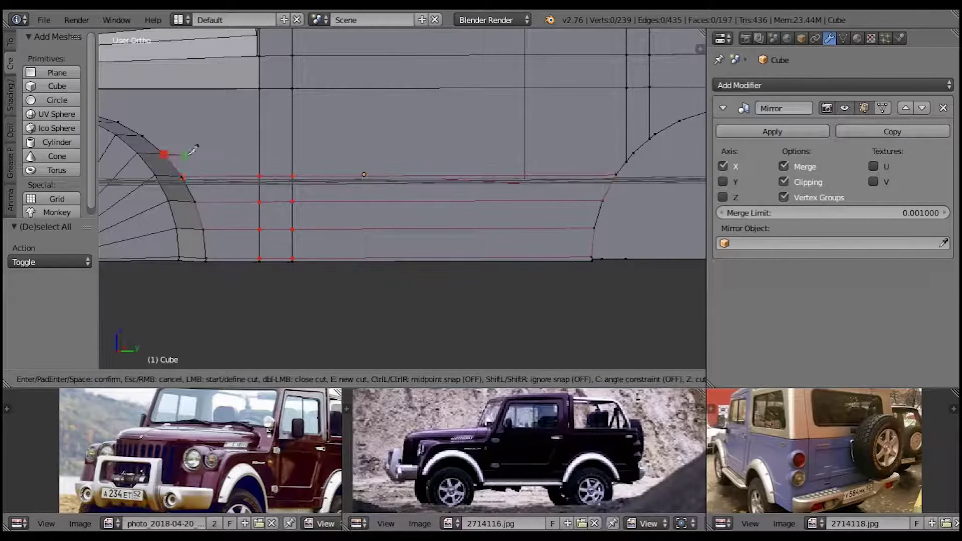
pyautogui.press('Return')
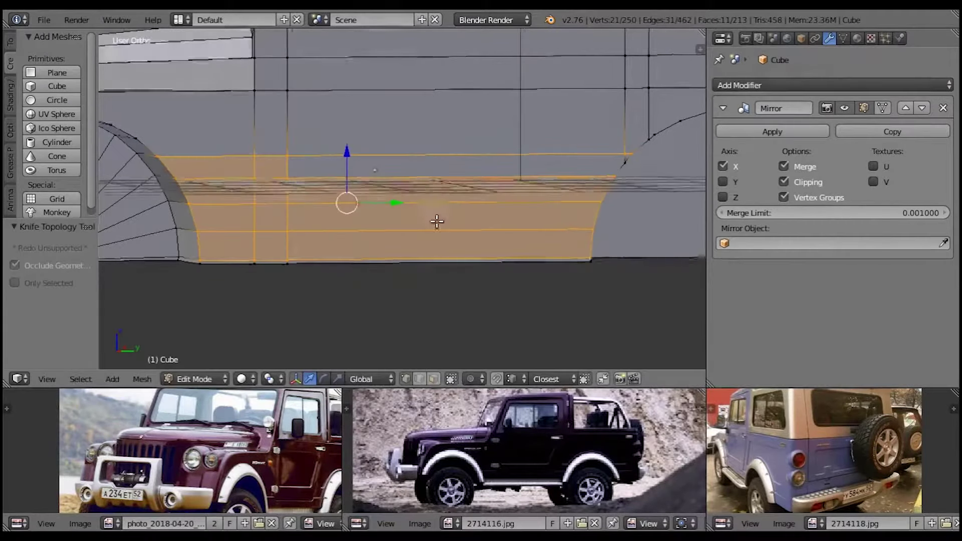
pyautogui.press('a')
# Step: Delete a stray edge on the lower body
pyautogui.scroll(-4, 472, 232)
pyautogui.scroll(3, 480, 230)
pyautogui.scroll(2, 439, 224)
pyautogui.scroll(5, 440, 225)
pyautogui.rightClick(615, 245)
pyautogui.press('x')
pyautogui.scroll(-3, 590, 269)
pyautogui.scroll(-2, 493, 236)
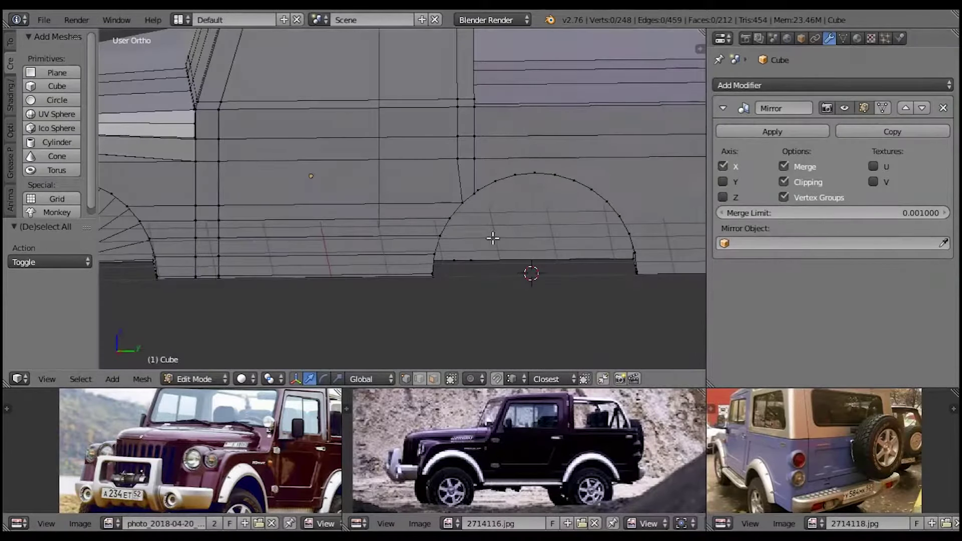
pyautogui.scroll(3, 550, 183)
pyautogui.scroll(-2, 566, 176)
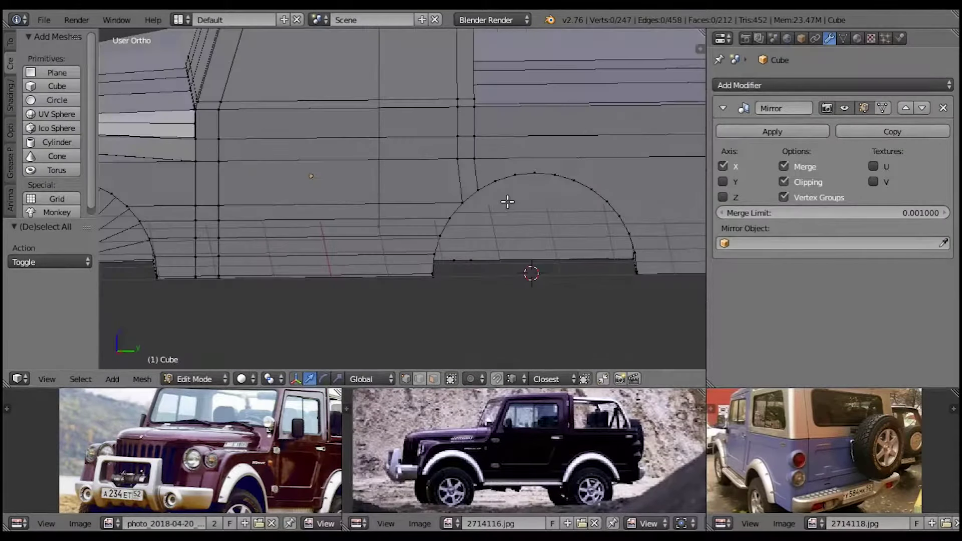
pyautogui.scroll(-4, 508, 202)
pyautogui.moveTo(507, 201); pyautogui.dragTo(468, 198, button='middle')
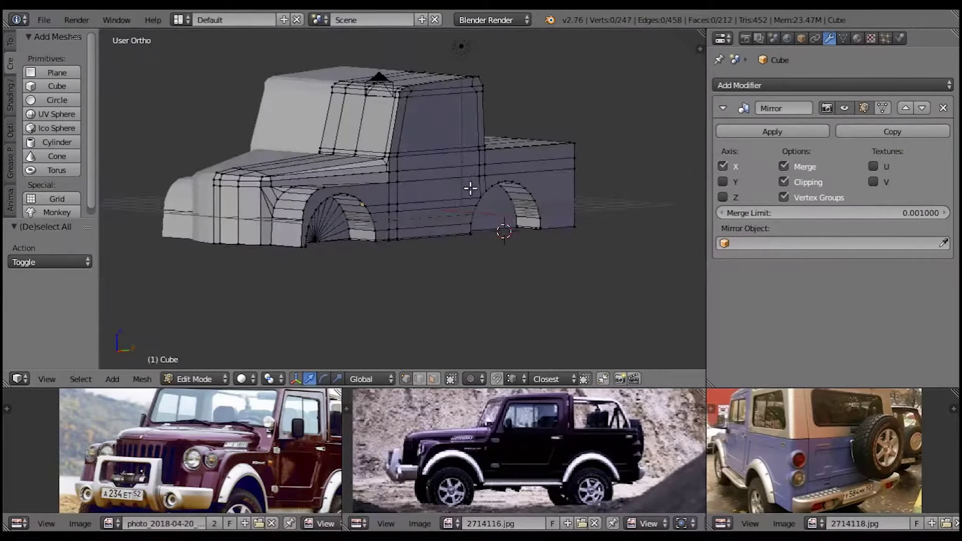
# Step: Save the jeep file and orbit to look up under the wheel arch
pyautogui.click(44, 19)
pyautogui.click(65, 124)
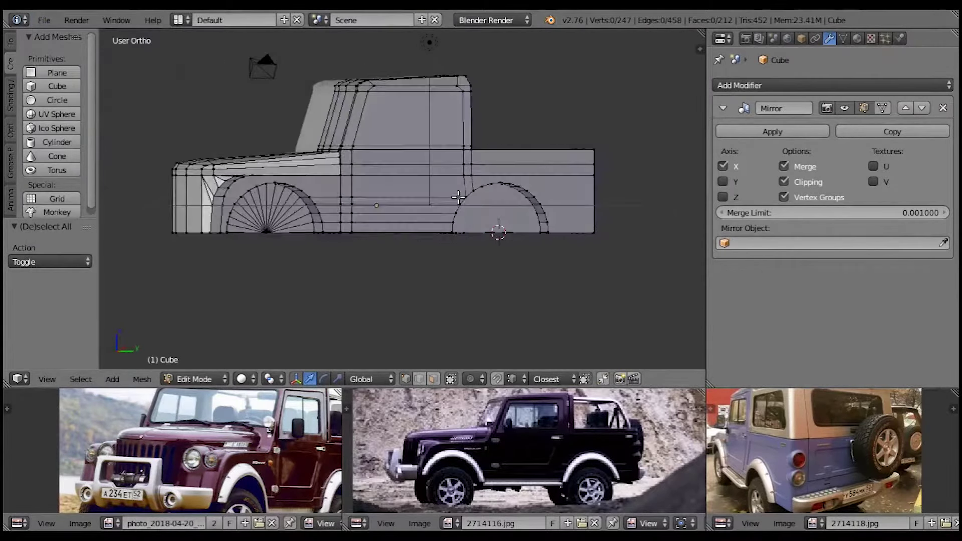
pyautogui.moveTo(451, 201); pyautogui.dragTo(401, 212, button='middle')
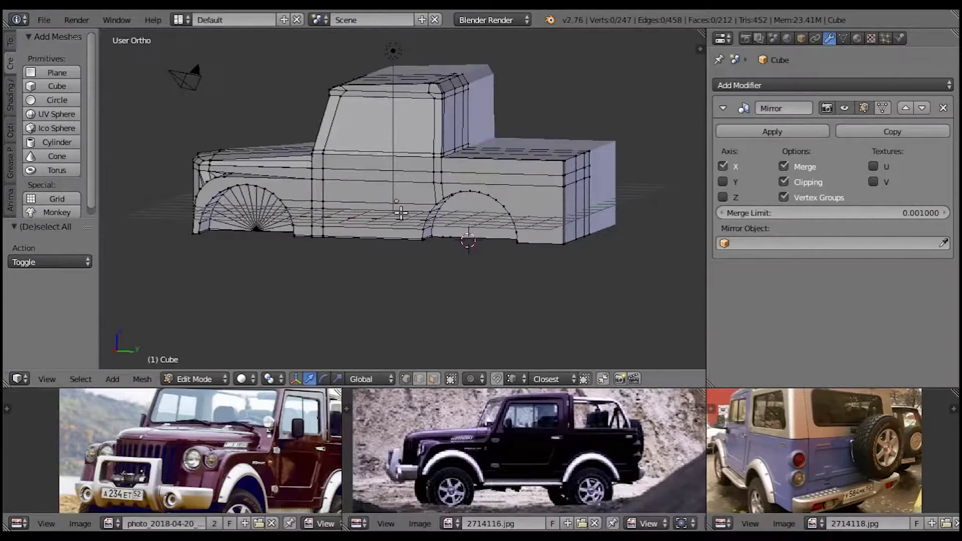
pyautogui.moveTo(404, 191); pyautogui.dragTo(382, 185, button='middle')
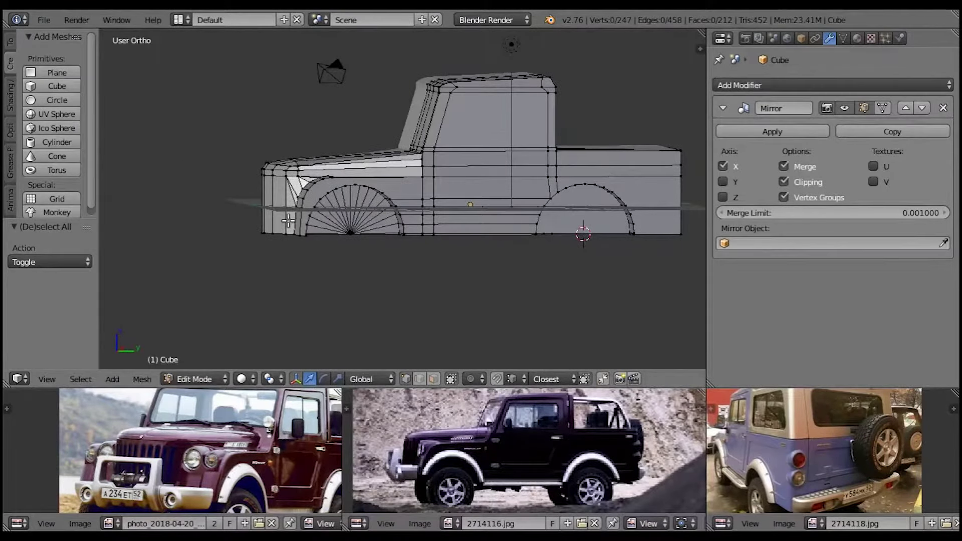
pyautogui.moveTo(293, 217); pyautogui.dragTo(351, 176, button='middle')
pyautogui.scroll(5, 360, 160)
# Step: Fill two new faces between selected vertices at the wheel arch
pyautogui.rightClick(377, 140)
pyautogui.moveTo(377, 140)
pyautogui.mouseDown(button='middle')
pyautogui.moveTo(402, 230)
pyautogui.moveTo(515, 230)
pyautogui.moveTo(596, 187)
pyautogui.moveTo(609, 224)
pyautogui.mouseUp(button='middle')
pyautogui.scroll(3, 531, 248)
pyautogui.scroll(-3, 609, 223)
pyautogui.rightClick(488, 237)
pyautogui.scroll(2, 441, 250)
pyautogui.moveTo(446, 234); pyautogui.dragTo(429, 199, button='middle')
pyautogui.press('f')
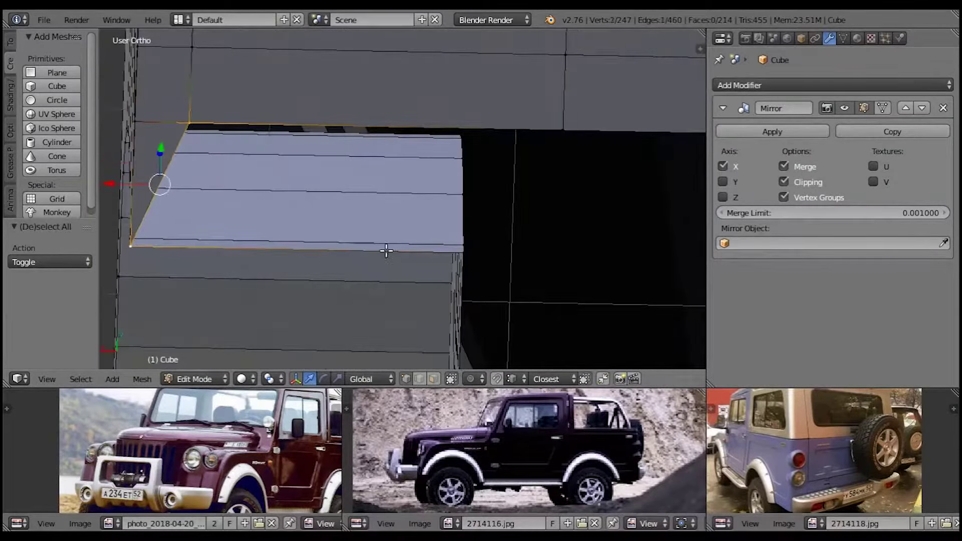
pyautogui.moveTo(376, 252); pyautogui.dragTo(343, 75, button='middle')
pyautogui.press('f')
pyautogui.press('a')
pyautogui.moveTo(386, 215); pyautogui.dragTo(382, 263, button='middle')
pyautogui.scroll(2, 382, 263)
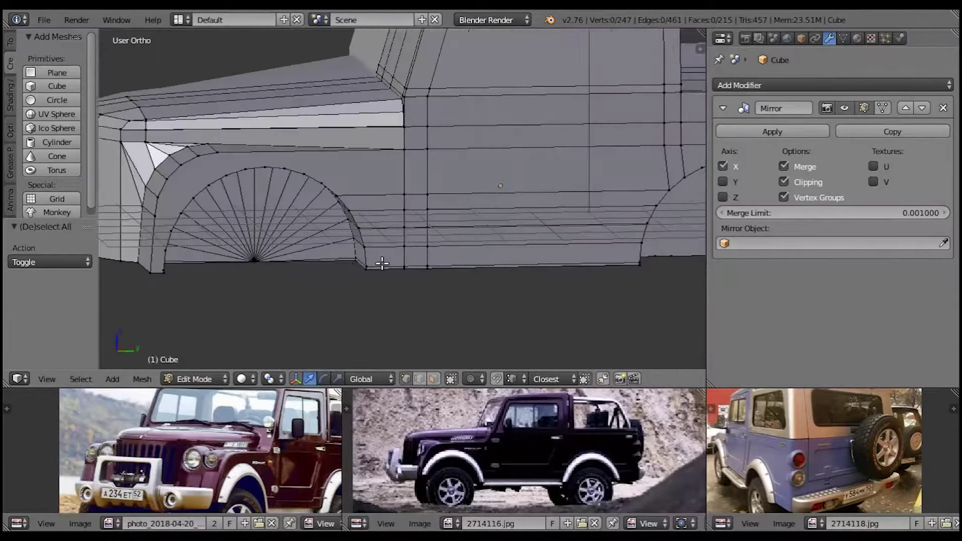
pyautogui.keyDown('ctrl'); pyautogui.scroll(-2, 381, 263); pyautogui.keyUp('ctrl')
# Step: Knife-cut new edges above the arches, around the front arch and across the body faces
pyautogui.press('k')
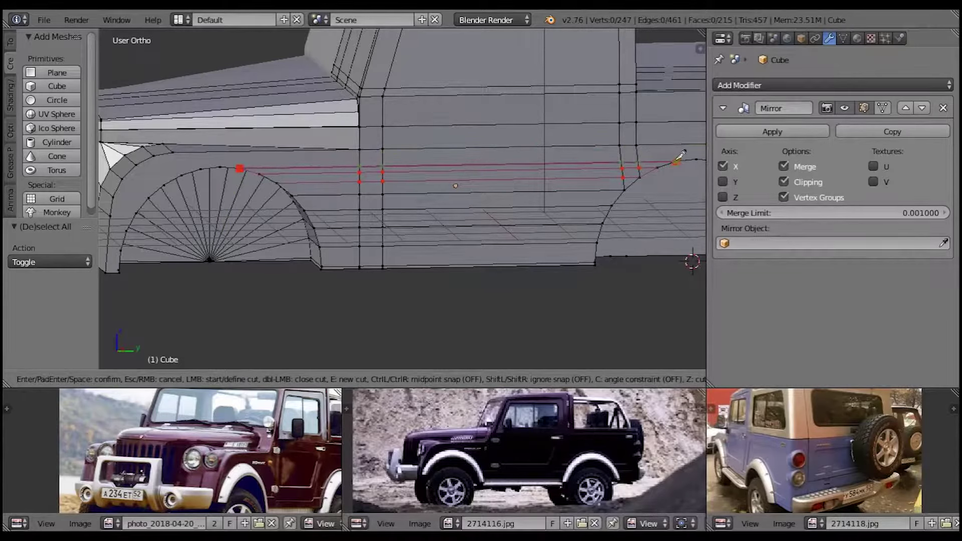
pyautogui.press('Return')
pyautogui.moveTo(580, 201); pyautogui.dragTo(274, 268, button='middle')
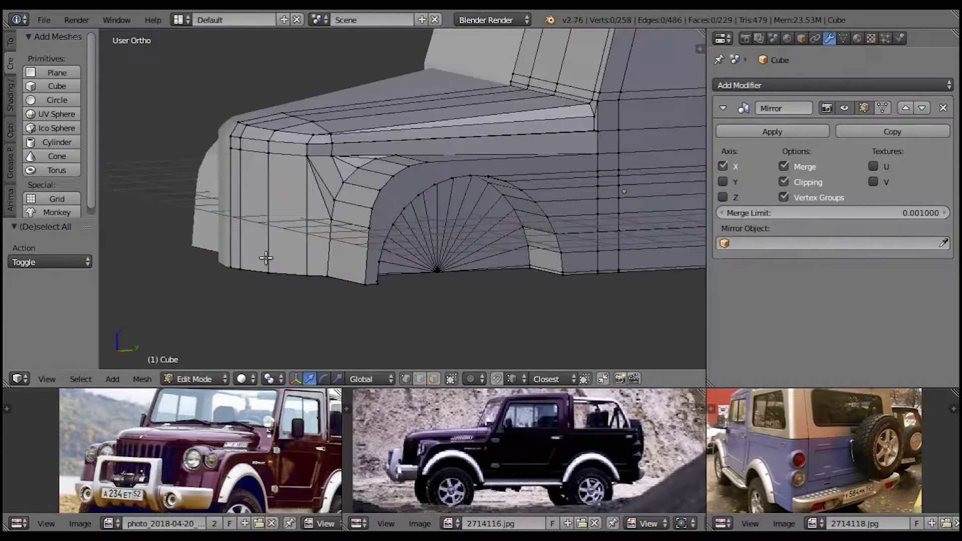
pyautogui.scroll(2, 274, 268)
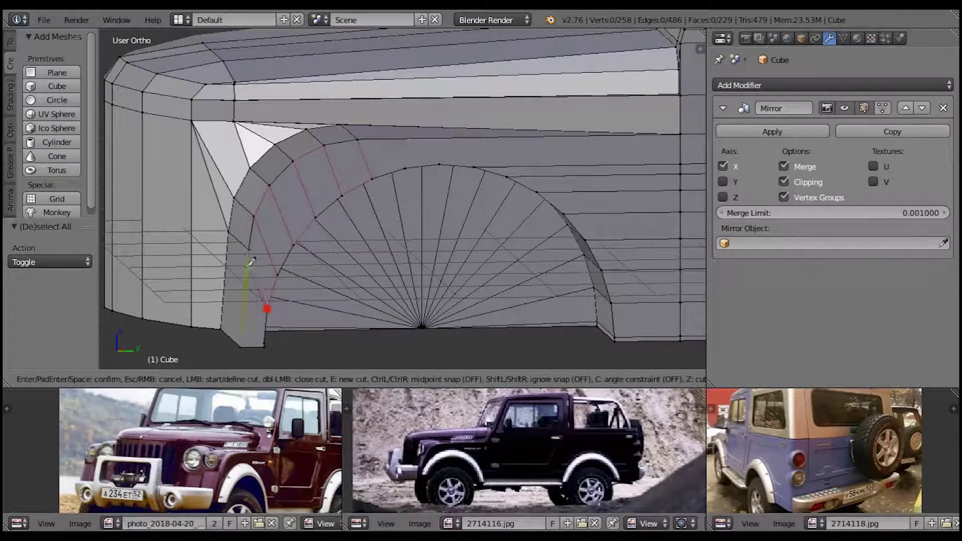
pyautogui.press('Return')
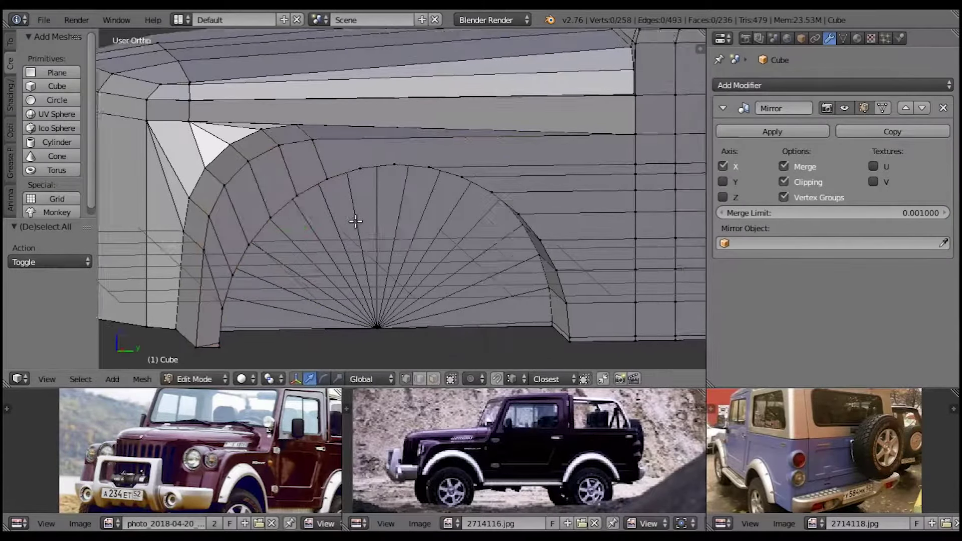
pyautogui.scroll(3, 337, 240)
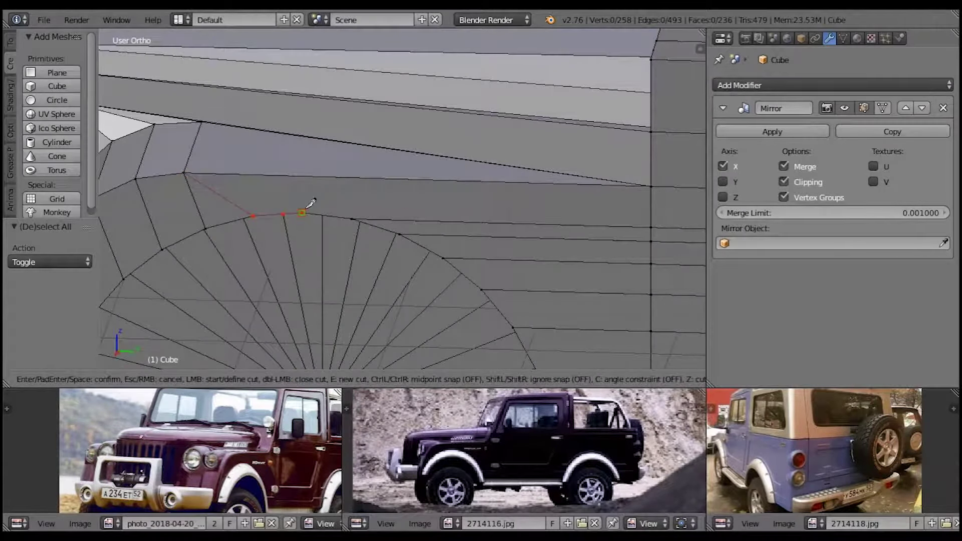
pyautogui.press('Return')
pyautogui.scroll(-2, 399, 233)
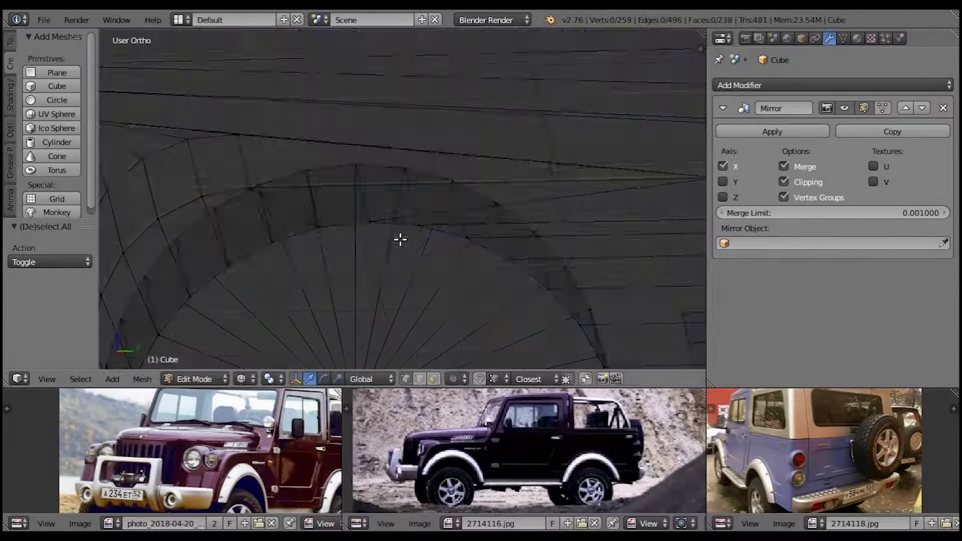
pyautogui.scroll(-3, 399, 238)
pyautogui.scroll(-2, 399, 235)
# Step: Fix a new edge loop in place beside the rear wheel arch
pyautogui.moveTo(351, 225); pyautogui.dragTo(384, 227, button='middle')
pyautogui.scroll(2, 384, 227)
pyautogui.scroll(3, 383, 227)
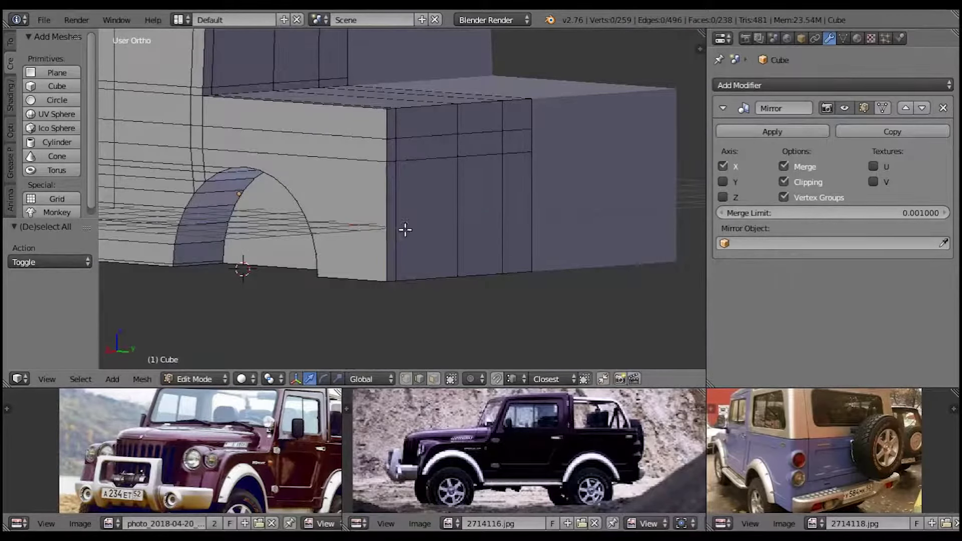
pyautogui.moveTo(285, 246); pyautogui.dragTo(228, 266, button='middle')
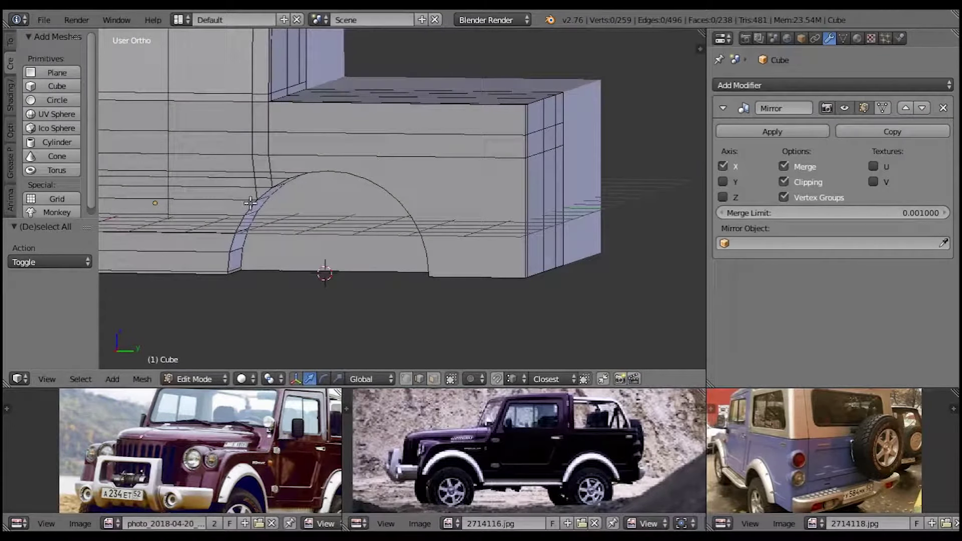
pyautogui.moveTo(269, 191); pyautogui.dragTo(515, 216, button='middle')
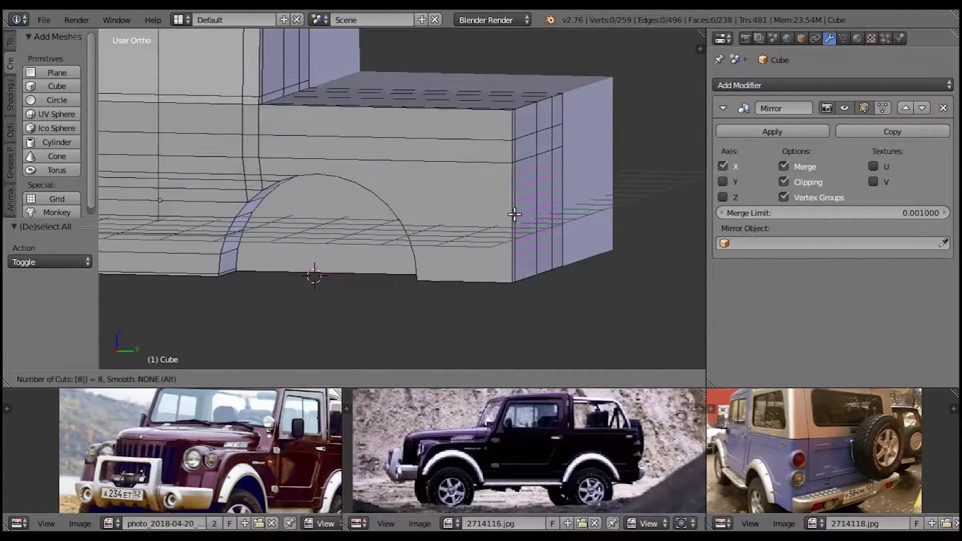
pyautogui.click(525, 243)
pyautogui.press('a')
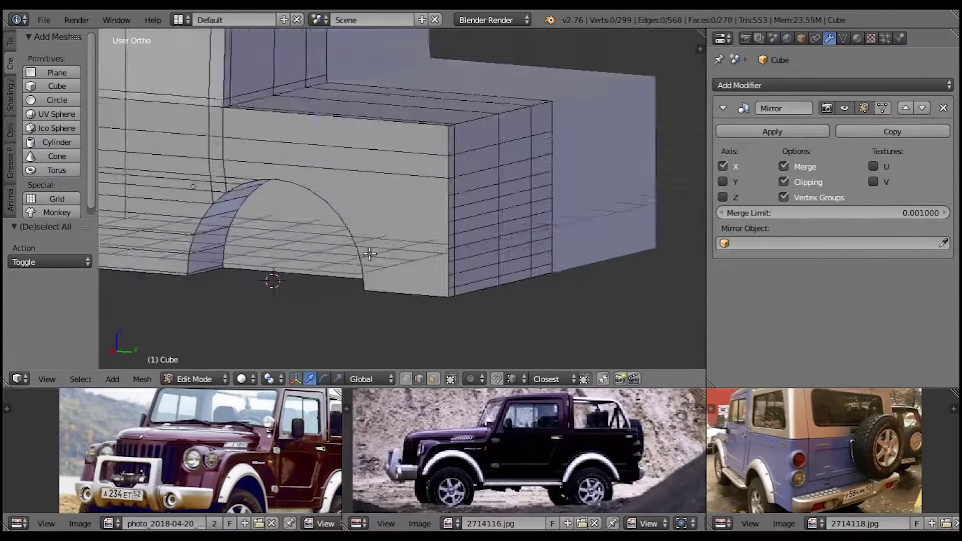
# Step: Knife a cut from the side panel ending at the rear wheel-arch point
pyautogui.moveTo(537, 217); pyautogui.dragTo(382, 242, button='middle')
pyautogui.scroll(2, 382, 242)
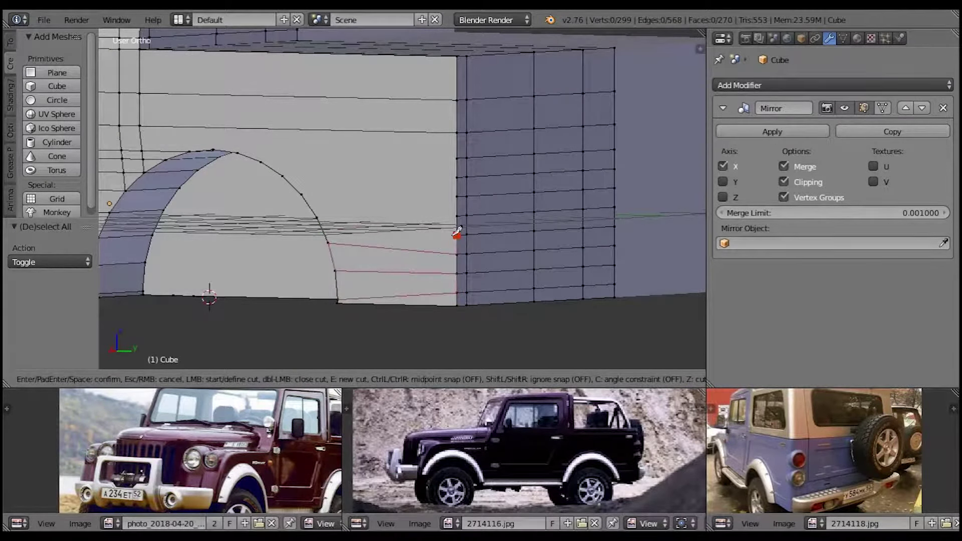
pyautogui.click(318, 217)
pyautogui.press('Return')
pyautogui.scroll(2, 399, 230)
pyautogui.scroll(-3, 451, 241)
pyautogui.scroll(3, 414, 223)
pyautogui.press('a')
pyautogui.moveTo(305, 223); pyautogui.dragTo(305, 230, button='middle')
# Step: Knife more cut lines across the side panel from the wheel arch
pyautogui.press('k')
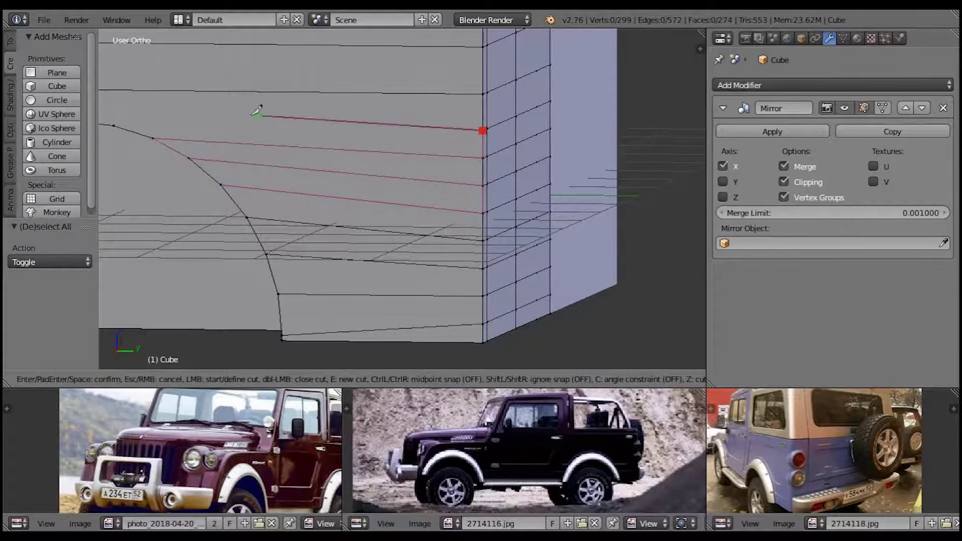
pyautogui.press('Return')
pyautogui.moveTo(209, 116); pyautogui.dragTo(251, 168, button='middle')
pyautogui.scroll(2, 266, 195)
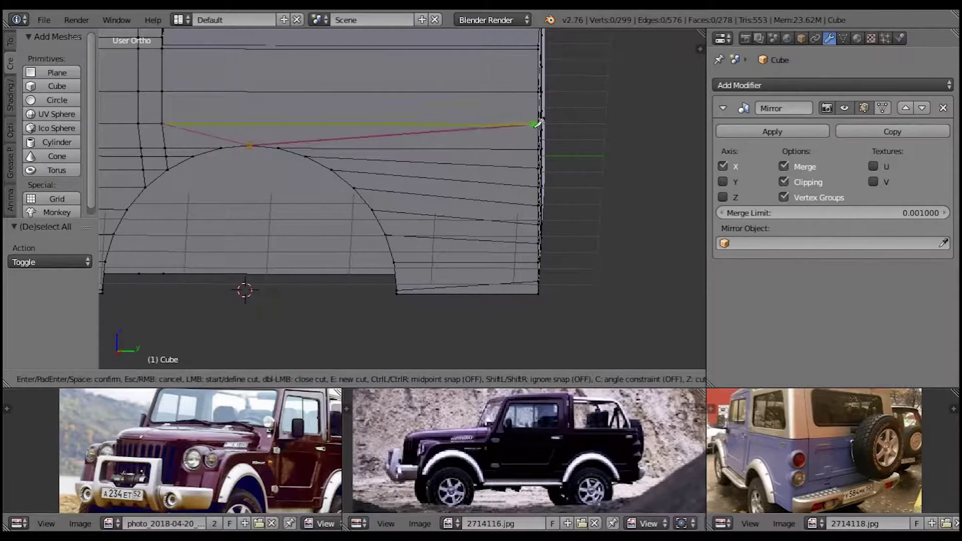
pyautogui.press('Return')
pyautogui.scroll(-3, 311, 171)
# Step: Check the jeep's topology in wireframe from the side, then resume editing the body mesh
pyautogui.press('Tab')
pyautogui.scroll(-3, 273, 181)
pyautogui.press('z')
pyautogui.press('z')
pyautogui.moveTo(341, 205)
pyautogui.mouseDown(button='middle')
pyautogui.moveTo(330, 181)
pyautogui.moveTo(228, 250)
pyautogui.mouseUp(button='middle')
pyautogui.press('Tab')
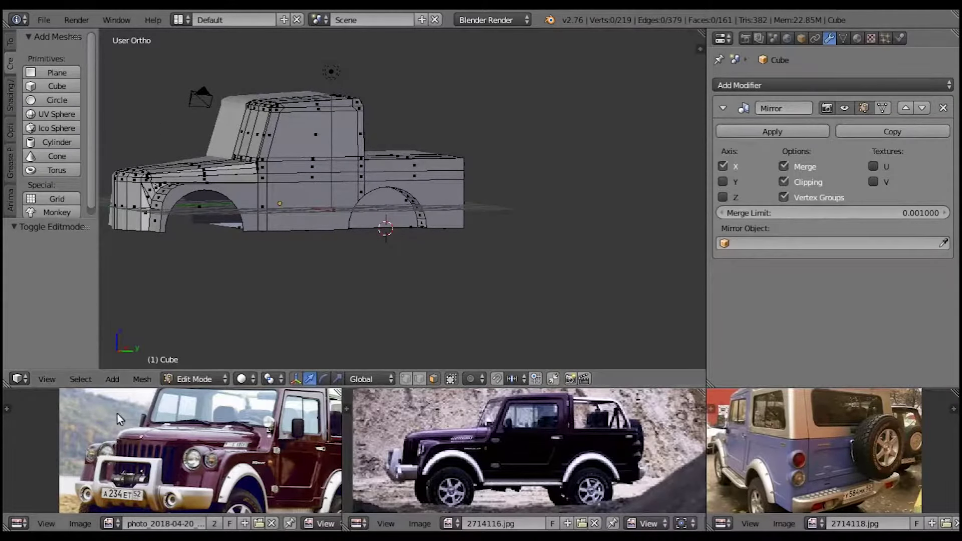
pyautogui.moveTo(248, 205)
pyautogui.mouseDown(button='middle')
pyautogui.moveTo(321, 234)
pyautogui.moveTo(335, 206)
pyautogui.moveTo(290, 223)
pyautogui.moveTo(305, 168)
pyautogui.moveTo(381, 258)
pyautogui.mouseUp(button='middle')
pyautogui.press('z')
pyautogui.press('Tab')
pyautogui.press('z')
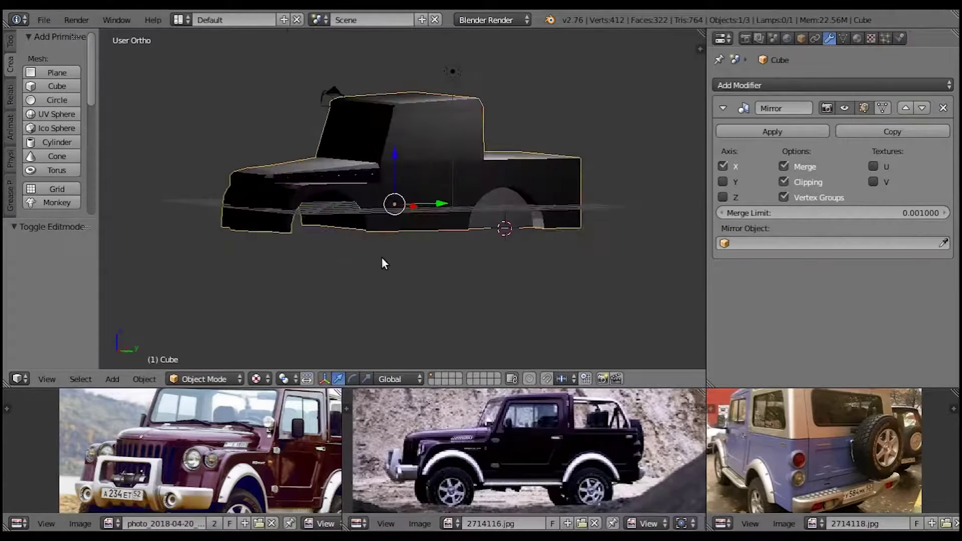
pyautogui.click(43, 20)
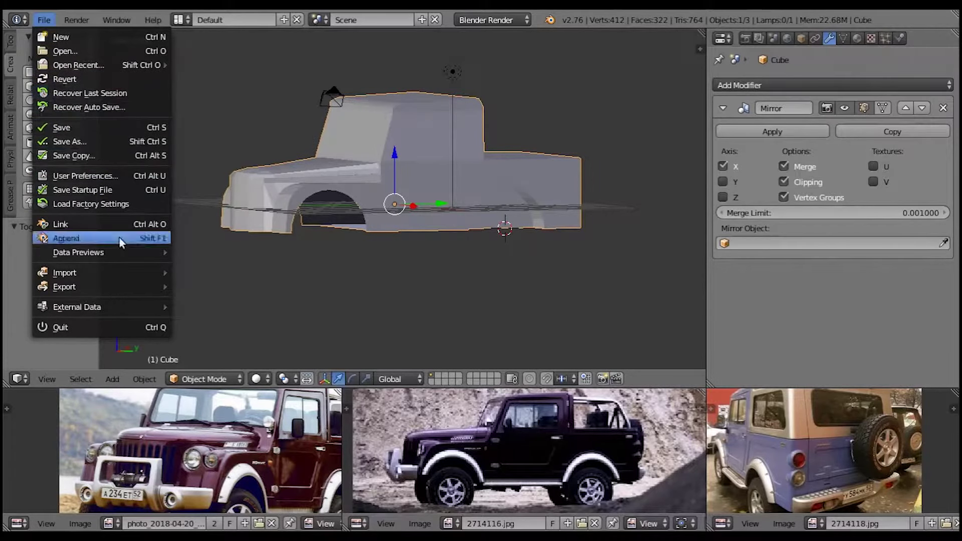
pyautogui.click(88, 382)
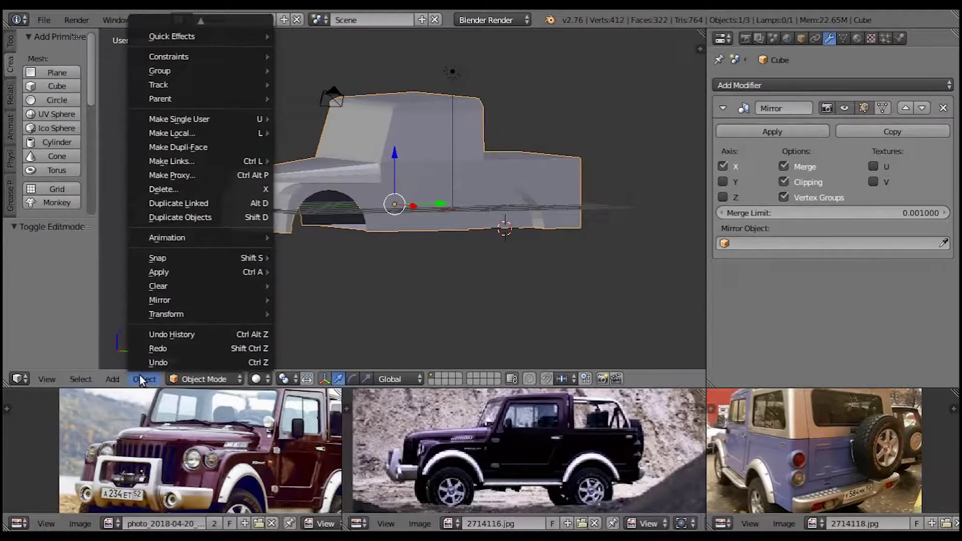
pyautogui.press('z')
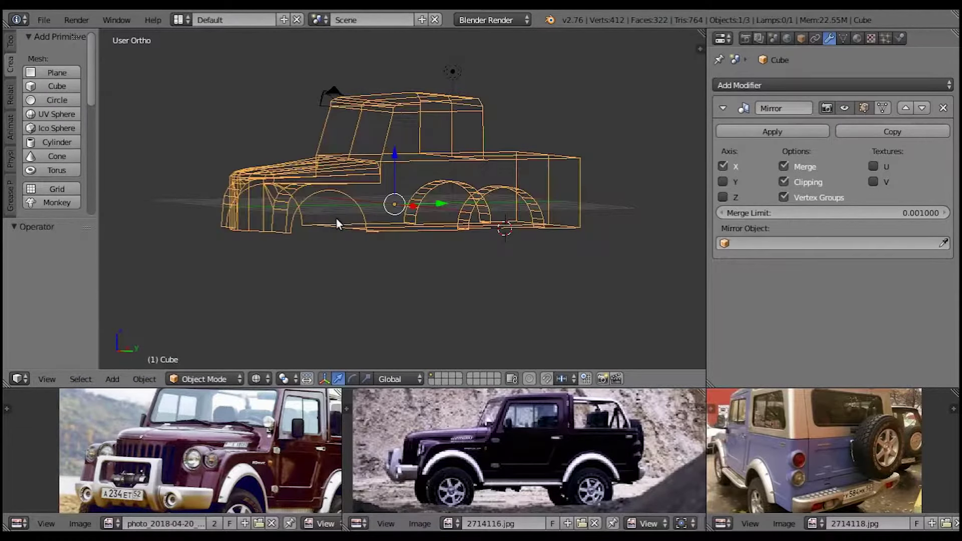
pyautogui.press('Tab')
pyautogui.press('z')
pyautogui.press('z')
pyautogui.press('z')
pyautogui.click(143, 379)
pyautogui.click(172, 357)
pyautogui.hotkey('ctrl', 'z')
pyautogui.hotkey('ctrl', 'alt', 'z')
pyautogui.click(439, 176)
pyautogui.scroll(5, 371, 250)
pyautogui.click(44, 20)
pyautogui.scroll(3, 307, 216)
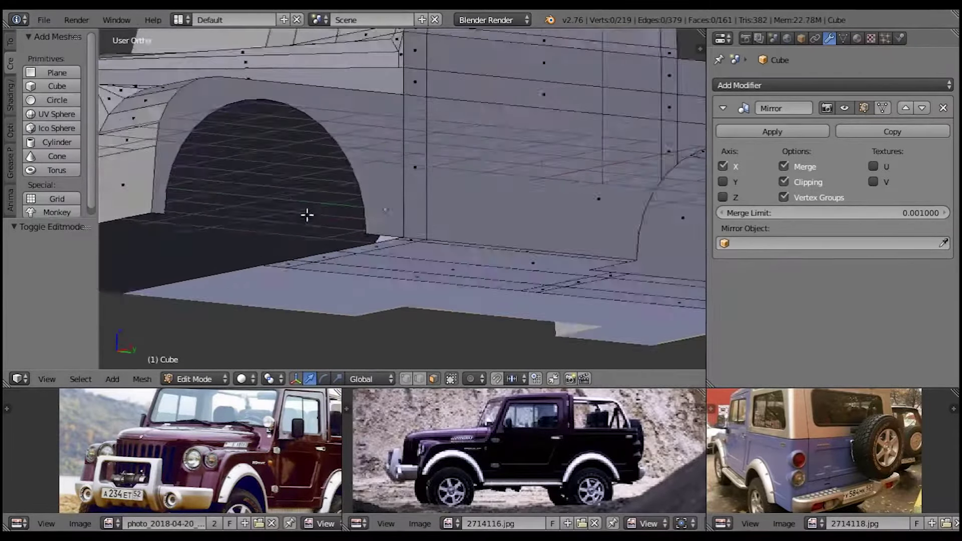
# Step: Extrude the front wheel-arch edges along X into an inner wall
pyautogui.keyDown('ctrl'); pyautogui.rightClick(163, 208); pyautogui.keyUp('ctrl')
pyautogui.moveTo(250, 200); pyautogui.dragTo(363, 293, button='middle')
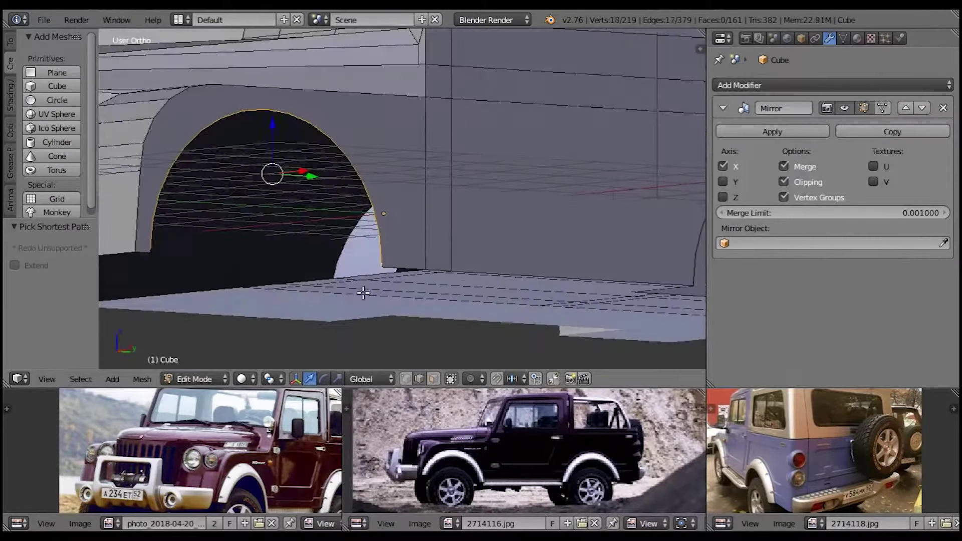
pyautogui.scroll(-3, 236, 235)
pyautogui.moveTo(229, 214)
pyautogui.mouseDown(button='middle')
pyautogui.moveTo(347, 212)
pyautogui.moveTo(390, 238)
pyautogui.mouseUp(button='middle')
pyautogui.scroll(3, 348, 212)
pyautogui.press('e')
pyautogui.press('x')
pyautogui.click(304, 199)
pyautogui.press('e')
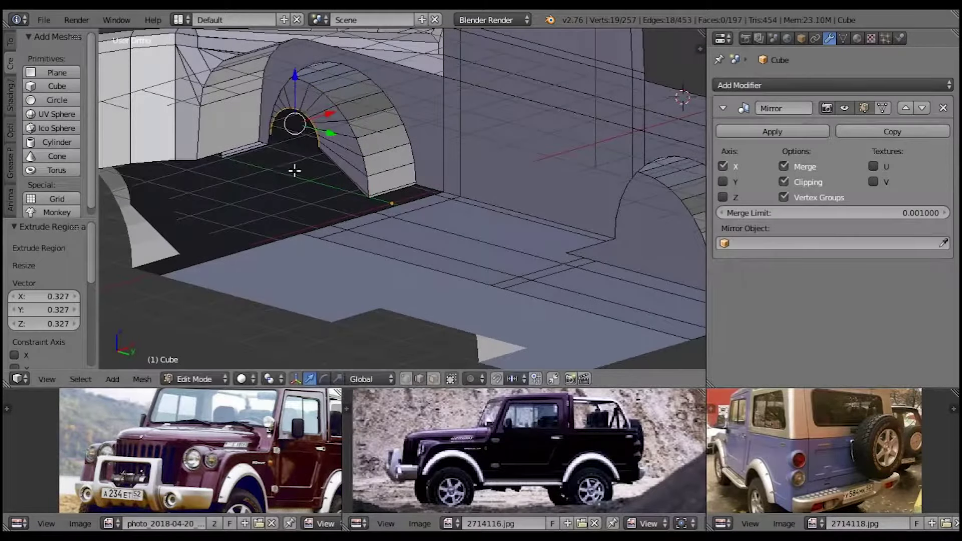
pyautogui.hotkey('ctrl', 'z')
pyautogui.press('a')
# Step: Turn on snapping and select the vertices along the rear wheel-arch edge
pyautogui.moveTo(339, 172); pyautogui.dragTo(361, 262, button='middle')
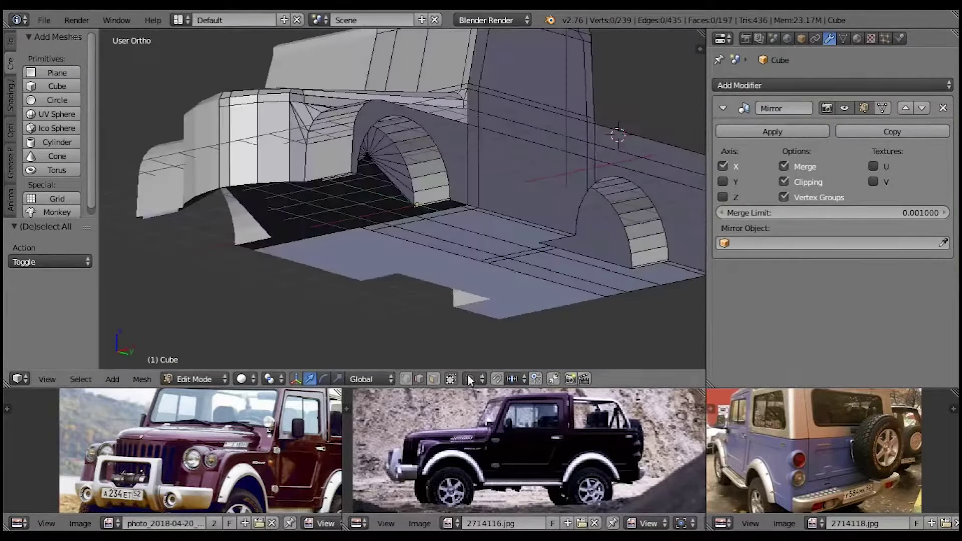
pyautogui.click(497, 378)
pyautogui.moveTo(416, 301); pyautogui.dragTo(451, 350, button='middle')
pyautogui.press('a')
pyautogui.click(562, 200)
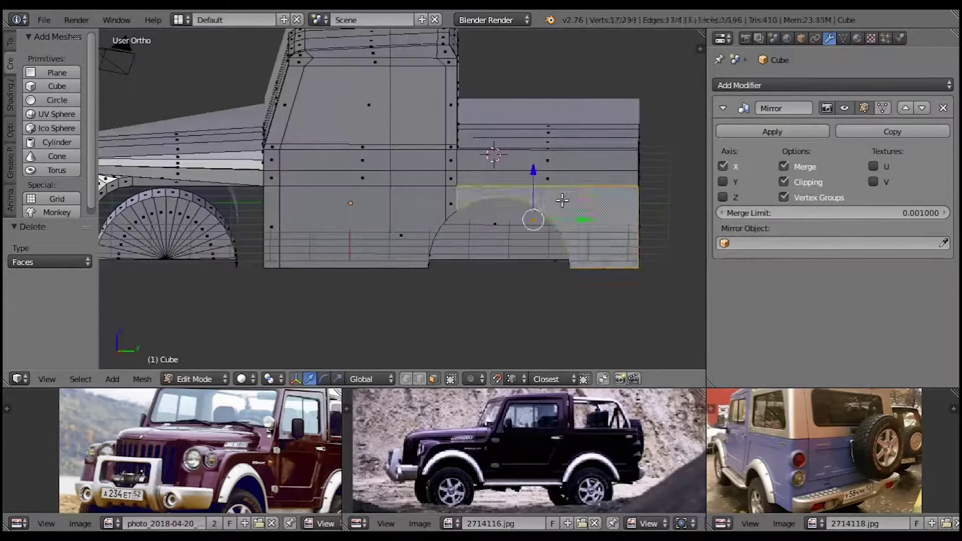
pyautogui.moveTo(382, 216); pyautogui.dragTo(318, 207, button='middle')
pyautogui.scroll(-3, 326, 221)
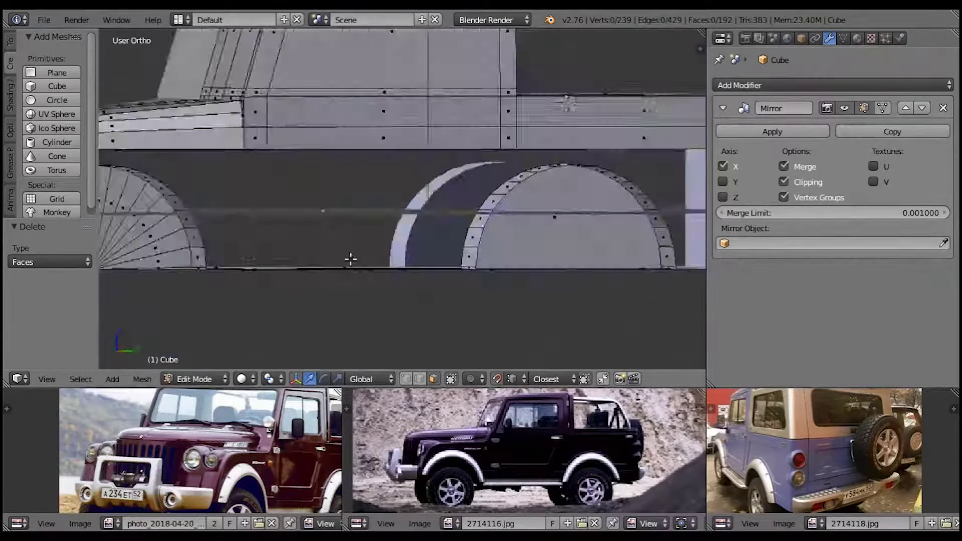
pyautogui.scroll(-2, 350, 259)
pyautogui.keyDown('ctrl'); pyautogui.click(299, 261); pyautogui.keyUp('ctrl')
pyautogui.moveTo(299, 261)
pyautogui.mouseDown(button='middle')
pyautogui.moveTo(441, 268)
pyautogui.moveTo(436, 216)
pyautogui.moveTo(319, 224)
pyautogui.mouseUp(button='middle')
# Step: Bridge the arch edge loops to the body twice with Bridge Edge Loops
pyautogui.press('w')
pyautogui.click(290, 369)
pyautogui.moveTo(332, 318); pyautogui.dragTo(417, 268, button='middle')
pyautogui.moveTo(175, 232)
pyautogui.mouseDown(button='middle')
pyautogui.moveTo(223, 249)
pyautogui.moveTo(273, 204)
pyautogui.mouseUp(button='middle')
pyautogui.moveTo(230, 123); pyautogui.dragTo(540, 212, button='middle')
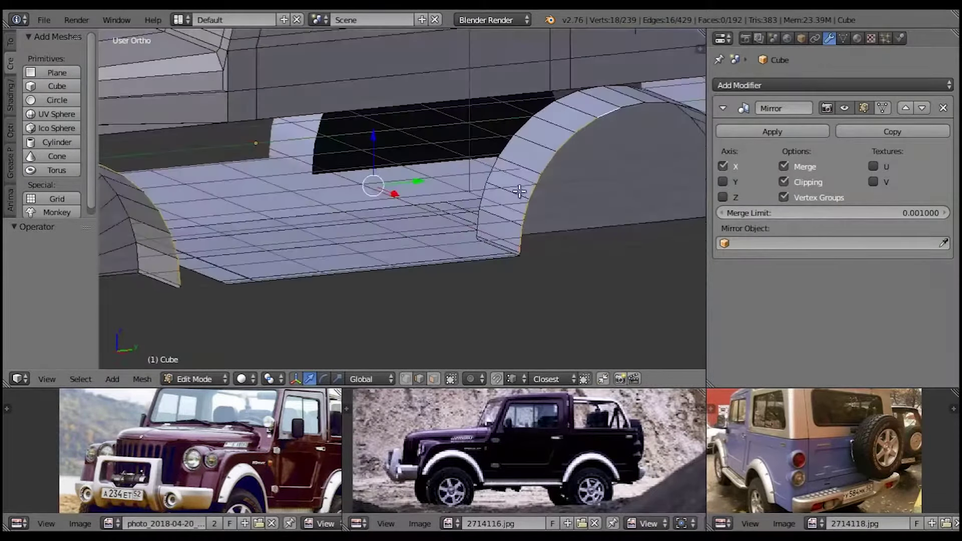
pyautogui.moveTo(547, 153); pyautogui.dragTo(386, 243, button='middle')
pyautogui.press('w')
pyautogui.click(387, 243)
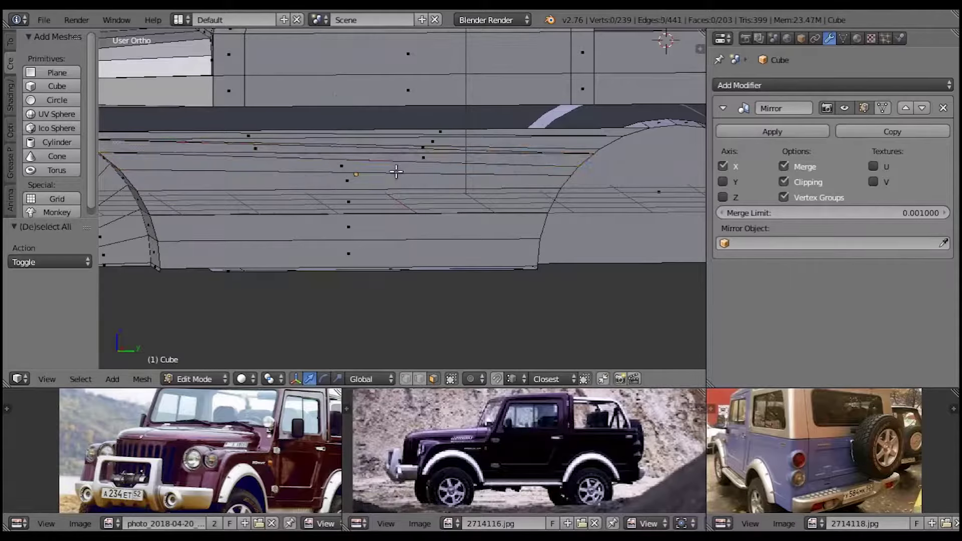
# Step: Inspect the upper side-panel strip and undo to restore its missing faces
pyautogui.moveTo(398, 164); pyautogui.dragTo(403, 191, button='middle')
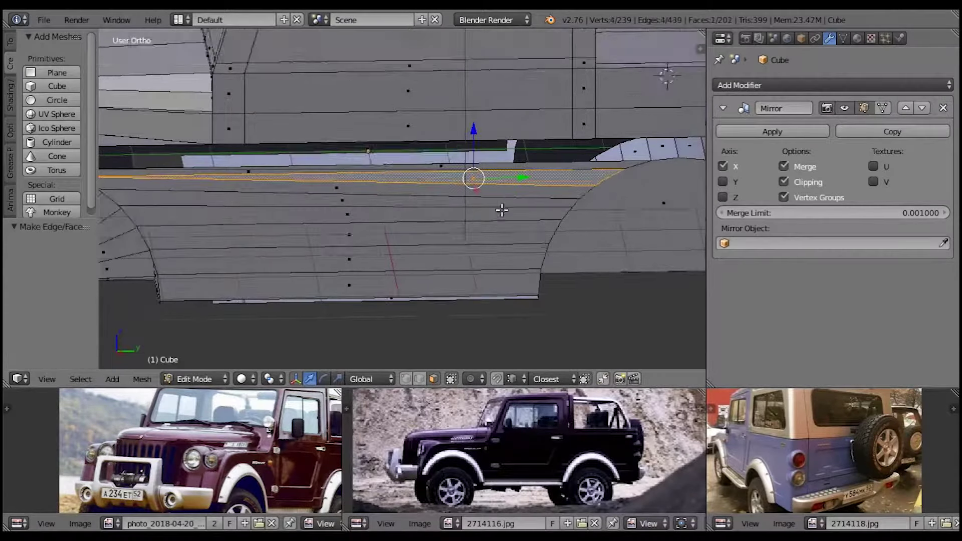
pyautogui.press('a')
pyautogui.scroll(-5, 373, 247)
pyautogui.scroll(6, 374, 247)
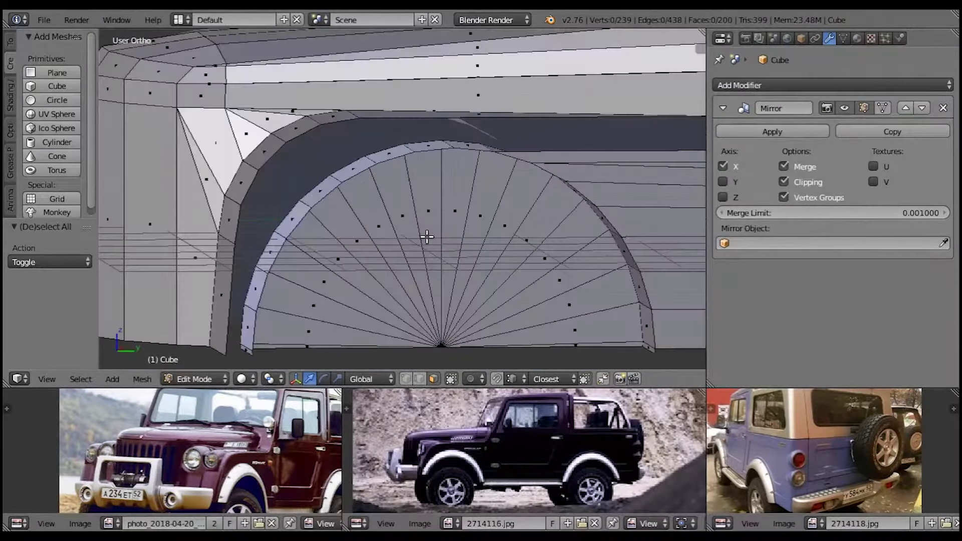
pyautogui.scroll(-4, 426, 235)
pyautogui.moveTo(425, 235)
pyautogui.mouseDown(button='middle')
pyautogui.moveTo(484, 252)
pyautogui.moveTo(478, 292)
pyautogui.moveTo(489, 264)
pyautogui.moveTo(426, 211)
pyautogui.mouseUp(button='middle')
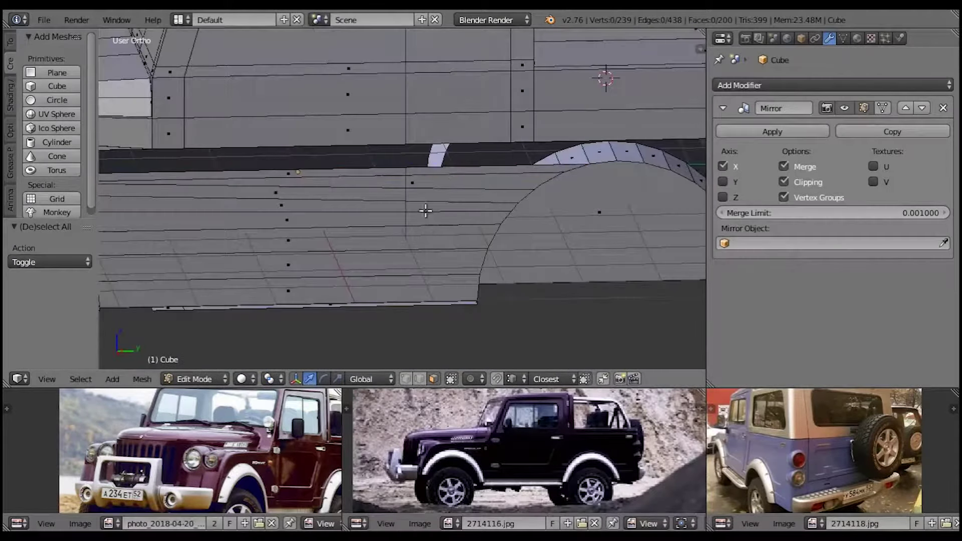
pyautogui.scroll(-4, 363, 233)
pyautogui.scroll(4, 351, 220)
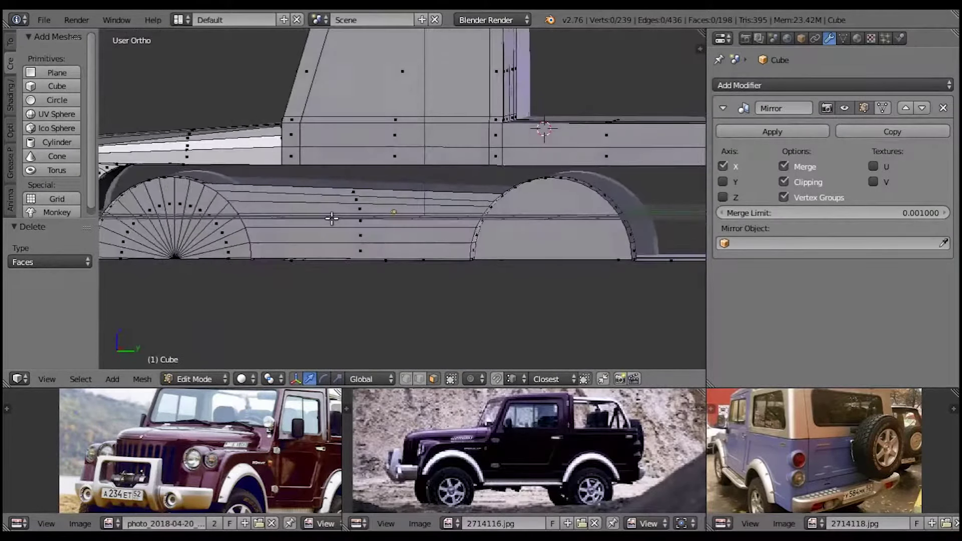
pyautogui.moveTo(341, 215); pyautogui.dragTo(461, 292, button='middle')
pyautogui.hotkey('ctrl', 'z')
pyautogui.moveTo(201, 184)
pyautogui.mouseDown(button='middle')
pyautogui.moveTo(362, 200)
pyautogui.moveTo(307, 211)
pyautogui.mouseUp(button='middle')
pyautogui.press('a')
# Step: Try a loop cut on the side panel, then cancel it and clear the selection
pyautogui.hotkey('ctrl', 'r')
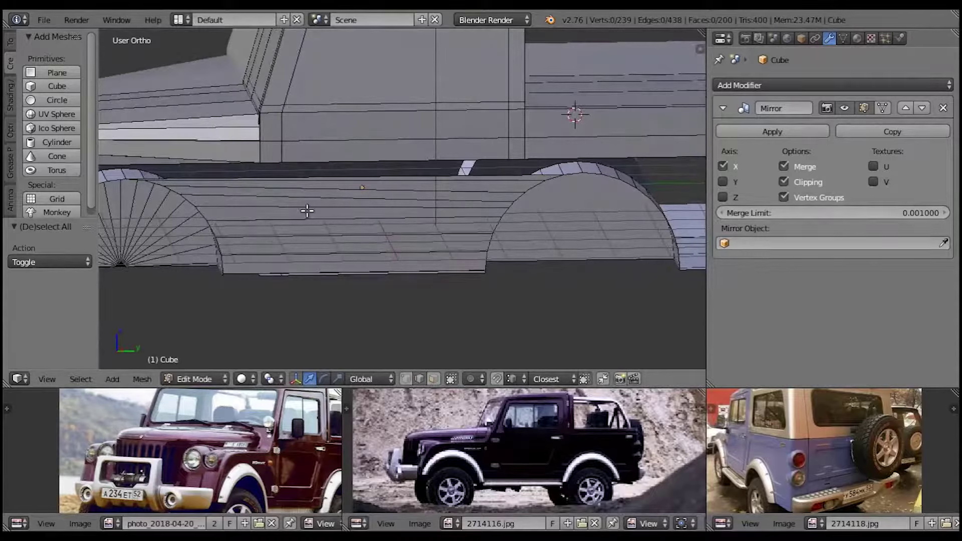
pyautogui.scroll(-5, 439, 322)
pyautogui.press('a')
pyautogui.scroll(3, 404, 213)
pyautogui.scroll(3, 415, 212)
pyautogui.press('a')
pyautogui.hotkey('ctrl', 'r')
pyautogui.moveTo(408, 232); pyautogui.dragTo(355, 307, button='middle')
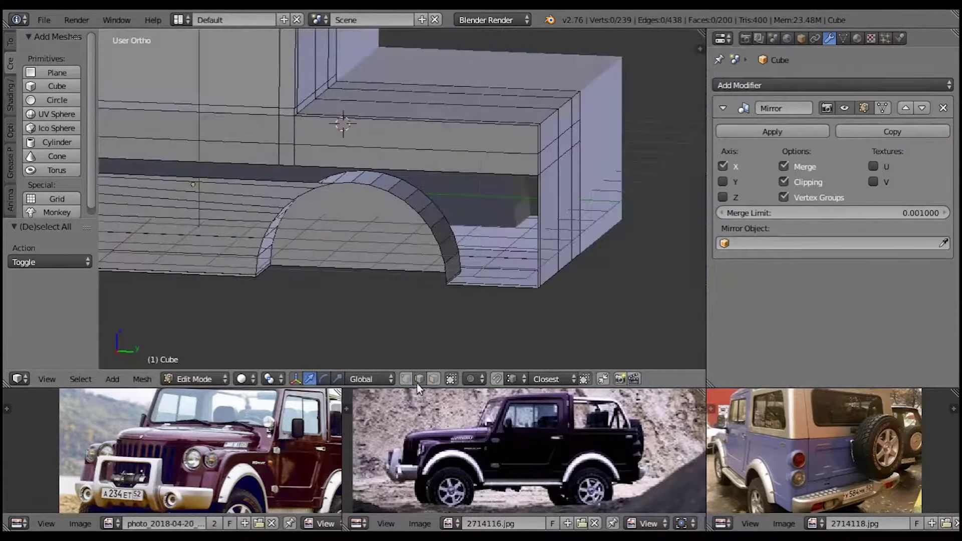
# Step: Delete the two unwanted faces at the wheel arch
pyautogui.press('x')
pyautogui.click(225, 211)
pyautogui.moveTo(225, 203)
pyautogui.mouseDown(button='middle')
pyautogui.moveTo(386, 212)
pyautogui.moveTo(307, 265)
pyautogui.moveTo(347, 283)
pyautogui.moveTo(344, 164)
pyautogui.moveTo(307, 269)
pyautogui.moveTo(314, 301)
pyautogui.moveTo(449, 382)
pyautogui.mouseUp(button='middle')
pyautogui.press('x')
pyautogui.click(346, 283)
# Step: Merge two arch vertices into one and fill a face between the arch edges
pyautogui.moveTo(420, 306)
pyautogui.mouseDown(button='middle')
pyautogui.moveTo(242, 315)
pyautogui.moveTo(280, 307)
pyautogui.mouseUp(button='middle')
pyautogui.keyDown('shift'); pyautogui.rightClick(291, 302); pyautogui.keyUp('shift')
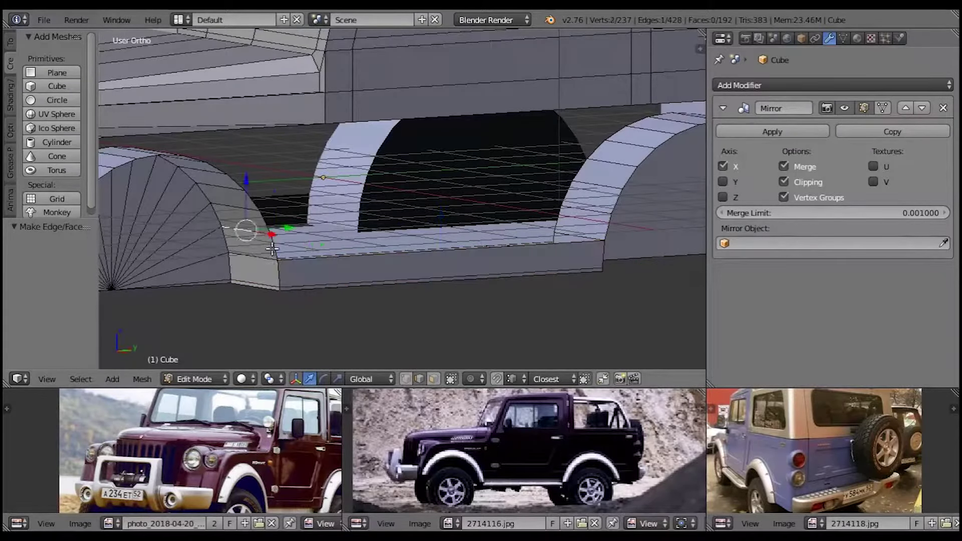
pyautogui.moveTo(256, 192); pyautogui.dragTo(451, 225, button='middle')
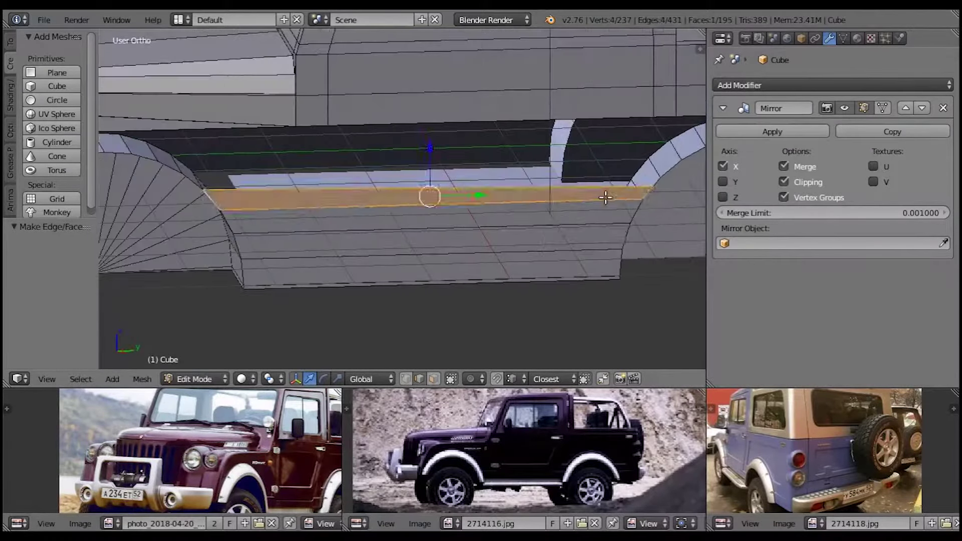
pyautogui.press('a')
pyautogui.keyDown('shift'); pyautogui.moveTo(569, 273); pyautogui.dragTo(500, 301, button='middle'); pyautogui.keyUp('shift')
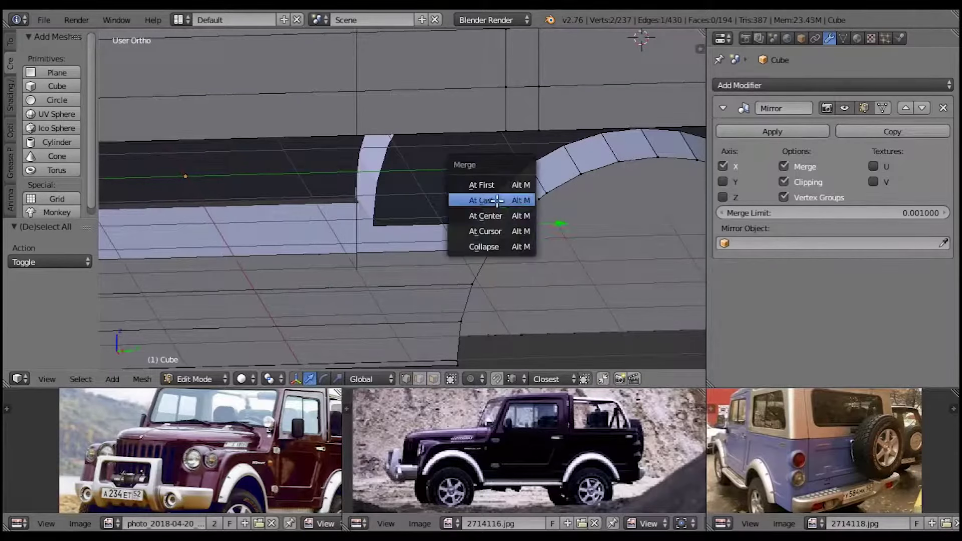
pyautogui.click(550, 188)
pyautogui.press('a')
pyautogui.scroll(-3, 550, 189)
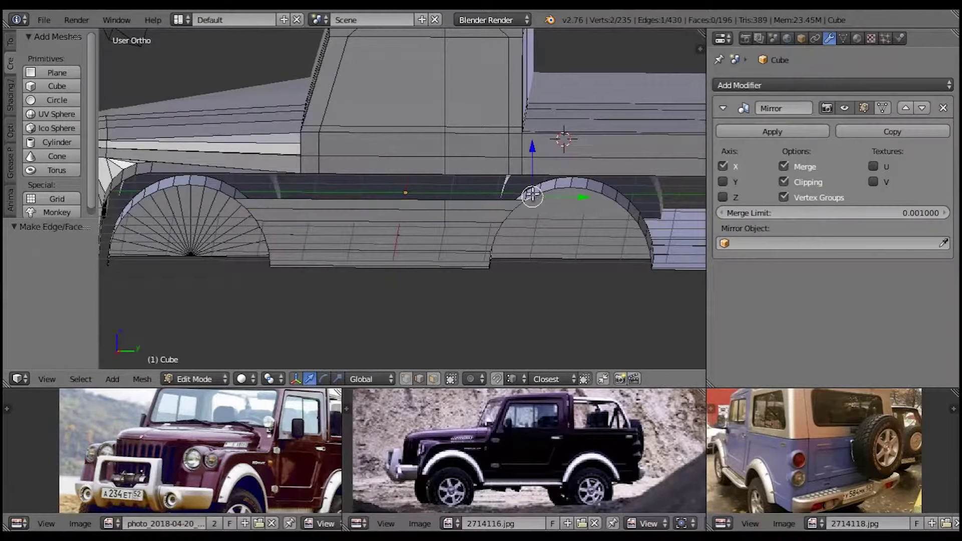
pyautogui.press('f')
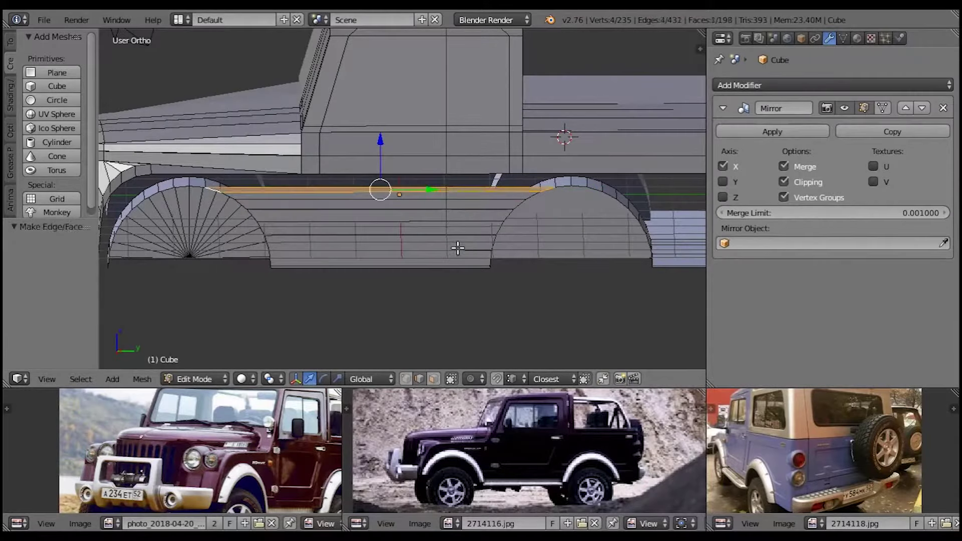
pyautogui.press('a')
# Step: Add a loop beside the rear arch and bevel it into a narrow face strip
pyautogui.moveTo(457, 248); pyautogui.dragTo(349, 243, button='middle')
pyautogui.click(376, 228)
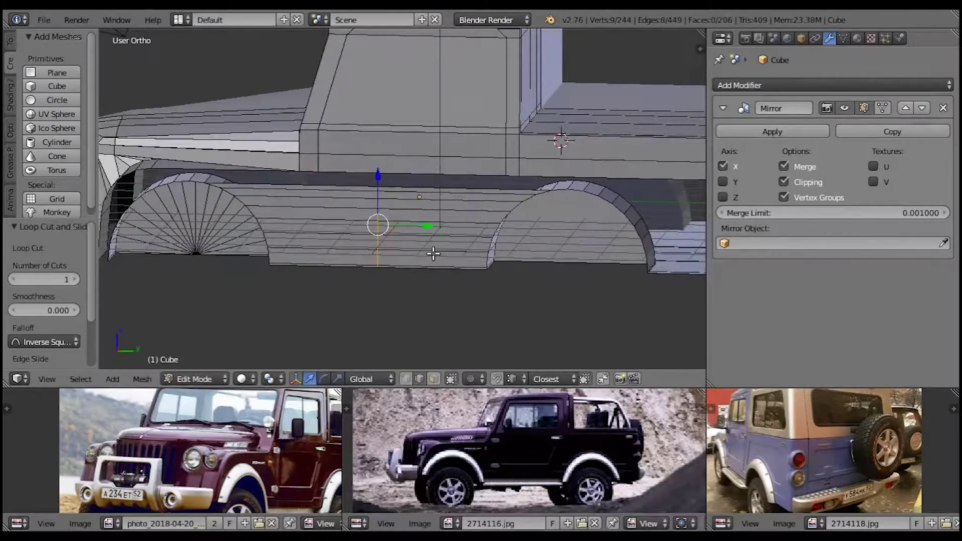
pyautogui.hotkey('ctrl', 'b')
pyautogui.click(452, 242)
pyautogui.click(364, 213)
pyautogui.press('a')
pyautogui.scroll(2, 403, 245)
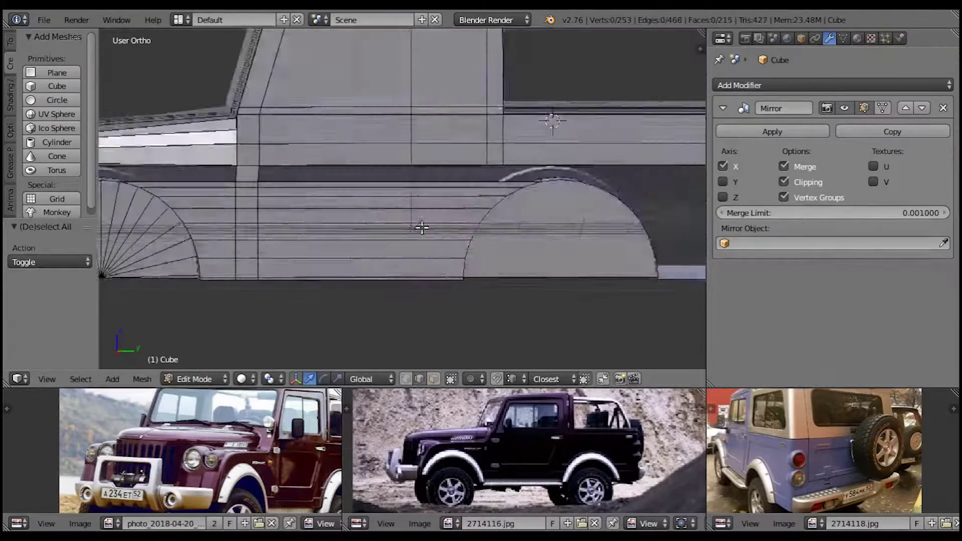
# Step: Push the strip beside the rear arch 0.077 inward along Y
pyautogui.click(479, 229)
pyautogui.press('e')
pyautogui.press('y')
pyautogui.click(492, 192)
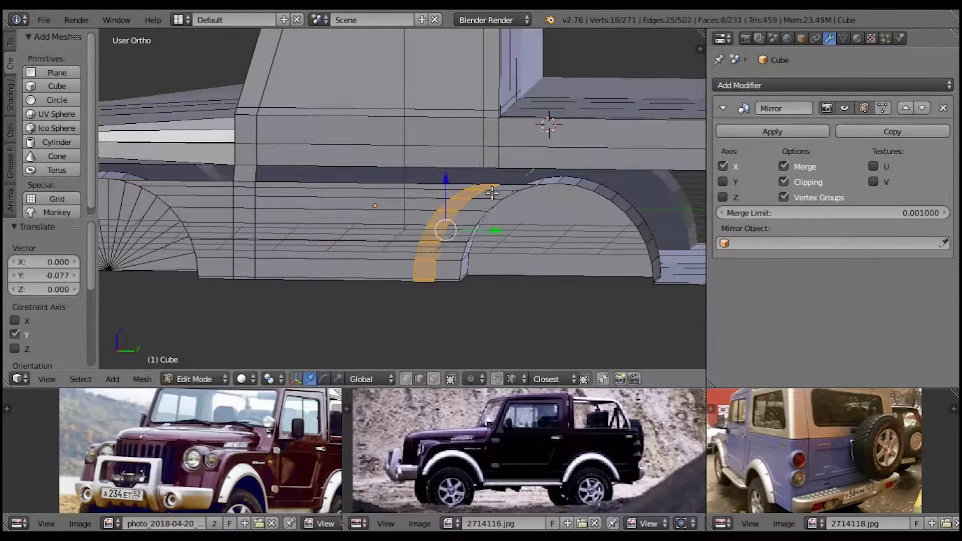
pyautogui.scroll(3, 431, 182)
pyautogui.rightClick(404, 183)
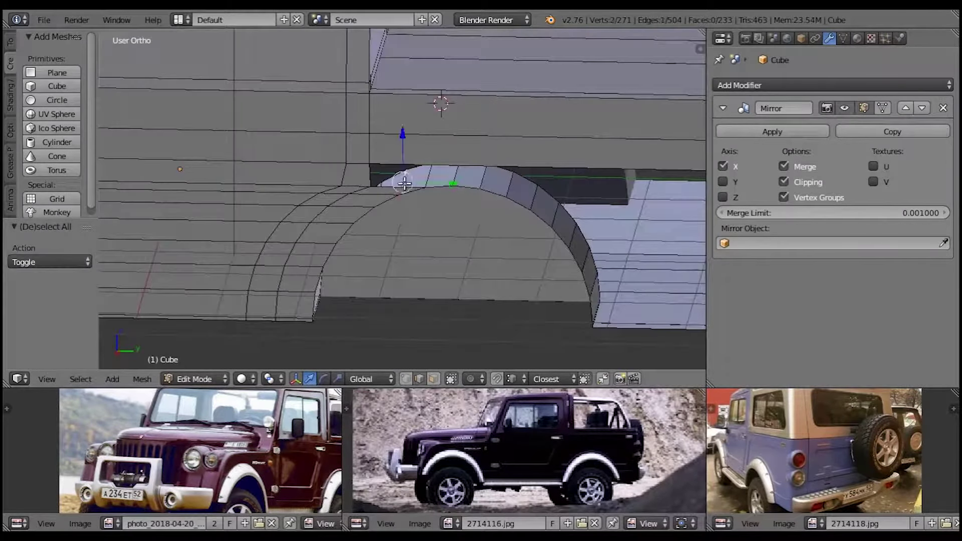
pyautogui.press('a')
# Step: Open the File menu, then orbit around the rear arch and begin a new loop cut
pyautogui.click(44, 19)
pyautogui.scroll(-4, 400, 236)
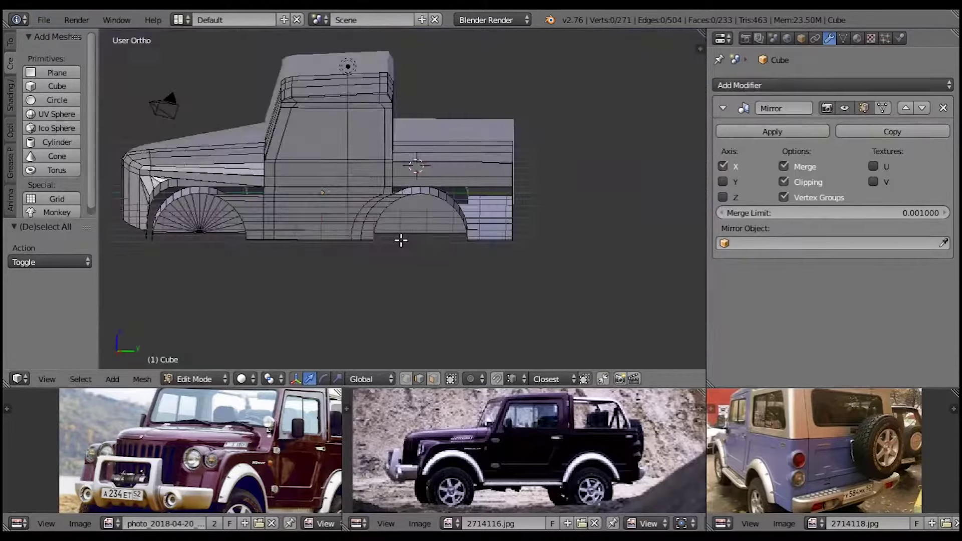
pyautogui.scroll(4, 330, 260)
pyautogui.moveTo(330, 260); pyautogui.dragTo(497, 240, button='middle')
pyautogui.hotkey('ctrl', 'r')
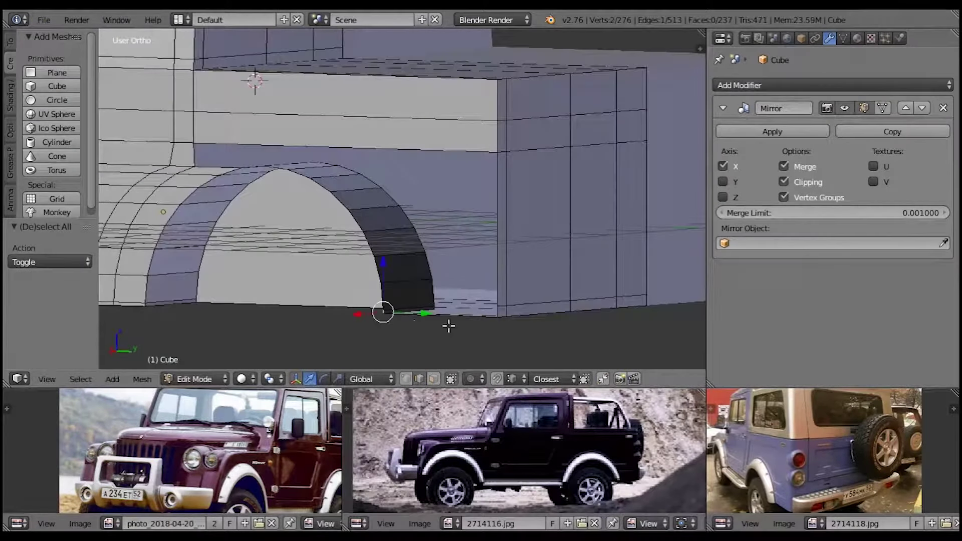
# Step: Add a loop cut across the wheel arch and fill the selected loop with a face
pyautogui.moveTo(382, 313)
pyautogui.mouseDown(button='middle')
pyautogui.moveTo(419, 322)
pyautogui.moveTo(476, 279)
pyautogui.mouseUp(button='middle')
pyautogui.hotkey('ctrl', 'r')
pyautogui.scroll(7, 523, 250)
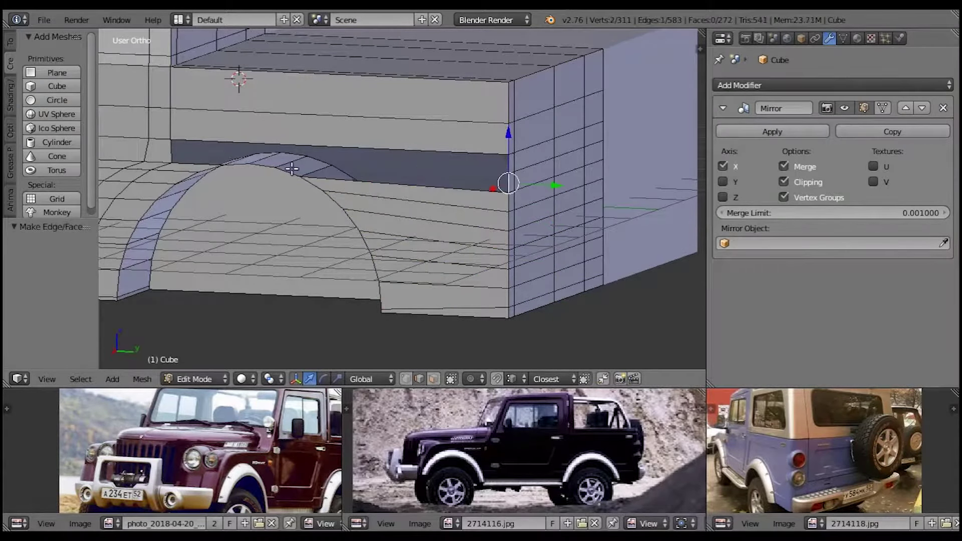
pyautogui.press('f')
pyautogui.press('a')
pyautogui.scroll(3, 359, 215)
pyautogui.scroll(3, 318, 192)
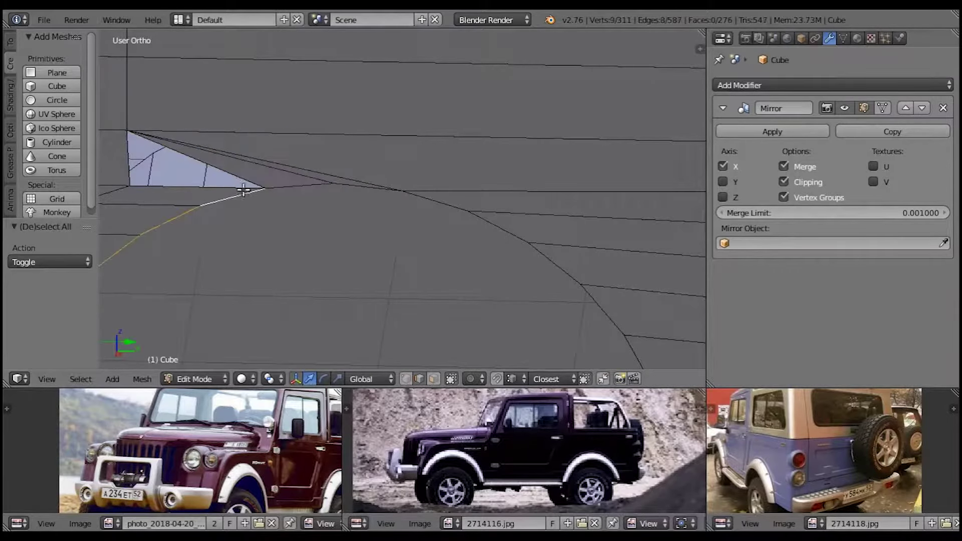
pyautogui.scroll(-3, 248, 195)
pyautogui.scroll(-2, 301, 196)
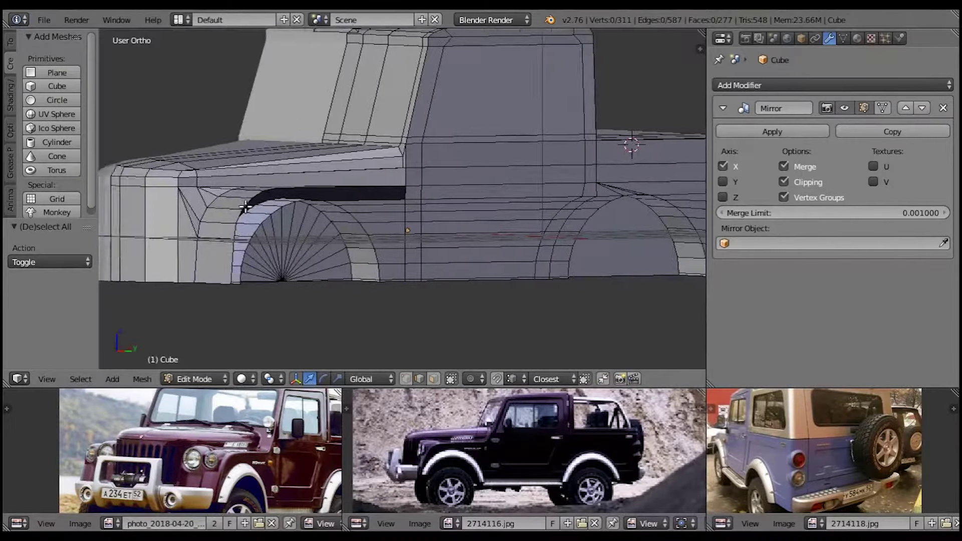
pyautogui.scroll(2, 244, 206)
# Step: Select the two arch edge rows and bridge them with faces using Bridge Edge Loops
pyautogui.rightClick(350, 221)
pyautogui.scroll(3, 351, 220)
pyautogui.scroll(-4, 458, 239)
pyautogui.keyDown('ctrl'); pyautogui.rightClick(457, 186); pyautogui.keyUp('ctrl')
pyautogui.moveTo(436, 180); pyautogui.dragTo(460, 178, button='middle')
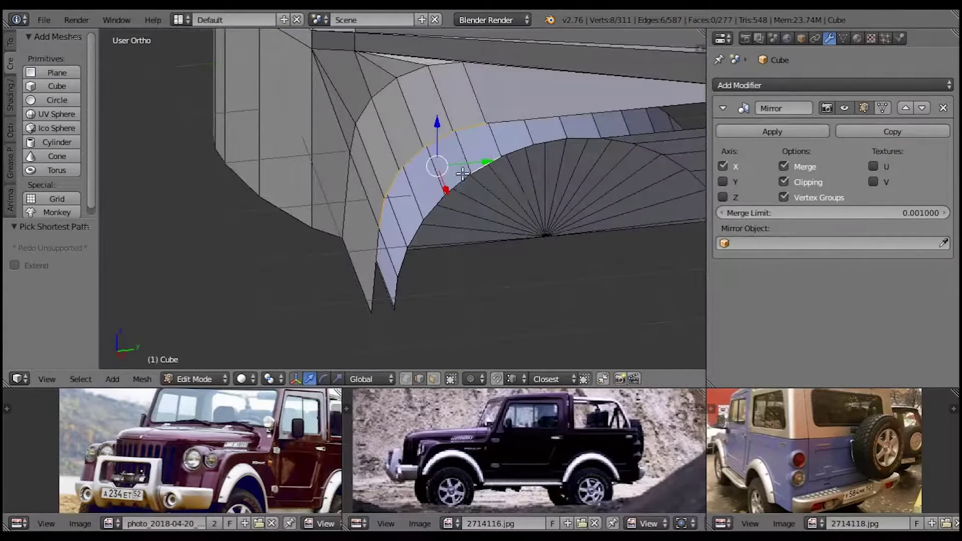
pyautogui.moveTo(407, 245); pyautogui.dragTo(399, 241, button='middle')
pyautogui.keyDown('shift'); pyautogui.rightClick(440, 187); pyautogui.keyUp('shift')
pyautogui.press('w')
pyautogui.click(507, 235)
pyautogui.moveTo(508, 234); pyautogui.dragTo(464, 180, button='middle')
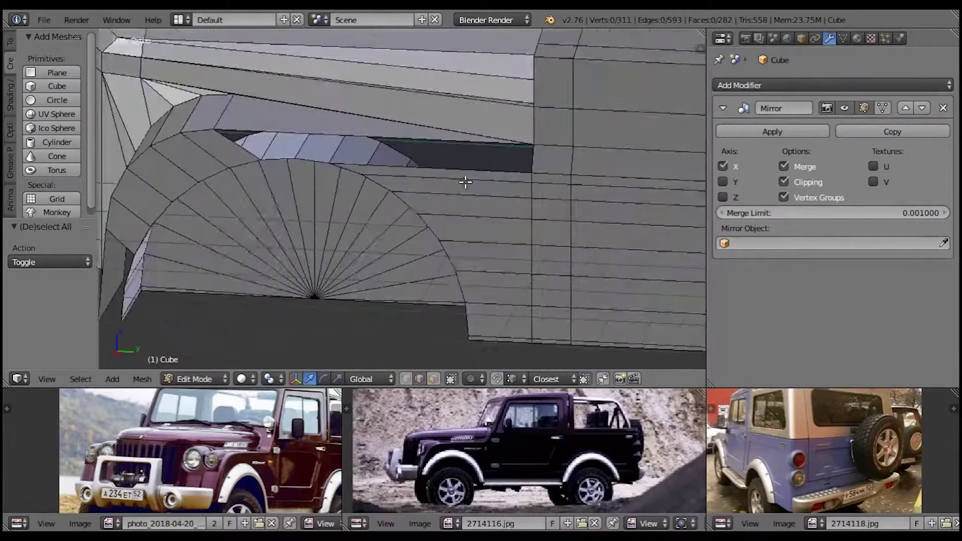
# Step: Fill the remaining gaps and corner holes inside the wheel arch with faces
pyautogui.press('a')
pyautogui.rightClick(540, 149)
pyautogui.moveTo(521, 146); pyautogui.dragTo(429, 166, button='middle')
pyautogui.moveTo(297, 169)
pyautogui.mouseDown(button='middle')
pyautogui.moveTo(361, 229)
pyautogui.moveTo(377, 215)
pyautogui.moveTo(402, 233)
pyautogui.moveTo(370, 252)
pyautogui.mouseUp(button='middle')
pyautogui.press('f')
pyautogui.rightClick(397, 232)
pyautogui.press('f')
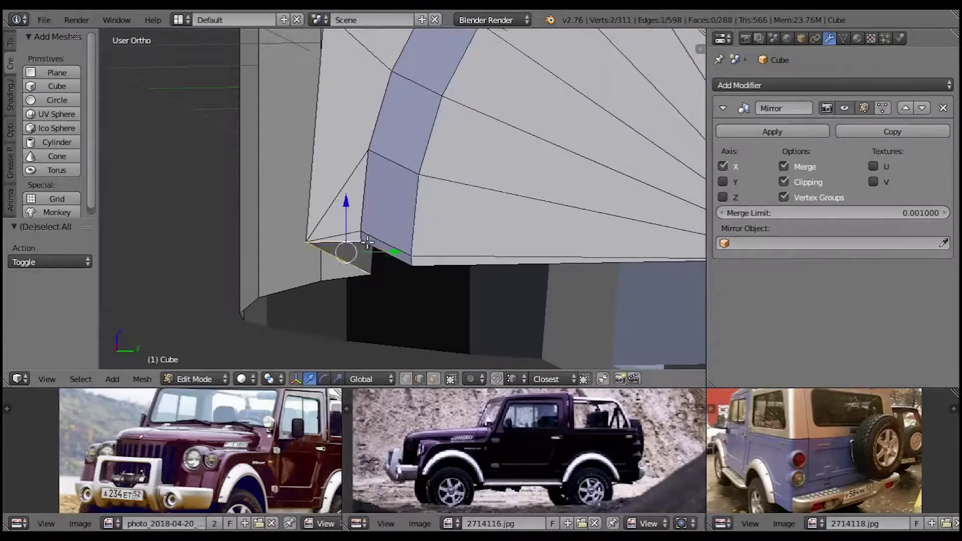
pyautogui.press('f')
pyautogui.press('a')
pyautogui.scroll(-4, 367, 242)
# Step: Shrink the extruded arch face to about 0.643 of its size
pyautogui.moveTo(430, 254)
pyautogui.mouseDown(button='middle')
pyautogui.moveTo(535, 221)
pyautogui.moveTo(398, 307)
pyautogui.mouseUp(button='middle')
pyautogui.scroll(-2, 397, 307)
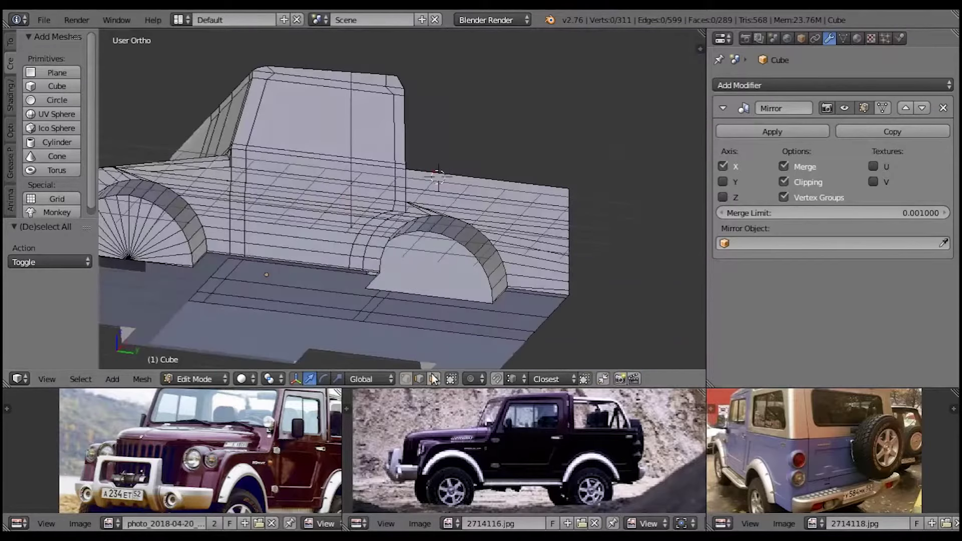
pyautogui.click(484, 299)
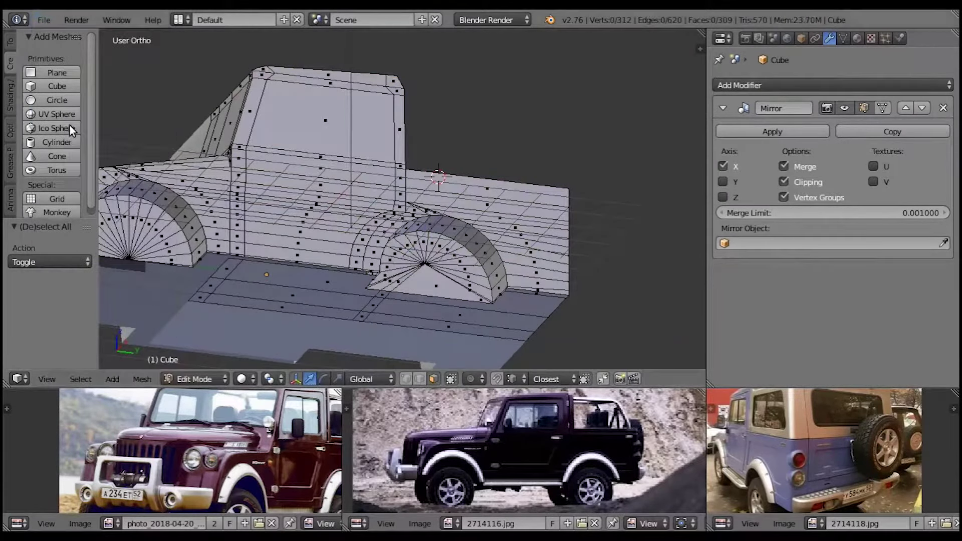
pyautogui.moveTo(320, 226)
pyautogui.mouseDown(button='middle')
pyautogui.moveTo(381, 242)
pyautogui.moveTo(275, 236)
pyautogui.mouseUp(button='middle')
pyautogui.press('Tab')
pyautogui.press('Tab')
# Step: Select the arch edge loop and move it outward 0.268 along X as a fender flare
pyautogui.scroll(2, 314, 230)
pyautogui.scroll(2, 356, 236)
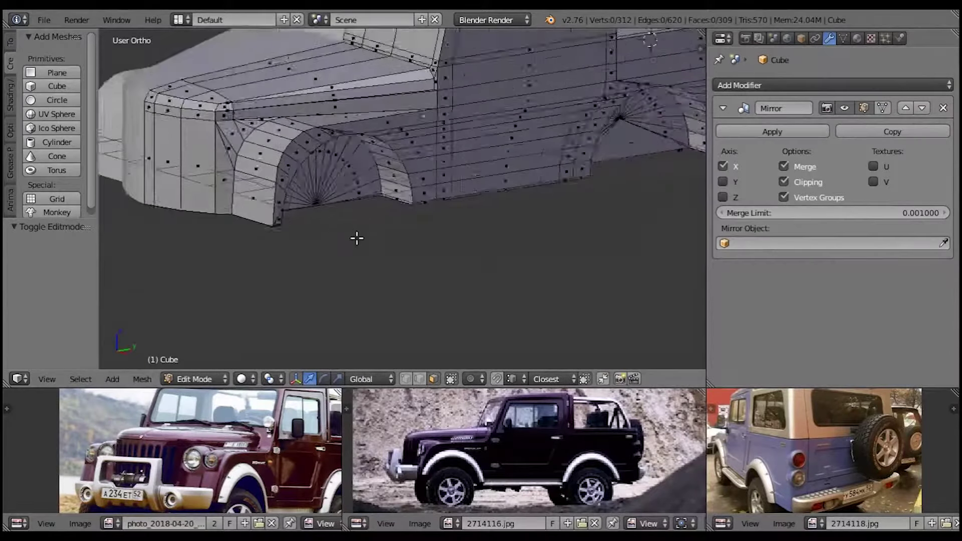
pyautogui.scroll(2, 431, 200)
pyautogui.keyDown('alt'); pyautogui.keyDown('shift'); pyautogui.click(270, 100); pyautogui.keyUp('shift'); pyautogui.keyUp('alt')
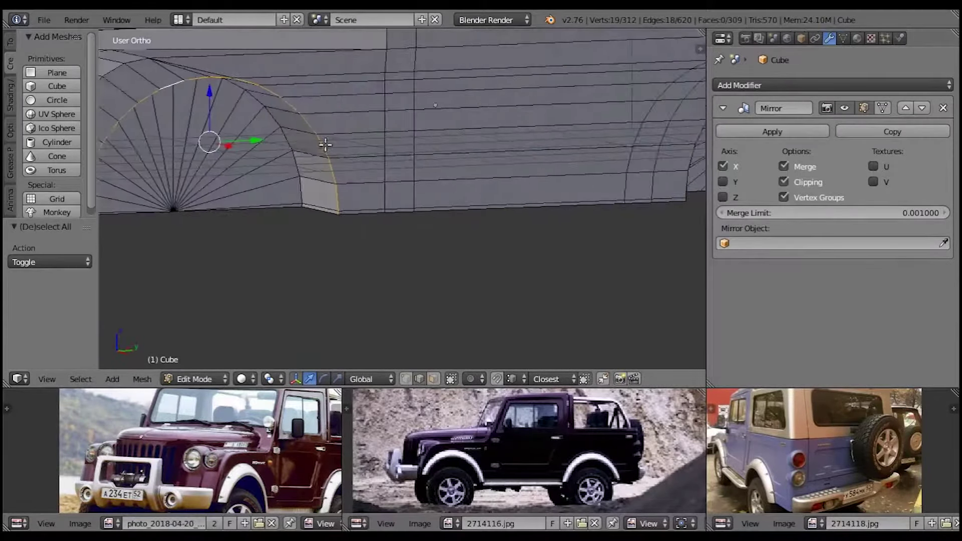
pyautogui.moveTo(271, 100)
pyautogui.keyDown('shift'); pyautogui.mouseDown(button='middle')
pyautogui.moveTo(585, 75)
pyautogui.moveTo(511, 154)
pyautogui.moveTo(337, 184)
pyautogui.mouseUp(button='middle'); pyautogui.keyUp('shift')
pyautogui.keyDown('shift'); pyautogui.rightClick(337, 185); pyautogui.keyUp('shift')
pyautogui.press('g')
pyautogui.click(421, 118)
pyautogui.moveTo(420, 118)
pyautogui.mouseDown(button='middle')
pyautogui.moveTo(391, 157)
pyautogui.moveTo(478, 240)
pyautogui.mouseUp(button='middle')
pyautogui.click(399, 166)
# Step: Set the pivot point and drop the arch selection 0.132 on Z
pyautogui.click(241, 379)
pyautogui.click(311, 331)
pyautogui.press('g')
pyautogui.press('z')
pyautogui.click(311, 331)
pyautogui.moveTo(311, 331)
pyautogui.mouseDown(button='middle')
pyautogui.moveTo(320, 207)
pyautogui.moveTo(316, 295)
pyautogui.mouseUp(button='middle')
# Step: Extrude the rear arch loop and scale it to 0, merging it into one centre point
pyautogui.press('e')
pyautogui.press('s')
pyautogui.press('0')
pyautogui.press('Return')
pyautogui.press('a')
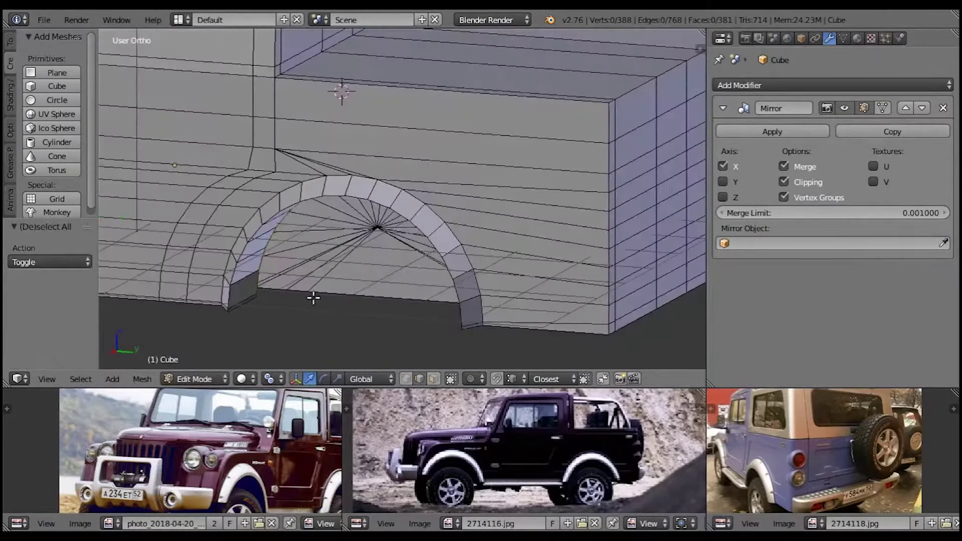
pyautogui.scroll(-5, 316, 295)
pyautogui.press('Tab')
pyautogui.moveTo(365, 271); pyautogui.dragTo(354, 249, button='middle')
# Step: Browse the File menu's auto-saved files list and re-enter mesh editing on the body
pyautogui.click(44, 20)
pyautogui.click(63, 119)
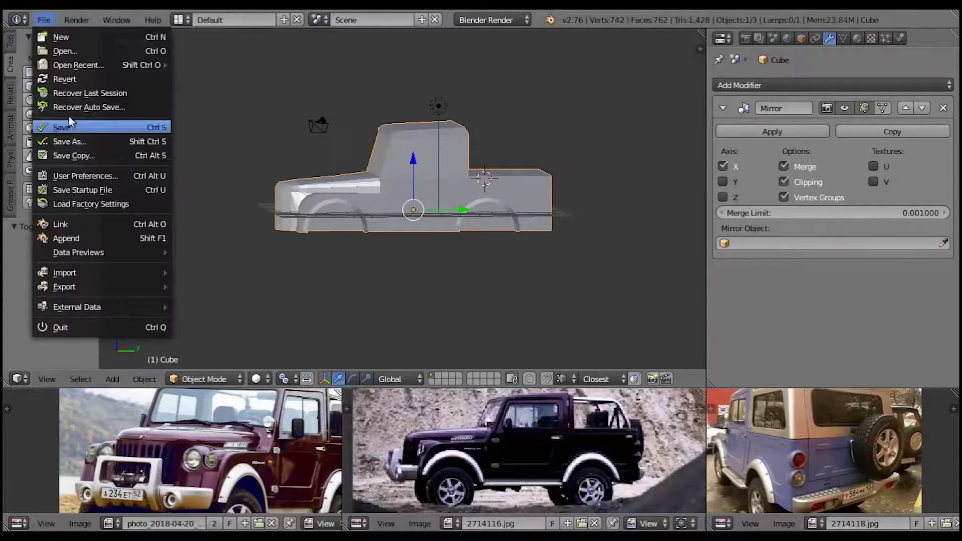
pyautogui.moveTo(281, 166)
pyautogui.mouseDown(button='middle')
pyautogui.moveTo(372, 195)
pyautogui.moveTo(342, 288)
pyautogui.moveTo(410, 270)
pyautogui.mouseUp(button='middle')
pyautogui.press('Tab')
pyautogui.scroll(6, 411, 270)
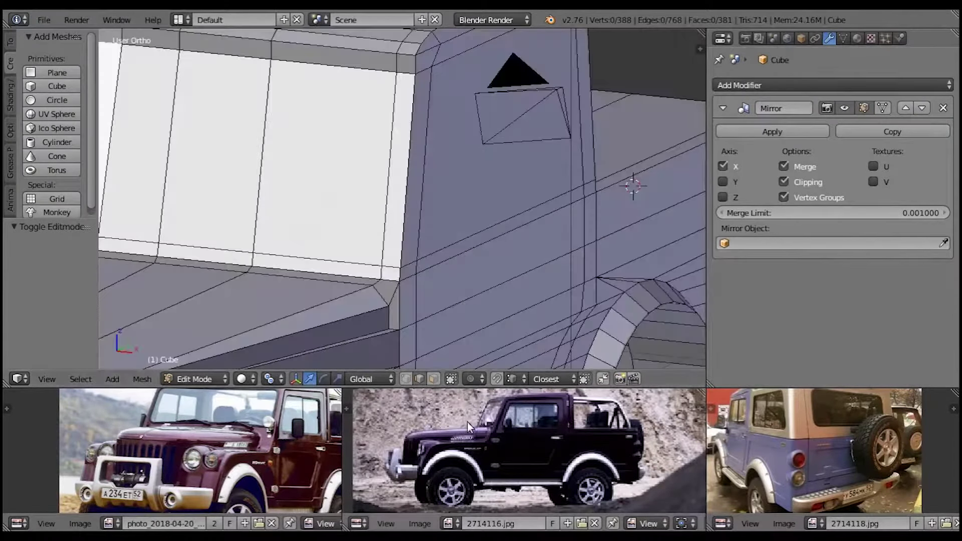
# Step: Inset the three cab window faces to 0.977 and extrude them inward
pyautogui.rightClick(347, 215)
pyautogui.keyDown('ctrl'); pyautogui.rightClick(200, 152); pyautogui.keyUp('ctrl')
pyautogui.moveTo(366, 182)
pyautogui.mouseDown(button='middle')
pyautogui.moveTo(361, 219)
pyautogui.moveTo(551, 299)
pyautogui.moveTo(615, 291)
pyautogui.mouseUp(button='middle')
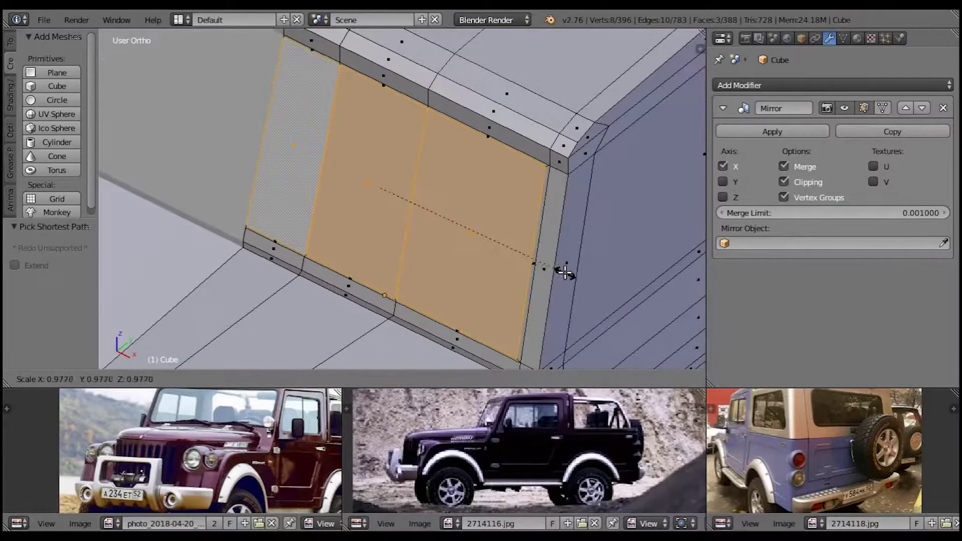
pyautogui.click(564, 272)
pyautogui.moveTo(565, 272); pyautogui.dragTo(507, 280, button='middle')
pyautogui.press('e')
pyautogui.click(516, 281)
pyautogui.press('a')
# Step: Bevel the thin edge of the window frame
pyautogui.moveTo(436, 326); pyautogui.dragTo(509, 150, button='middle')
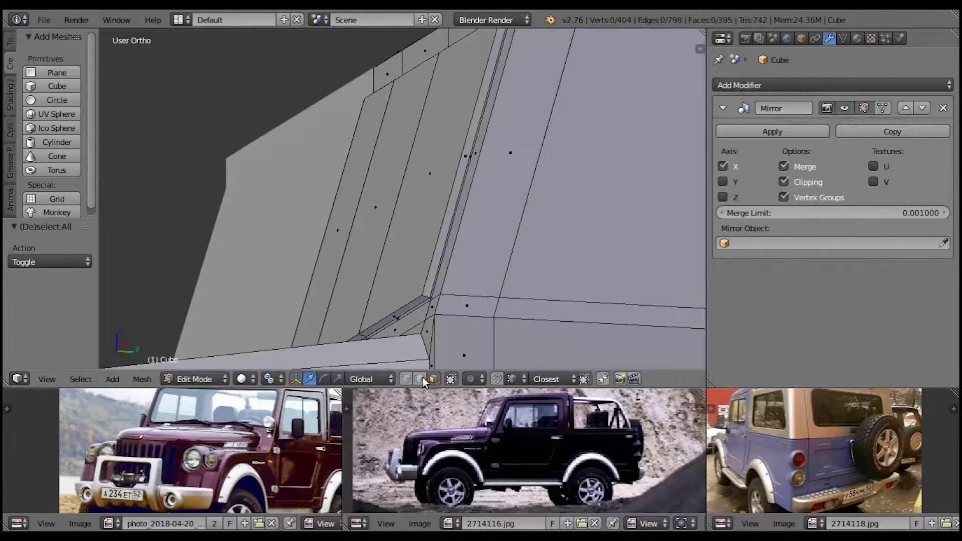
pyautogui.rightClick(473, 286)
pyautogui.moveTo(473, 286)
pyautogui.mouseDown(button='middle')
pyautogui.moveTo(511, 171)
pyautogui.moveTo(527, 233)
pyautogui.mouseUp(button='middle')
pyautogui.scroll(-5, 512, 171)
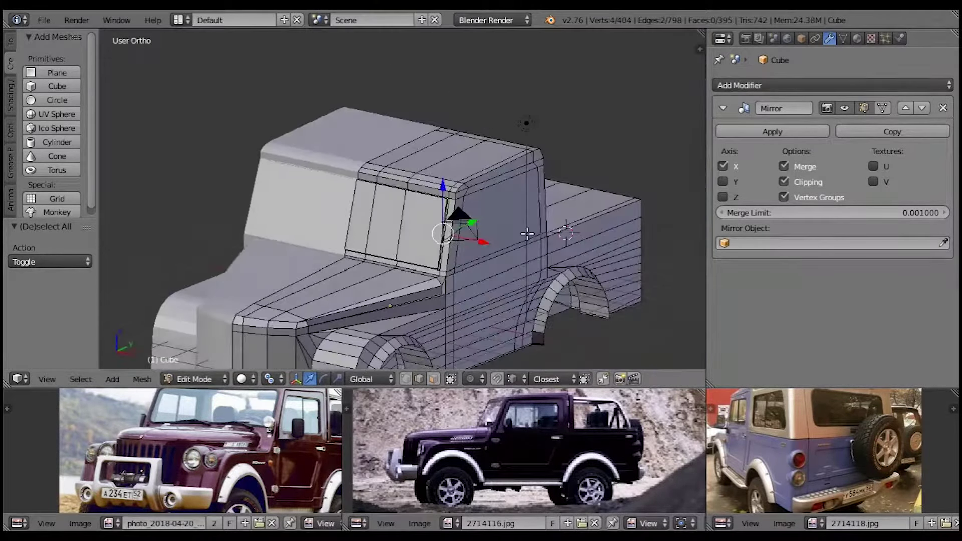
pyautogui.click(555, 237)
pyautogui.scroll(5, 555, 237)
# Step: Select the whole mesh and remove doubled vertices
pyautogui.press('a')
pyautogui.press('w')
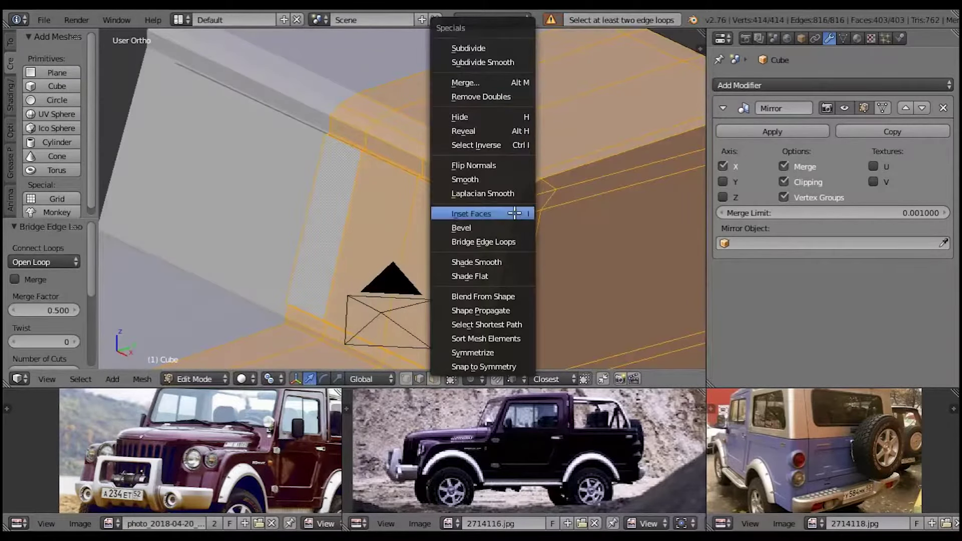
pyautogui.click(476, 211)
pyautogui.moveTo(408, 249)
pyautogui.mouseDown(button='middle')
pyautogui.moveTo(451, 325)
pyautogui.moveTo(630, 266)
pyautogui.moveTo(429, 261)
pyautogui.mouseUp(button='middle')
# Step: Select the windshield strip faces in face-select mode
pyautogui.click(434, 379)
pyautogui.rightClick(451, 276)
pyautogui.keyDown('ctrl'); pyautogui.rightClick(266, 260); pyautogui.keyUp('ctrl')
pyautogui.press('w')
pyautogui.scroll(2, 629, 266)
# Step: Reselect a group of windshield faces, then return to Object Mode to view the body
pyautogui.press('a')
pyautogui.moveTo(547, 237); pyautogui.dragTo(451, 250, button='middle')
pyautogui.keyDown('ctrl'); pyautogui.rightClick(324, 71); pyautogui.keyUp('ctrl')
pyautogui.moveTo(325, 71); pyautogui.dragTo(468, 246, button='middle')
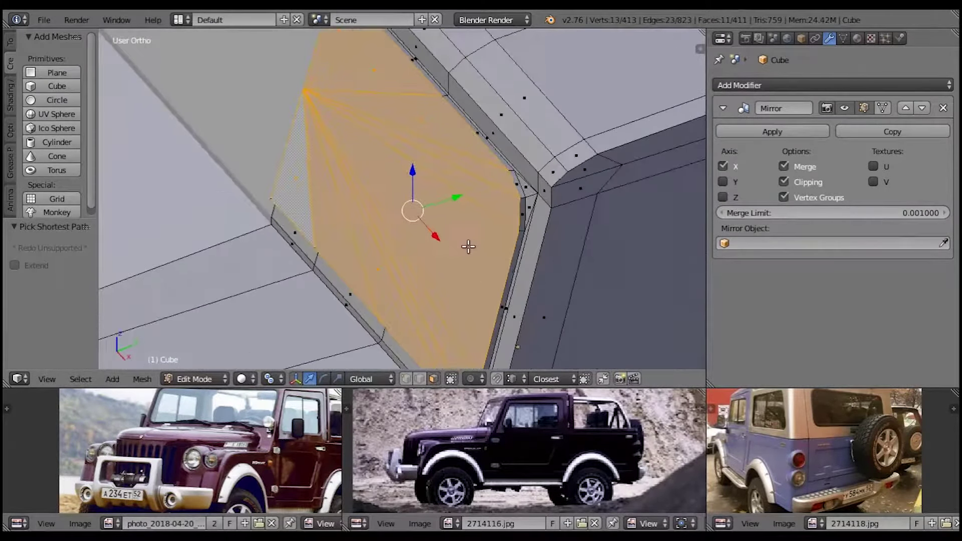
pyautogui.press('Tab')
pyautogui.scroll(-5, 452, 254)
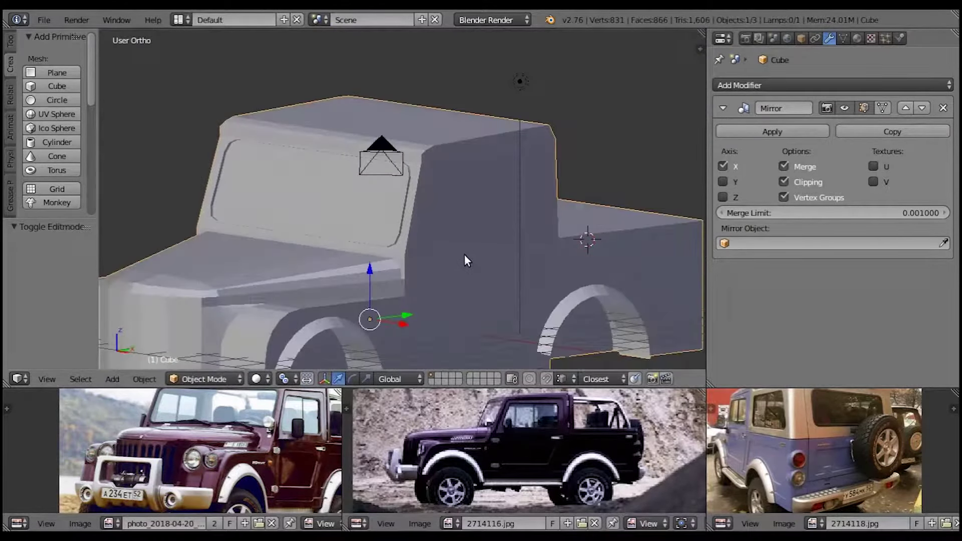
pyautogui.moveTo(464, 257); pyautogui.dragTo(432, 154, button='middle')
# Step: Shift the cab's door-pillar edge 0.072 along X in edge select mode
pyautogui.press('Tab')
pyautogui.scroll(3, 432, 154)
pyautogui.scroll(2, 414, 300)
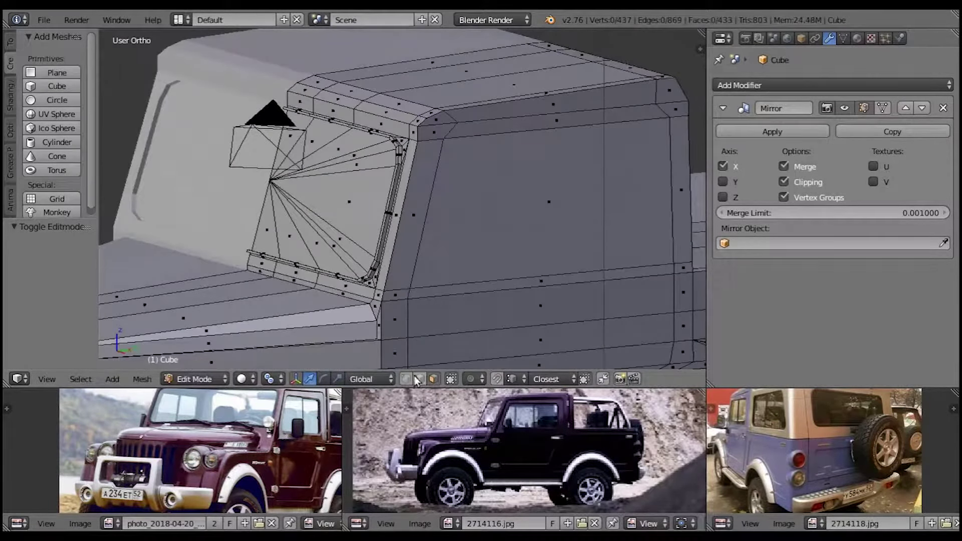
pyautogui.click(419, 379)
pyautogui.scroll(1, 380, 316)
pyautogui.rightClick(379, 316)
pyautogui.scroll(2, 439, 95)
pyautogui.moveTo(439, 96); pyautogui.dragTo(450, 210, button='middle')
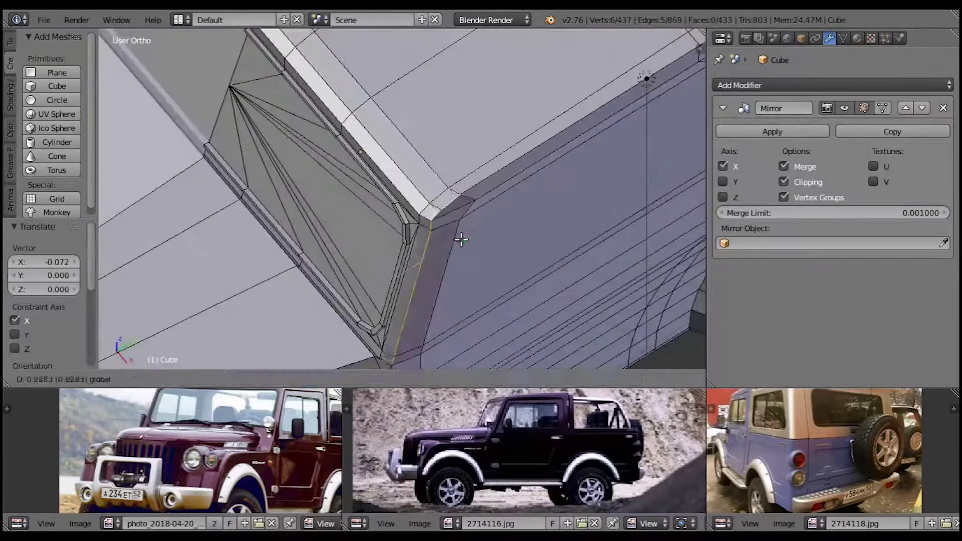
pyautogui.press('Tab')
pyautogui.scroll(-4, 451, 231)
pyautogui.scroll(4, 459, 242)
# Step: Toggle in and out of Edit Mode to check the cab shape
pyautogui.press('Tab')
pyautogui.scroll(-3, 460, 243)
pyautogui.scroll(2, 475, 232)
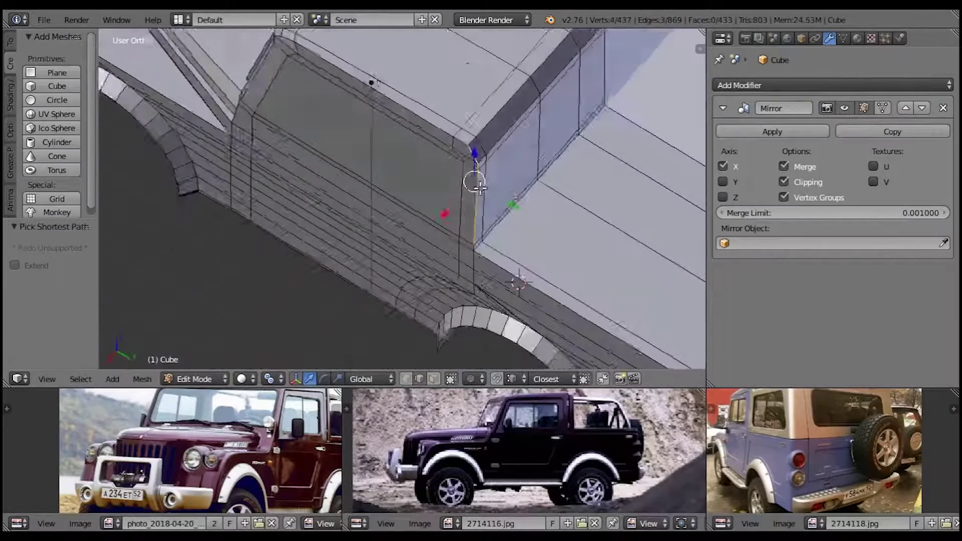
pyautogui.press('Tab')
pyautogui.scroll(3, 324, 192)
pyautogui.press('Tab')
pyautogui.scroll(-3, 296, 193)
pyautogui.scroll(2, 369, 61)
# Step: Select the roof edge path and lower it 0.114 on Z
pyautogui.keyDown('ctrl'); pyautogui.rightClick(369, 60); pyautogui.keyUp('ctrl')
pyautogui.scroll(3, 303, 285)
pyautogui.keyDown('shift'); pyautogui.rightClick(303, 285); pyautogui.keyUp('shift')
pyautogui.press('g')
pyautogui.press('z')
pyautogui.click(447, 212)
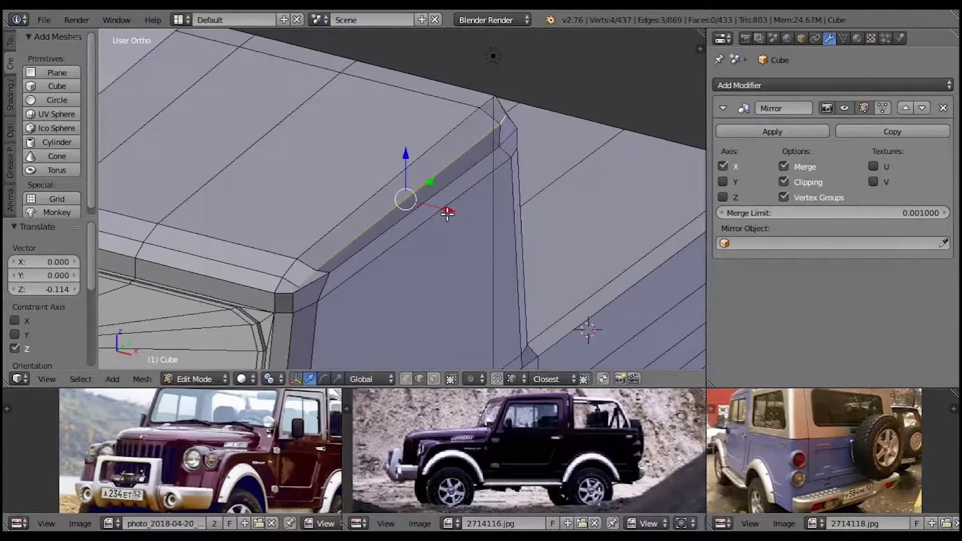
pyautogui.scroll(-3, 419, 221)
pyautogui.press('Tab')
pyautogui.scroll(-3, 369, 227)
pyautogui.moveTo(369, 227); pyautogui.dragTo(333, 279, button='middle')
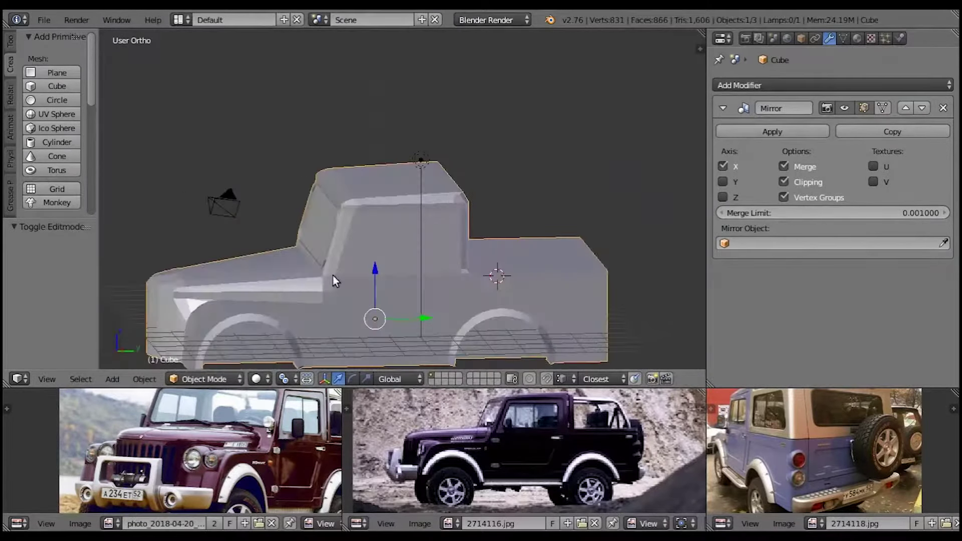
# Step: Re-enter Edit Mode and look over the roof, briefly starting a knife cut
pyautogui.press('Tab')
pyautogui.scroll(1, 400, 280)
pyautogui.scroll(1, 410, 320)
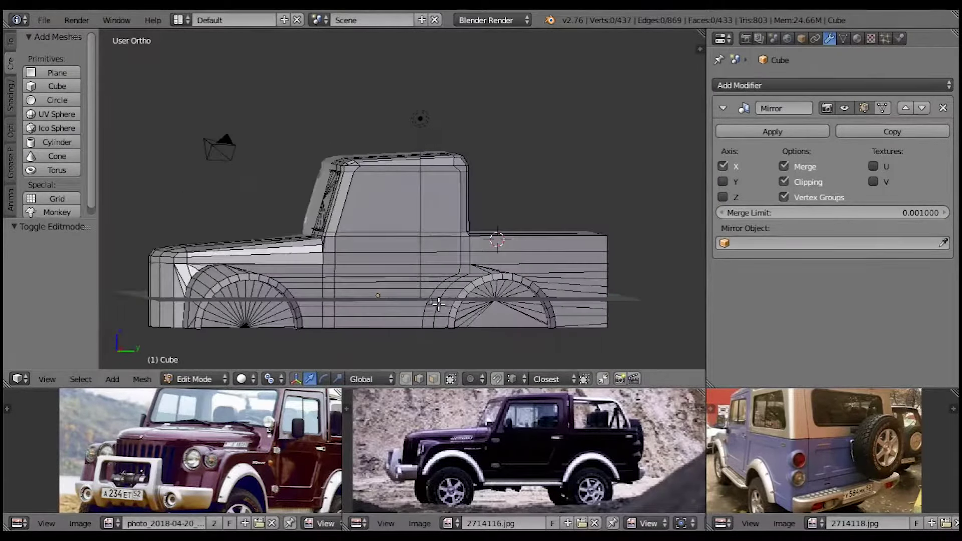
pyautogui.scroll(1, 431, 275)
pyautogui.scroll(1, 446, 240)
pyautogui.scroll(1, 460, 213)
pyautogui.moveTo(460, 214); pyautogui.dragTo(466, 243, button='middle')
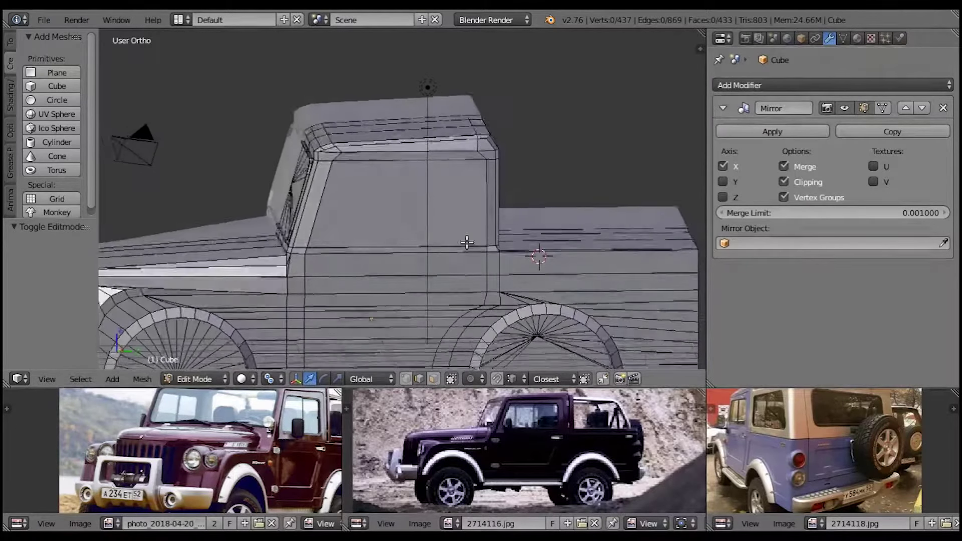
pyautogui.press('k')
pyautogui.moveTo(501, 189); pyautogui.dragTo(503, 195, button='middle')
# Step: Merge the stray vertex pairs beside the rear wheel arch with Alt+M
pyautogui.scroll(2, 506, 198)
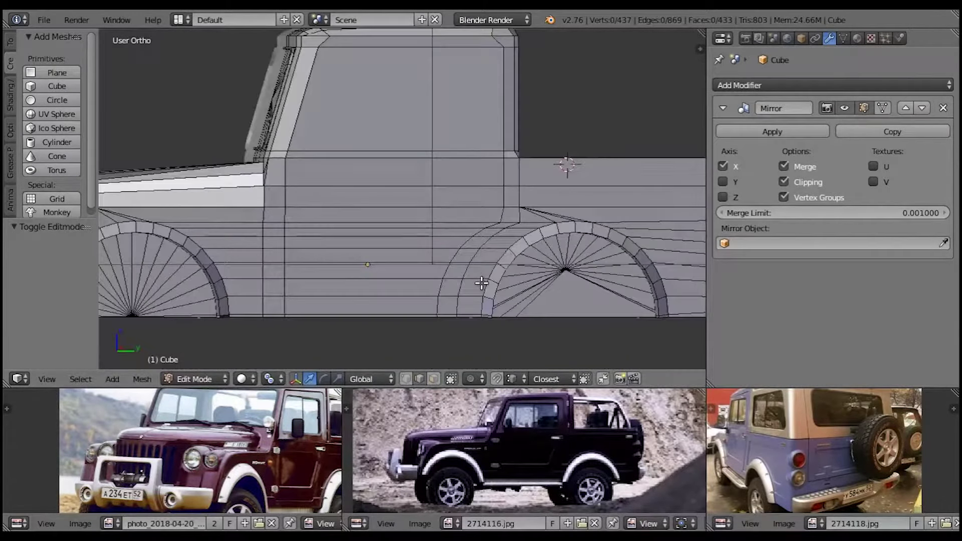
pyautogui.scroll(2, 526, 205)
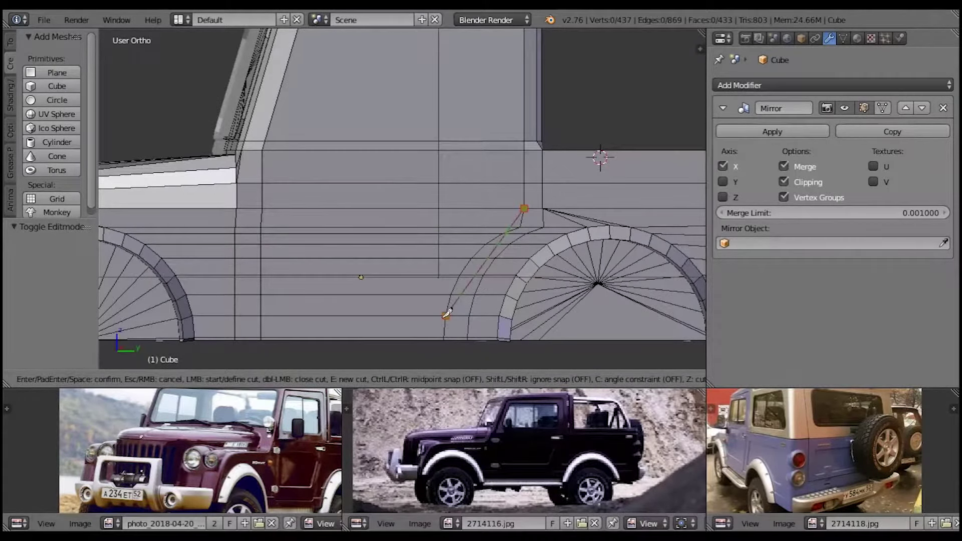
pyautogui.scroll(4, 509, 275)
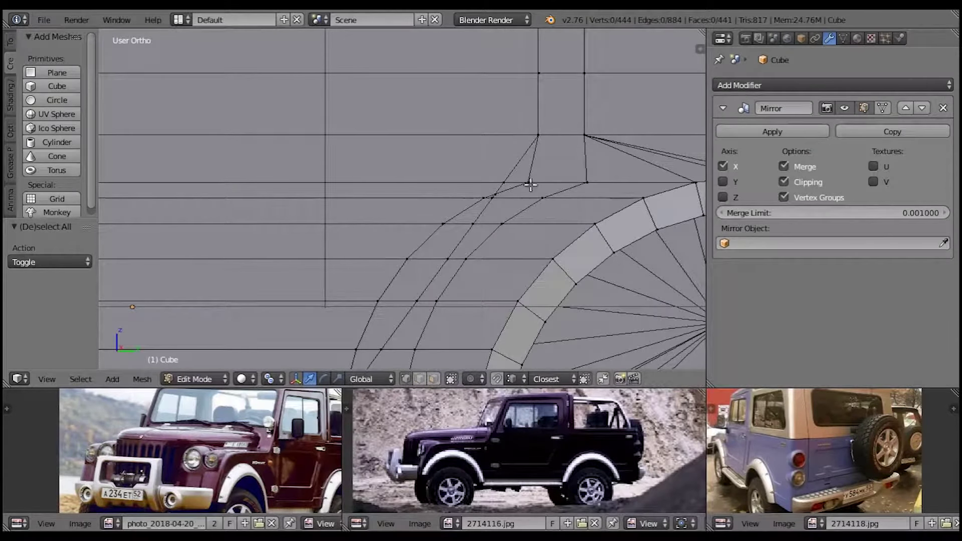
pyautogui.click(499, 184)
pyautogui.scroll(2, 552, 196)
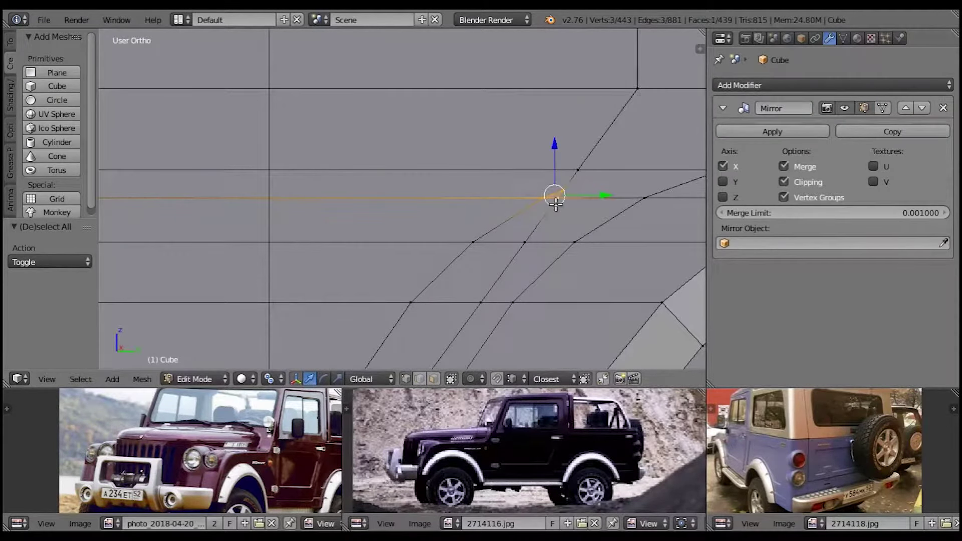
pyautogui.hotkey('alt', 'm')
pyautogui.click(537, 238)
pyautogui.moveTo(506, 275); pyautogui.dragTo(482, 291, button='middle')
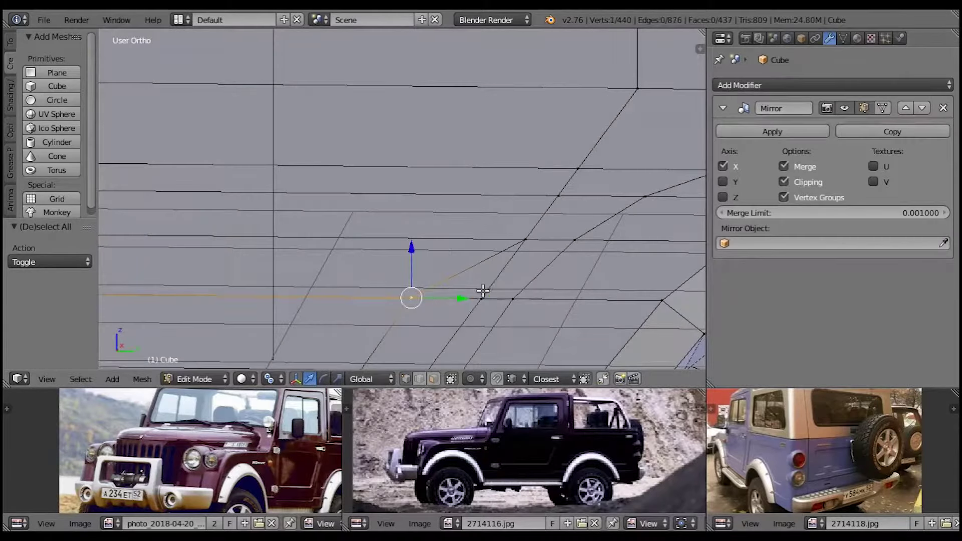
pyautogui.press('a')
pyautogui.scroll(-3, 366, 220)
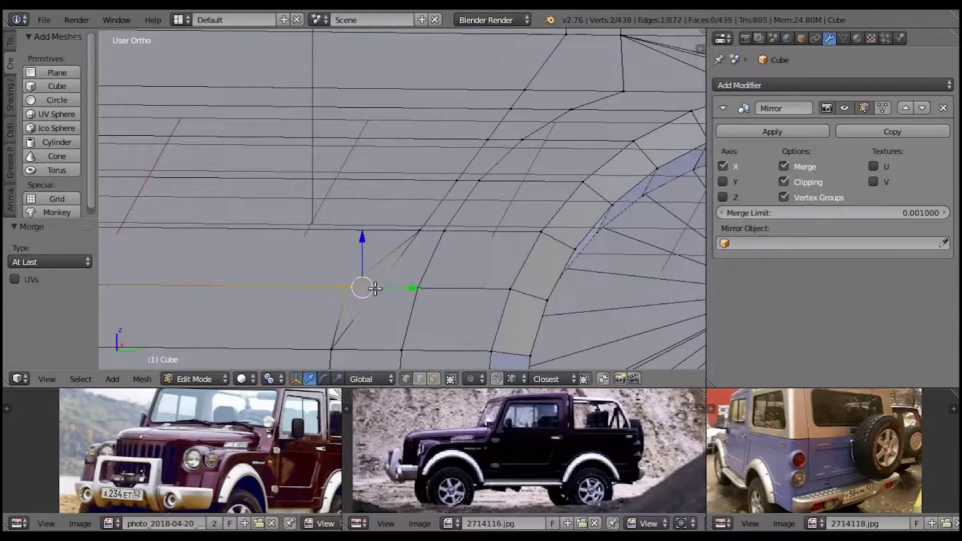
pyautogui.click(373, 289)
pyautogui.press('a')
pyautogui.scroll(-3, 406, 241)
# Step: Extrude the selected door faces outward by 0.042
pyautogui.rightClick(270, 241)
pyautogui.keyDown('ctrl'); pyautogui.rightClick(337, 60); pyautogui.keyUp('ctrl')
pyautogui.moveTo(558, 215)
pyautogui.mouseDown(button='middle')
pyautogui.moveTo(404, 204)
pyautogui.moveTo(477, 202)
pyautogui.moveTo(415, 169)
pyautogui.moveTo(414, 134)
pyautogui.mouseUp(button='middle')
pyautogui.press('e')
pyautogui.click(490, 203)
# Step: Inset the cab's side window face by 0.0758
pyautogui.rightClick(415, 134)
pyautogui.press('i')
pyautogui.click(518, 184)
pyautogui.press('a')
pyautogui.click(554, 151)
# Step: Extrude the side window face inward to form a recess
pyautogui.rightClick(516, 100)
pyautogui.moveTo(516, 101); pyautogui.dragTo(456, 140, button='middle')
pyautogui.scroll(5, 496, 183)
pyautogui.scroll(-5, 604, 207)
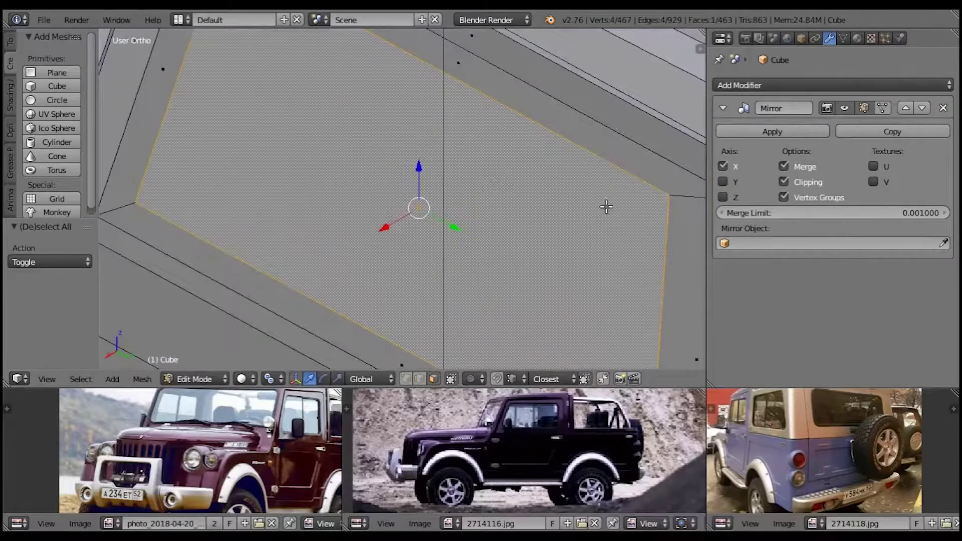
pyautogui.press('e')
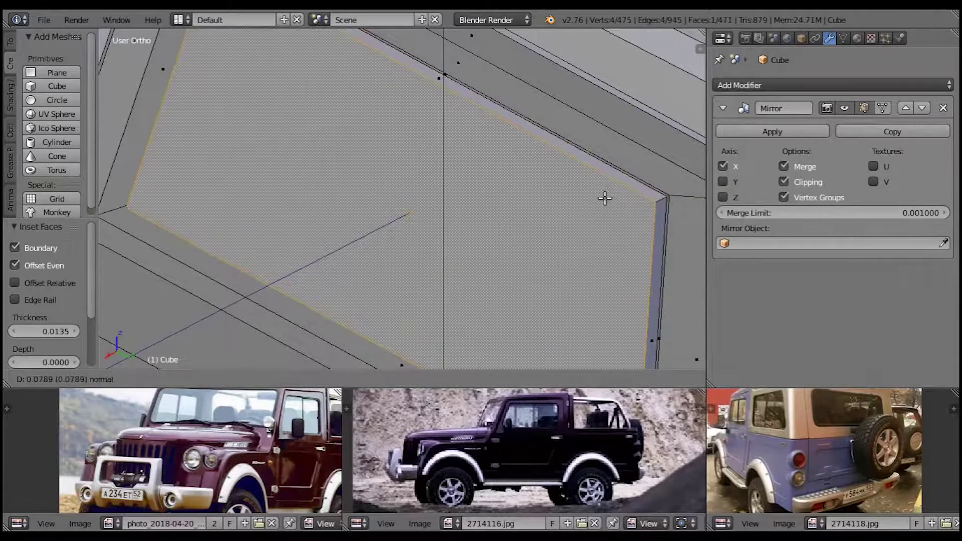
pyautogui.click(611, 198)
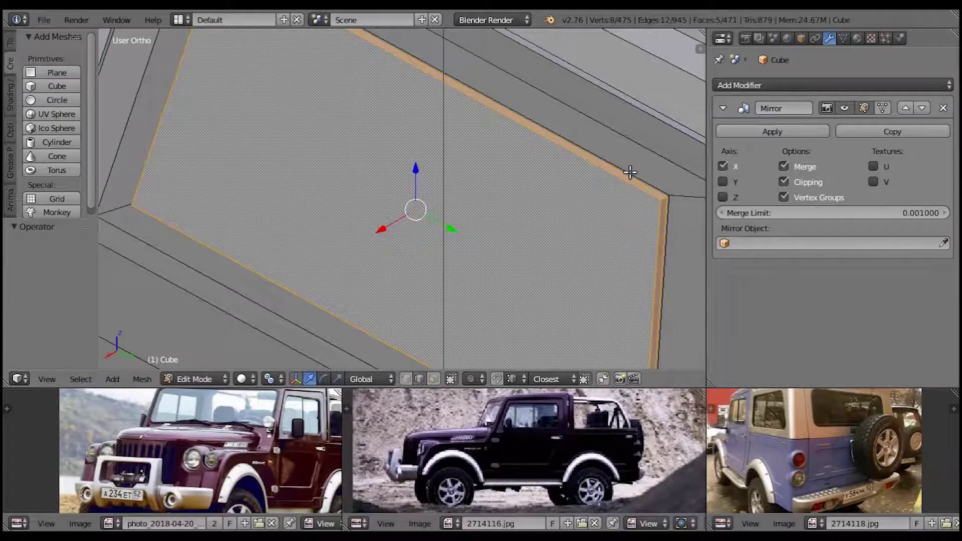
# Step: Bevel the window's corner edges round and remove doubles across the whole mesh
pyautogui.keyDown('shift'); pyautogui.rightClick(570, 197); pyautogui.keyUp('shift')
pyautogui.scroll(-3, 148, 118)
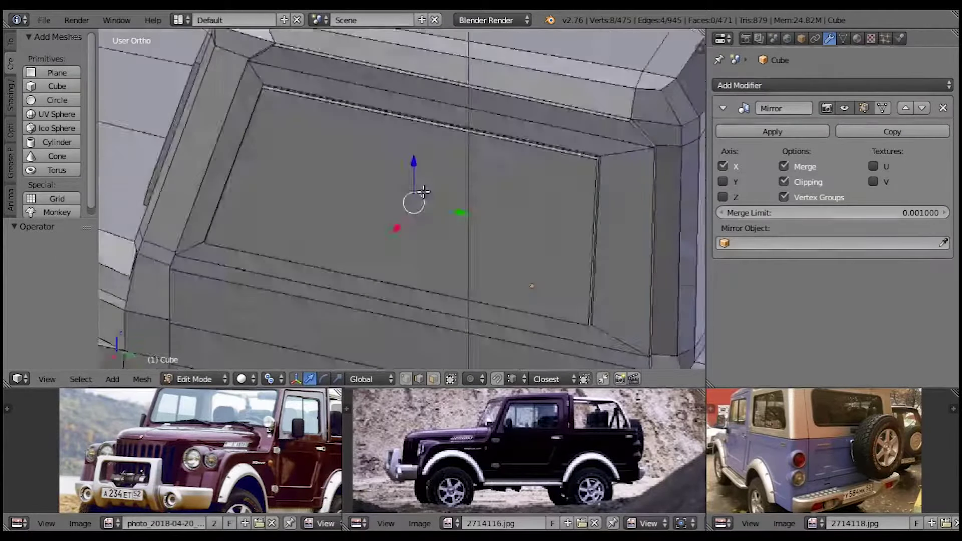
pyautogui.moveTo(148, 117); pyautogui.dragTo(543, 123, button='middle')
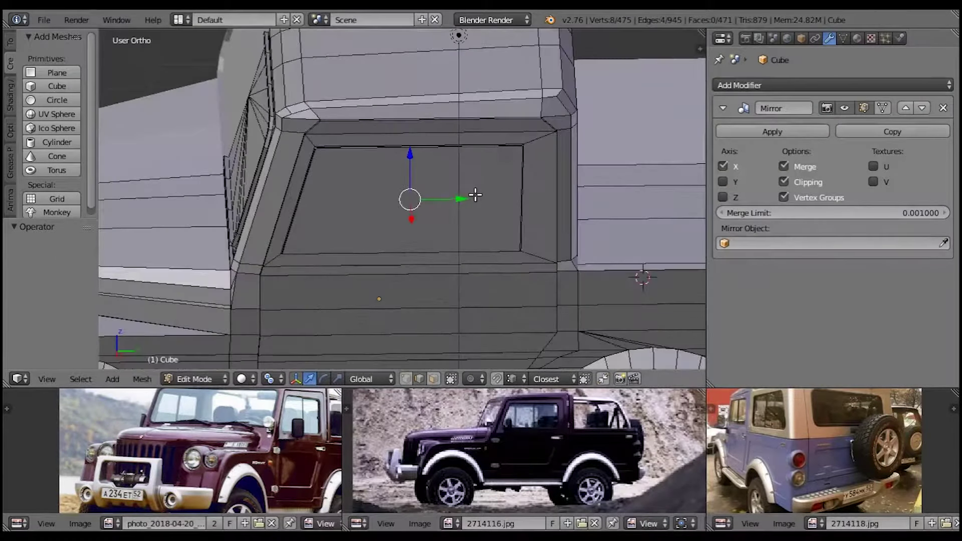
pyautogui.click(569, 127)
pyautogui.press('a')
pyautogui.press('w')
pyautogui.click(439, 187)
pyautogui.press('a')
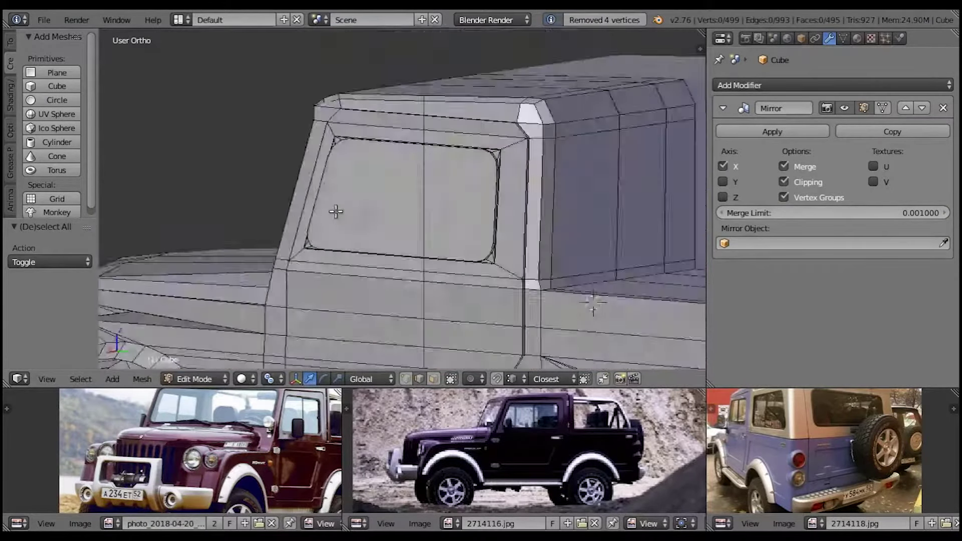
# Step: Inset the window face to create a thin inner frame
pyautogui.moveTo(332, 211); pyautogui.dragTo(388, 191, button='middle')
pyautogui.scroll(2, 388, 191)
pyautogui.rightClick(389, 191)
pyautogui.scroll(3, 431, 200)
pyautogui.press('i')
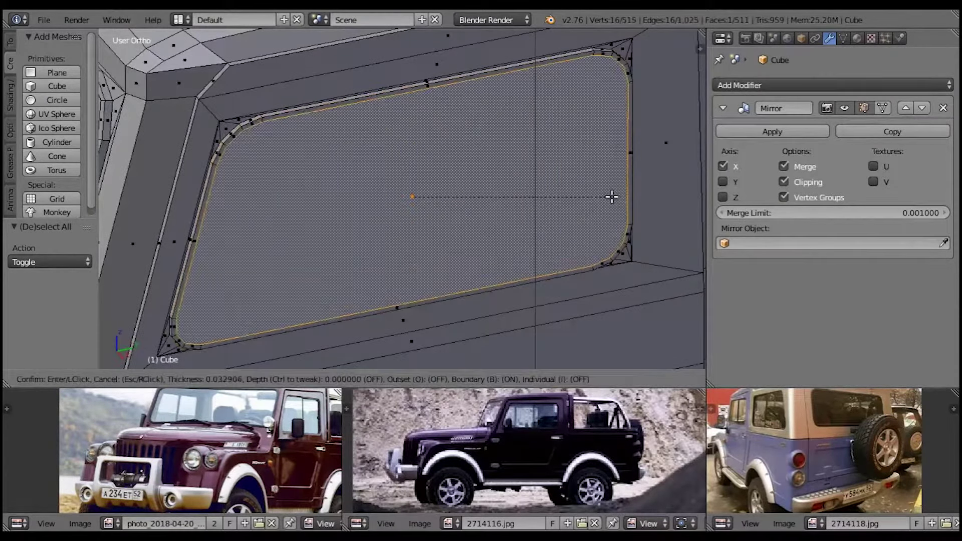
pyautogui.click(541, 219)
# Step: Extrude and shrink the inner window face, merge it to centre, then return to Object Mode
pyautogui.scroll(-2, 533, 210)
pyautogui.press('e')
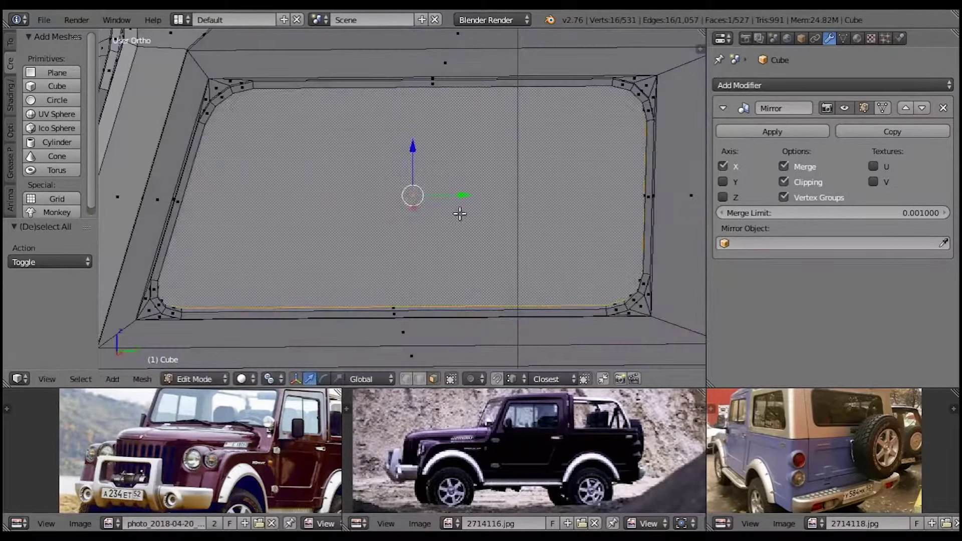
pyautogui.press('s')
pyautogui.click(449, 209)
pyautogui.hotkey('alt', 'm')
pyautogui.scroll(-3, 445, 195)
pyautogui.press('Tab')
pyautogui.moveTo(444, 195)
pyautogui.mouseDown(button='middle')
pyautogui.moveTo(449, 184)
pyautogui.moveTo(470, 259)
pyautogui.mouseUp(button='middle')
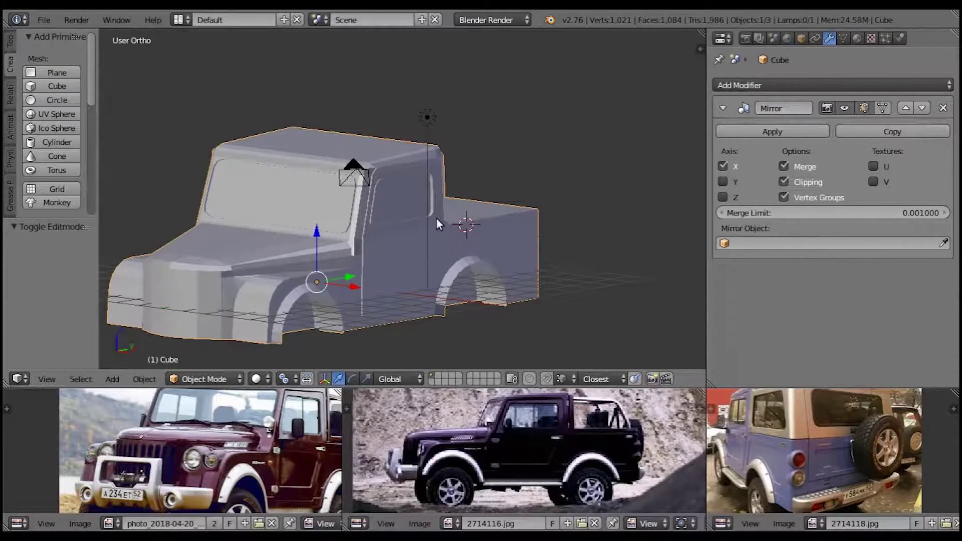
# Step: Inset the door faces below the side window
pyautogui.moveTo(485, 210); pyautogui.dragTo(473, 227, button='middle')
pyautogui.press('Tab')
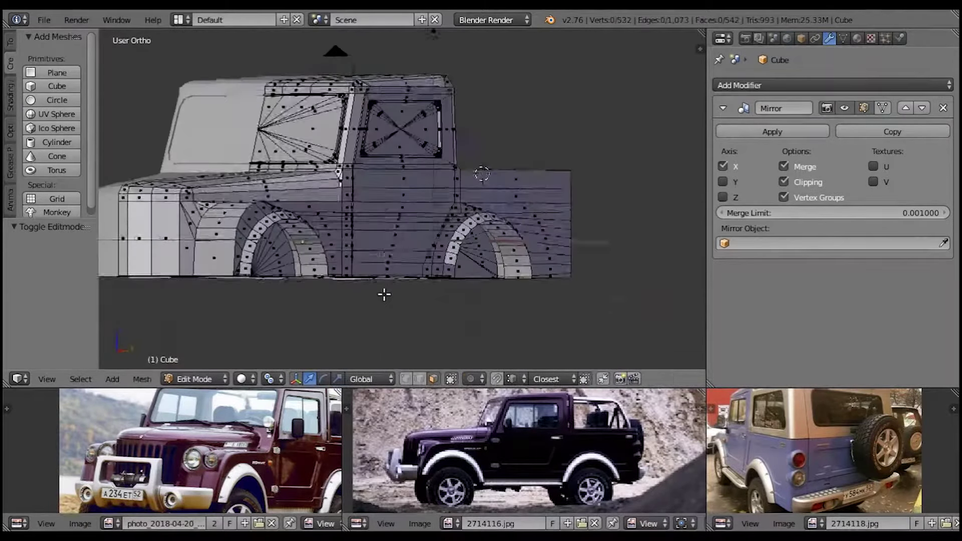
pyautogui.scroll(3, 401, 236)
pyautogui.scroll(2, 401, 235)
pyautogui.keyDown('alt'); pyautogui.rightClick(401, 237); pyautogui.keyUp('alt')
pyautogui.scroll(1, 493, 194)
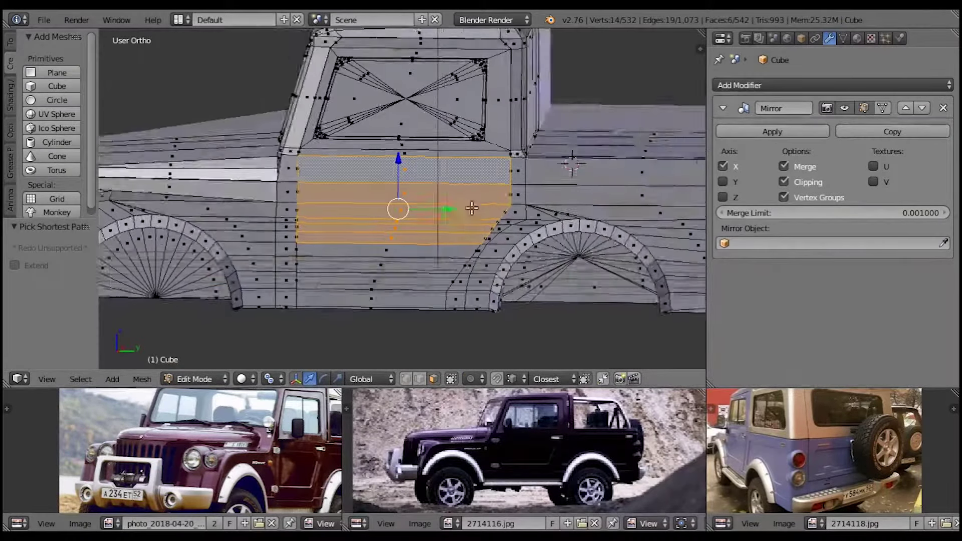
pyautogui.scroll(1, 526, 200)
pyautogui.press('i')
pyautogui.click(573, 210)
# Step: Extrude the door panel 0.115 inward and check the side in Object Mode
pyautogui.press('e')
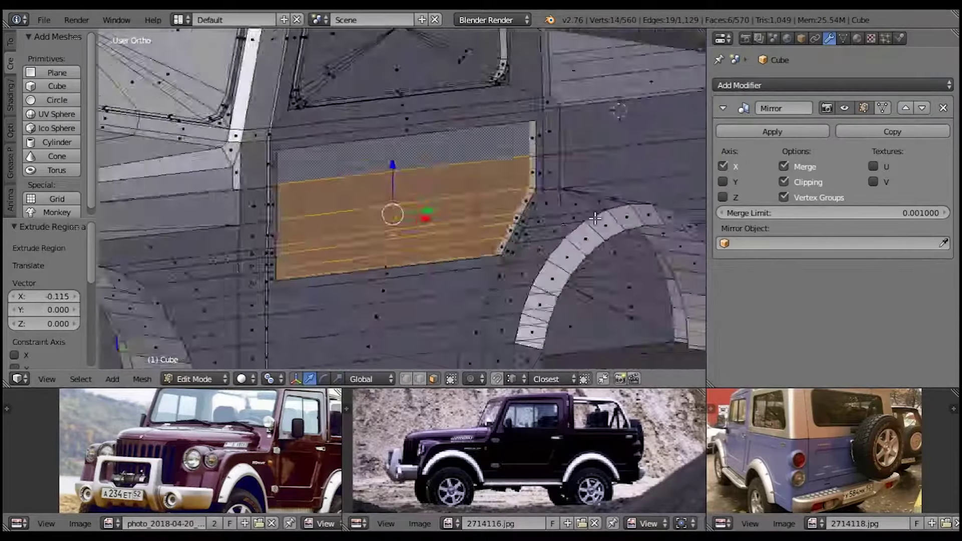
pyautogui.scroll(-3, 503, 241)
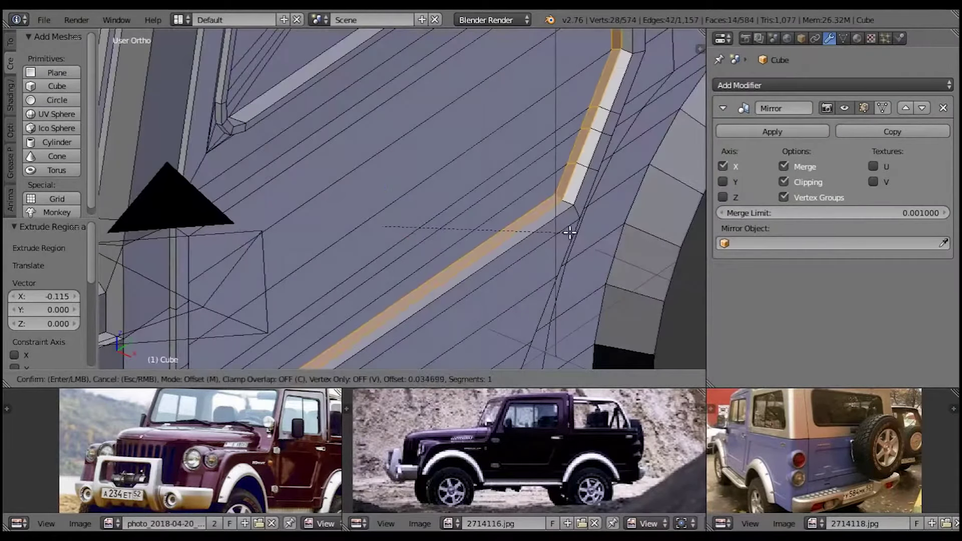
pyautogui.press('Tab')
pyautogui.moveTo(492, 260)
pyautogui.mouseDown(button='middle')
pyautogui.moveTo(350, 226)
pyautogui.moveTo(440, 236)
pyautogui.mouseUp(button='middle')
# Step: Nudge a thin door face 0.027 outward along X and leave Edit Mode
pyautogui.press('Tab')
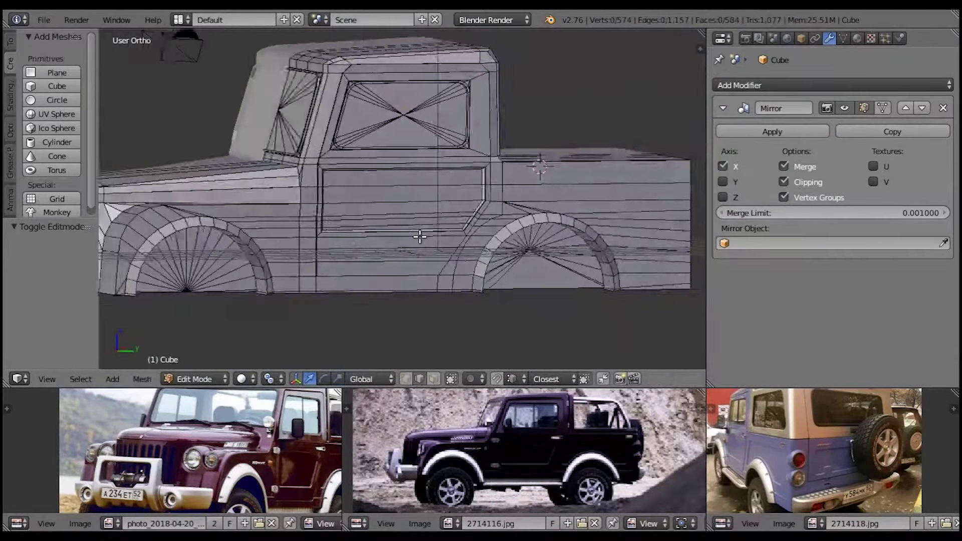
pyautogui.scroll(3, 441, 235)
pyautogui.scroll(2, 501, 123)
pyautogui.rightClick(502, 123)
pyautogui.moveTo(501, 124); pyautogui.dragTo(452, 229, button='middle')
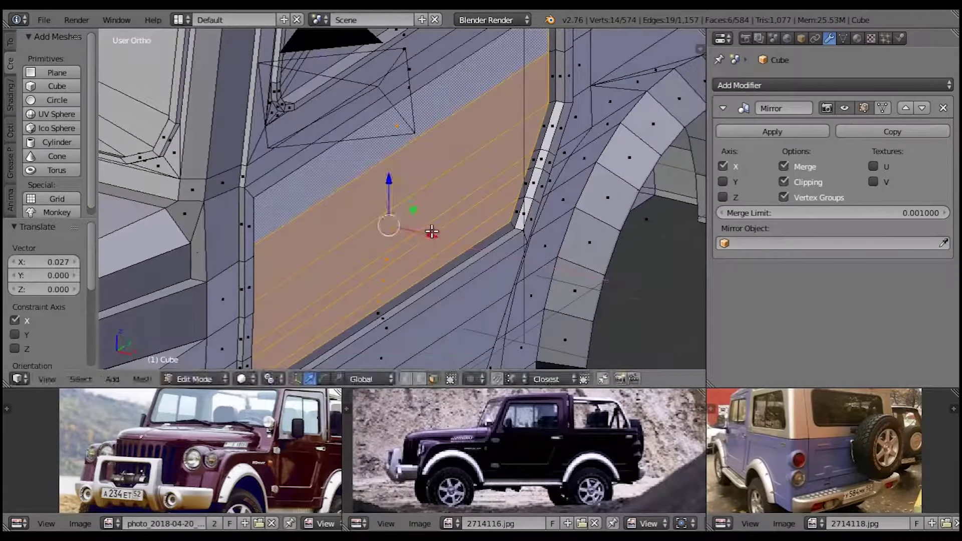
pyautogui.click(430, 235)
pyautogui.press('Tab')
pyautogui.scroll(-5, 524, 239)
pyautogui.moveTo(524, 239)
pyautogui.mouseDown(button='middle')
pyautogui.moveTo(287, 195)
pyautogui.moveTo(344, 194)
pyautogui.moveTo(431, 230)
pyautogui.mouseUp(button='middle')
# Step: Preview the jeep in rendered shading, then return to editing its side
pyautogui.hotkey('shift', 'z')
pyautogui.hotkey('shift', 'z')
pyautogui.press('Tab')
pyautogui.press('KP_5')
pyautogui.moveTo(302, 235); pyautogui.dragTo(267, 230, button='middle')
pyautogui.scroll(3, 480, 242)
pyautogui.scroll(2, 480, 242)
pyautogui.scroll(2, 450, 255)
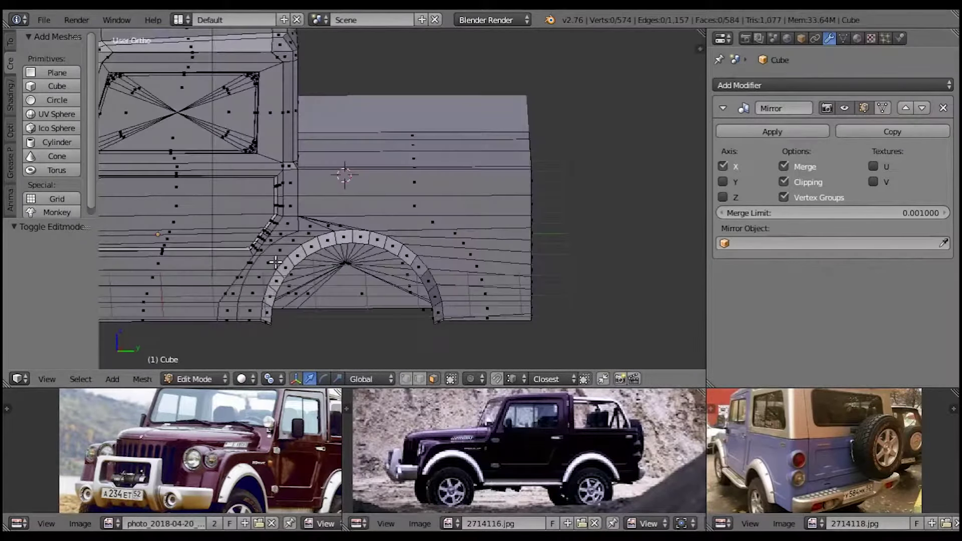
# Step: Select a band of bed-side faces beside the rear arch, then clear the selection
pyautogui.scroll(2, 421, 275)
pyautogui.scroll(2, 395, 294)
pyautogui.scroll(-4, 395, 293)
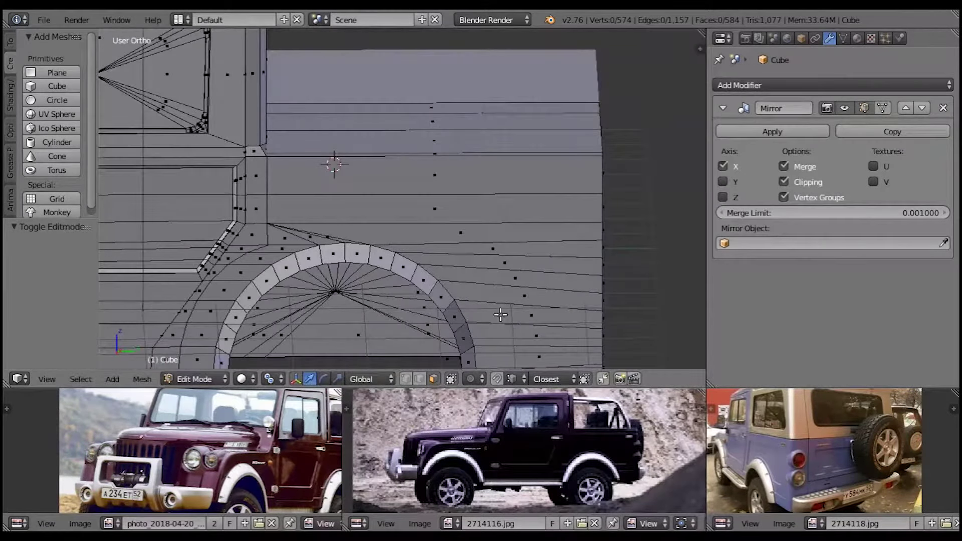
pyautogui.rightClick(501, 314)
pyautogui.scroll(-2, 500, 315)
pyautogui.scroll(2, 468, 181)
pyautogui.keyDown('ctrl'); pyautogui.rightClick(469, 181); pyautogui.keyUp('ctrl')
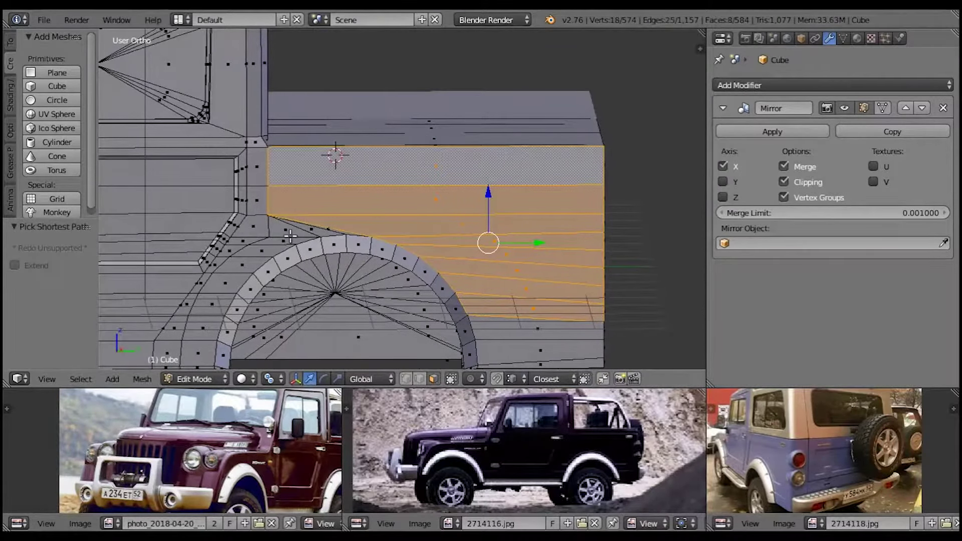
pyautogui.moveTo(290, 237); pyautogui.dragTo(301, 246, button='middle')
pyautogui.keyDown('ctrl'); pyautogui.rightClick(356, 247); pyautogui.keyUp('ctrl')
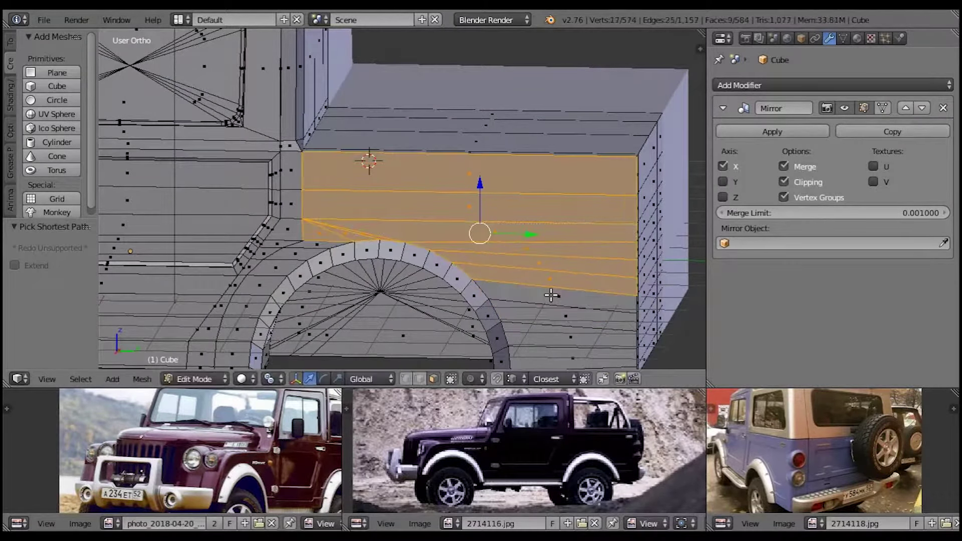
pyautogui.press('a')
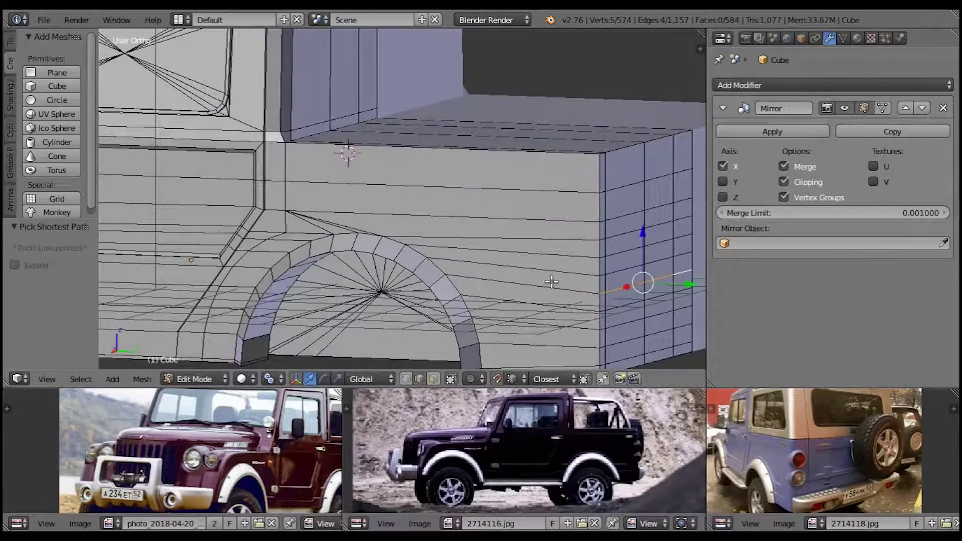
pyautogui.press('a')
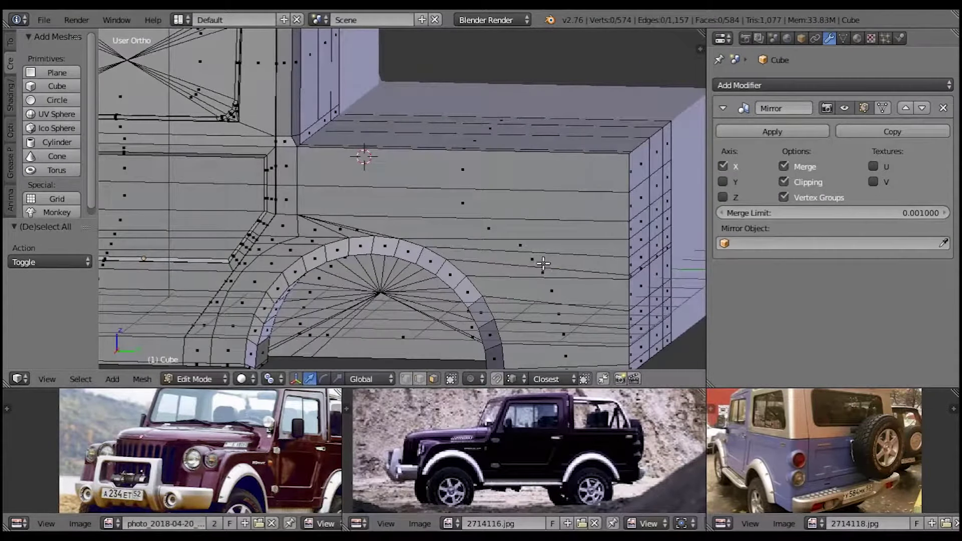
# Step: Inset the bed side panel above the rear arch by 0.0884, deselecting its upper faces
pyautogui.rightClick(542, 263)
pyautogui.keyDown('ctrl'); pyautogui.rightClick(469, 175); pyautogui.keyUp('ctrl')
pyautogui.scroll(1, 386, 230)
pyautogui.press('e')
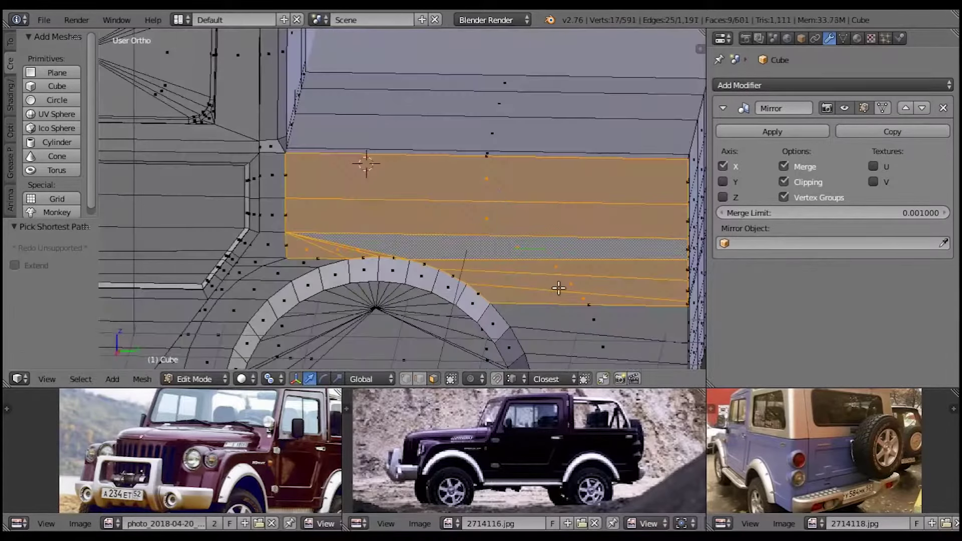
pyautogui.click(571, 300)
pyautogui.moveTo(571, 300)
pyautogui.mouseDown(button='middle')
pyautogui.moveTo(501, 280)
pyautogui.moveTo(501, 250)
pyautogui.mouseUp(button='middle')
pyautogui.scroll(2, 500, 250)
pyautogui.keyDown('shift'); pyautogui.rightClick(351, 195); pyautogui.keyUp('shift')
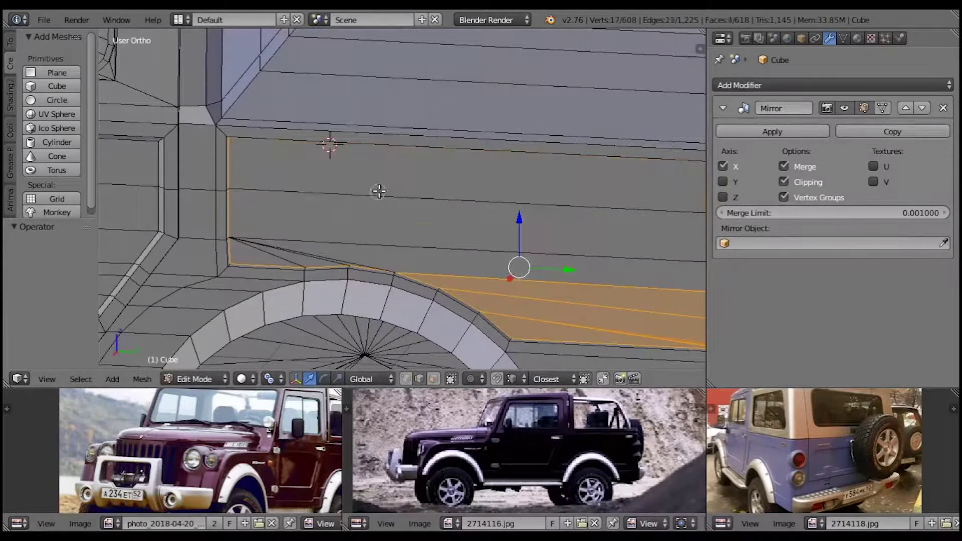
pyautogui.scroll(-2, 279, 146)
pyautogui.scroll(-2, 331, 161)
# Step: View the whole jeep side-on in Object Mode, then re-enter Edit Mode
pyautogui.press('Tab')
pyautogui.scroll(-3, 381, 203)
pyautogui.keyDown('shift'); pyautogui.moveTo(381, 203); pyautogui.dragTo(303, 215, button='middle'); pyautogui.keyUp('shift')
pyautogui.moveTo(279, 290)
pyautogui.mouseDown(button='middle')
pyautogui.moveTo(323, 269)
pyautogui.moveTo(483, 266)
pyautogui.moveTo(370, 169)
pyautogui.mouseUp(button='middle')
pyautogui.press('Tab')
pyautogui.scroll(4, 348, 283)
# Step: Select the two sill faces near the rear wheel arch and bridge them together
pyautogui.moveTo(534, 183)
pyautogui.mouseDown(button='middle')
pyautogui.moveTo(521, 200)
pyautogui.moveTo(427, 178)
pyautogui.moveTo(492, 404)
pyautogui.mouseUp(button='middle')
pyautogui.press('a')
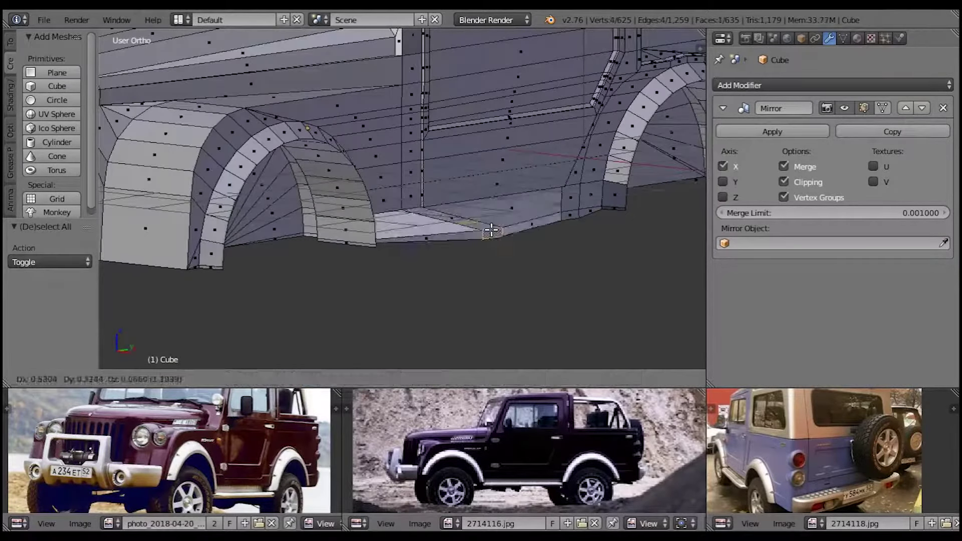
pyautogui.keyDown('shift'); pyautogui.rightClick(539, 224); pyautogui.keyUp('shift')
pyautogui.moveTo(539, 224); pyautogui.dragTo(482, 273, button='middle')
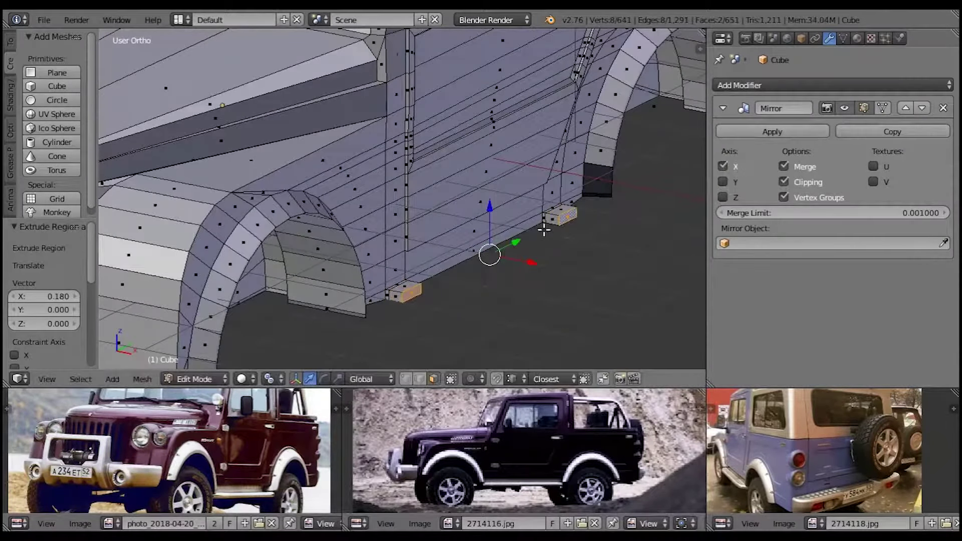
pyautogui.press('KP_Decimal')
pyautogui.moveTo(305, 204); pyautogui.dragTo(167, 263, button='middle')
pyautogui.press('w')
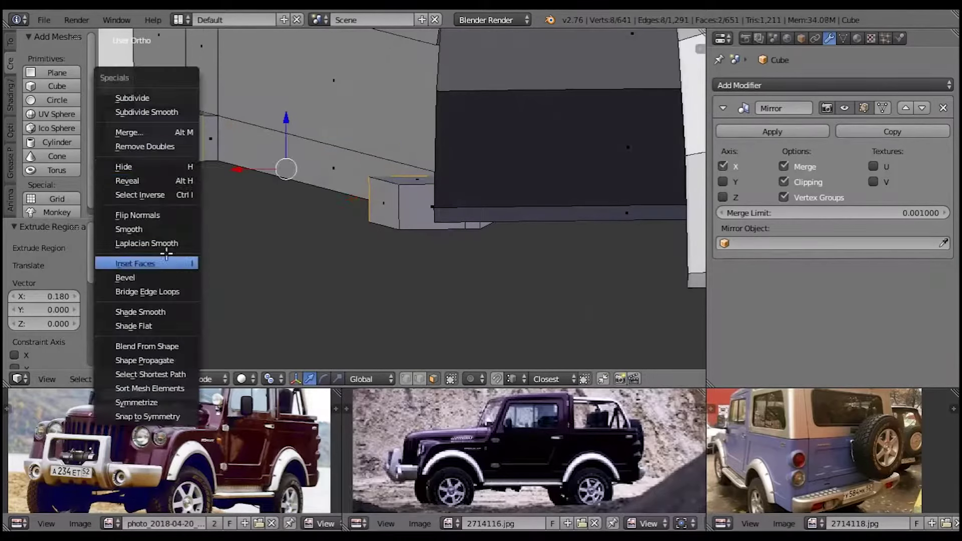
pyautogui.click(147, 291)
# Step: Lower the bridged sill faces slightly along Z
pyautogui.moveTo(284, 239); pyautogui.dragTo(505, 188, button='middle')
pyautogui.moveTo(397, 219); pyautogui.dragTo(437, 170, button='middle')
pyautogui.moveTo(397, 200)
pyautogui.mouseDown(button='middle')
pyautogui.moveTo(450, 195)
pyautogui.moveTo(361, 250)
pyautogui.moveTo(573, 193)
pyautogui.mouseUp(button='middle')
pyautogui.press('g')
pyautogui.press('z')
pyautogui.click(470, 191)
# Step: Extrude the sill edge path outward and move the underside face down into place
pyautogui.press('a')
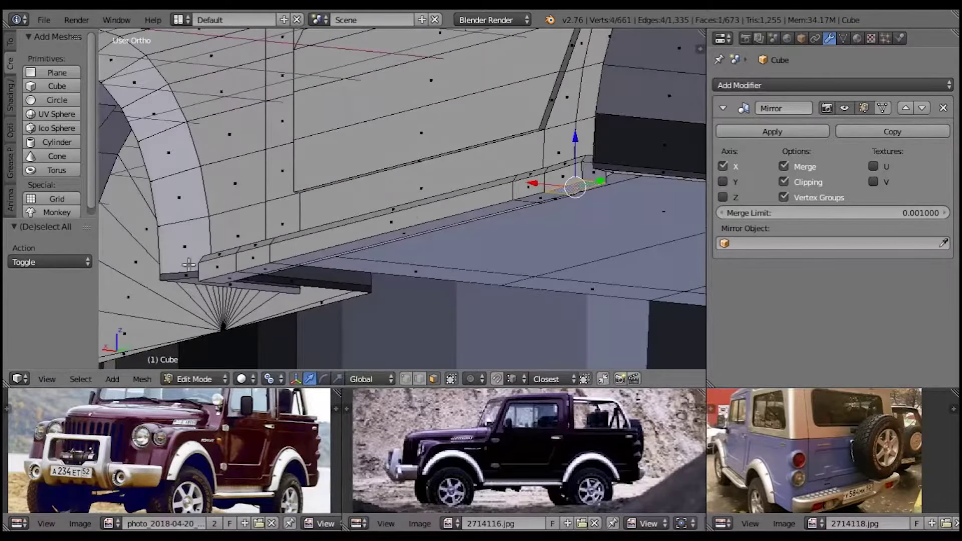
pyautogui.keyDown('ctrl'); pyautogui.click(188, 264); pyautogui.keyUp('ctrl')
pyautogui.moveTo(189, 264); pyautogui.dragTo(444, 270, button='middle')
pyautogui.press('e')
pyautogui.press('a')
pyautogui.moveTo(580, 275)
pyautogui.mouseDown(button='middle')
pyautogui.moveTo(496, 262)
pyautogui.moveTo(328, 264)
pyautogui.moveTo(428, 268)
pyautogui.mouseUp(button='middle')
pyautogui.rightClick(428, 268)
pyautogui.press('g')
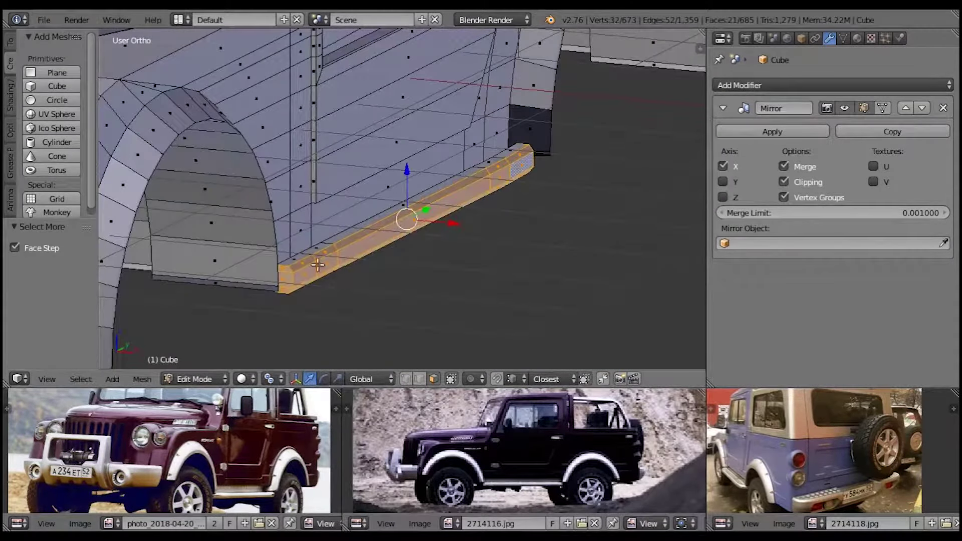
pyautogui.click(450, 223)
pyautogui.moveTo(449, 222)
pyautogui.mouseDown(button='middle')
pyautogui.moveTo(346, 262)
pyautogui.moveTo(418, 216)
pyautogui.moveTo(533, 189)
pyautogui.mouseUp(button='middle')
pyautogui.press('a')
pyautogui.press('a')
# Step: Check the running board from front and side views in Object Mode, then resume editing
pyautogui.press('Tab')
pyautogui.scroll(-5, 469, 210)
pyautogui.moveTo(469, 210)
pyautogui.mouseDown(button='middle')
pyautogui.moveTo(380, 200)
pyautogui.moveTo(293, 165)
pyautogui.moveTo(13, 524)
pyautogui.mouseUp(button='middle')
pyautogui.moveTo(4, 183)
pyautogui.mouseDown(button='middle')
pyautogui.moveTo(301, 250)
pyautogui.moveTo(332, 275)
pyautogui.moveTo(344, 264)
pyautogui.mouseUp(button='middle')
pyautogui.press('Tab')
pyautogui.scroll(3, 364, 195)
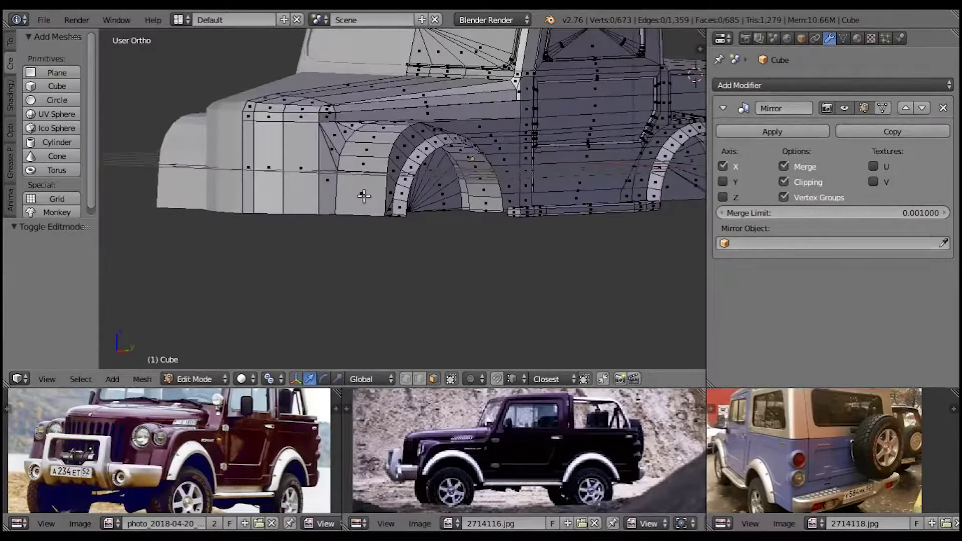
# Step: Inset the face ahead of the front wheel arch
pyautogui.rightClick(364, 196)
pyautogui.scroll(2, 375, 215)
pyautogui.scroll(2, 389, 238)
pyautogui.scroll(1, 416, 248)
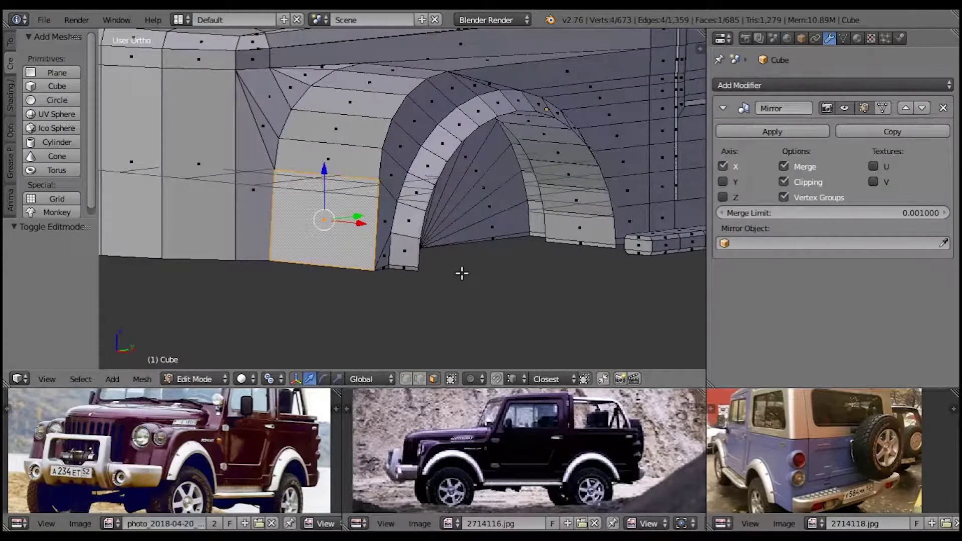
pyautogui.click(441, 271)
pyautogui.moveTo(441, 271); pyautogui.dragTo(407, 234, button='middle')
pyautogui.scroll(-5, 367, 259)
pyautogui.moveTo(367, 259)
pyautogui.mouseDown(button='middle')
pyautogui.moveTo(339, 260)
pyautogui.moveTo(305, 281)
pyautogui.moveTo(320, 261)
pyautogui.moveTo(411, 426)
pyautogui.mouseUp(button='middle')
pyautogui.scroll(6, 339, 260)
pyautogui.scroll(-2, 300, 270)
pyautogui.scroll(3, 339, 270)
# Step: Extrude the inset front face forward and delete the leftover face
pyautogui.press('e')
pyautogui.click(321, 231)
pyautogui.press('x')
pyautogui.click(277, 261)
pyautogui.press('a')
pyautogui.moveTo(275, 267)
pyautogui.mouseDown(button='middle')
pyautogui.moveTo(271, 246)
pyautogui.moveTo(633, 275)
pyautogui.mouseUp(button='middle')
pyautogui.scroll(-2, 281, 267)
# Step: Slide an edge beside the wheel arch along Y
pyautogui.rightClick(393, 185)
pyautogui.press('g')
pyautogui.press('y')
pyautogui.click(367, 174)
pyautogui.moveTo(367, 173); pyautogui.dragTo(442, 303, button='middle')
pyautogui.press('a')
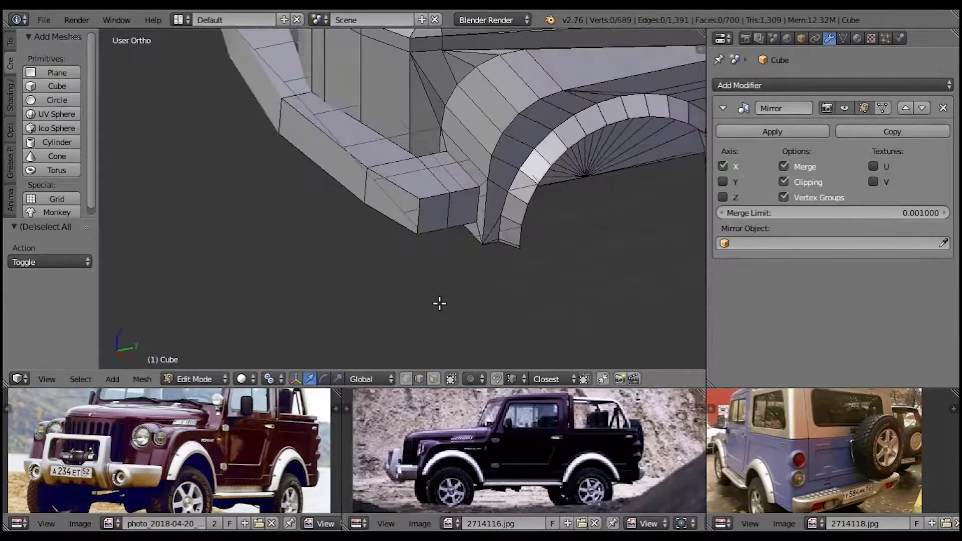
pyautogui.moveTo(501, 222)
pyautogui.mouseDown(button='middle')
pyautogui.moveTo(458, 193)
pyautogui.moveTo(350, 247)
pyautogui.moveTo(402, 255)
pyautogui.moveTo(318, 208)
pyautogui.moveTo(340, 252)
pyautogui.mouseUp(button='middle')
# Step: Add a loop cut under the arch and bevel the bumper edge
pyautogui.keyDown('ctrl'); pyautogui.rightClick(350, 247); pyautogui.keyUp('ctrl')
pyautogui.hotkey('ctrl', 'z')
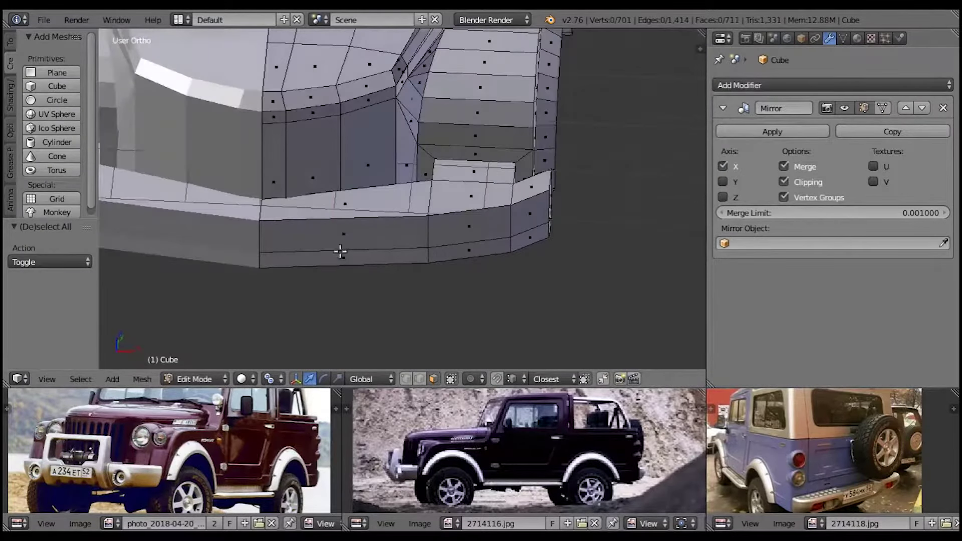
pyautogui.click(349, 198)
pyautogui.press('a')
pyautogui.moveTo(349, 198)
pyautogui.mouseDown(button='middle')
pyautogui.moveTo(290, 236)
pyautogui.moveTo(375, 222)
pyautogui.moveTo(404, 228)
pyautogui.moveTo(430, 356)
pyautogui.mouseUp(button='middle')
pyautogui.click(447, 237)
pyautogui.press('a')
# Step: Extrude an upright bumper post from the bottom face and delete the extra faces
pyautogui.press('e')
pyautogui.click(413, 308)
pyautogui.moveTo(412, 308)
pyautogui.mouseDown(button='middle')
pyautogui.moveTo(414, 182)
pyautogui.moveTo(451, 191)
pyautogui.moveTo(494, 180)
pyautogui.moveTo(432, 236)
pyautogui.mouseUp(button='middle')
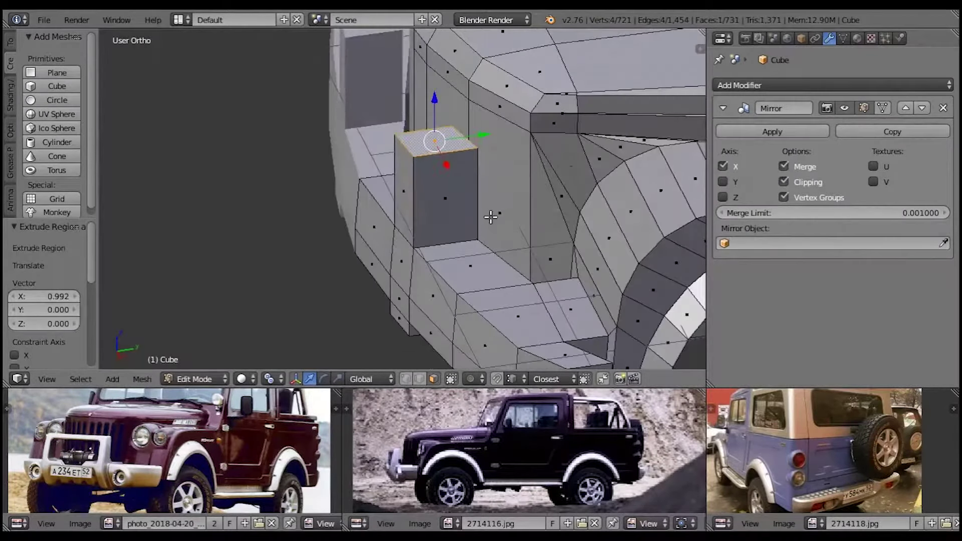
pyautogui.press('e')
pyautogui.click(451, 173)
pyautogui.moveTo(431, 100); pyautogui.dragTo(279, 163, button='middle')
pyautogui.press('x')
pyautogui.click(344, 139)
pyautogui.click(311, 141)
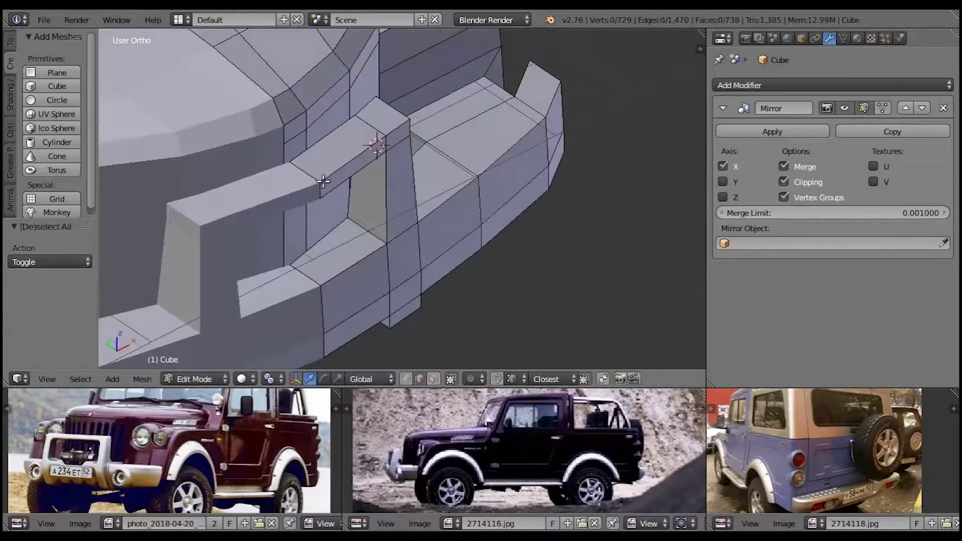
pyautogui.moveTo(349, 166); pyautogui.dragTo(301, 151, button='middle')
# Step: Review the whole jeep in Object Mode, then return to edit the front bumper
pyautogui.press('Tab')
pyautogui.scroll(-3, 424, 237)
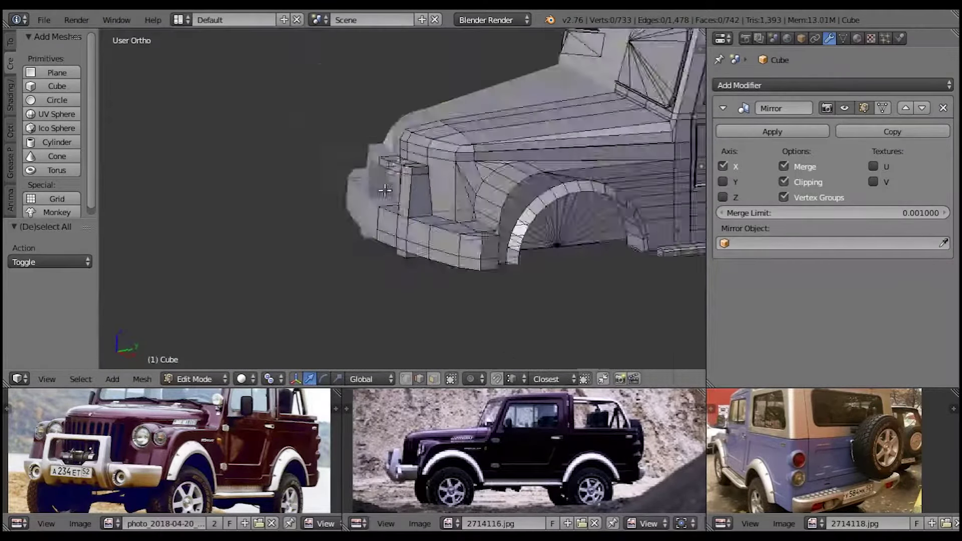
pyautogui.scroll(3, 425, 237)
pyautogui.press('Tab')
pyautogui.moveTo(423, 264); pyautogui.dragTo(468, 274, button='middle')
pyautogui.keyDown('ctrl'); pyautogui.rightClick(468, 274); pyautogui.keyUp('ctrl')
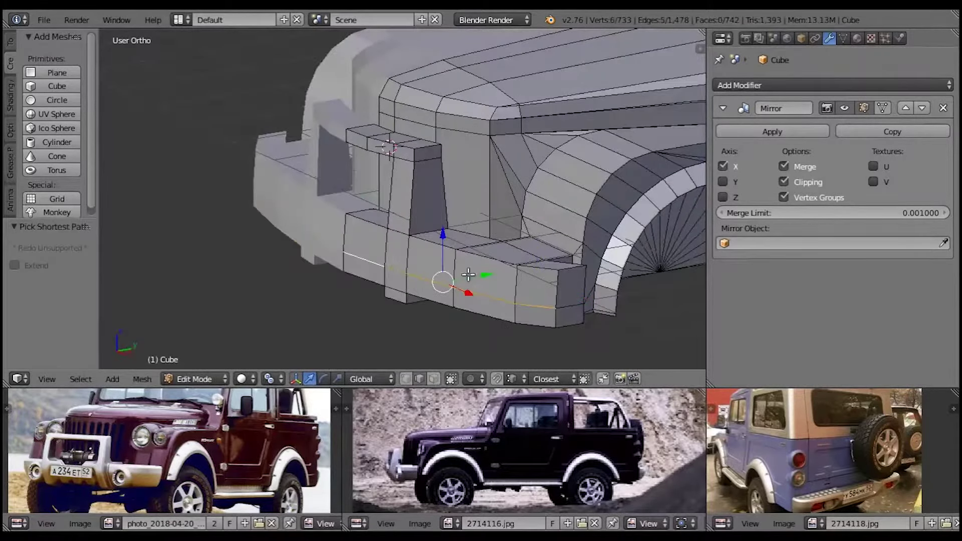
pyautogui.press('a')
# Step: Snap the 3D cursor to a selected edge on the front fender
pyautogui.moveTo(435, 238)
pyautogui.mouseDown(button='middle')
pyautogui.moveTo(451, 230)
pyautogui.moveTo(365, 215)
pyautogui.mouseUp(button='middle')
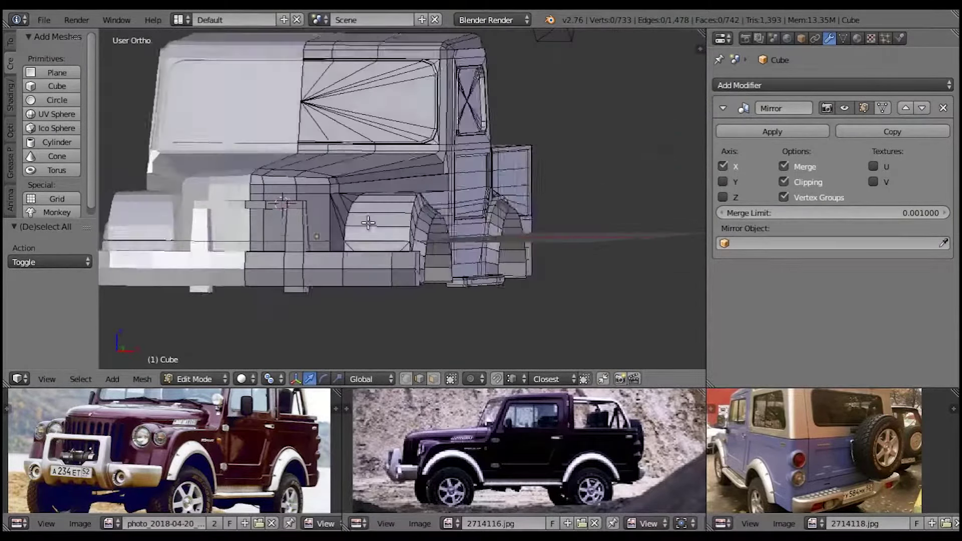
pyautogui.scroll(3, 355, 260)
pyautogui.scroll(-3, 356, 259)
pyautogui.rightClick(383, 245)
pyautogui.hotkey('shift', 's')
pyautogui.scroll(-3, 429, 258)
pyautogui.moveTo(368, 233); pyautogui.dragTo(351, 210, button='middle')
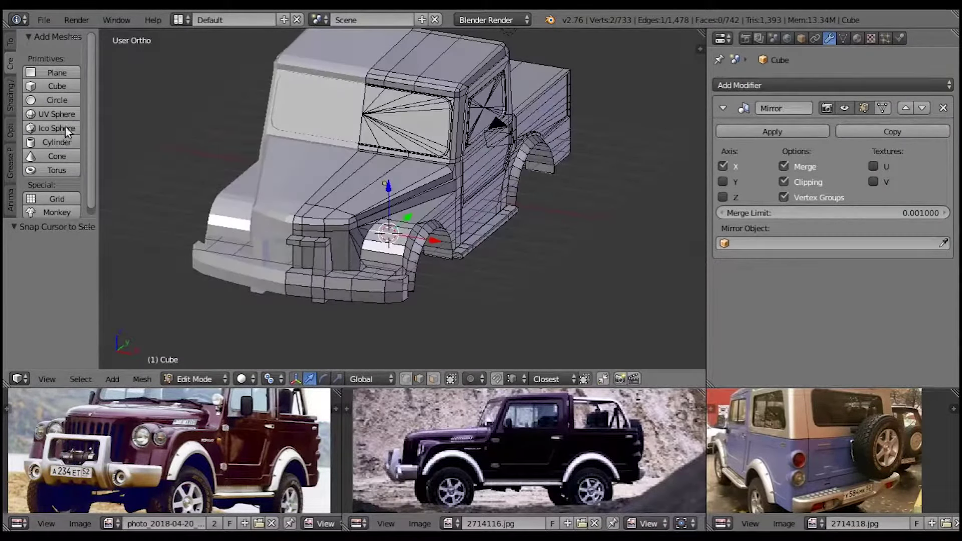
# Step: Add a cylinder at the 3D cursor and set its X rotation
pyautogui.click(57, 142)
pyautogui.scroll(2, 351, 251)
pyautogui.scroll(-3, 53, 326)
pyautogui.click(49, 329)
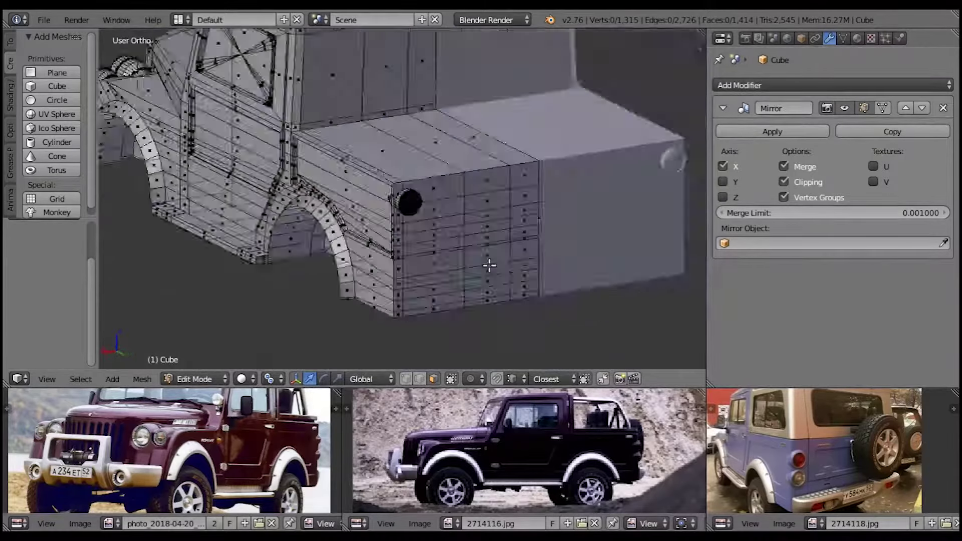
pyautogui.scroll(3, 443, 279)
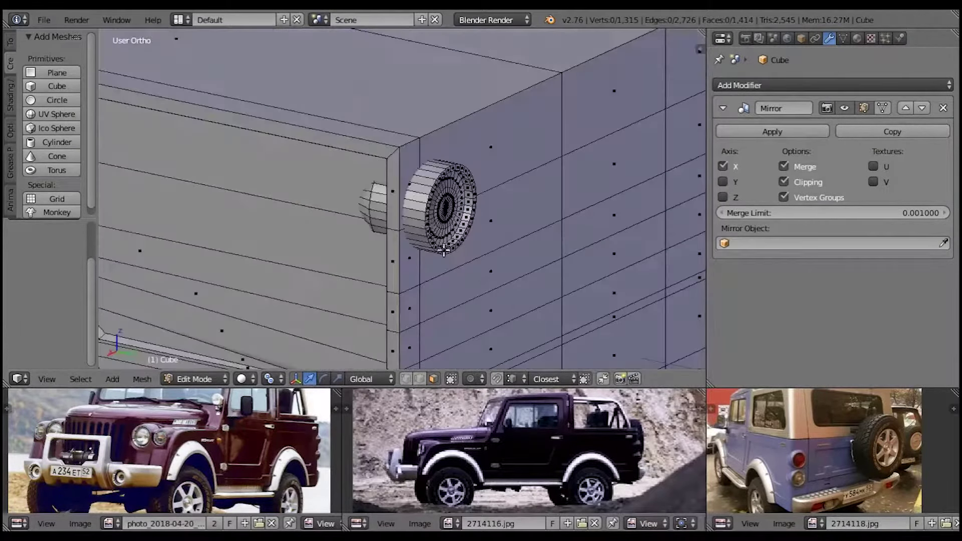
# Step: Select the face loops of the pickup bed and shift them along Y
pyautogui.moveTo(421, 202); pyautogui.dragTo(488, 203, button='middle')
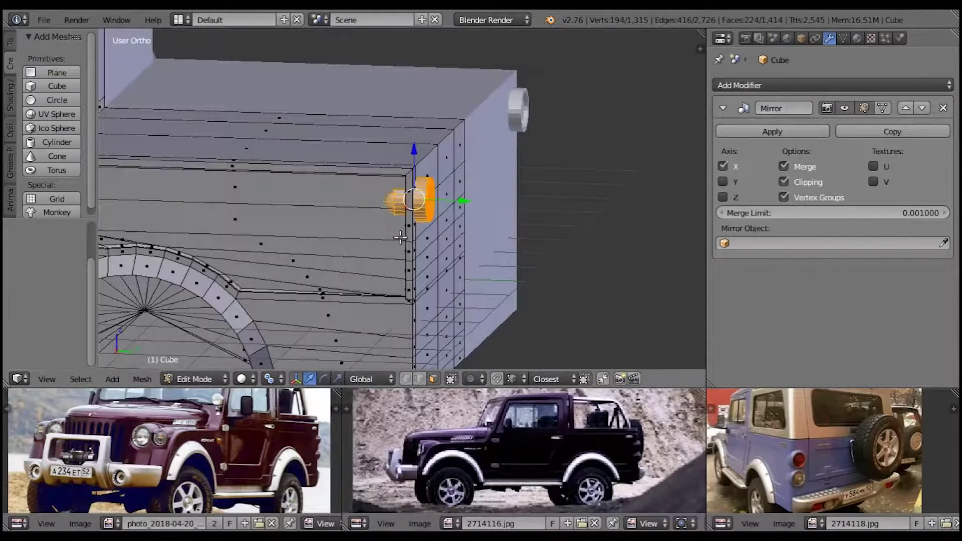
pyautogui.moveTo(488, 203); pyautogui.dragTo(566, 156, button='middle')
pyautogui.keyDown('alt'); pyautogui.rightClick(567, 156); pyautogui.keyUp('alt')
pyautogui.moveTo(551, 329); pyautogui.dragTo(501, 281, button='middle')
pyautogui.keyDown('alt'); pyautogui.keyDown('shift'); pyautogui.rightClick(501, 280); pyautogui.keyUp('shift'); pyautogui.keyUp('alt')
pyautogui.scroll(2, 481, 276)
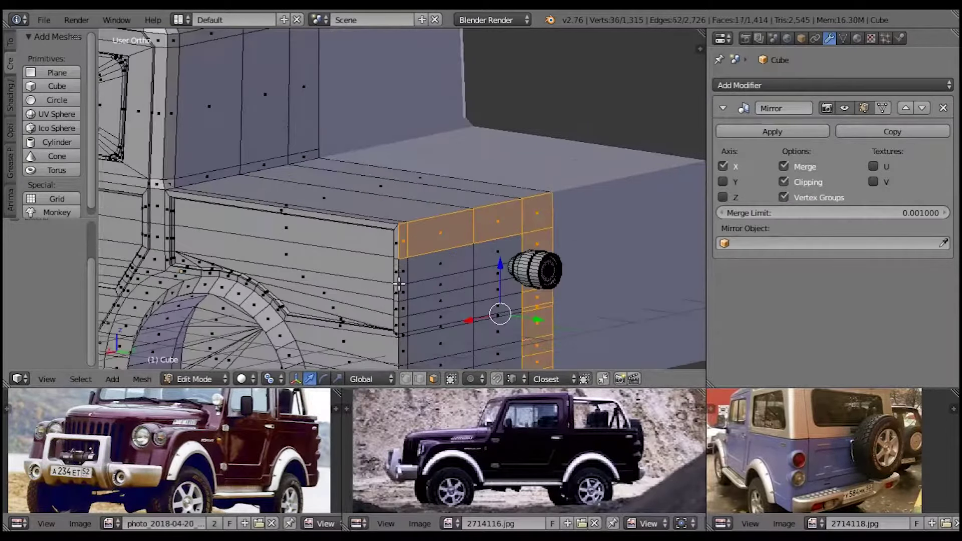
pyautogui.keyDown('alt'); pyautogui.keyDown('shift'); pyautogui.rightClick(461, 273); pyautogui.keyUp('shift'); pyautogui.keyUp('alt')
pyautogui.keyDown('alt'); pyautogui.keyDown('shift'); pyautogui.rightClick(432, 199); pyautogui.keyUp('shift'); pyautogui.keyUp('alt')
pyautogui.press('g')
pyautogui.press('y')
pyautogui.moveTo(433, 198)
pyautogui.mouseDown(button='middle')
pyautogui.moveTo(521, 216)
pyautogui.moveTo(583, 193)
pyautogui.moveTo(483, 213)
pyautogui.moveTo(458, 166)
pyautogui.moveTo(442, 213)
pyautogui.mouseUp(button='middle')
# Step: Move the round light along Y to the bed corner and duplicate it below
pyautogui.keyDown('alt'); pyautogui.rightClick(583, 193); pyautogui.keyUp('alt')
pyautogui.press('g')
pyautogui.press('y')
pyautogui.click(599, 203)
pyautogui.scroll(2, 458, 193)
pyautogui.hotkey('shift', 'd')
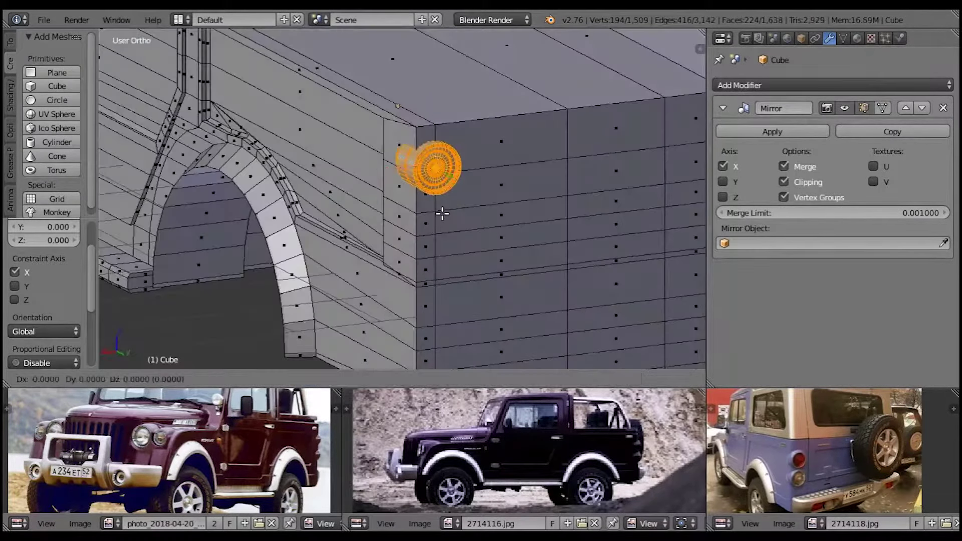
pyautogui.click(438, 271)
# Step: Check the stacked tail lights in Right Ortho wireframe and finalize their position
pyautogui.press('a')
pyautogui.moveTo(506, 243); pyautogui.dragTo(351, 246, button='middle')
pyautogui.scroll(-3, 262, 249)
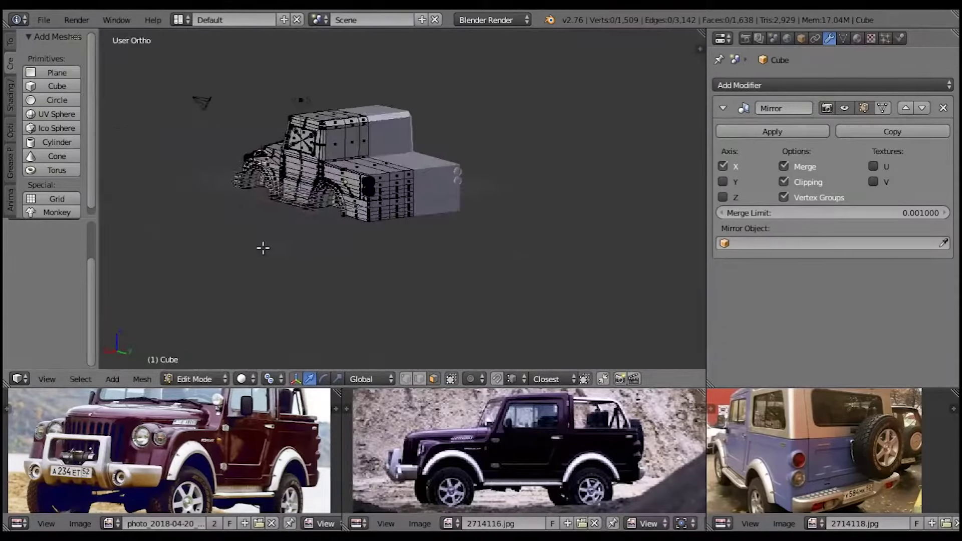
pyautogui.scroll(4, 408, 248)
pyautogui.press('KP_3')
pyautogui.press('z')
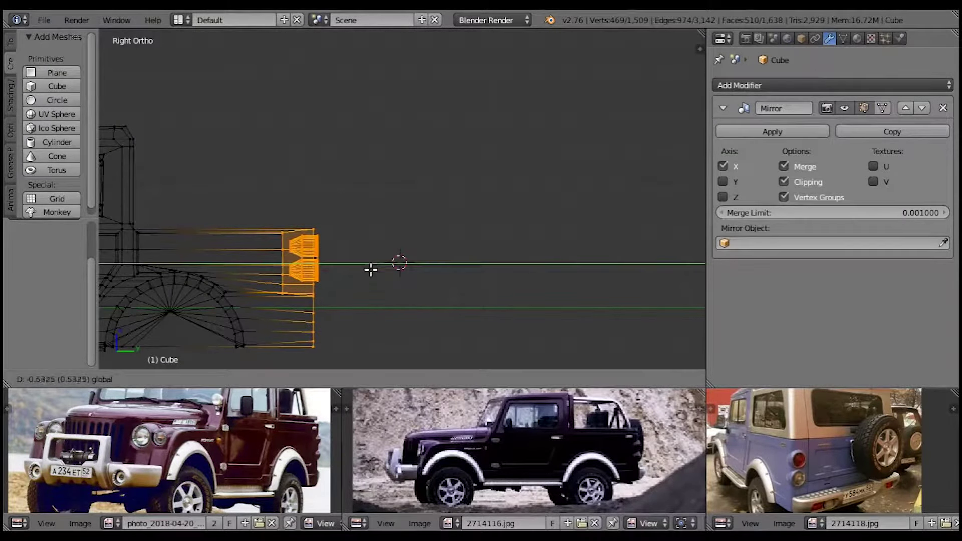
pyautogui.click(346, 266)
pyautogui.moveTo(346, 265); pyautogui.dragTo(381, 236, button='middle')
pyautogui.scroll(-3, 394, 227)
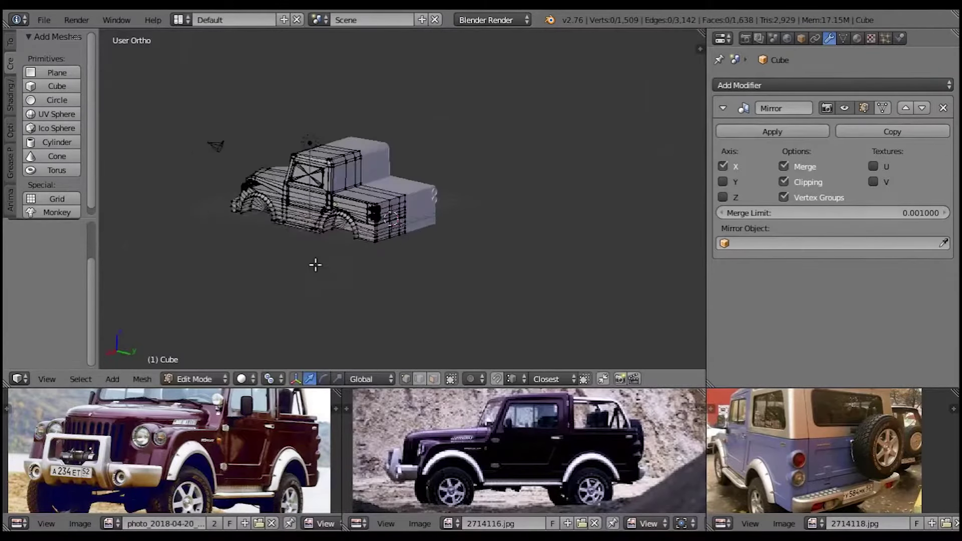
pyautogui.scroll(4, 315, 265)
pyautogui.scroll(3, 386, 258)
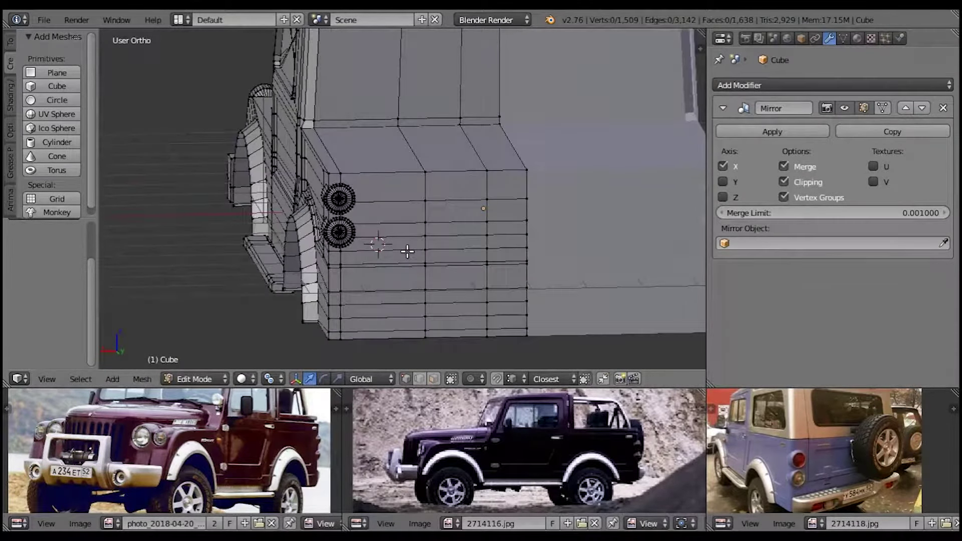
# Step: Slide a vertical edge loop on the bed side panel to a new position
pyautogui.moveTo(407, 251); pyautogui.dragTo(354, 243, button='middle')
pyautogui.rightClick(358, 244)
pyautogui.moveTo(414, 259); pyautogui.dragTo(404, 318, button='middle')
pyautogui.keyDown('alt'); pyautogui.rightClick(431, 167); pyautogui.keyUp('alt')
pyautogui.moveTo(431, 167); pyautogui.dragTo(399, 180, button='middle')
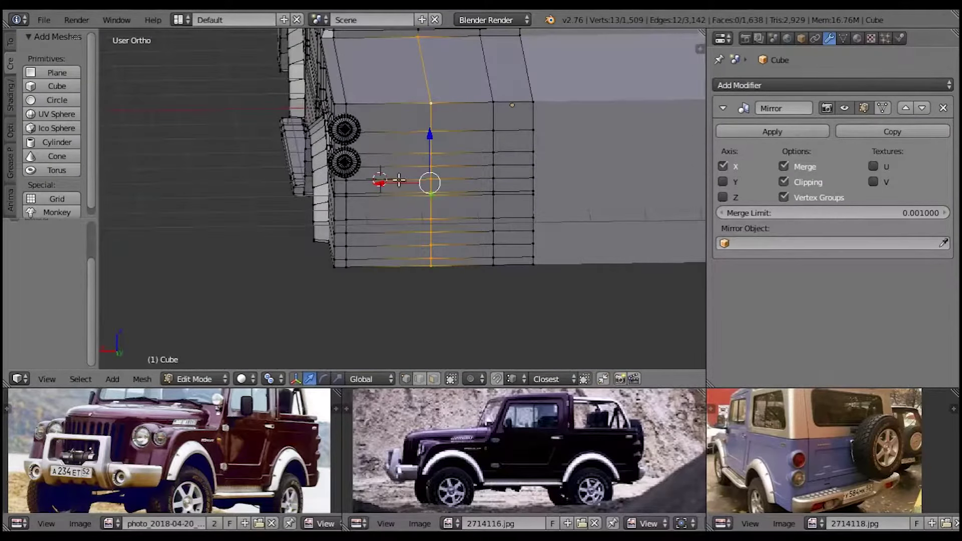
pyautogui.click(344, 173)
pyautogui.press('a')
# Step: Orbit around the jeep to inspect the rear corner lights and bed from above
pyautogui.moveTo(386, 178)
pyautogui.mouseDown(button='middle')
pyautogui.moveTo(445, 202)
pyautogui.moveTo(368, 193)
pyautogui.moveTo(377, 211)
pyautogui.moveTo(366, 246)
pyautogui.moveTo(501, 281)
pyautogui.mouseUp(button='middle')
pyautogui.press('a')
pyautogui.scroll(-5, 366, 246)
pyautogui.scroll(3, 558, 300)
pyautogui.moveTo(558, 301); pyautogui.dragTo(333, 303, button='middle')
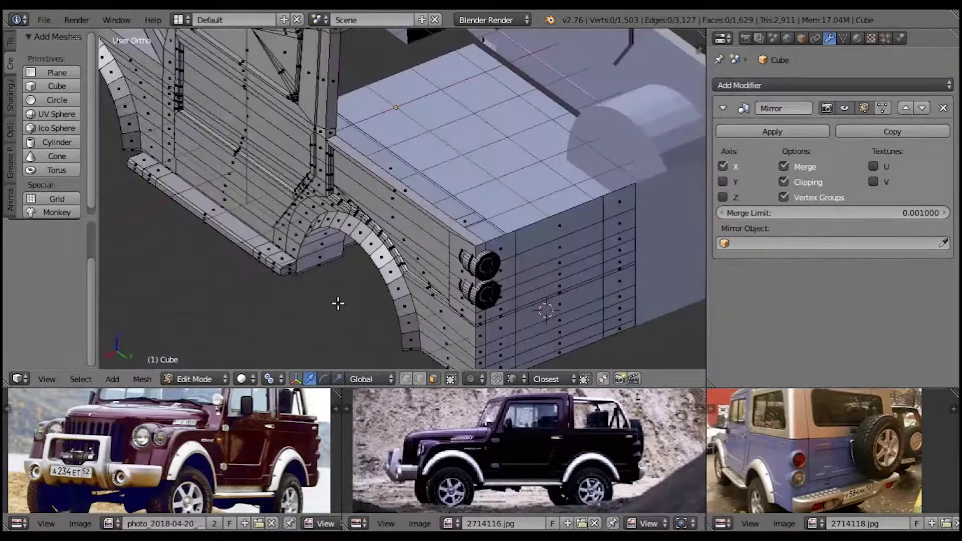
pyautogui.scroll(3, 405, 292)
pyautogui.scroll(-3, 404, 292)
pyautogui.moveTo(404, 292); pyautogui.dragTo(354, 290, button='middle')
pyautogui.scroll(3, 354, 290)
pyautogui.scroll(2, 336, 272)
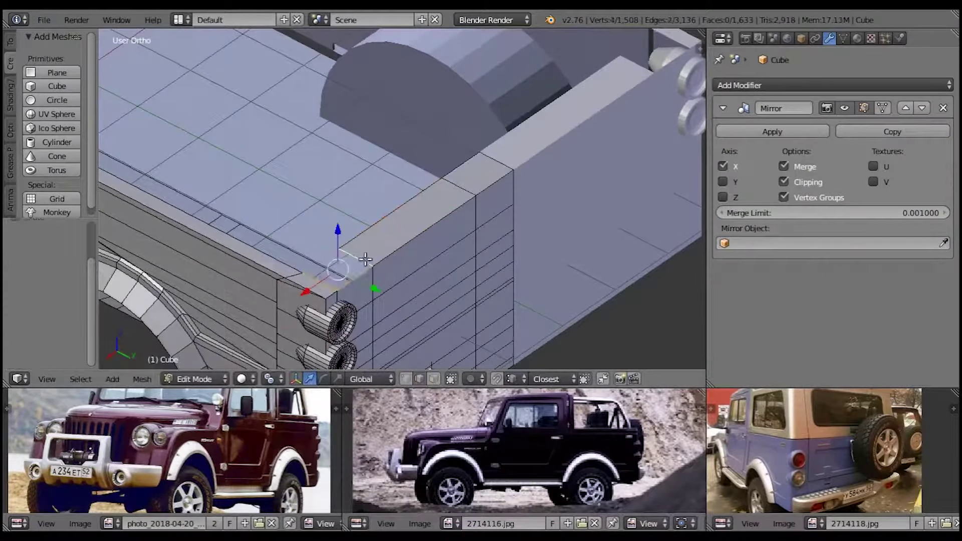
pyautogui.scroll(-3, 365, 258)
pyautogui.moveTo(508, 167)
pyautogui.mouseDown(button='middle')
pyautogui.moveTo(329, 158)
pyautogui.moveTo(455, 269)
pyautogui.mouseUp(button='middle')
pyautogui.scroll(2, 453, 275)
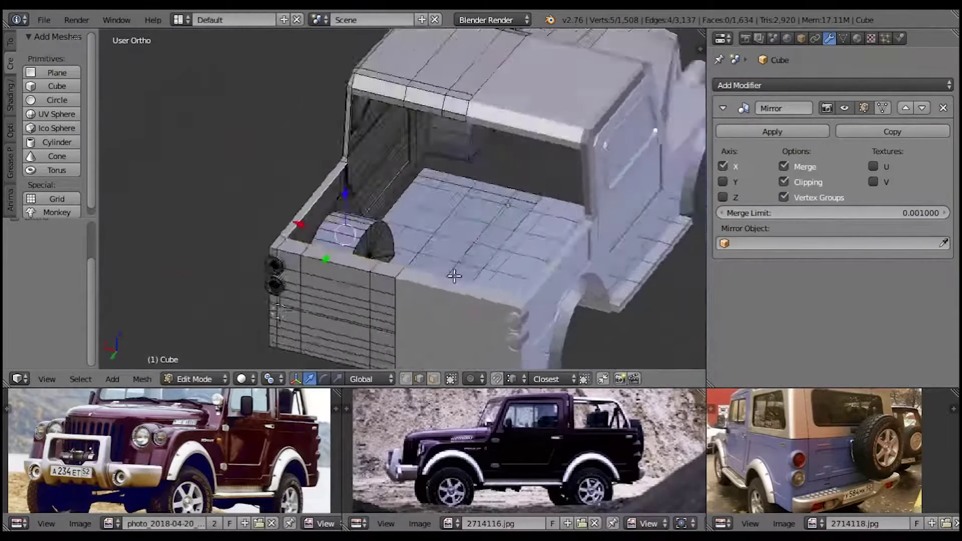
pyautogui.scroll(1, 405, 258)
# Step: Reposition a bed rim edge to reshape the rim
pyautogui.press('a')
pyautogui.scroll(-4, 343, 231)
pyautogui.moveTo(489, 243); pyautogui.dragTo(506, 284, button='middle')
pyautogui.scroll(5, 480, 300)
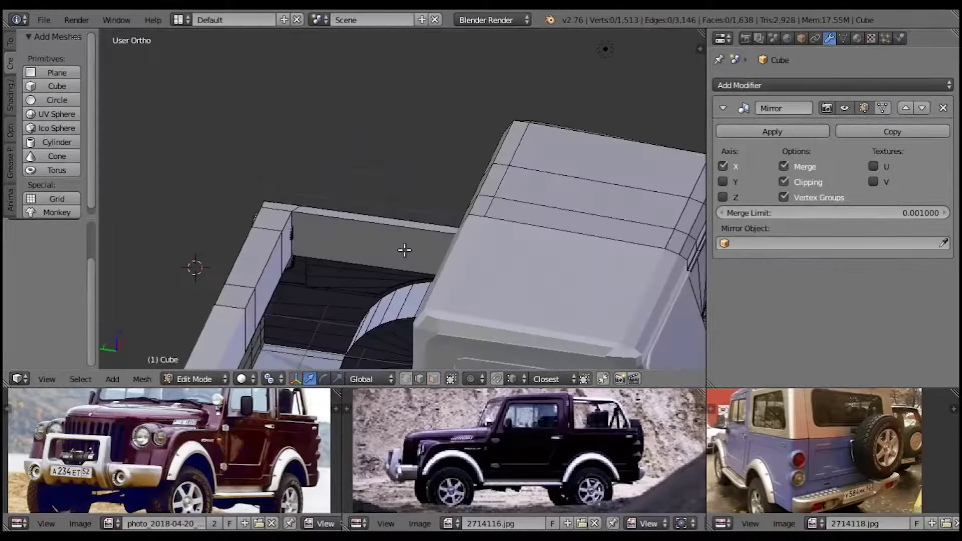
pyautogui.keyDown('ctrl'); pyautogui.scroll(-1, 403, 250); pyautogui.keyUp('ctrl')
pyautogui.rightClick(269, 218)
pyautogui.click(214, 275)
pyautogui.press('a')
# Step: Select an edge on the rear wheel arch to place the wheel
pyautogui.scroll(-5, 311, 64)
pyautogui.moveTo(311, 64)
pyautogui.mouseDown(button='middle')
pyautogui.moveTo(428, 258)
pyautogui.moveTo(416, 245)
pyautogui.mouseUp(button='middle')
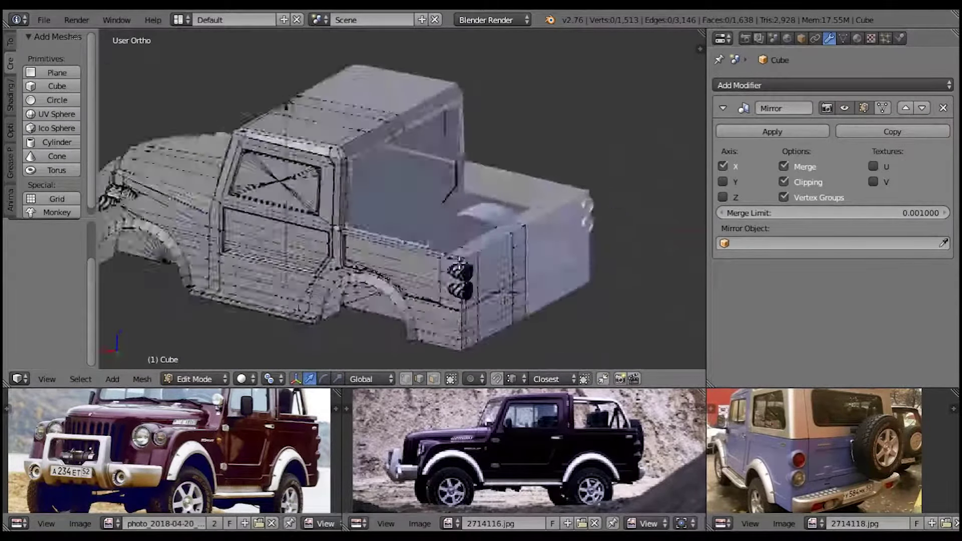
pyautogui.moveTo(418, 246); pyautogui.dragTo(428, 241, button='middle')
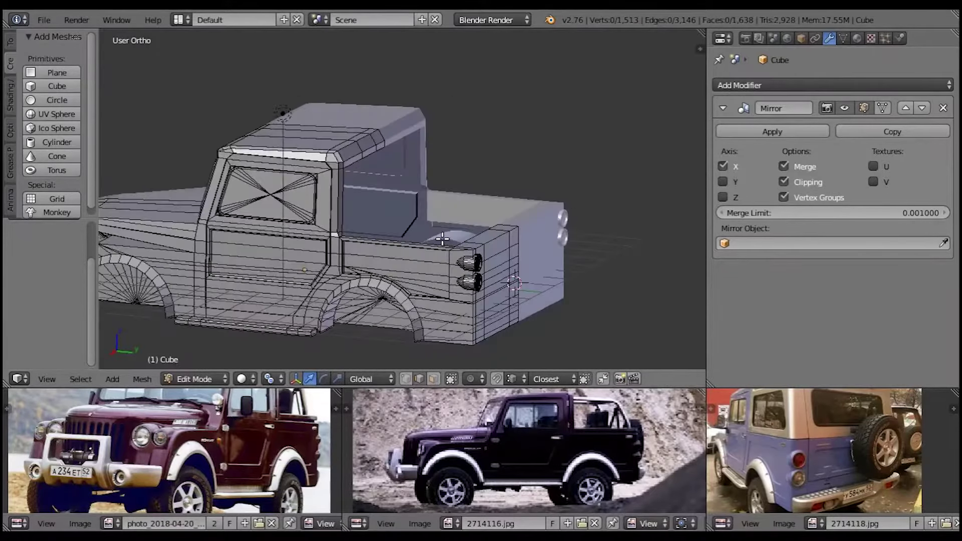
pyautogui.scroll(-3, 429, 241)
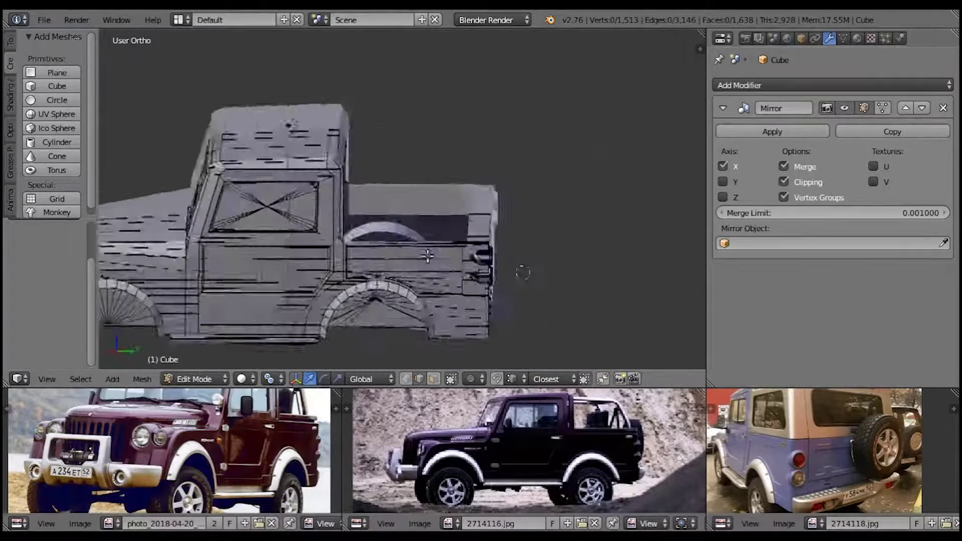
pyautogui.moveTo(428, 255); pyautogui.dragTo(311, 249, button='middle')
pyautogui.scroll(4, 311, 248)
pyautogui.scroll(-6, 341, 245)
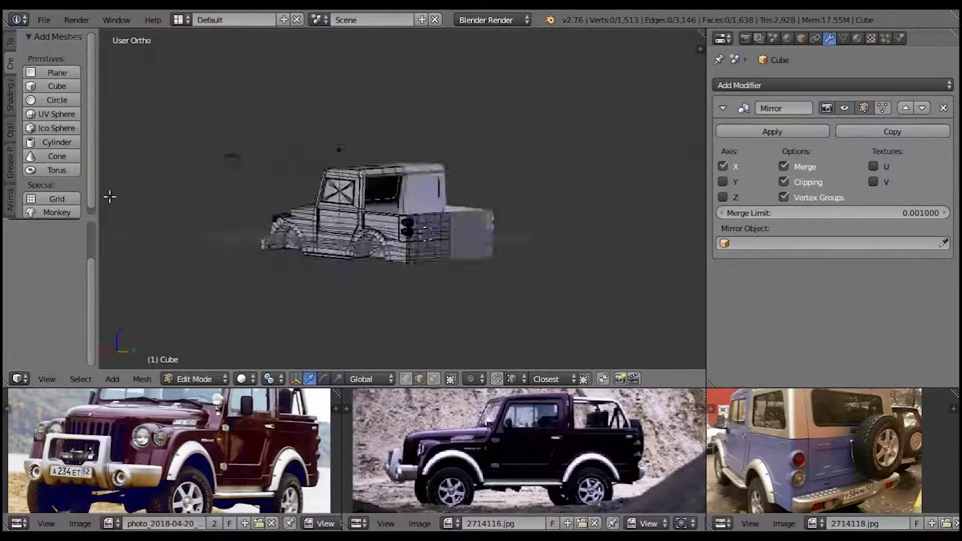
pyautogui.moveTo(341, 245)
pyautogui.mouseDown(button='middle')
pyautogui.moveTo(301, 226)
pyautogui.moveTo(326, 201)
pyautogui.mouseUp(button='middle')
pyautogui.scroll(6, 325, 190)
pyautogui.rightClick(325, 171)
pyautogui.scroll(-2, 301, 243)
pyautogui.moveTo(300, 242)
pyautogui.mouseDown(button='middle')
pyautogui.moveTo(261, 210)
pyautogui.moveTo(281, 201)
pyautogui.mouseUp(button='middle')
pyautogui.click(44, 20)
# Step: Add a 32-vertex wheel cylinder at the rear arch and push it outward along X
pyautogui.click(68, 127)
pyautogui.scroll(5, 49, 295)
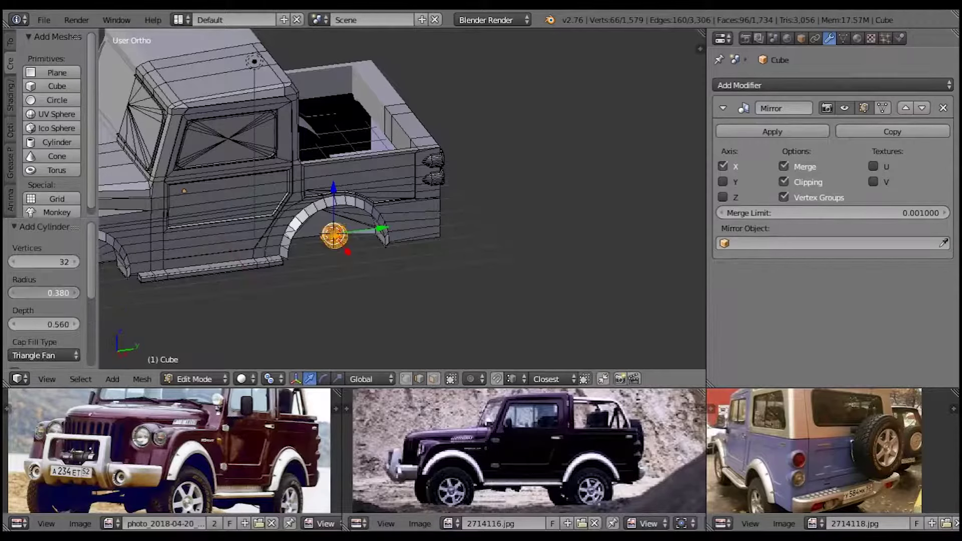
pyautogui.press('KP_3')
pyautogui.scroll(-3, 394, 150)
pyautogui.scroll(4, 396, 213)
pyautogui.scroll(-3, 40, 322)
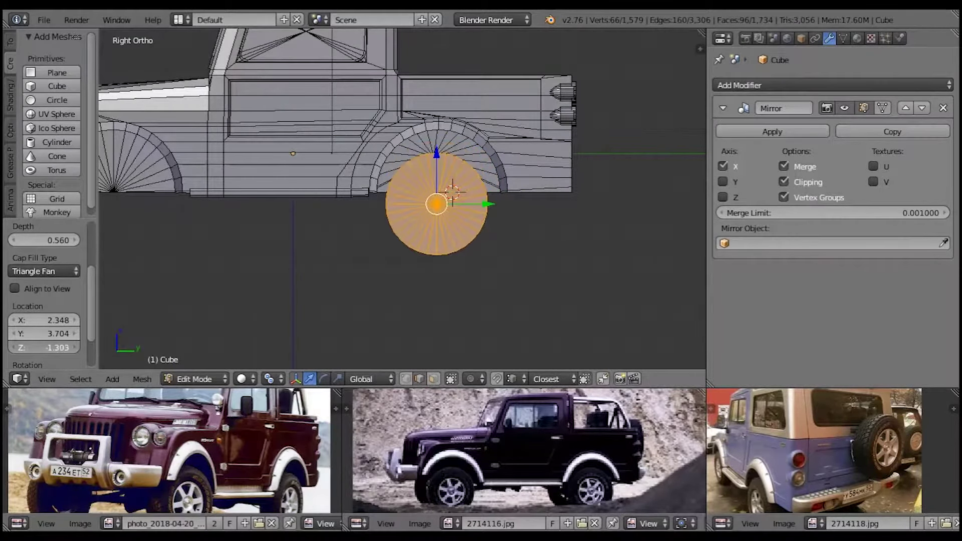
pyautogui.moveTo(579, 212); pyautogui.dragTo(351, 225, button='middle')
pyautogui.moveTo(42, 320); pyautogui.dragTo(81, 320)
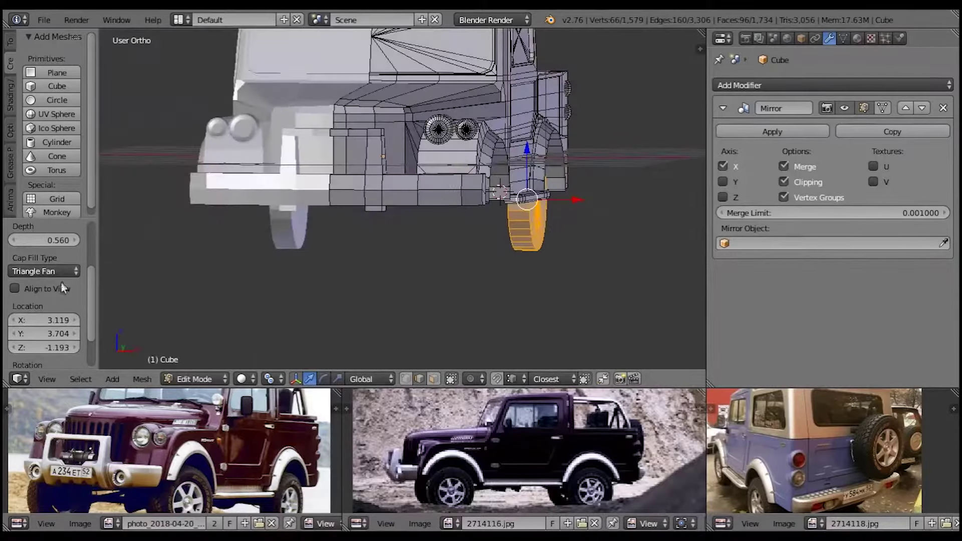
pyautogui.moveTo(351, 225); pyautogui.dragTo(144, 221, button='middle')
pyautogui.scroll(3, 389, 275)
pyautogui.scroll(3, 401, 266)
# Step: Inset the wheel's outer face twice to form a rim and smaller hub disc
pyautogui.press('a')
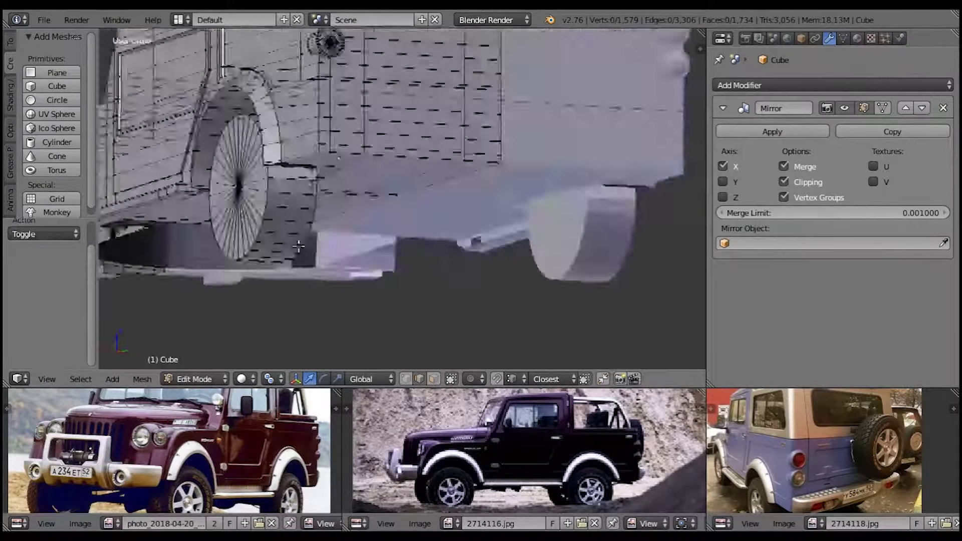
pyautogui.scroll(2, 416, 262)
pyautogui.press('l')
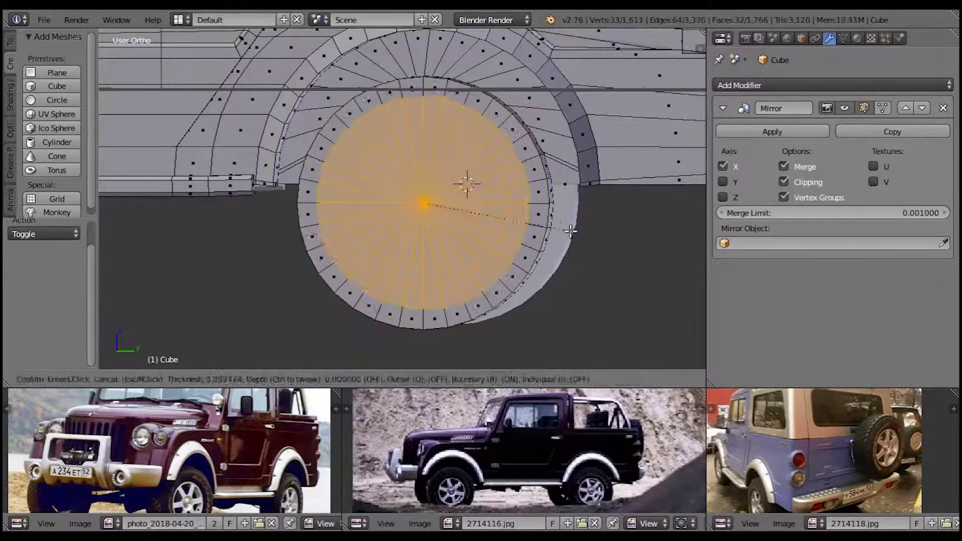
pyautogui.click(583, 235)
pyautogui.moveTo(583, 235); pyautogui.dragTo(293, 254, button='middle')
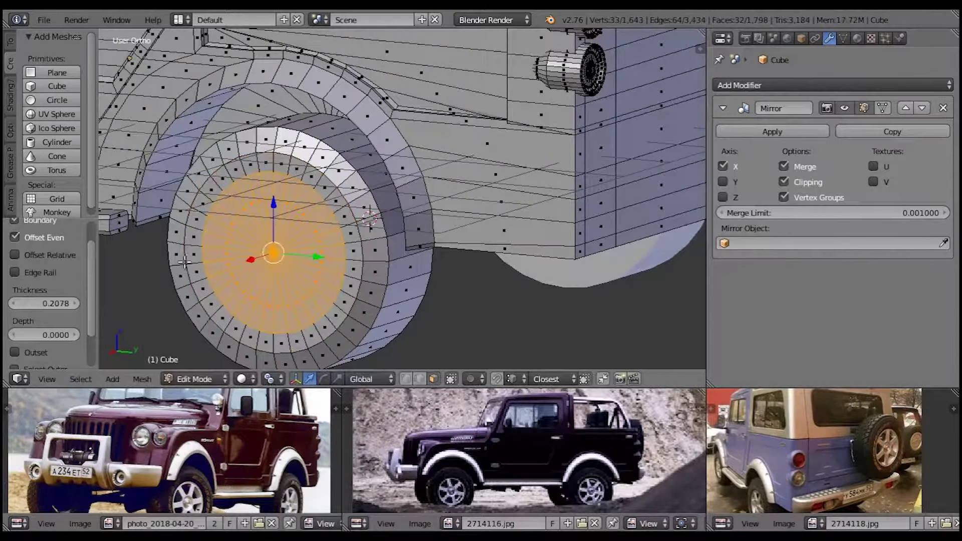
pyautogui.moveTo(254, 325); pyautogui.dragTo(439, 263, button='middle')
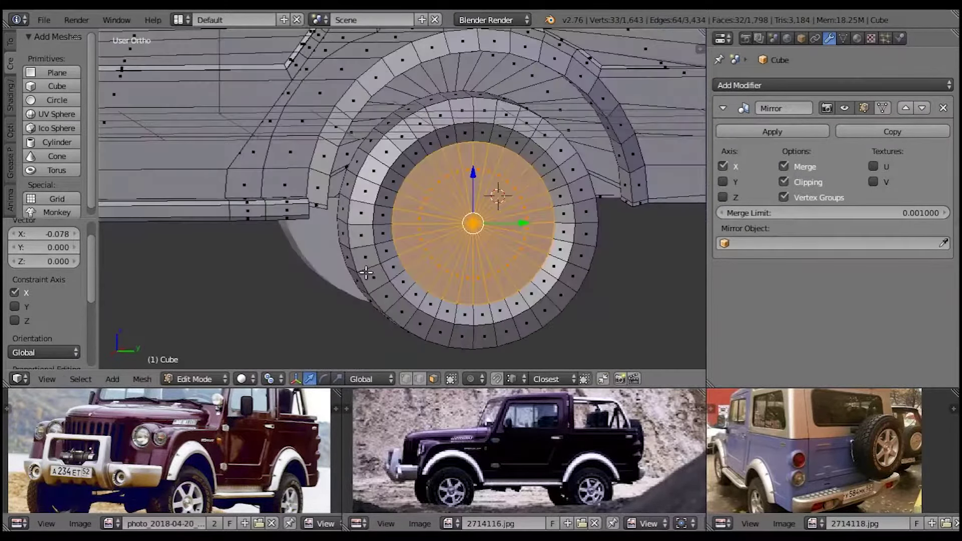
pyautogui.scroll(3, 439, 263)
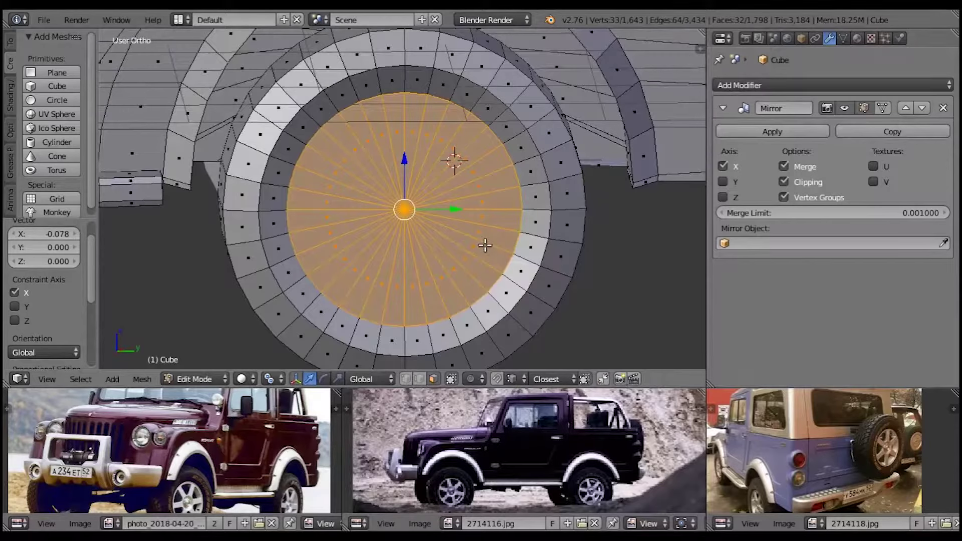
pyautogui.press('i')
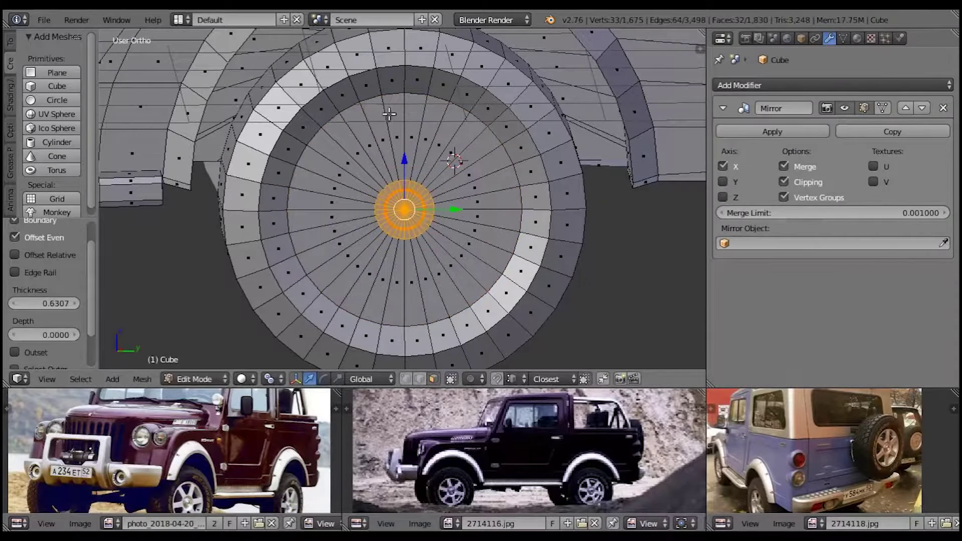
# Step: Inset eight alternating wedge faces and extrude them 0.235 inward, leaving spokes
pyautogui.hotkey('shift', 'd')
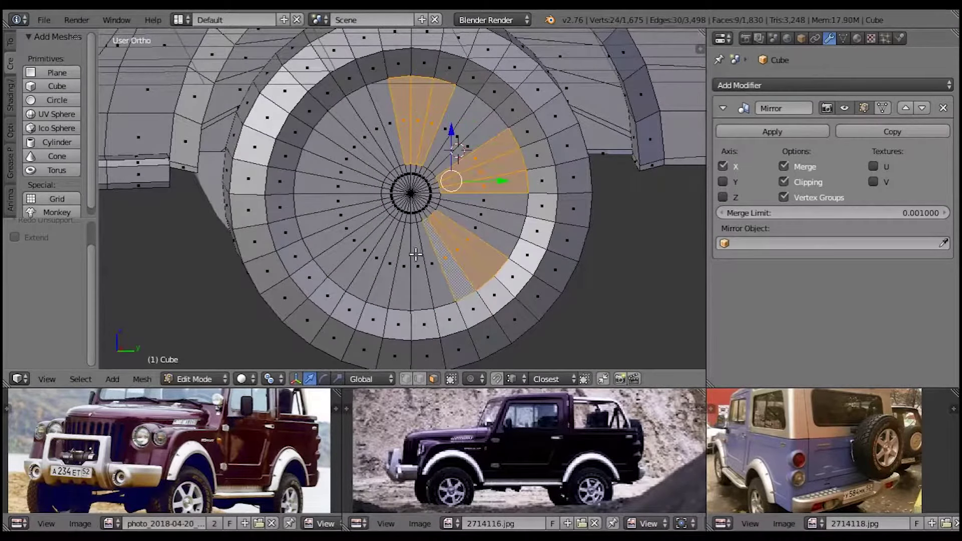
pyautogui.hotkey('shift', 'r')
pyautogui.moveTo(337, 211); pyautogui.dragTo(354, 167, button='middle')
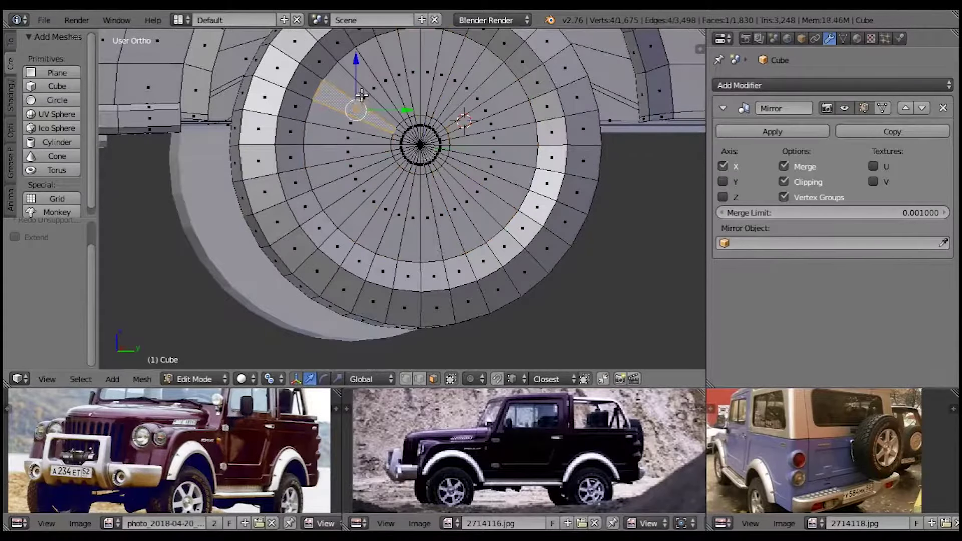
pyautogui.moveTo(426, 92); pyautogui.dragTo(395, 121, button='middle')
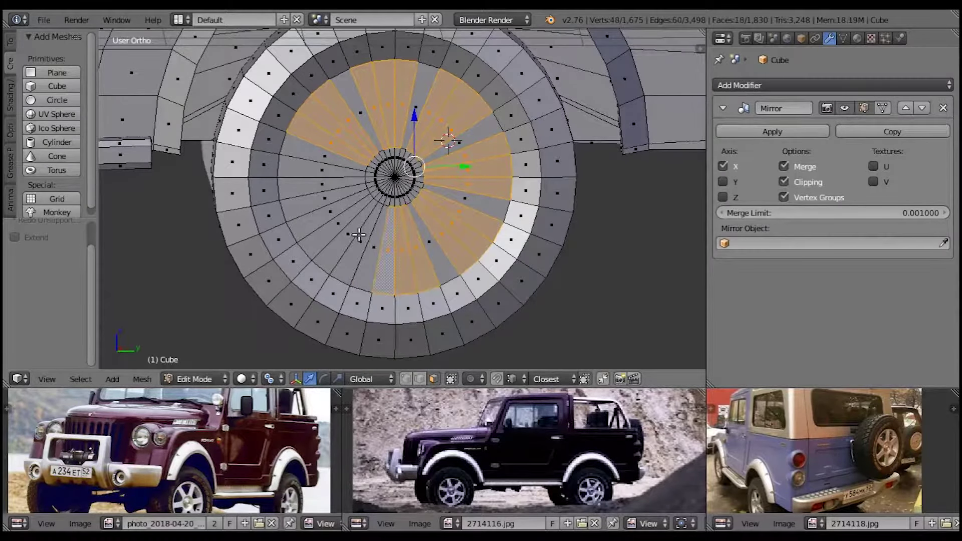
pyautogui.scroll(3, 336, 211)
pyautogui.press('i')
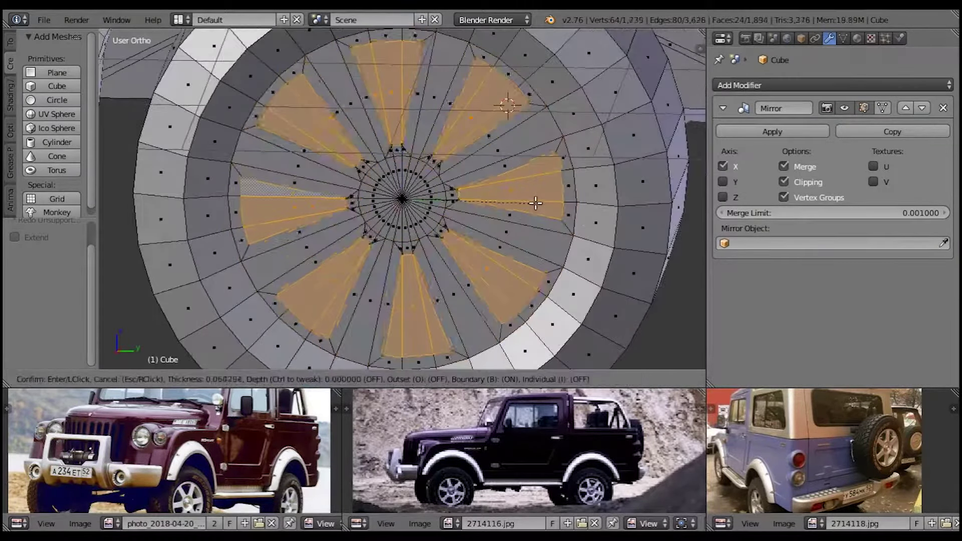
pyautogui.scroll(-1, 541, 203)
pyautogui.press('e')
pyautogui.scroll(-2, 659, 175)
pyautogui.scroll(1, 660, 174)
pyautogui.scroll(-3, 272, 209)
pyautogui.press('KP_3')
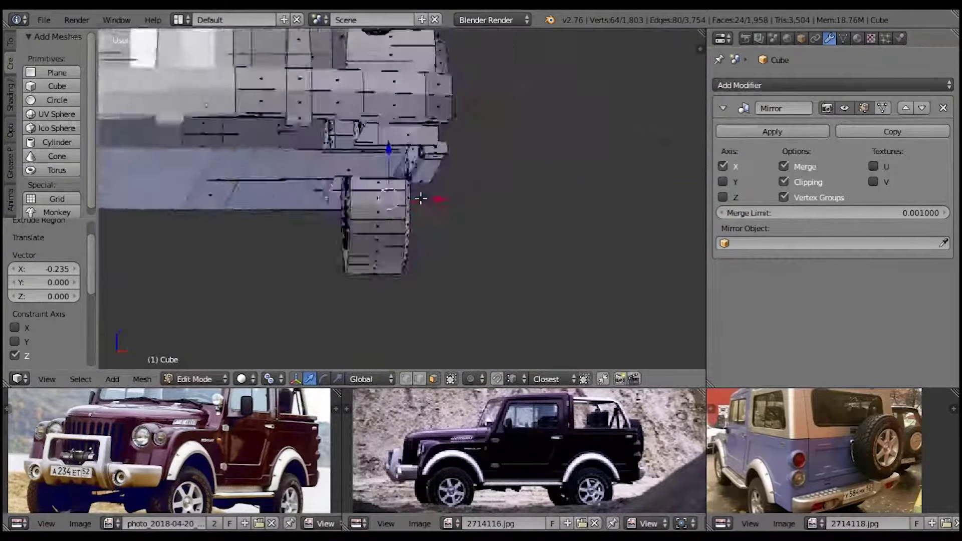
# Step: Bevel the wheel's outer edge loop
pyautogui.press('a')
pyautogui.moveTo(276, 219); pyautogui.dragTo(405, 279, button='middle')
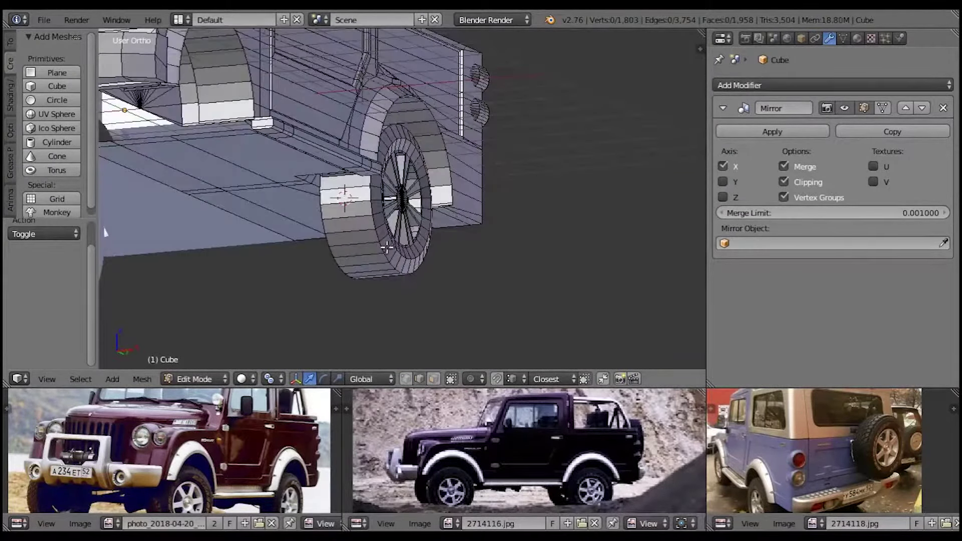
pyautogui.scroll(3, 322, 213)
pyautogui.hotkey('ctrl', 'b')
pyautogui.click(438, 254)
pyautogui.press('a')
# Step: Extrude an axle stub from the wheel's back, delete the stray vertex, and adjust its end loop
pyautogui.moveTo(438, 254); pyautogui.dragTo(464, 227, button='middle')
pyautogui.scroll(2, 464, 227)
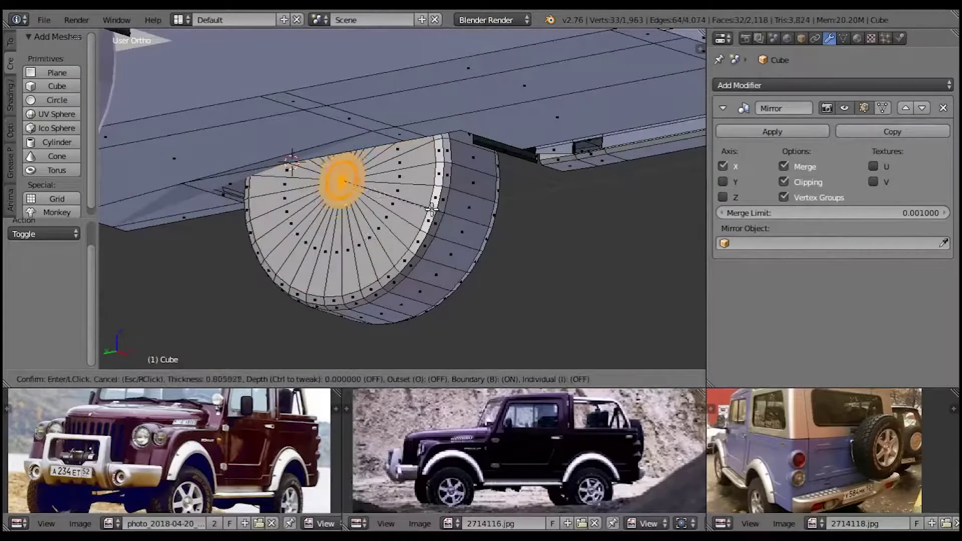
pyautogui.press('e')
pyautogui.moveTo(412, 220); pyautogui.dragTo(325, 220, button='middle')
pyautogui.press('a')
pyautogui.scroll(5, 397, 343)
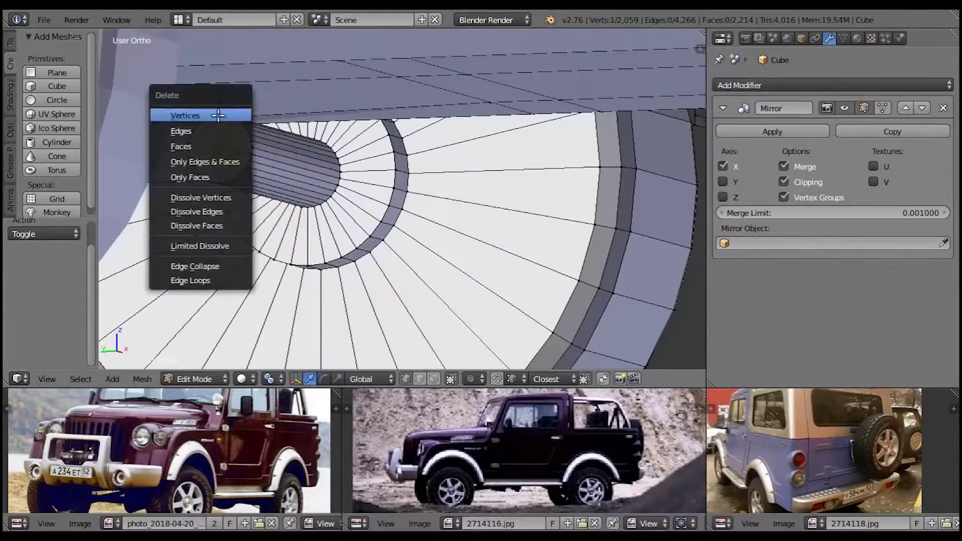
pyautogui.click(218, 115)
pyautogui.scroll(-5, 219, 116)
pyautogui.keyDown('alt'); pyautogui.rightClick(187, 183); pyautogui.keyUp('alt')
pyautogui.press('g')
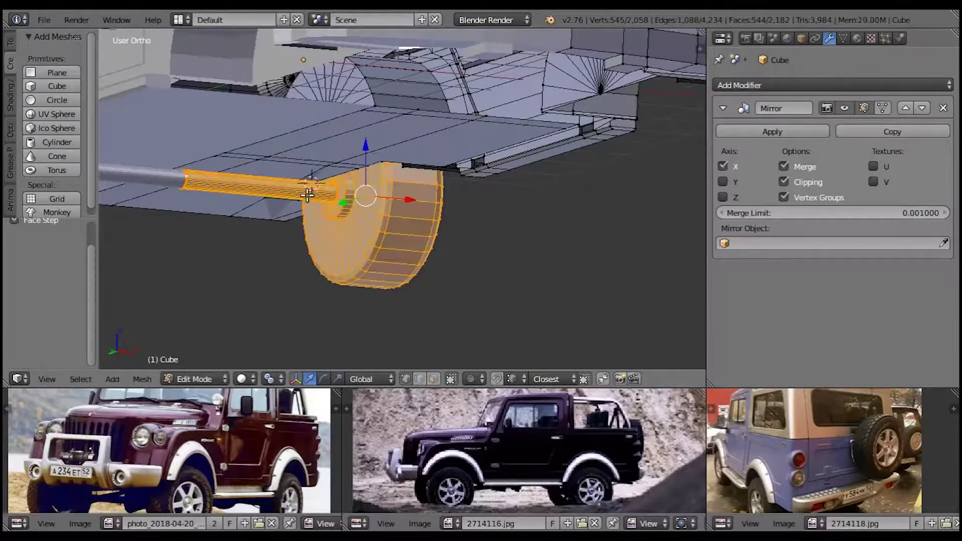
pyautogui.scroll(-5, 307, 194)
pyautogui.moveTo(308, 195); pyautogui.dragTo(288, 184, button='middle')
# Step: Duplicate the wheel with its axle and move it 8.211 along Y into the front arch
pyautogui.hotkey('shift', 'd')
pyautogui.press('x')
pyautogui.click(142, 193)
pyautogui.press('KP_3')
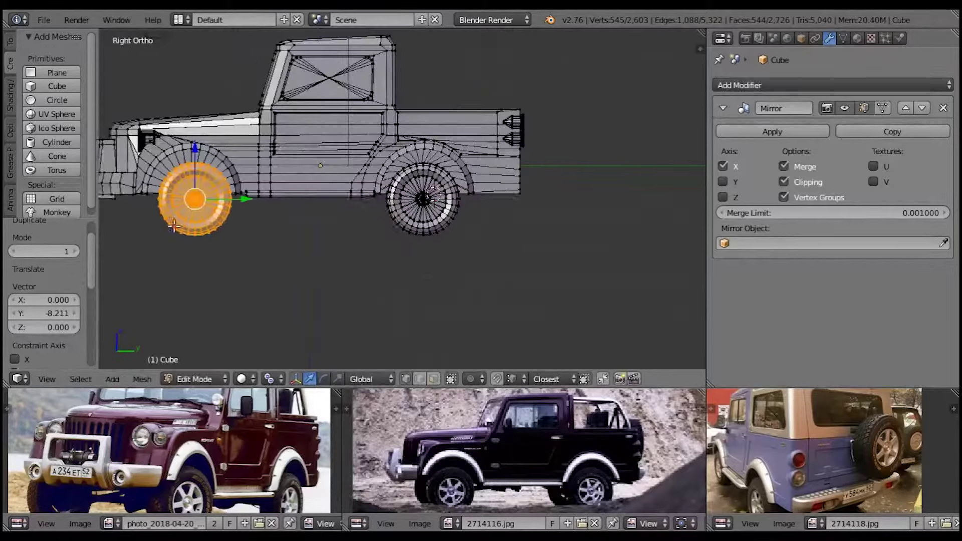
pyautogui.press('a')
pyautogui.moveTo(142, 193)
pyautogui.mouseDown(button='middle')
pyautogui.moveTo(393, 178)
pyautogui.moveTo(379, 223)
pyautogui.moveTo(372, 214)
pyautogui.mouseUp(button='middle')
pyautogui.press('KP_3')
# Step: Preview the truck in object mode with rendered shading, then resume mesh editing
pyautogui.press('Tab')
pyautogui.hotkey('shift', 'z')
pyautogui.hotkey('shift', 'z')
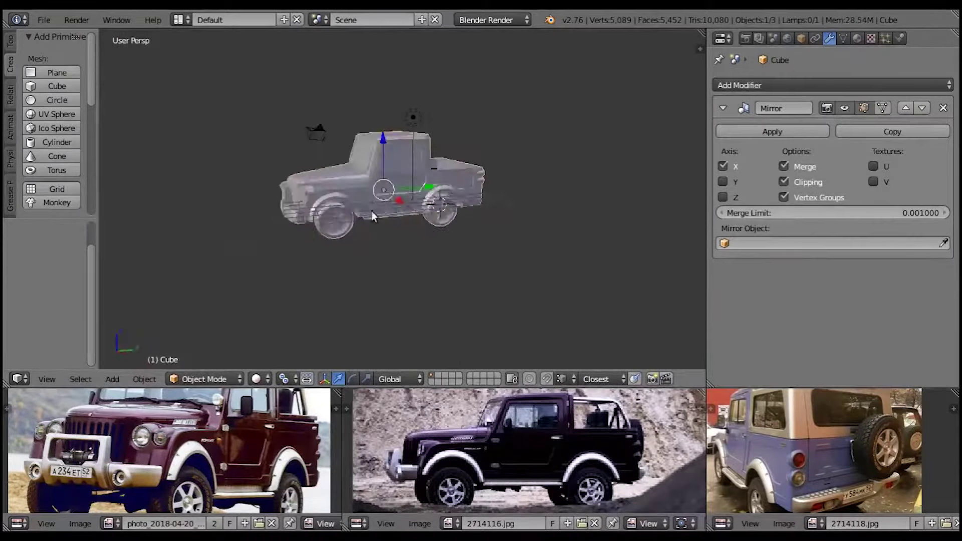
pyautogui.moveTo(435, 195); pyautogui.dragTo(365, 182, button='middle')
pyautogui.press('Tab')
pyautogui.scroll(5, 361, 262)
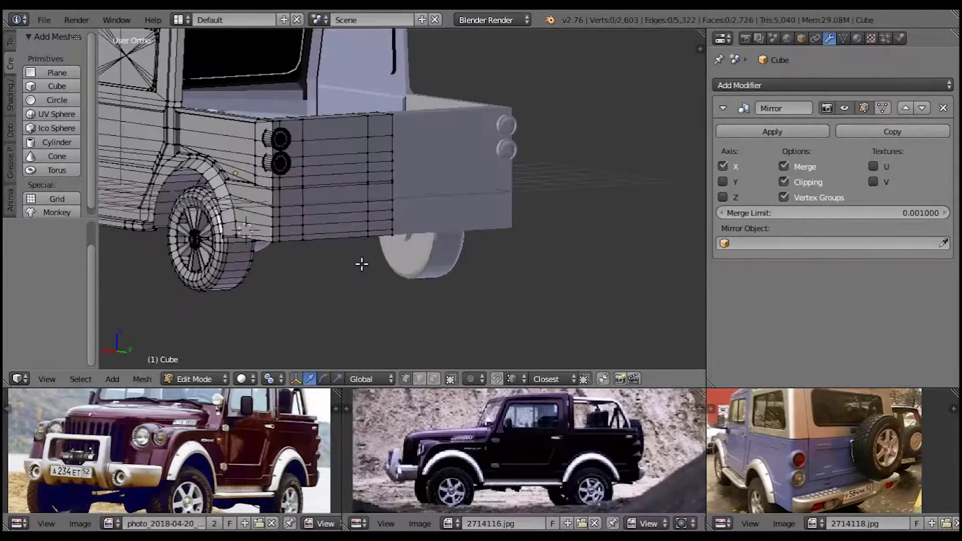
# Step: In face mode, extrude the lower rear faces outward into a bumper
pyautogui.scroll(3, 367, 279)
pyautogui.click(433, 379)
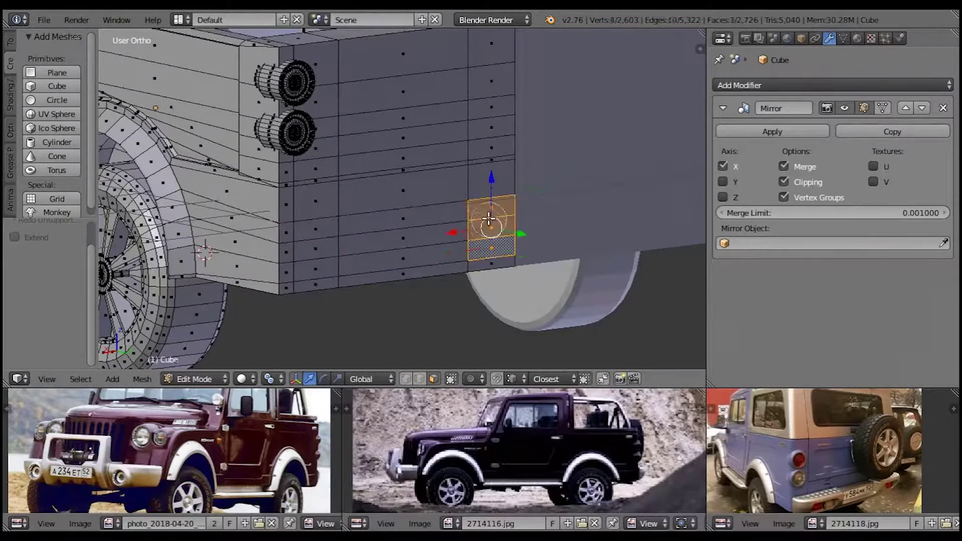
pyautogui.moveTo(300, 262); pyautogui.dragTo(397, 294, button='middle')
pyautogui.press('e')
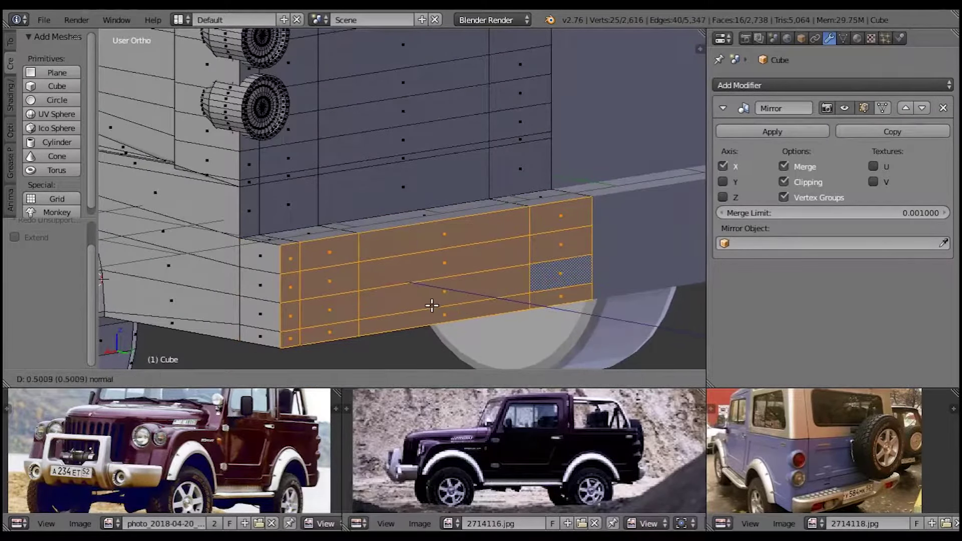
pyautogui.click(432, 305)
# Step: Slant the bumper by moving its edge loop along Y
pyautogui.keyDown('alt'); pyautogui.rightClick(560, 193); pyautogui.keyUp('alt')
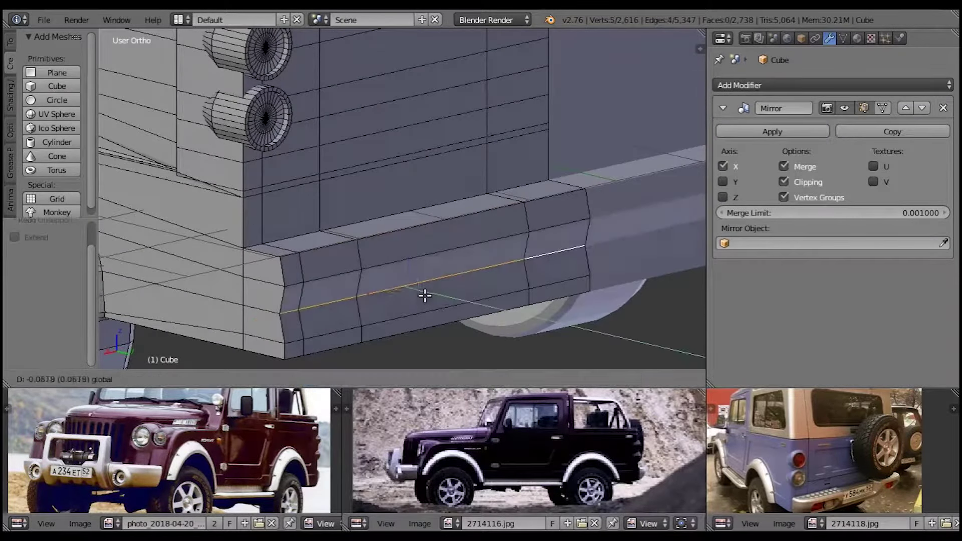
pyautogui.press('g')
pyautogui.press('y')
pyautogui.click(444, 332)
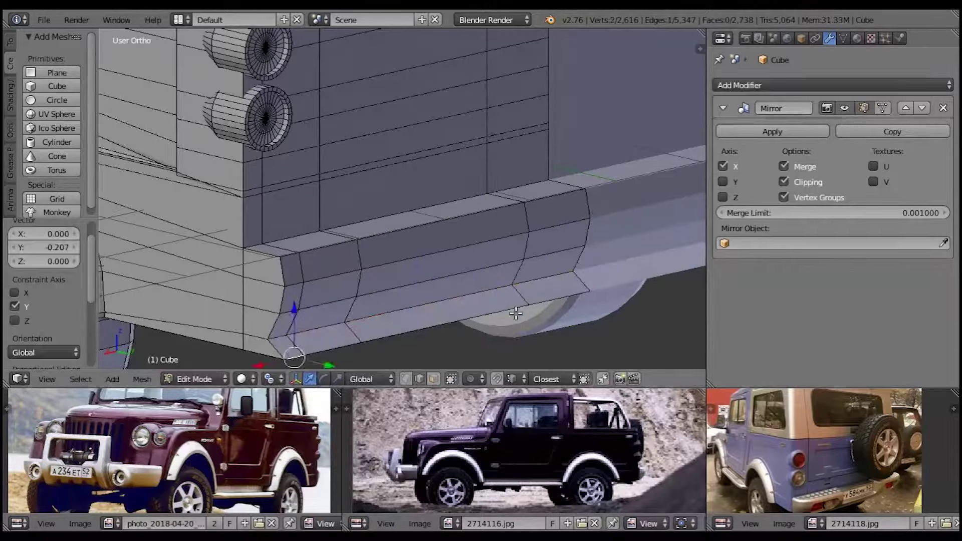
pyautogui.moveTo(444, 332); pyautogui.dragTo(379, 350, button='middle')
pyautogui.press('a')
pyautogui.moveTo(488, 329); pyautogui.dragTo(395, 281, button='middle')
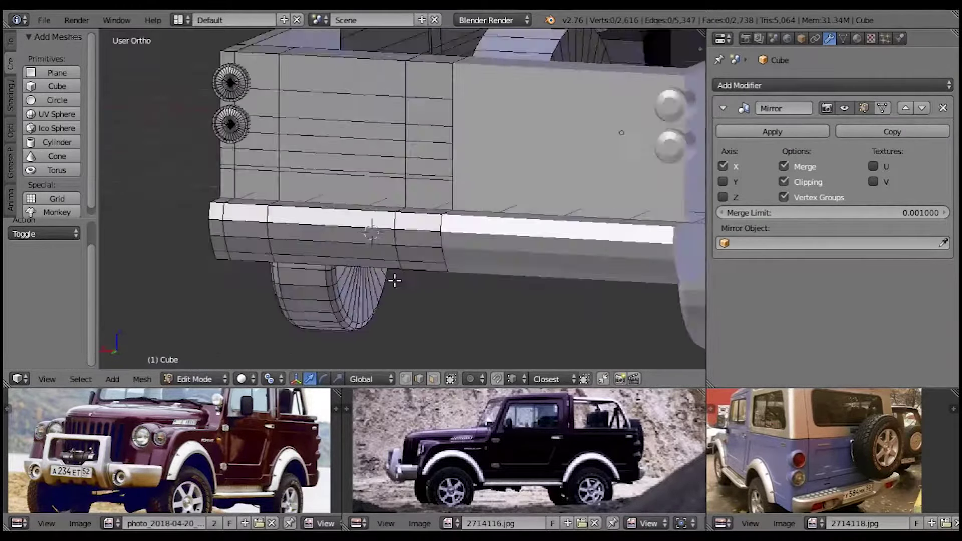
# Step: Delete the bumper corner face and refill the gap with a new face (F)
pyautogui.scroll(-3, 394, 280)
pyautogui.scroll(4, 401, 296)
pyautogui.moveTo(402, 313); pyautogui.dragTo(382, 253, button='middle')
pyautogui.scroll(3, 383, 253)
pyautogui.scroll(1, 468, 350)
pyautogui.scroll(2, 436, 291)
pyautogui.scroll(-2, 450, 254)
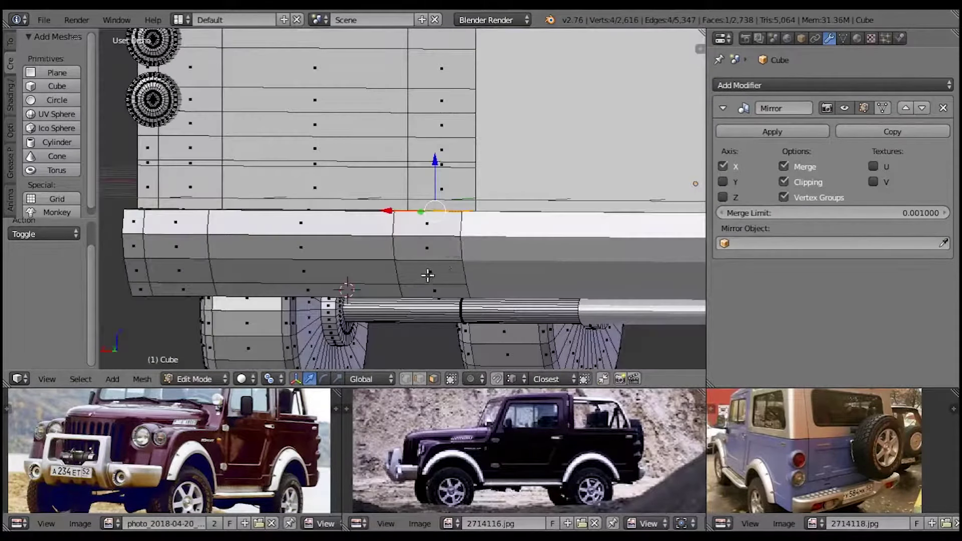
pyautogui.rightClick(429, 258)
pyautogui.press('x')
pyautogui.moveTo(429, 257); pyautogui.dragTo(428, 241, button='middle')
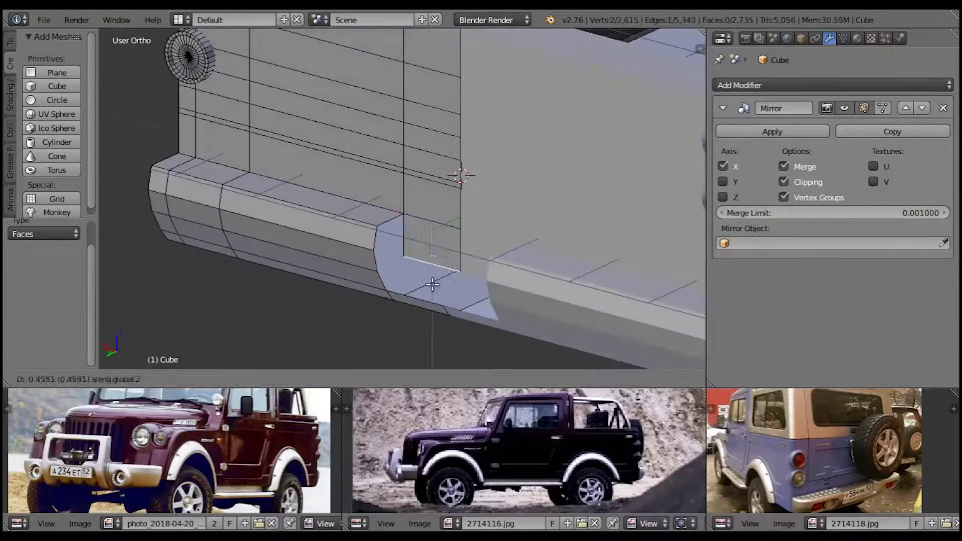
pyautogui.press('f')
pyautogui.press('a')
# Step: Check the bumper corner edges, then clear the selection
pyautogui.moveTo(422, 296)
pyautogui.mouseDown(button='middle')
pyautogui.moveTo(380, 281)
pyautogui.moveTo(397, 249)
pyautogui.mouseUp(button='middle')
pyautogui.press('a')
pyautogui.rightClick(394, 260)
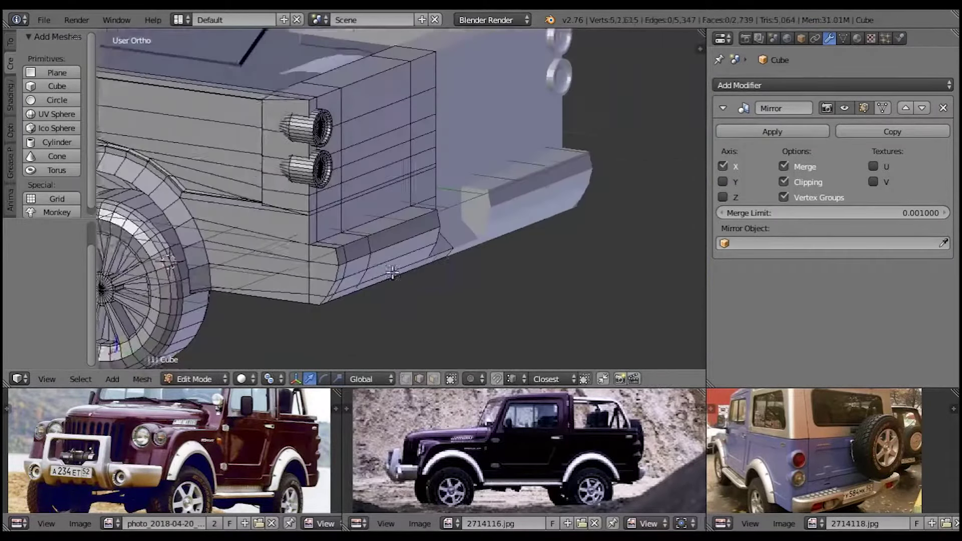
pyautogui.rightClick(397, 249)
pyautogui.press('a')
# Step: Extrude the rear panel face inward to recess it into the body
pyautogui.scroll(-4, 396, 250)
pyautogui.moveTo(504, 235)
pyautogui.mouseDown(button='middle')
pyautogui.moveTo(412, 203)
pyautogui.moveTo(402, 208)
pyautogui.mouseUp(button='middle')
pyautogui.scroll(3, 402, 208)
pyautogui.rightClick(400, 241)
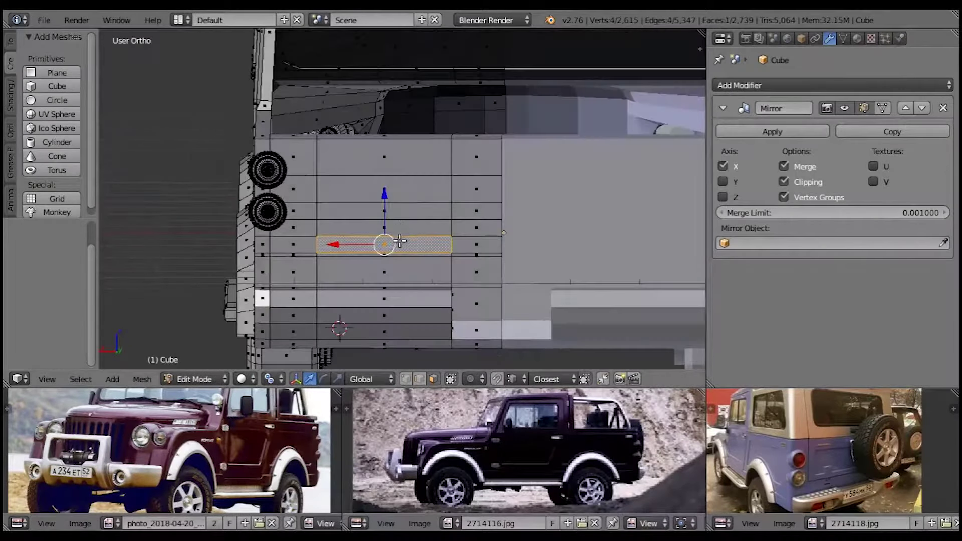
pyautogui.press('e')
pyautogui.click(458, 234)
pyautogui.moveTo(458, 234)
pyautogui.mouseDown(button='middle')
pyautogui.moveTo(404, 281)
pyautogui.moveTo(421, 281)
pyautogui.mouseUp(button='middle')
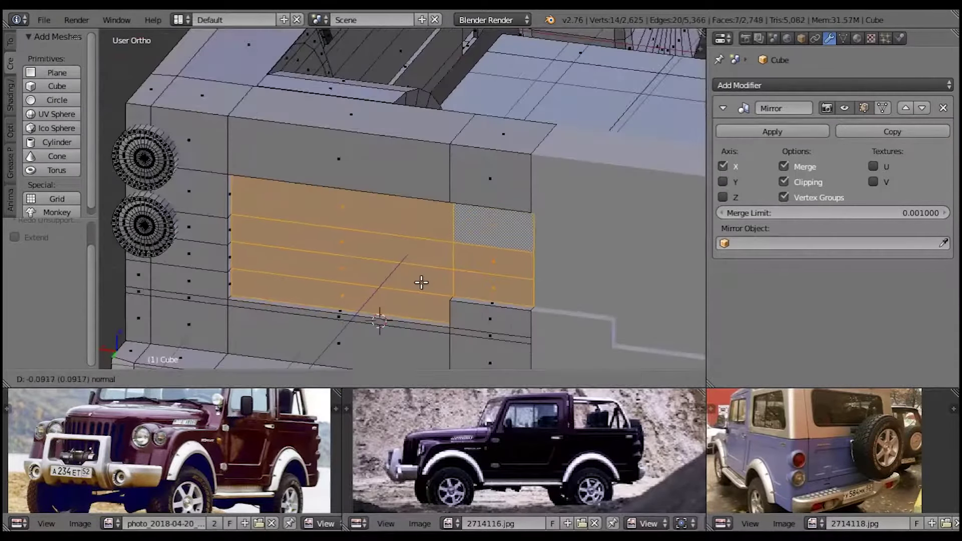
pyautogui.moveTo(470, 247); pyautogui.dragTo(497, 298, button='middle')
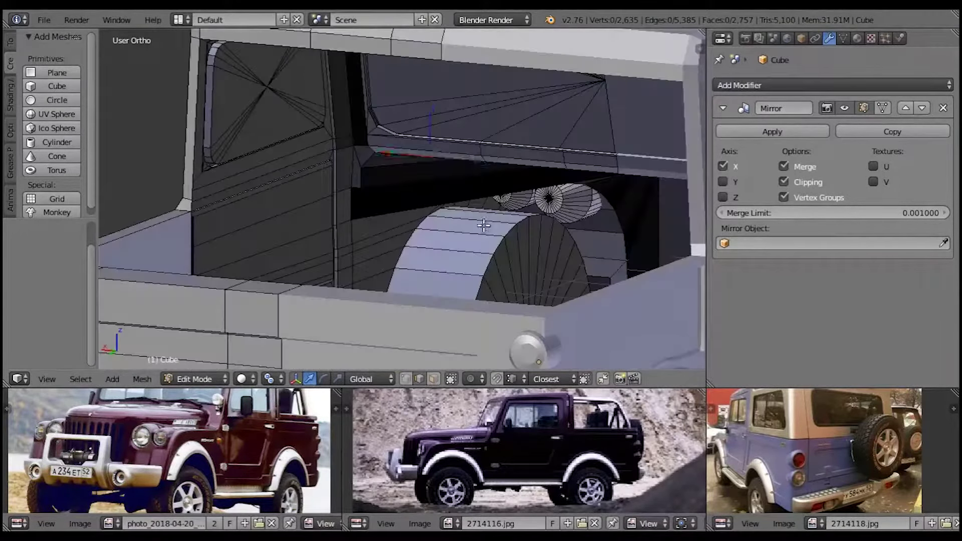
pyautogui.press('a')
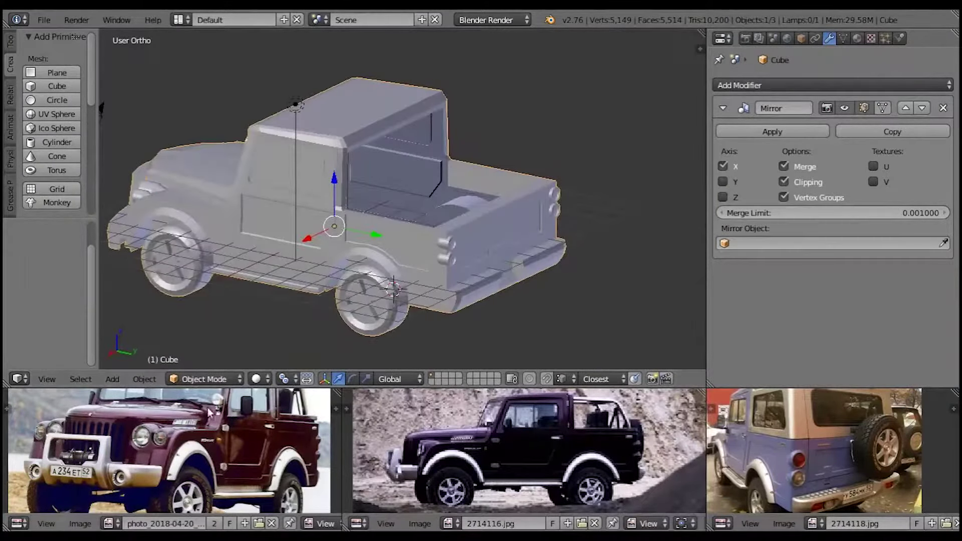
# Step: Look into the pickup bed and pick out the wheel-well housing vertices
pyautogui.moveTo(453, 216)
pyautogui.mouseDown(button='middle')
pyautogui.moveTo(476, 212)
pyautogui.moveTo(436, 244)
pyautogui.moveTo(546, 215)
pyautogui.moveTo(387, 233)
pyautogui.mouseUp(button='middle')
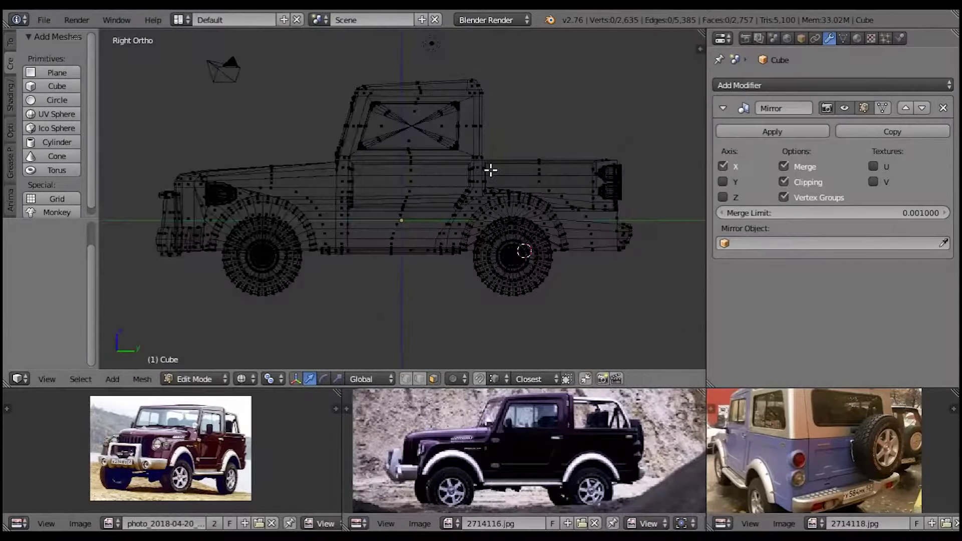
pyautogui.moveTo(319, 62); pyautogui.dragTo(462, 96)
pyautogui.moveTo(511, 152); pyautogui.dragTo(354, 175, button='middle')
pyautogui.scroll(5, 354, 176)
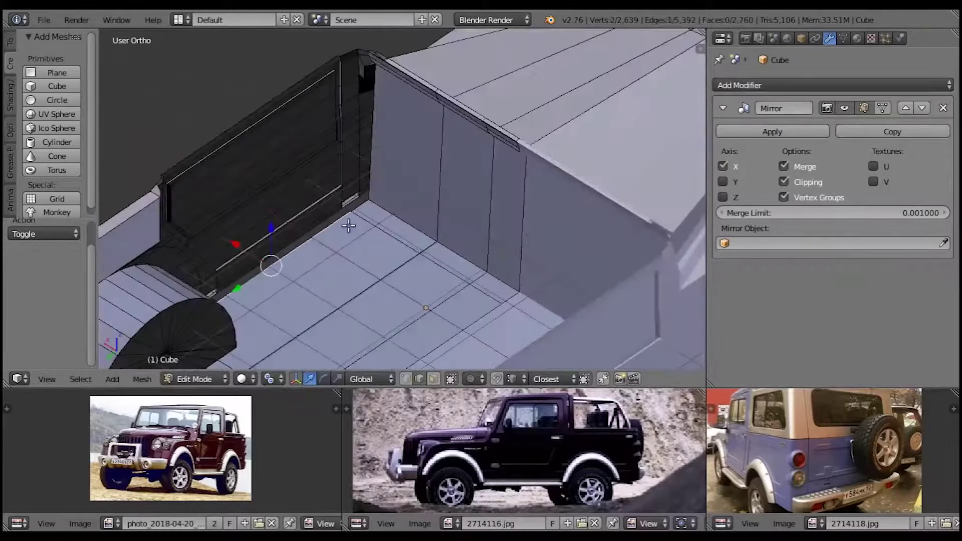
pyautogui.moveTo(349, 226); pyautogui.dragTo(301, 237, button='middle')
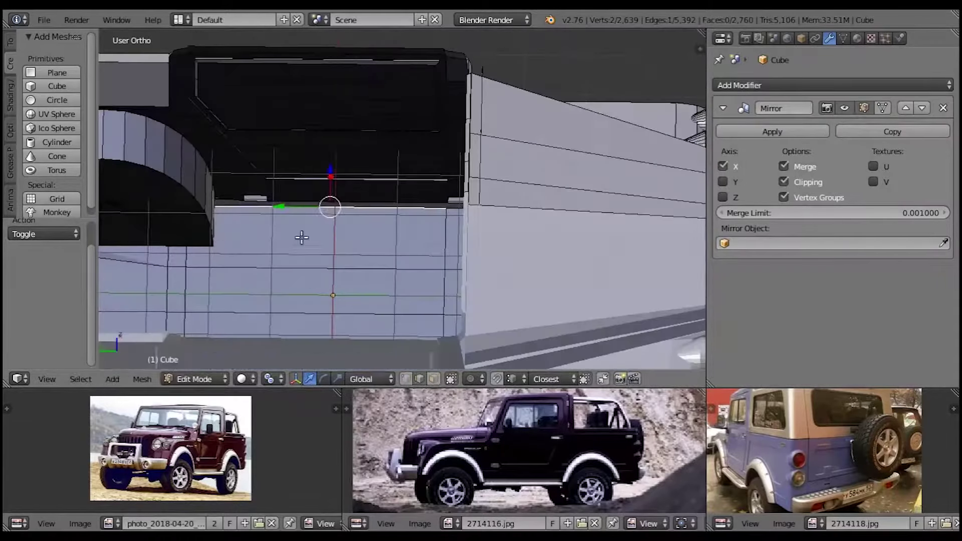
pyautogui.moveTo(294, 118); pyautogui.dragTo(299, 147, button='middle')
pyautogui.press('a')
pyautogui.moveTo(287, 106)
pyautogui.mouseDown(button='middle')
pyautogui.moveTo(354, 191)
pyautogui.moveTo(131, 135)
pyautogui.moveTo(228, 218)
pyautogui.moveTo(419, 134)
pyautogui.moveTo(406, 160)
pyautogui.mouseUp(button='middle')
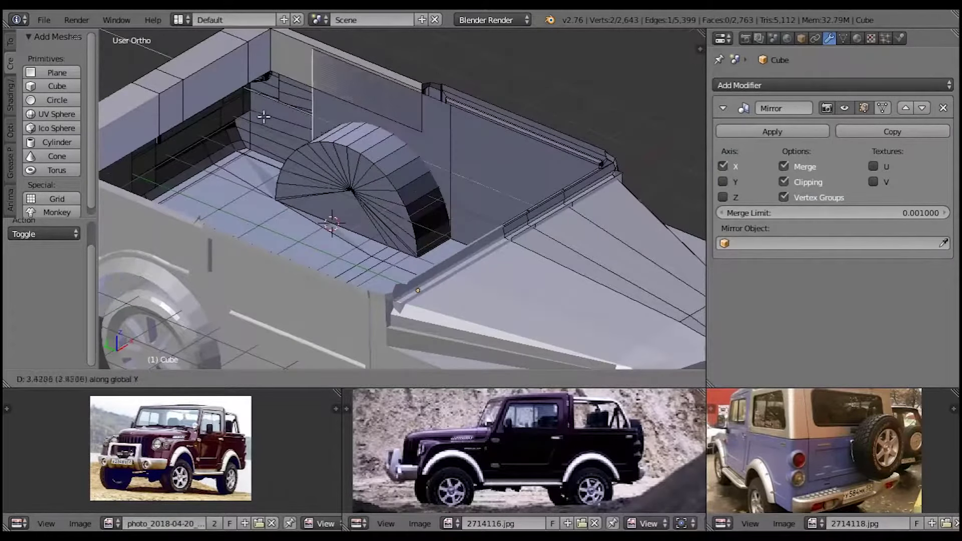
# Step: Move the housing vertices 3.903 along Y and extrude them into the half-round hump
pyautogui.moveTo(300, 77); pyautogui.dragTo(310, 98)
pyautogui.click(388, 126)
pyautogui.moveTo(388, 127); pyautogui.dragTo(411, 141, button='middle')
pyautogui.press('e')
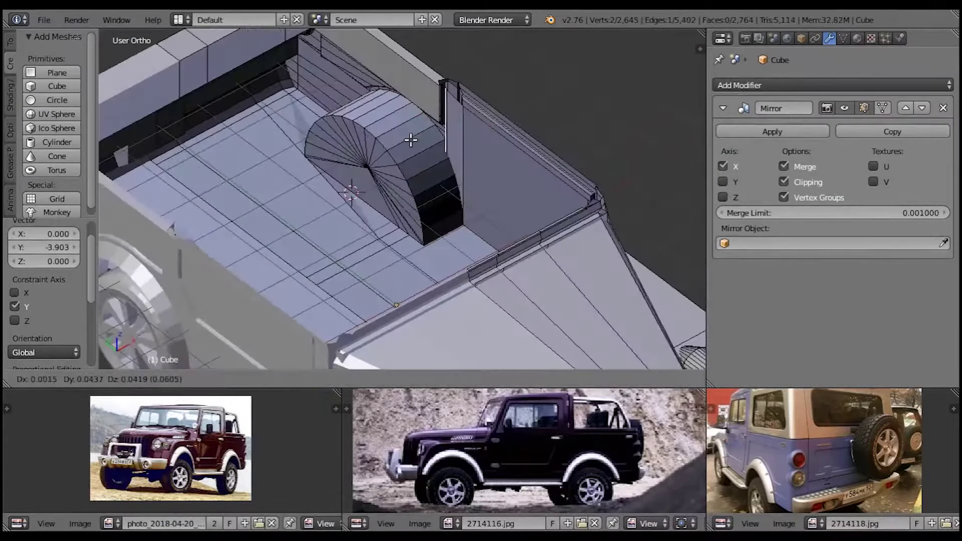
pyautogui.press('a')
pyautogui.scroll(-5, 207, 260)
pyautogui.moveTo(207, 261)
pyautogui.mouseDown(button='middle')
pyautogui.moveTo(328, 314)
pyautogui.moveTo(562, 230)
pyautogui.moveTo(387, 286)
pyautogui.mouseUp(button='middle')
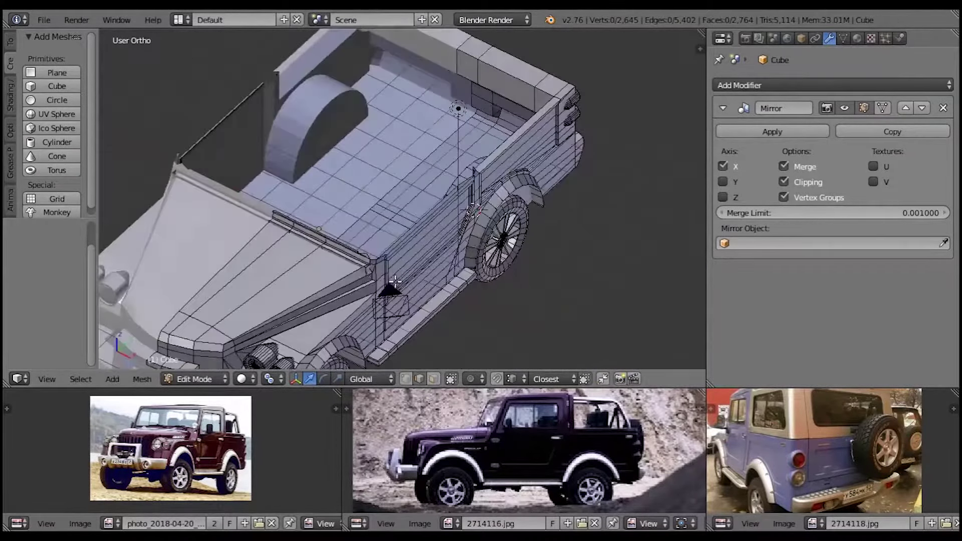
pyautogui.scroll(4, 433, 213)
pyautogui.moveTo(434, 213)
pyautogui.mouseDown(button='middle')
pyautogui.moveTo(508, 219)
pyautogui.moveTo(445, 192)
pyautogui.mouseUp(button='middle')
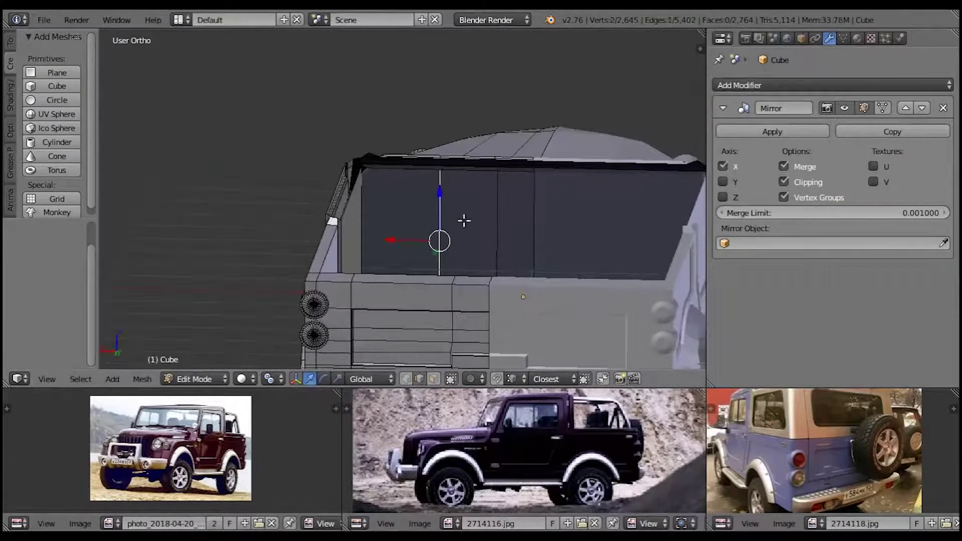
# Step: Widen the new block along X, trim its faces and extrude the seat base
pyautogui.press('x')
pyautogui.press('Return')
pyautogui.moveTo(494, 232); pyautogui.dragTo(442, 383, button='middle')
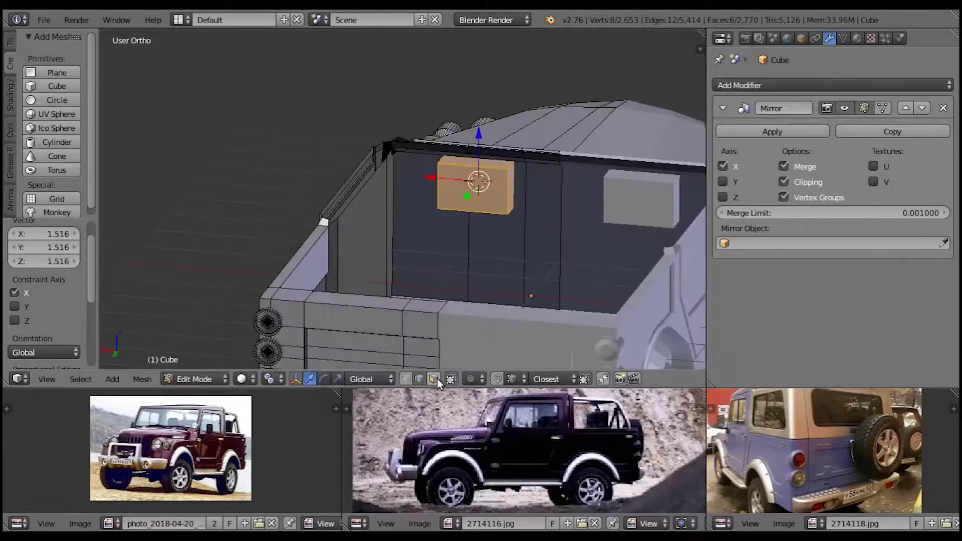
pyautogui.click(514, 189)
pyautogui.moveTo(514, 188)
pyautogui.mouseDown(button='middle')
pyautogui.moveTo(356, 159)
pyautogui.moveTo(435, 143)
pyautogui.mouseUp(button='middle')
pyautogui.press('e')
pyautogui.press('a')
pyautogui.moveTo(515, 183); pyautogui.dragTo(420, 383, button='middle')
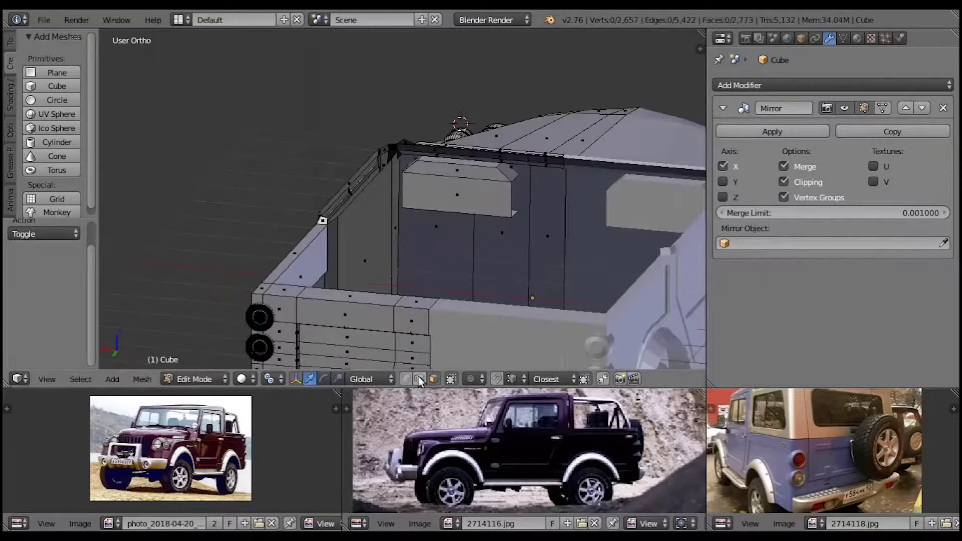
pyautogui.moveTo(543, 219)
pyautogui.mouseDown(button='middle')
pyautogui.moveTo(445, 257)
pyautogui.moveTo(444, 211)
pyautogui.moveTo(468, 215)
pyautogui.moveTo(422, 260)
pyautogui.moveTo(455, 307)
pyautogui.moveTo(448, 266)
pyautogui.moveTo(380, 305)
pyautogui.mouseUp(button='middle')
# Step: Scale the second seat cube and extrude its top face
pyautogui.press('s')
pyautogui.click(455, 308)
pyautogui.press('a')
pyautogui.rightClick(380, 305)
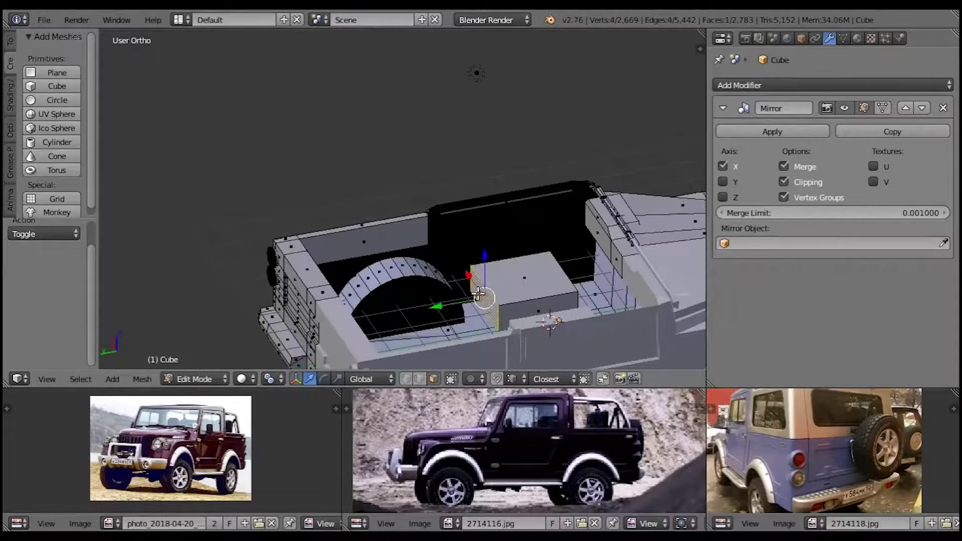
pyautogui.scroll(3, 380, 305)
pyautogui.press('e')
pyautogui.click(380, 251)
# Step: Raise the extruded face 3.237 along Z into an upright backrest
pyautogui.moveTo(379, 251)
pyautogui.mouseDown(button='middle')
pyautogui.moveTo(309, 136)
pyautogui.moveTo(446, 155)
pyautogui.mouseUp(button='middle')
pyautogui.scroll(2, 446, 154)
pyautogui.press('g')
pyautogui.press('z')
pyautogui.click(457, 188)
pyautogui.moveTo(409, 267); pyautogui.dragTo(413, 262, button='middle')
pyautogui.press('a')
pyautogui.hotkey('ctrl', 'r')
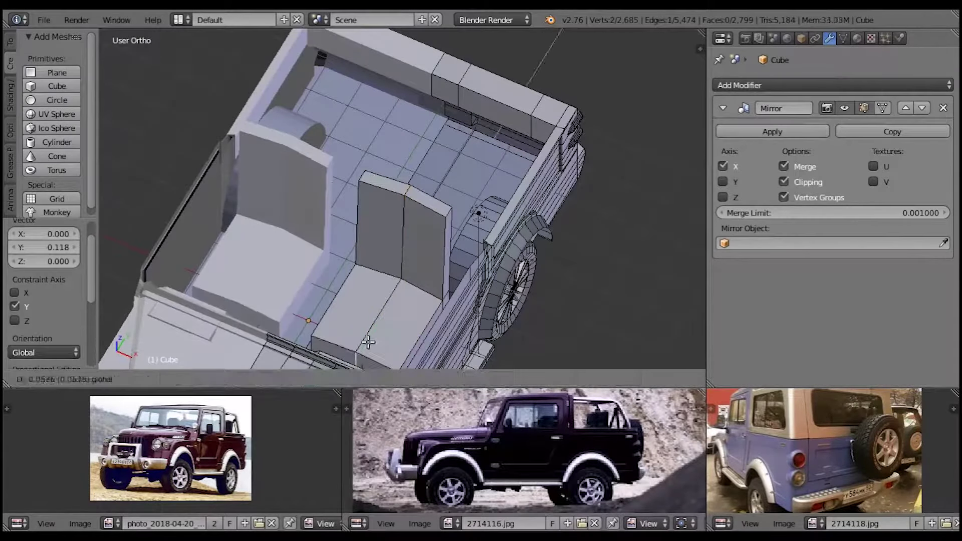
# Step: Apply the bevel to the seat edges
pyautogui.click(489, 267)
pyautogui.moveTo(489, 267)
pyautogui.mouseDown(button='middle')
pyautogui.moveTo(402, 260)
pyautogui.moveTo(431, 255)
pyautogui.mouseUp(button='middle')
pyautogui.press('a')
pyautogui.scroll(3, 439, 233)
pyautogui.scroll(-3, 409, 172)
pyautogui.moveTo(410, 172); pyautogui.dragTo(416, 200, button='middle')
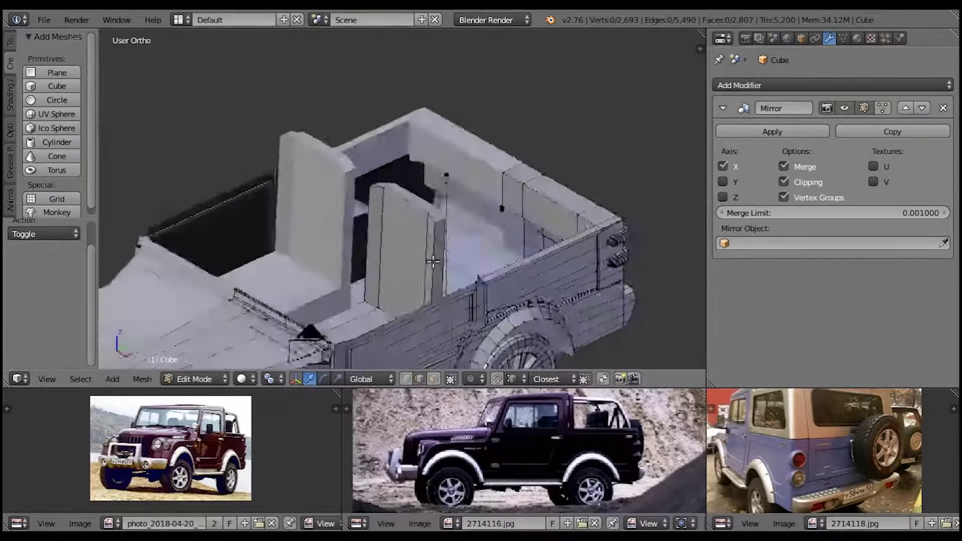
pyautogui.scroll(2, 427, 213)
# Step: Duplicate the whole seat to the opposite side of the bed and adjust its height on Z
pyautogui.press('ctrl+KP_Add')
pyautogui.press('ctrl+KP_Add')
pyautogui.press('ctrl+KP_Add')
pyautogui.click(501, 237)
pyautogui.moveTo(502, 237)
pyautogui.mouseDown(button='middle')
pyautogui.moveTo(438, 90)
pyautogui.moveTo(529, 47)
pyautogui.moveTo(556, 302)
pyautogui.mouseUp(button='middle')
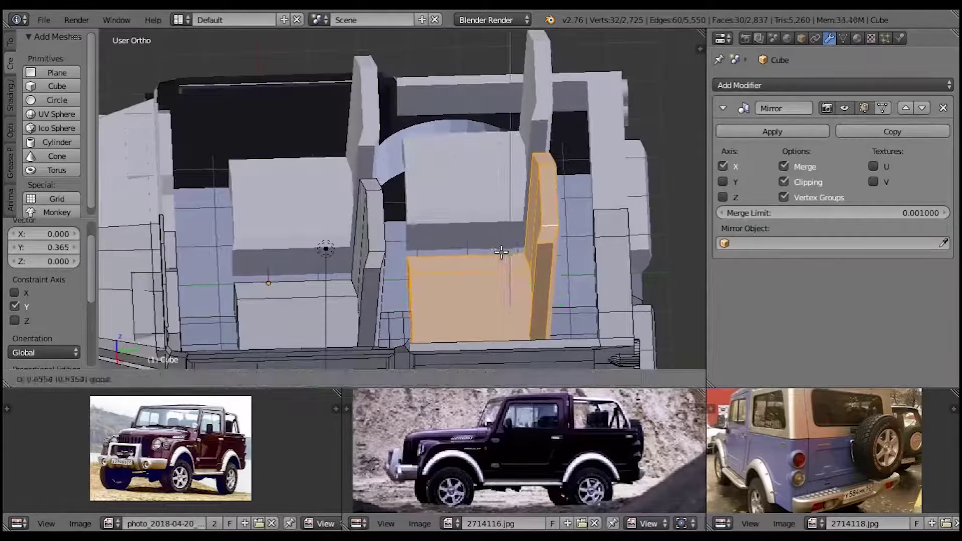
pyautogui.moveTo(501, 252)
pyautogui.mouseDown(button='middle')
pyautogui.moveTo(461, 208)
pyautogui.moveTo(315, 155)
pyautogui.moveTo(307, 171)
pyautogui.mouseUp(button='middle')
pyautogui.press('g')
pyautogui.press('z')
pyautogui.click(461, 279)
pyautogui.press('g')
pyautogui.press('z')
pyautogui.scroll(4, 400, 160)
pyautogui.moveTo(493, 146)
pyautogui.mouseDown(button='middle')
pyautogui.moveTo(509, 230)
pyautogui.moveTo(445, 236)
pyautogui.moveTo(359, 266)
pyautogui.moveTo(471, 218)
pyautogui.moveTo(446, 191)
pyautogui.moveTo(447, 177)
pyautogui.moveTo(474, 175)
pyautogui.moveTo(463, 166)
pyautogui.moveTo(515, 221)
pyautogui.mouseUp(button='middle')
pyautogui.click(504, 160)
pyautogui.press('a')
# Step: Extrude a face atop the seat back 1.582 upward into a roll-bar post
pyautogui.rightClick(445, 192)
pyautogui.press('a')
pyautogui.click(468, 142)
pyautogui.scroll(5, 516, 222)
pyautogui.rightClick(516, 222)
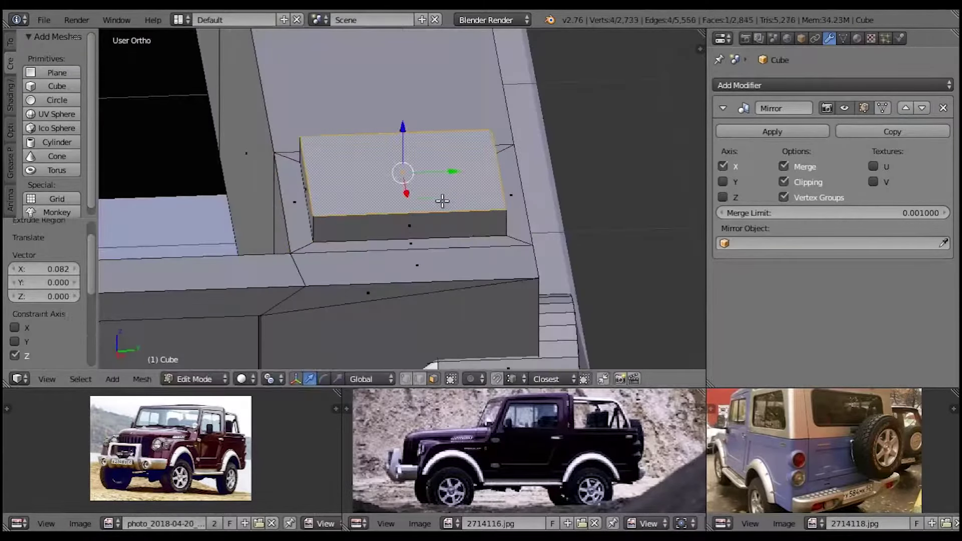
pyautogui.press('e')
pyautogui.click(501, 125)
pyautogui.scroll(-5, 501, 125)
pyautogui.moveTo(501, 125)
pyautogui.mouseDown(button='middle')
pyautogui.moveTo(426, 151)
pyautogui.moveTo(412, 138)
pyautogui.moveTo(300, 235)
pyautogui.moveTo(309, 232)
pyautogui.mouseUp(button='middle')
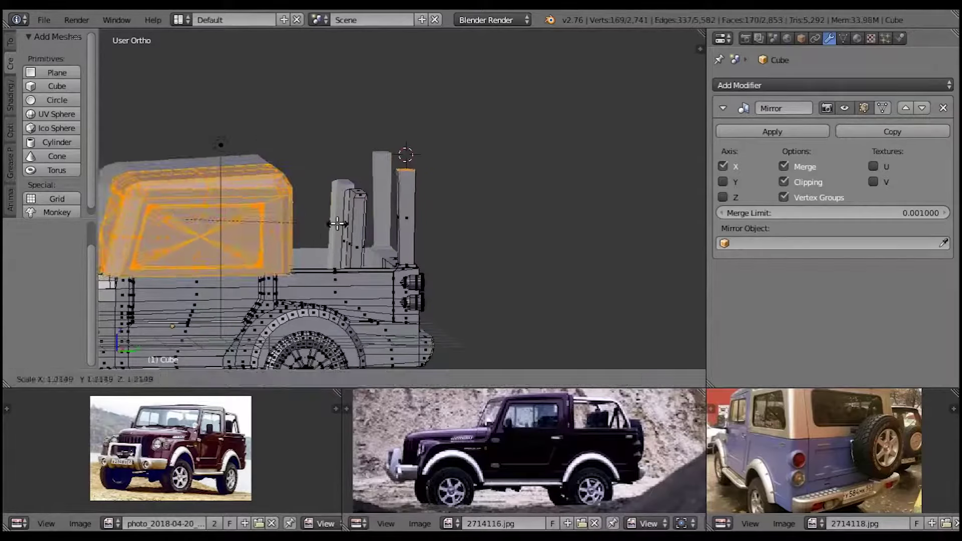
# Step: In Right Ortho view, move both post tops together to form the roll-bar frame
pyautogui.rightClick(337, 224)
pyautogui.press('a')
pyautogui.press('KP_3')
pyautogui.rightClick(404, 186)
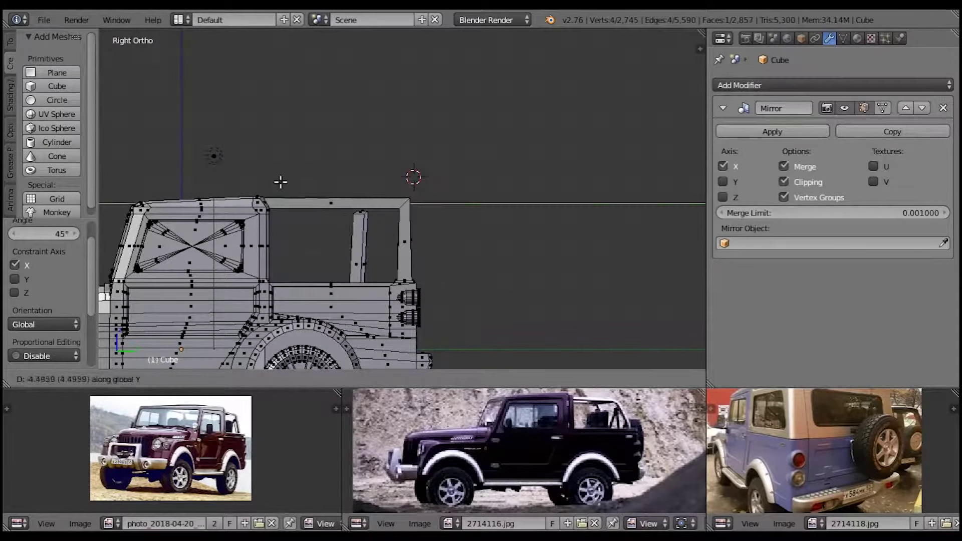
pyautogui.click(280, 182)
pyautogui.press('a')
pyautogui.moveTo(280, 181); pyautogui.dragTo(351, 211, button='middle')
pyautogui.scroll(3, 399, 226)
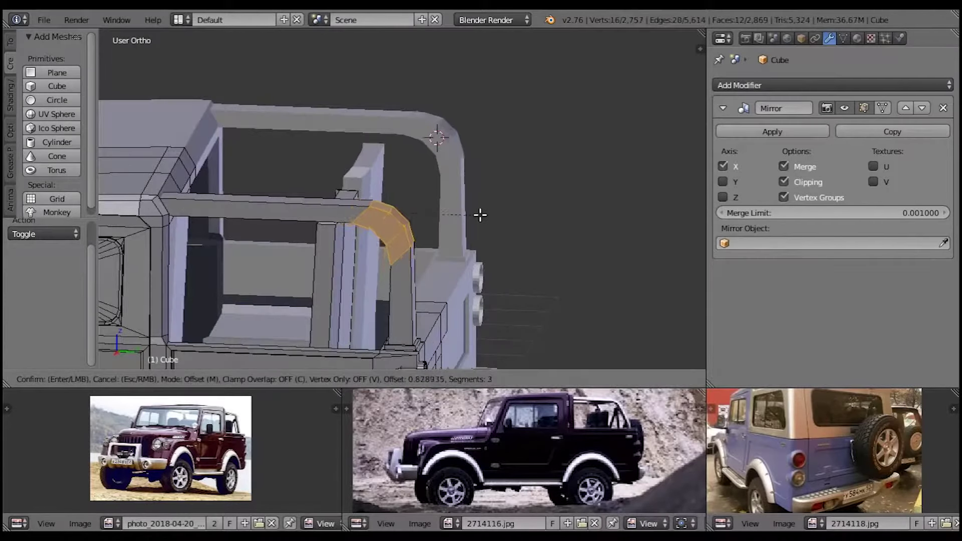
# Step: Round the roll-bar corner with a 3-segment bevel, then return to Object Mode and open the Material tab
pyautogui.click(480, 215)
pyautogui.press('Tab')
pyautogui.scroll(-5, 480, 215)
pyautogui.moveTo(365, 260)
pyautogui.mouseDown(button='middle')
pyautogui.moveTo(320, 275)
pyautogui.moveTo(364, 265)
pyautogui.moveTo(302, 223)
pyautogui.moveTo(369, 245)
pyautogui.moveTo(431, 215)
pyautogui.mouseUp(button='middle')
pyautogui.click(856, 38)
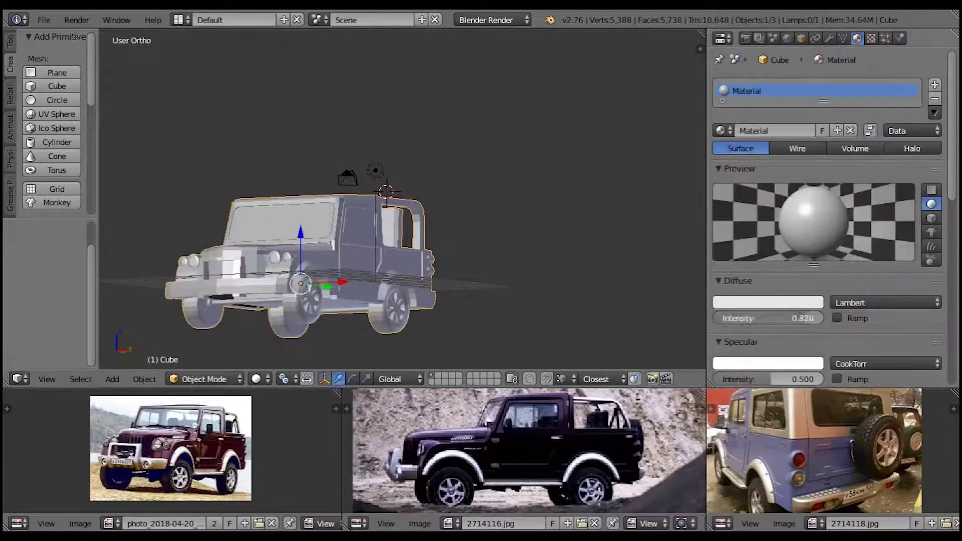
# Step: Make the body material's diffuse colour light blue and enable its colour Ramp
pyautogui.click(767, 363)
pyautogui.click(767, 303)
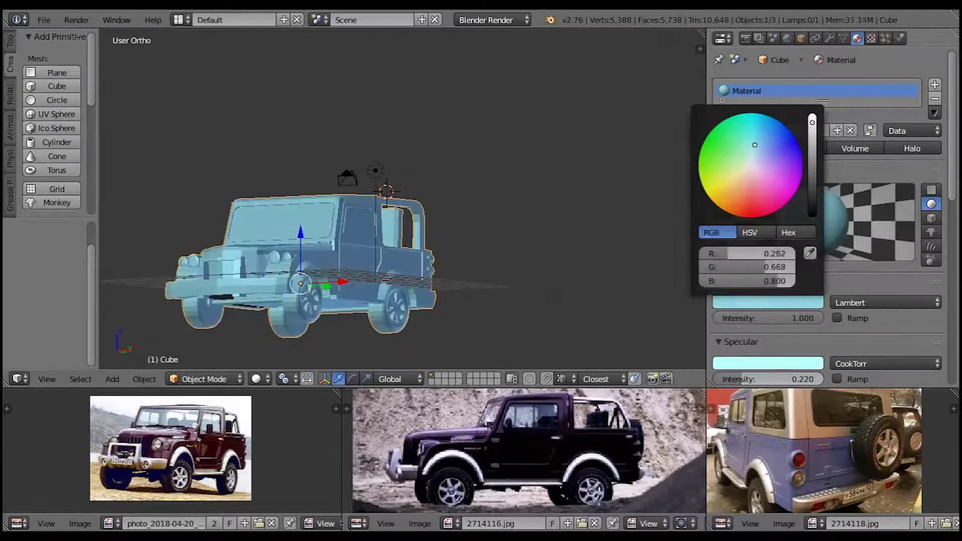
pyautogui.moveTo(812, 144); pyautogui.dragTo(812, 155)
pyautogui.click(836, 318)
pyautogui.click(886, 378)
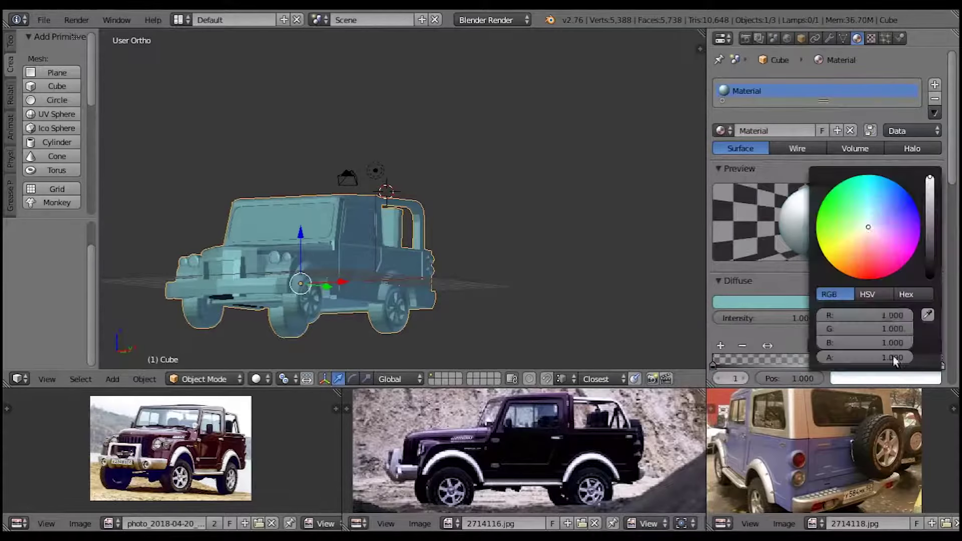
# Step: In Edit Mode, select the grille opening faces on the jeep's front
pyautogui.moveTo(466, 270); pyautogui.dragTo(495, 272, button='middle')
pyautogui.press('Tab')
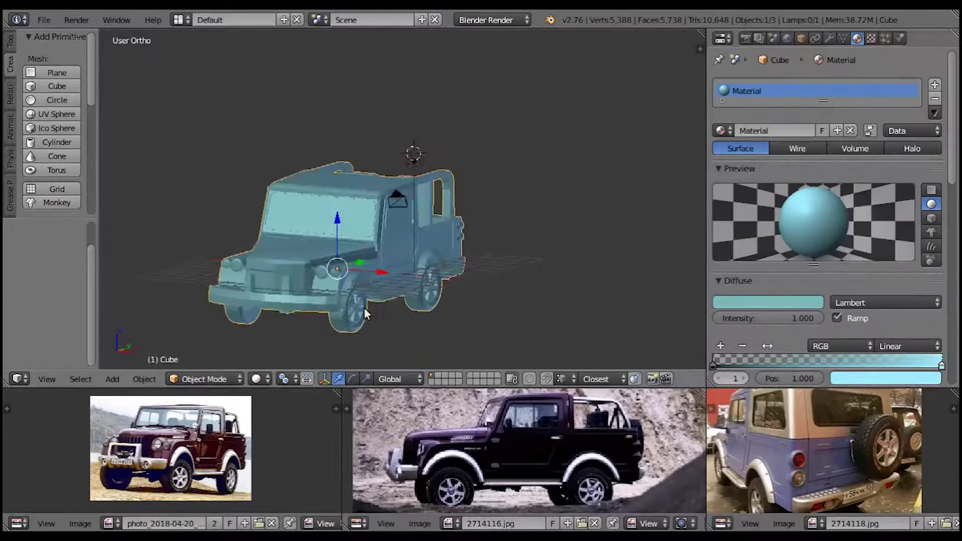
pyautogui.scroll(5, 435, 310)
pyautogui.scroll(3, 422, 304)
pyautogui.scroll(2, 422, 304)
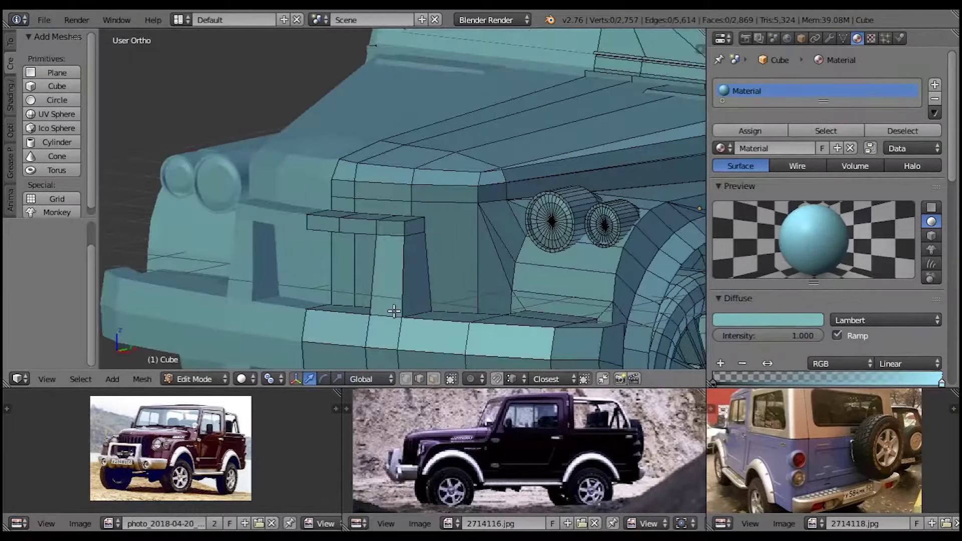
pyautogui.moveTo(439, 244); pyautogui.dragTo(411, 200, button='middle')
pyautogui.keyDown('alt'); pyautogui.keyDown('shift'); pyautogui.rightClick(411, 200); pyautogui.keyUp('shift'); pyautogui.keyUp('alt')
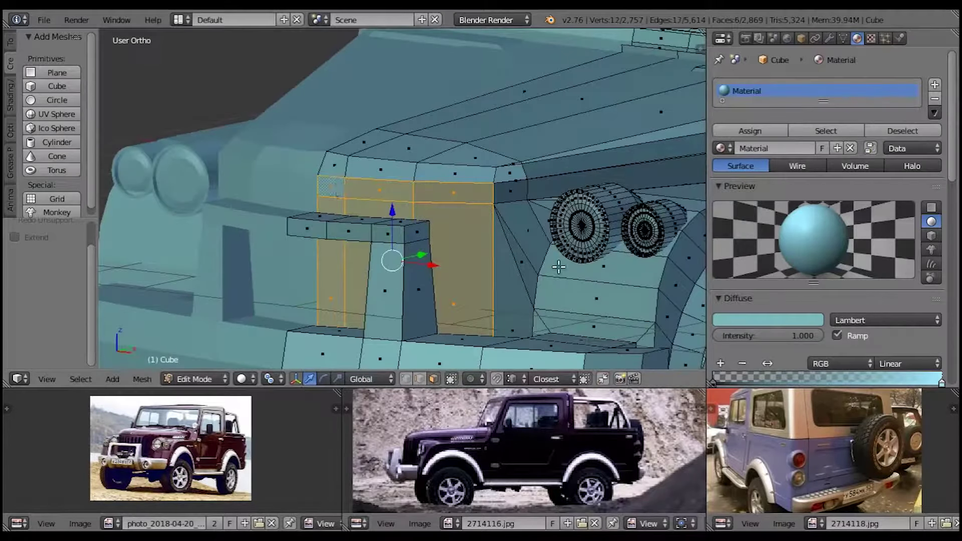
# Step: Add a new black material, Material.001, and assign it to the grille faces
pyautogui.click(935, 84)
pyautogui.click(772, 180)
pyautogui.scroll(-5, 771, 180)
pyautogui.click(767, 322)
pyautogui.moveTo(810, 100); pyautogui.dragTo(810, 183)
pyautogui.scroll(3, 759, 116)
pyautogui.click(757, 113)
# Step: Clear the face selection and bring the grille back into view
pyautogui.press('Tab')
pyautogui.scroll(-3, 417, 246)
pyautogui.press('Tab')
pyautogui.press('a')
pyautogui.scroll(4, 426, 286)
pyautogui.scroll(2, 425, 286)
pyautogui.scroll(-2, 457, 279)
pyautogui.keyDown('shift'); pyautogui.moveTo(457, 279); pyautogui.dragTo(312, 169, button='middle'); pyautogui.keyUp('shift')
pyautogui.scroll(-2, 362, 237)
# Step: Snap the cursor to a grille face and add a cube stretched into a vertical slat
pyautogui.rightClick(429, 155)
pyautogui.scroll(2, 429, 155)
pyautogui.moveTo(430, 154)
pyautogui.mouseDown(button='middle')
pyautogui.moveTo(457, 245)
pyautogui.moveTo(320, 193)
pyautogui.mouseUp(button='middle')
pyautogui.hotkey('shift', 's')
pyautogui.click(319, 193)
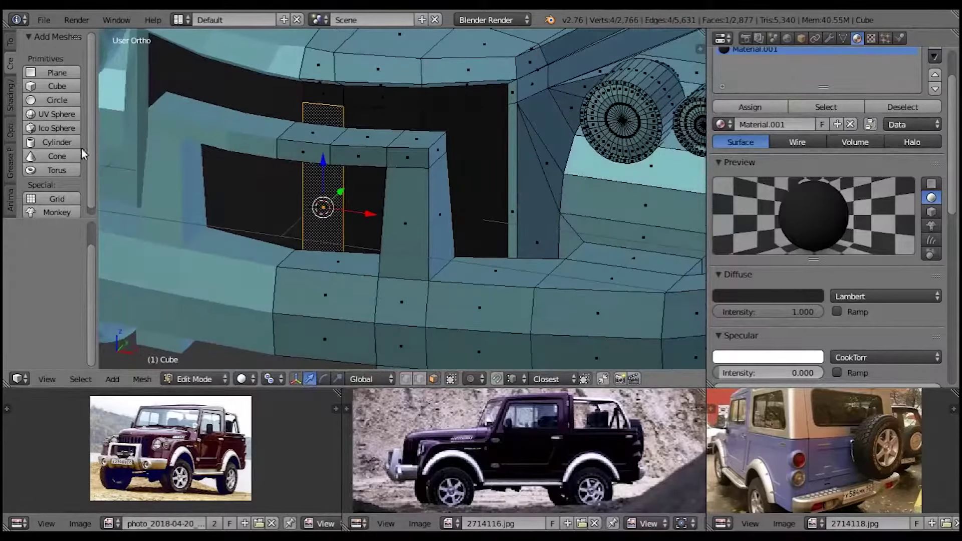
pyautogui.click(56, 86)
pyautogui.moveTo(44, 234); pyautogui.dragTo(20, 233)
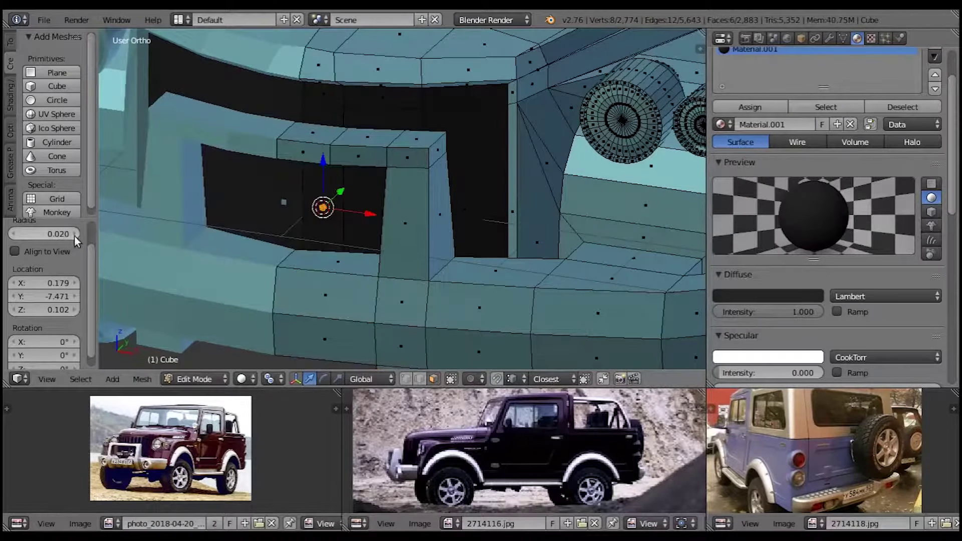
pyautogui.click(417, 132)
pyautogui.moveTo(403, 165); pyautogui.dragTo(299, 290, button='middle')
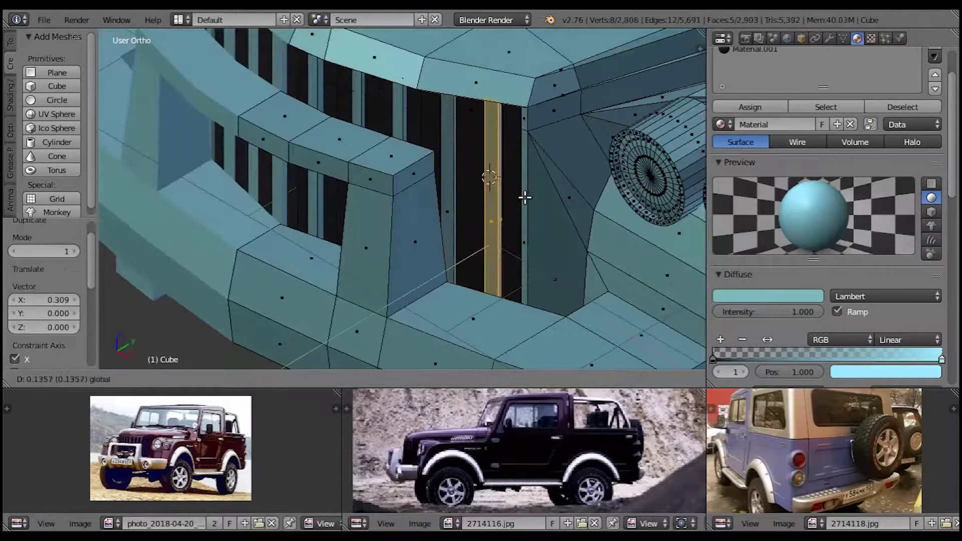
pyautogui.scroll(-3, 410, 173)
pyautogui.scroll(-1, 413, 184)
pyautogui.scroll(-3, 428, 197)
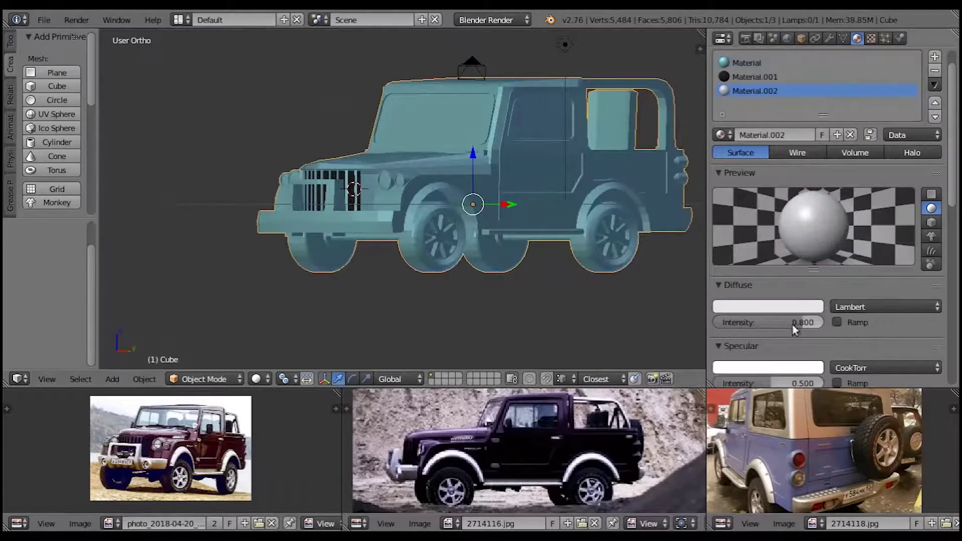
# Step: Give Material.002 a pale yellow diffuse colour with Ramp enabled
pyautogui.click(808, 307)
pyautogui.click(836, 322)
pyautogui.click(885, 382)
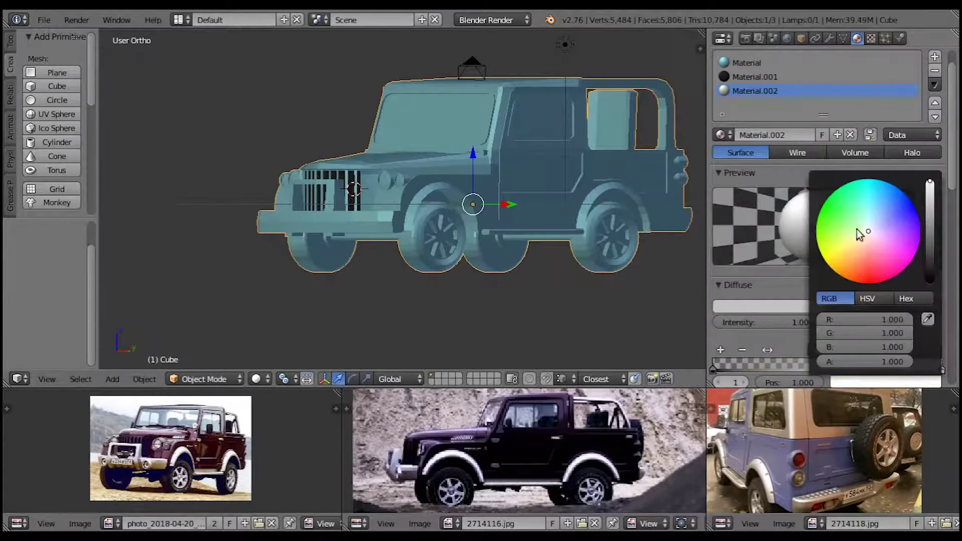
# Step: In Edit Mode, select two wedge faces of the front wheel rim
pyautogui.press('Tab')
pyautogui.scroll(4, 381, 254)
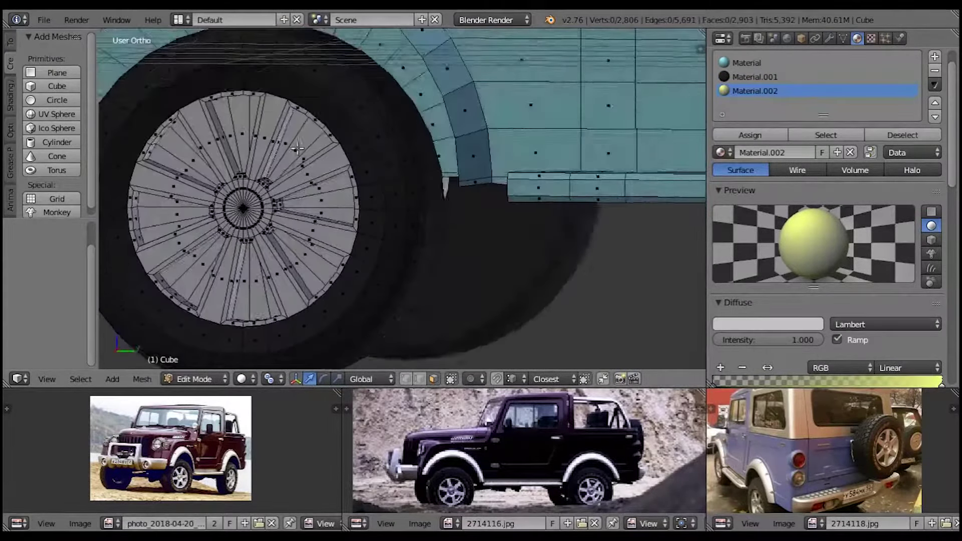
pyautogui.keyDown('shift'); pyautogui.click(279, 151); pyautogui.keyUp('shift')
pyautogui.keyDown('shift'); pyautogui.click(300, 198); pyautogui.keyUp('shift')
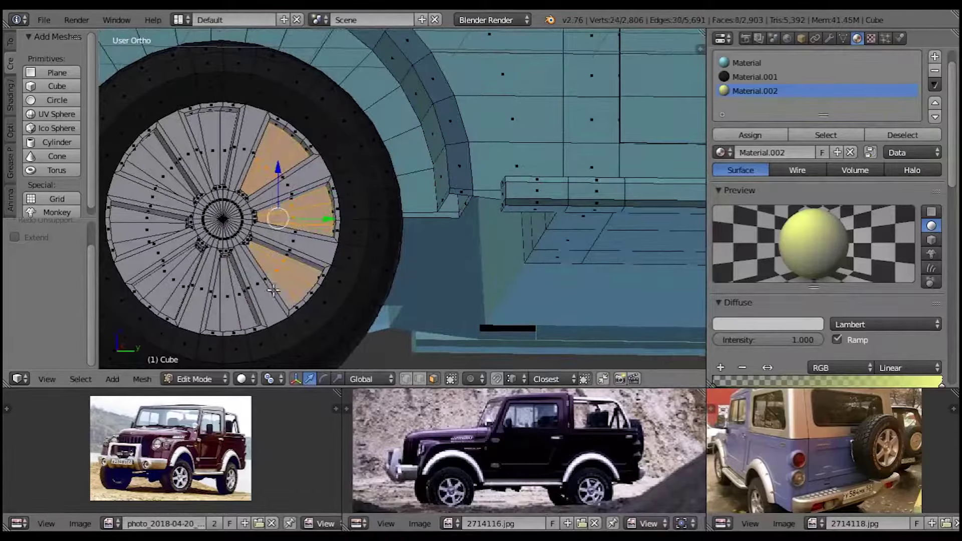
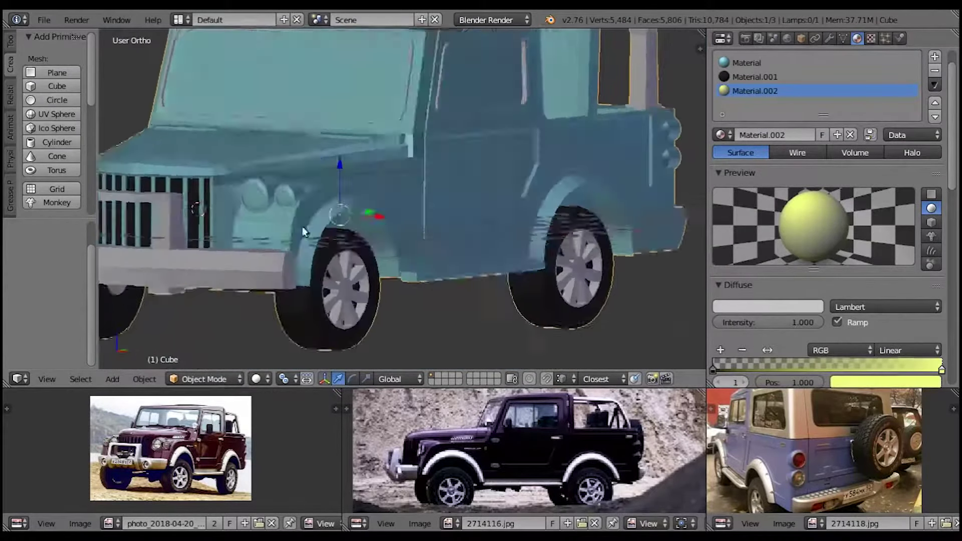
# Step: Enter Edit Mode on the jeep, clear the selection, and orbit to the door seam
pyautogui.scroll(-5, 303, 231)
pyautogui.scroll(-3, 328, 231)
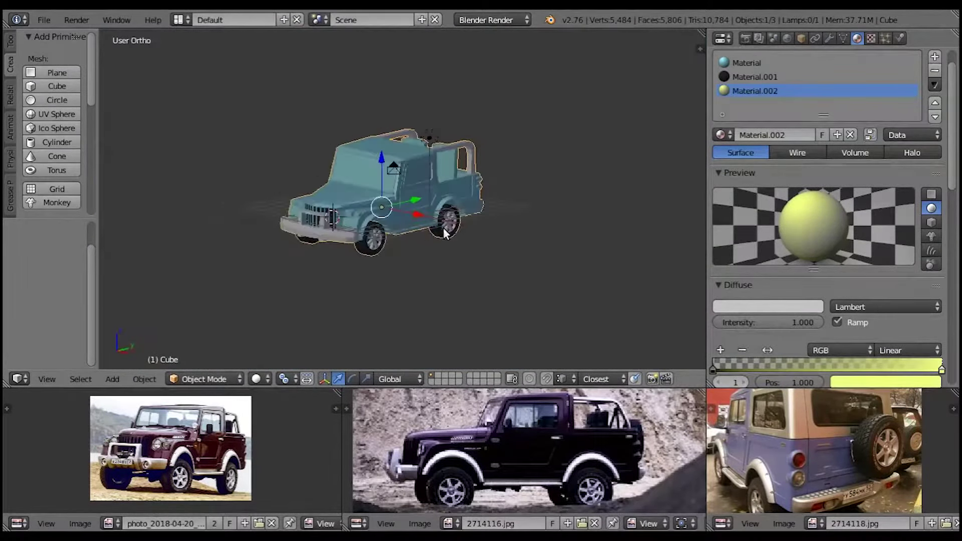
pyautogui.scroll(4, 380, 223)
pyautogui.press('Tab')
pyautogui.scroll(3, 375, 223)
pyautogui.press('a')
pyautogui.moveTo(647, 187)
pyautogui.mouseDown(button='middle')
pyautogui.moveTo(399, 294)
pyautogui.moveTo(350, 245)
pyautogui.mouseUp(button='middle')
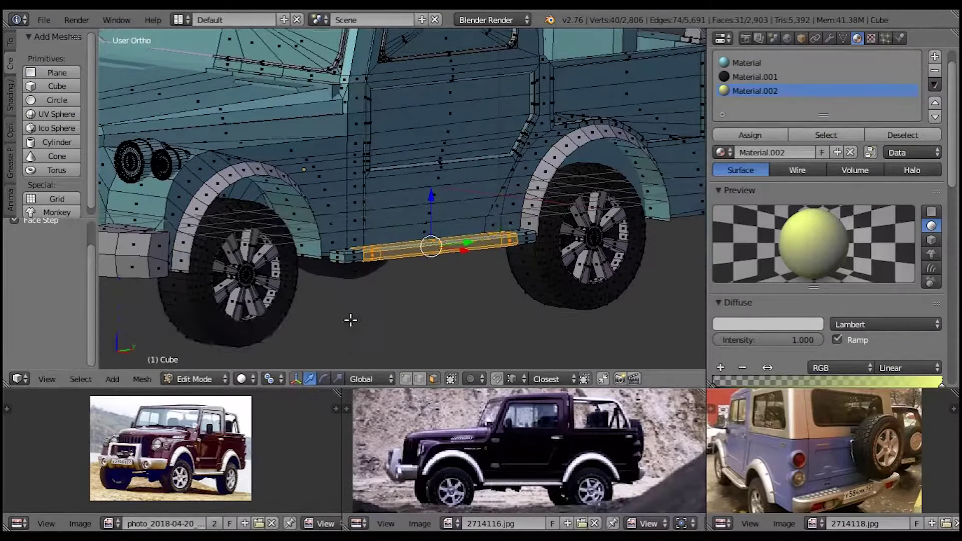
pyautogui.scroll(3, 260, 202)
pyautogui.scroll(-3, 280, 196)
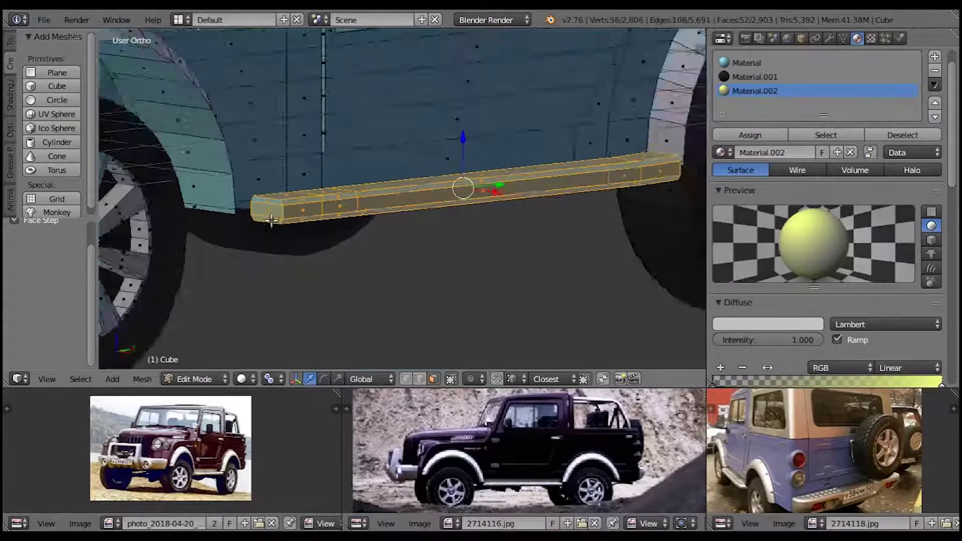
pyautogui.moveTo(281, 196); pyautogui.dragTo(381, 216, button='middle')
pyautogui.press('a')
pyautogui.scroll(4, 407, 219)
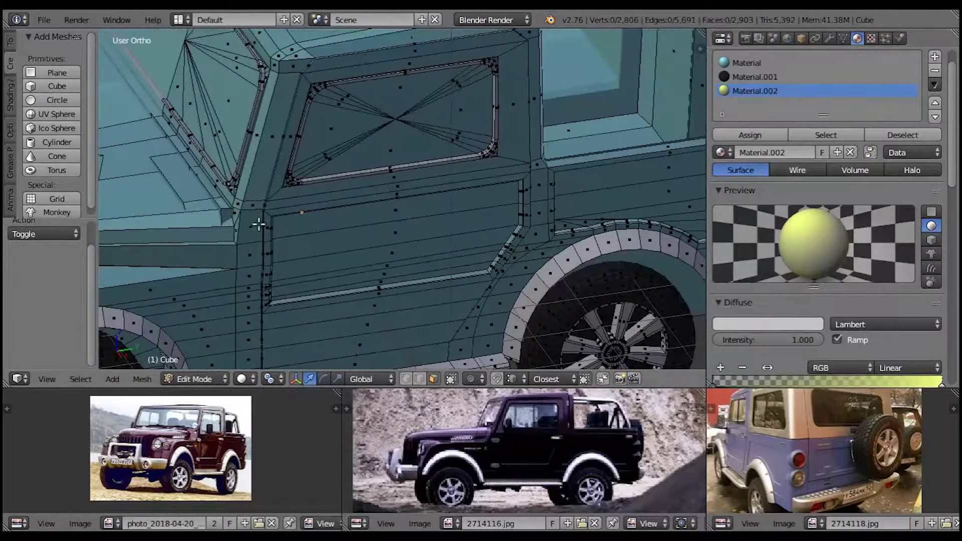
pyautogui.scroll(2, 273, 193)
pyautogui.scroll(2, 292, 197)
pyautogui.scroll(2, 406, 162)
# Step: Snap the 3D cursor to a door-seam face and add duplicated small cube hinges there
pyautogui.rightClick(406, 162)
pyautogui.hotkey('shift', 's')
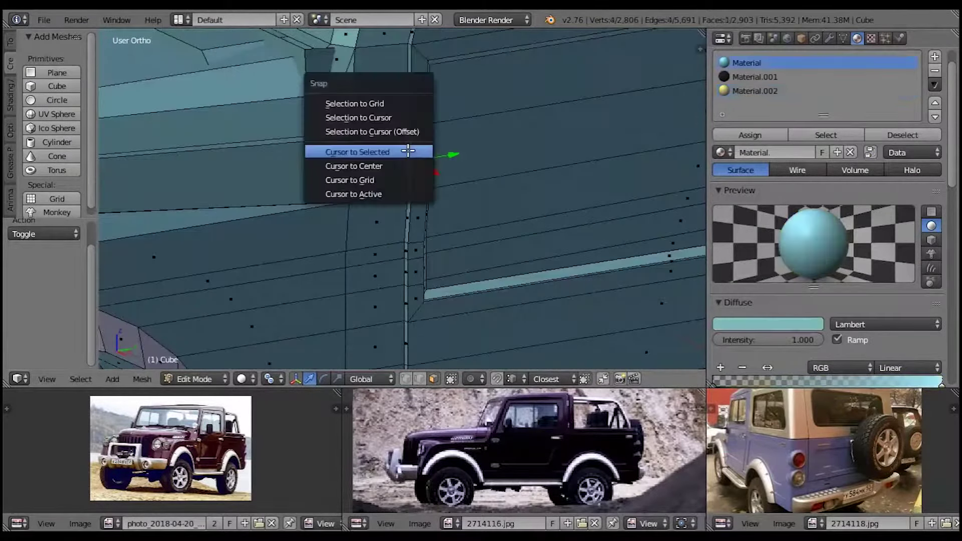
pyautogui.click(449, 152)
pyautogui.scroll(-3, 449, 151)
pyautogui.scroll(2, 222, 163)
pyautogui.click(755, 91)
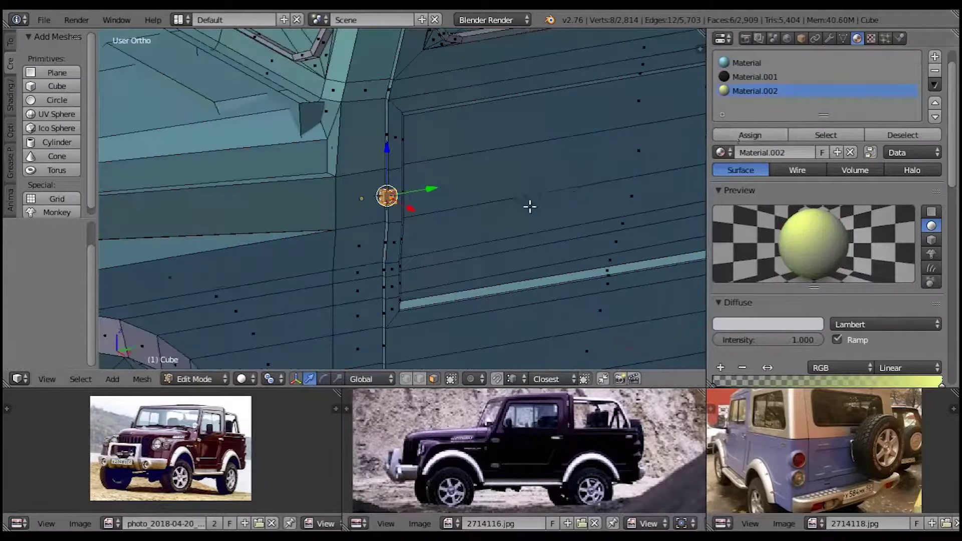
pyautogui.scroll(2, 528, 206)
pyautogui.scroll(2, 367, 230)
pyautogui.click(420, 42)
pyautogui.scroll(-4, 411, 217)
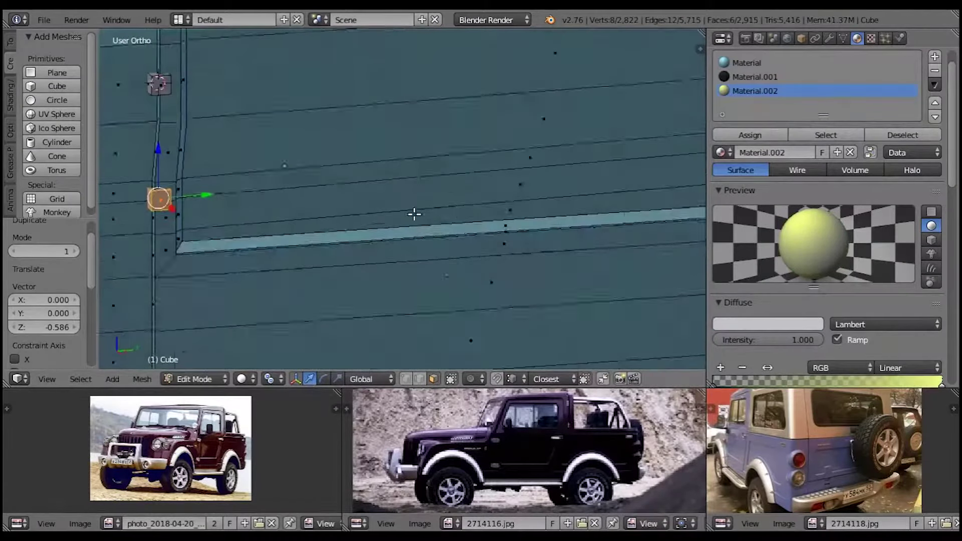
pyautogui.scroll(2, 448, 185)
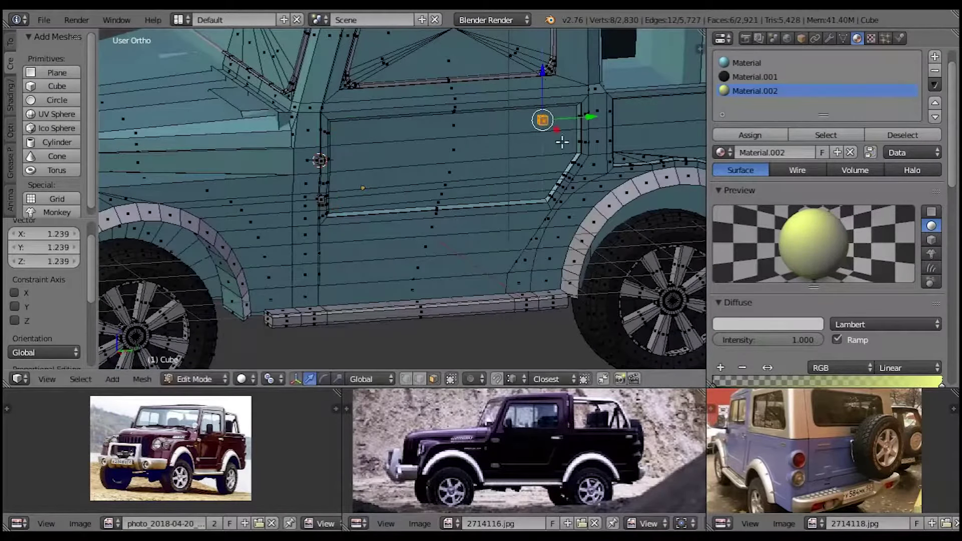
pyautogui.keyDown('shift'); pyautogui.moveTo(595, 128); pyautogui.dragTo(507, 128, button='middle'); pyautogui.keyUp('shift')
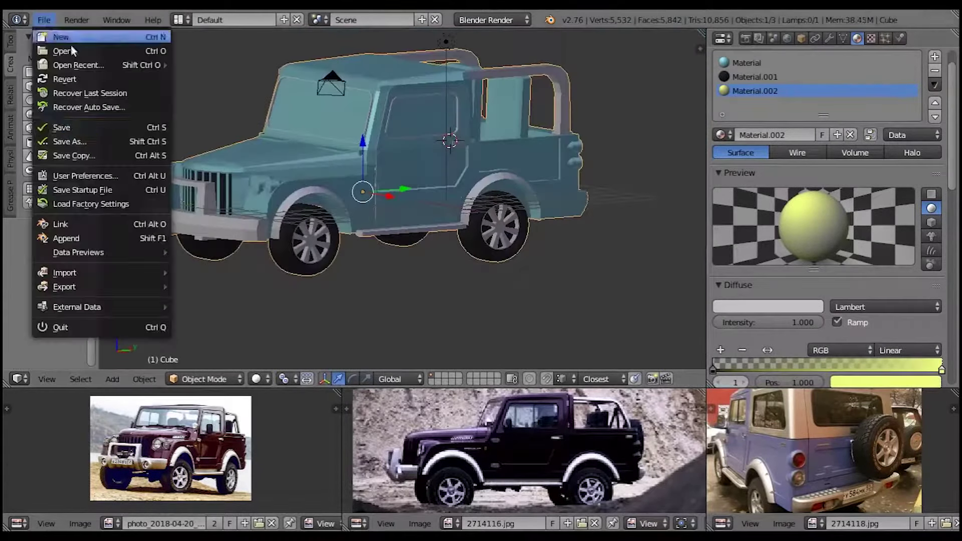
# Step: Set the jeep's main body material diffuse colour to dark red
pyautogui.hotkey('shift', 'z')
pyautogui.moveTo(464, 171)
pyautogui.mouseDown(button='middle')
pyautogui.moveTo(420, 194)
pyautogui.moveTo(348, 167)
pyautogui.moveTo(455, 202)
pyautogui.mouseUp(button='middle')
pyautogui.scroll(2, 787, 269)
pyautogui.click(749, 91)
pyautogui.click(767, 335)
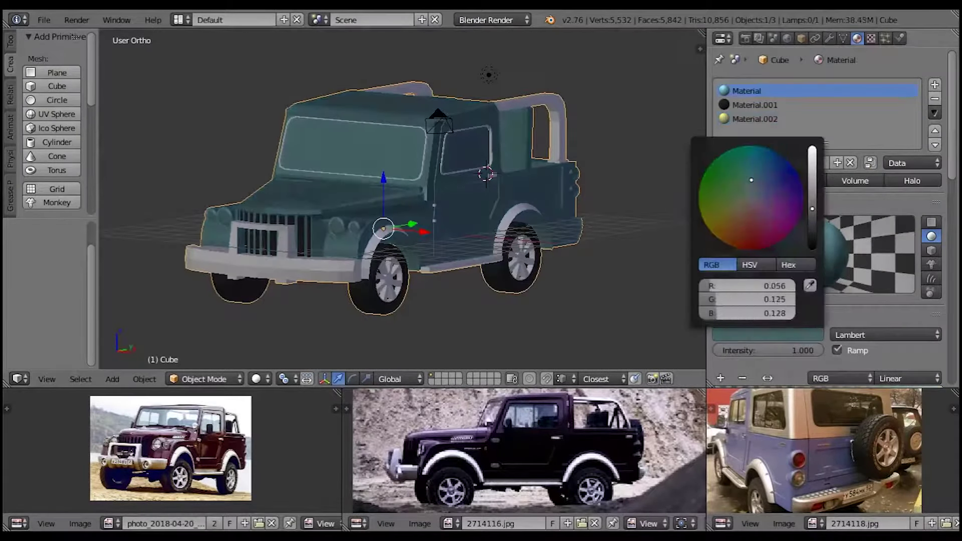
pyautogui.press('z')
pyautogui.press('z')
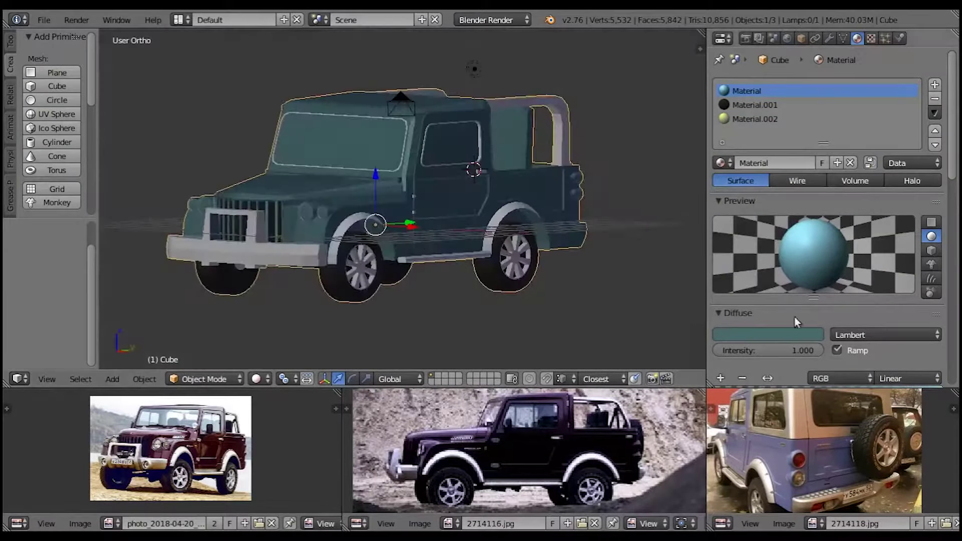
pyautogui.click(767, 334)
pyautogui.hotkey('shift', 'z')
# Step: Brighten the body colour to a lighter red, checking it in rendered shading
pyautogui.hotkey('shift', 'z')
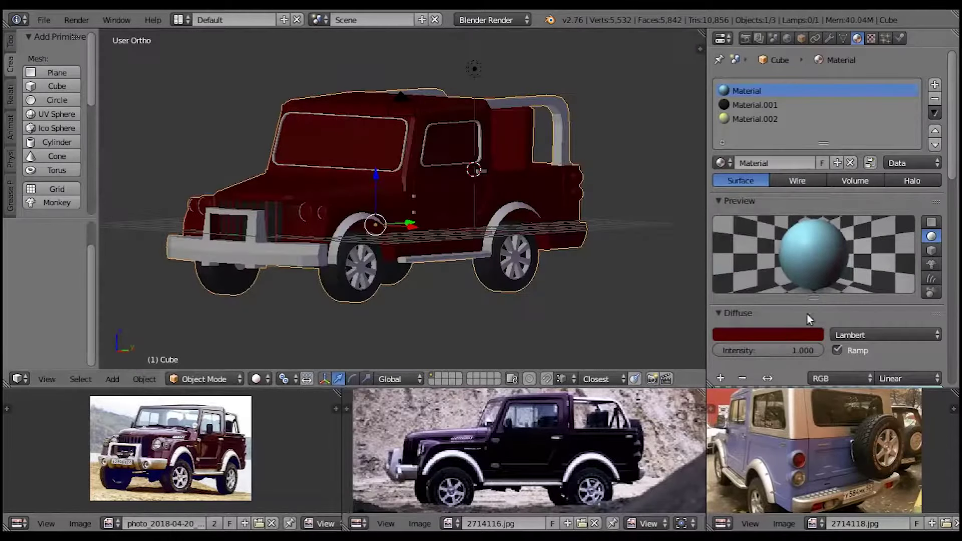
pyautogui.scroll(-3, 834, 313)
pyautogui.click(884, 354)
pyautogui.hotkey('shift', 'z')
pyautogui.hotkey('shift', 'z')
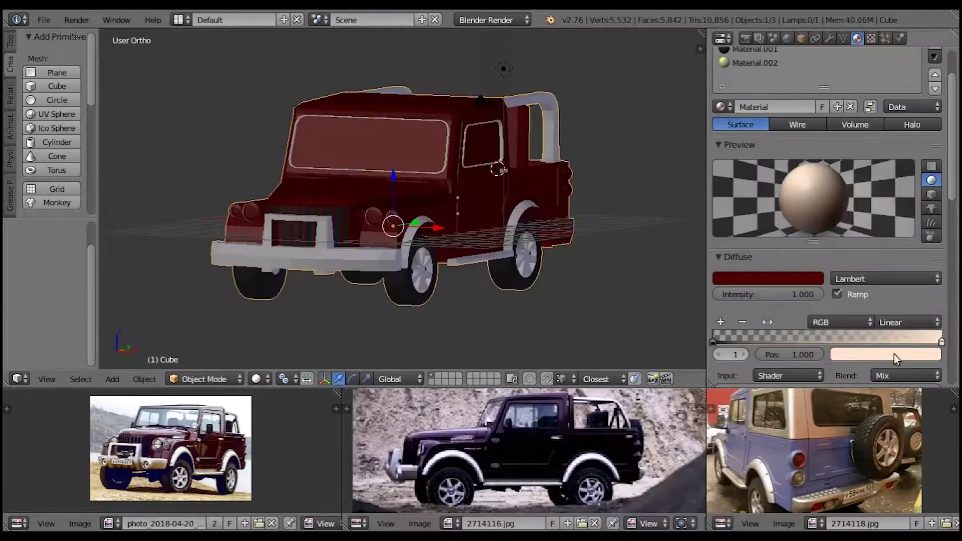
pyautogui.hotkey('shift', 'z')
pyautogui.hotkey('shift', 'z')
pyautogui.click(801, 279)
pyautogui.hotkey('shift', 'z')
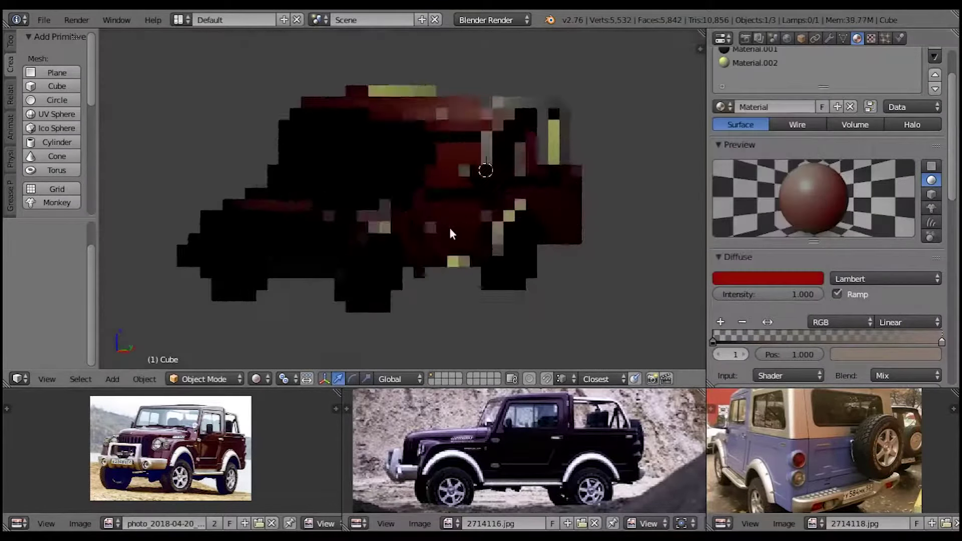
pyautogui.hotkey('shift', 'z')
# Step: Create a new light cyan material and assign it to the window faces
pyautogui.moveTo(399, 247)
pyautogui.mouseDown(button='middle')
pyautogui.moveTo(504, 225)
pyautogui.moveTo(601, 221)
pyautogui.mouseUp(button='middle')
pyautogui.scroll(2, 827, 150)
pyautogui.click(928, 90)
pyautogui.click(776, 159)
pyautogui.click(767, 250)
pyautogui.click(731, 113)
pyautogui.press('Tab')
pyautogui.scroll(5, 478, 342)
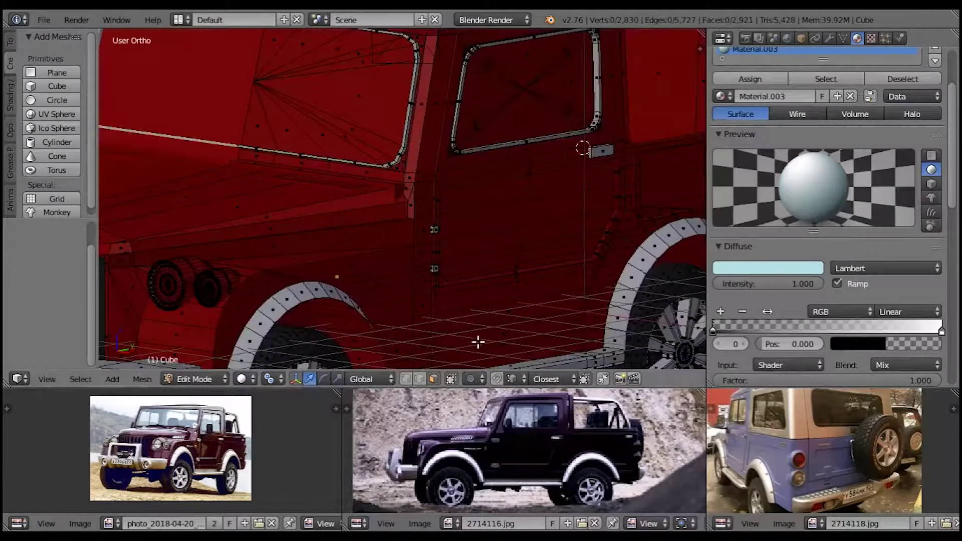
pyautogui.rightClick(523, 87)
pyautogui.click(750, 79)
pyautogui.scroll(-5, 451, 201)
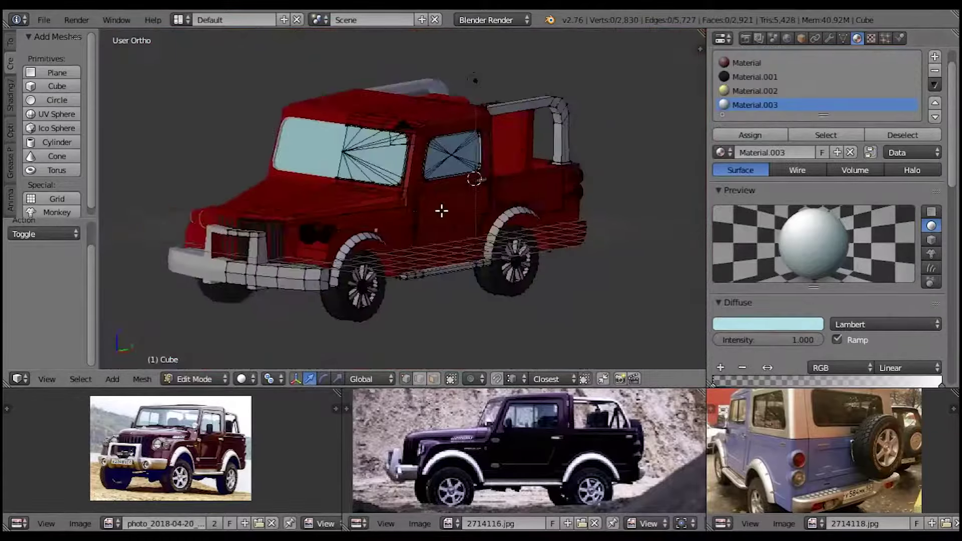
pyautogui.press('Tab')
# Step: Add another material slot to the jeep
pyautogui.scroll(5, 450, 212)
pyautogui.moveTo(449, 212); pyautogui.dragTo(416, 230, button='middle')
pyautogui.scroll(-5, 445, 233)
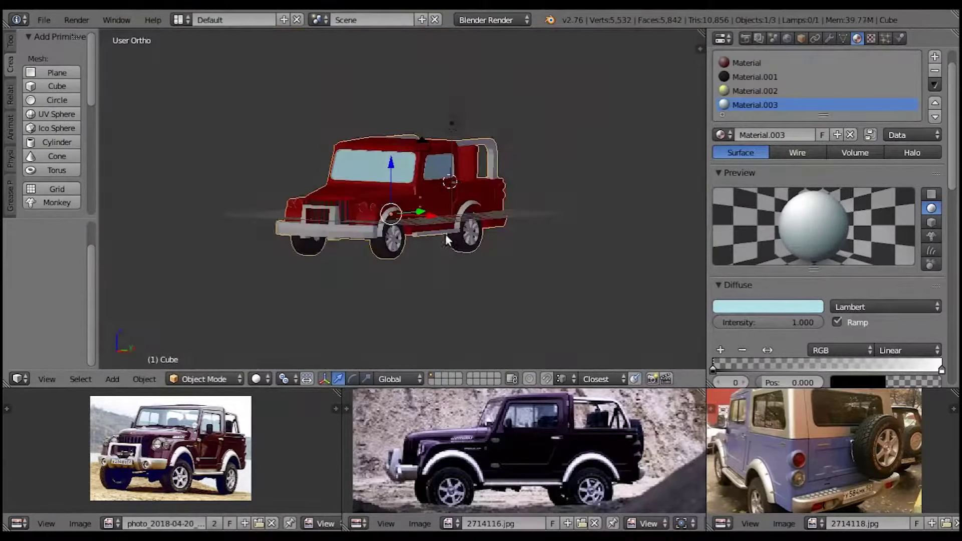
pyautogui.scroll(3, 446, 233)
pyautogui.click(934, 56)
pyautogui.scroll(5, 518, 251)
pyautogui.moveTo(466, 255); pyautogui.dragTo(451, 240, button='middle')
pyautogui.scroll(-4, 451, 240)
# Step: Assign the dark material to the seat panels behind the roll bar
pyautogui.press('Tab')
pyautogui.scroll(5, 460, 283)
pyautogui.press('l')
pyautogui.moveTo(471, 196); pyautogui.dragTo(342, 151, button='middle')
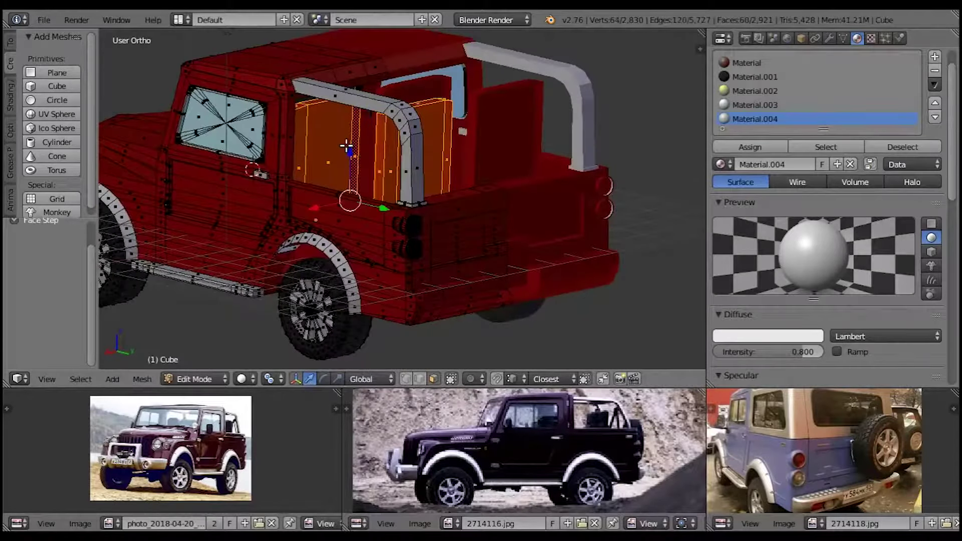
pyautogui.click(746, 140)
pyautogui.press('a')
pyautogui.moveTo(450, 200); pyautogui.dragTo(381, 190, button='middle')
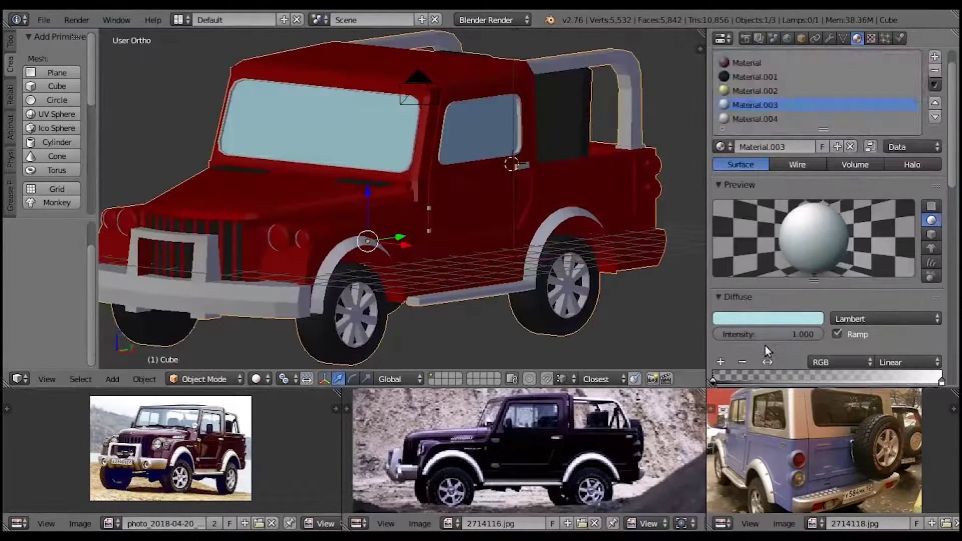
pyautogui.scroll(-5, 765, 345)
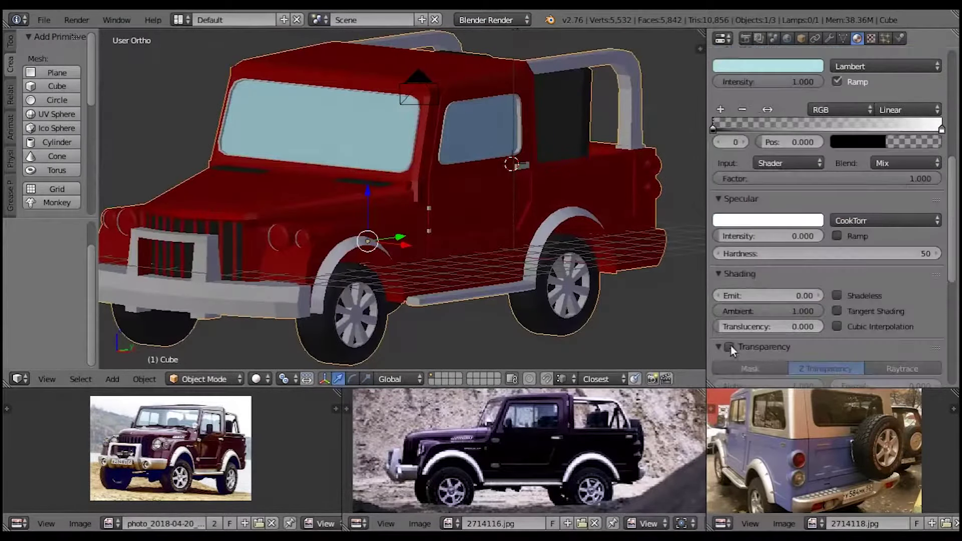
pyautogui.scroll(-8, 731, 349)
# Step: Preview the jeep in rendered shading from a rear three-quarter angle
pyautogui.hotkey('shift', 'z')
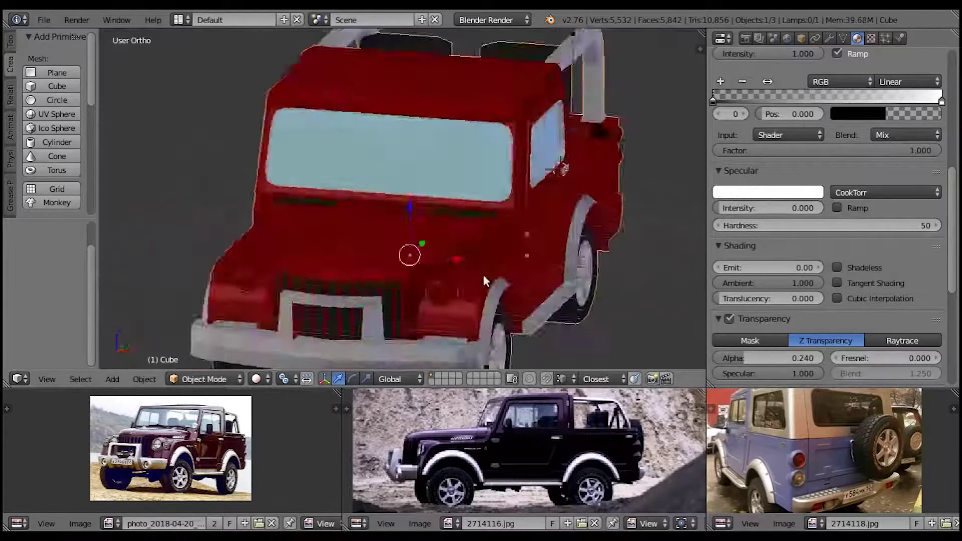
pyautogui.press('a')
pyautogui.scroll(-8, 401, 244)
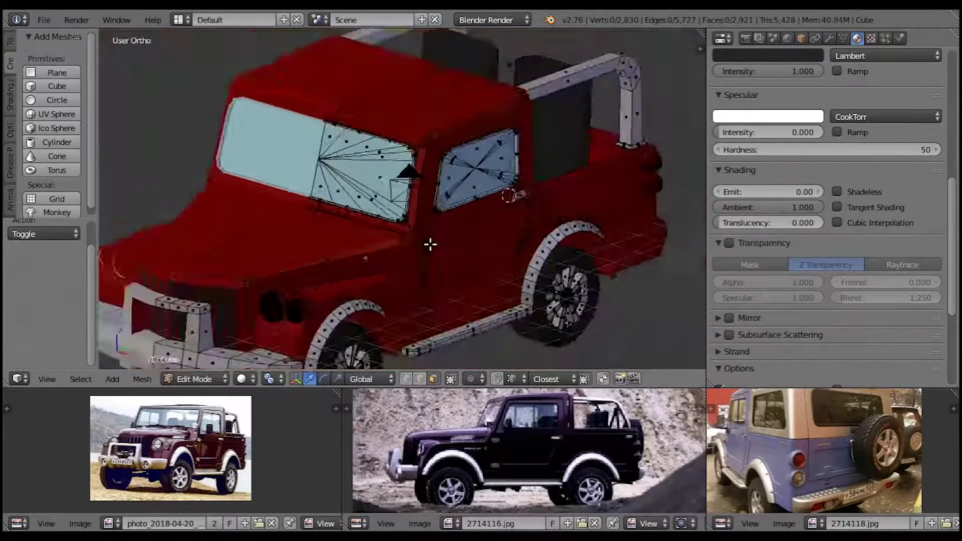
pyautogui.hotkey('shift', 'z')
pyautogui.hotkey('shift', 'z')
pyautogui.moveTo(444, 221)
pyautogui.mouseDown(button='middle')
pyautogui.moveTo(303, 245)
pyautogui.moveTo(350, 250)
pyautogui.mouseUp(button='middle')
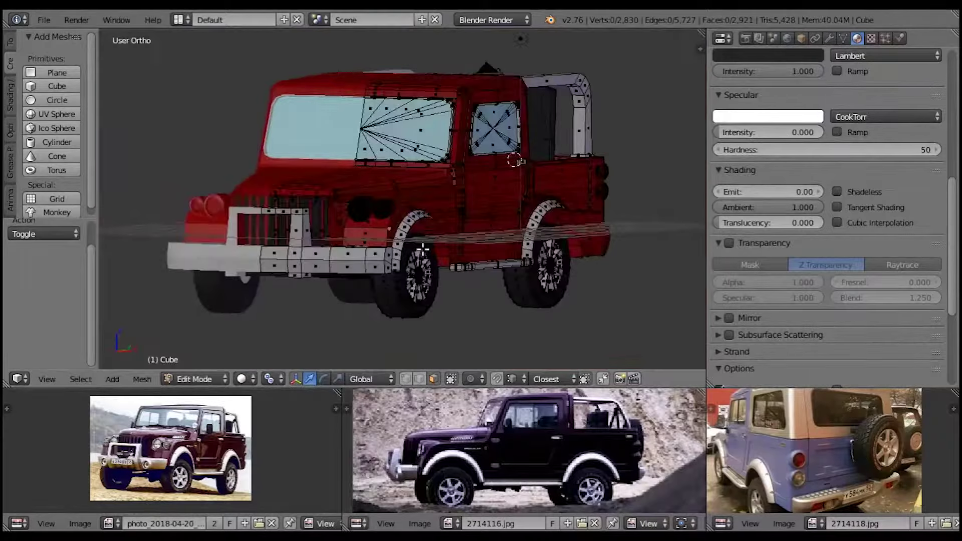
pyautogui.scroll(5, 369, 271)
pyautogui.scroll(-2, 330, 247)
pyautogui.scroll(3, 330, 247)
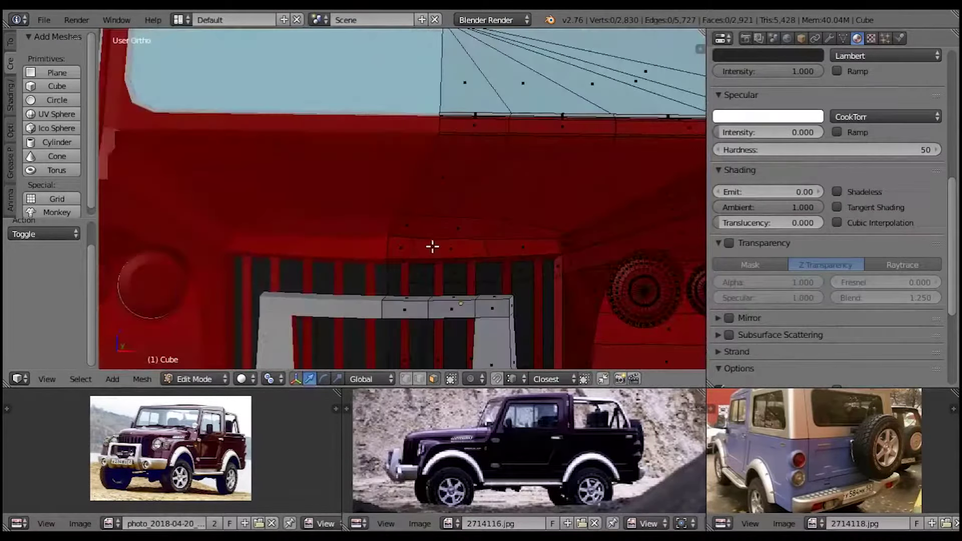
pyautogui.scroll(5, 826, 211)
pyautogui.scroll(5, 826, 208)
pyautogui.scroll(-3, 801, 301)
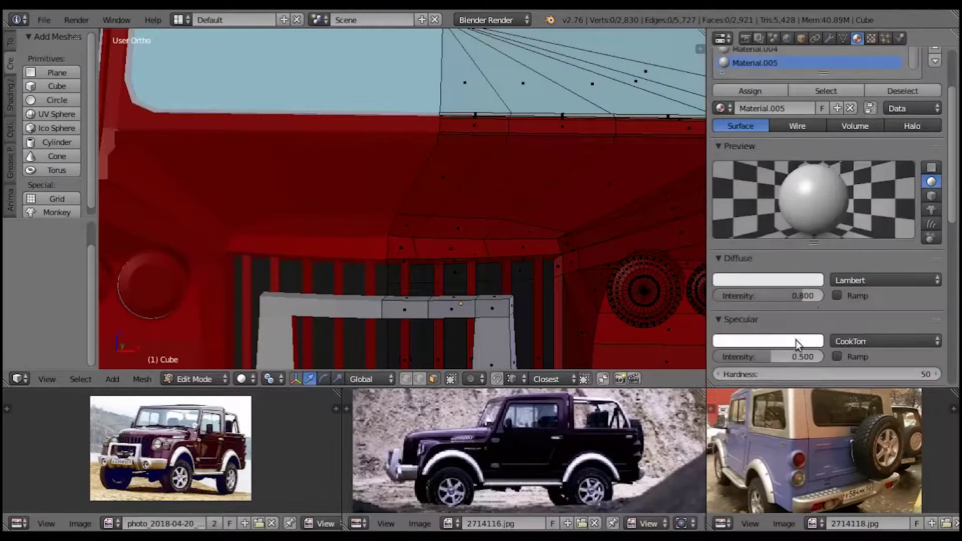
# Step: Set Material.004's diffuse colour to orange
pyautogui.click(752, 280)
pyautogui.scroll(-5, 801, 200)
pyautogui.scroll(8, 771, 125)
pyautogui.click(771, 105)
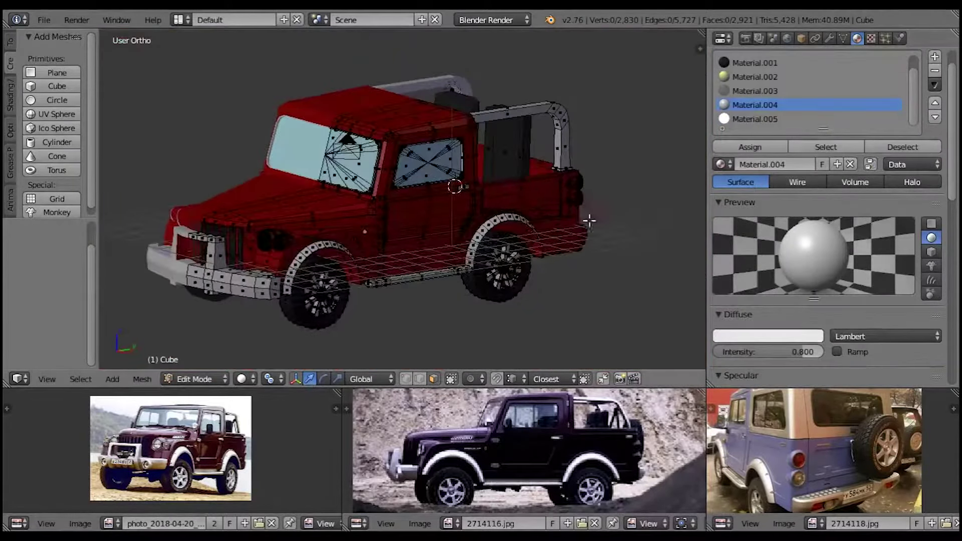
pyautogui.scroll(-1, 846, 279)
pyautogui.click(767, 307)
pyautogui.click(739, 196)
pyautogui.scroll(-3, 840, 313)
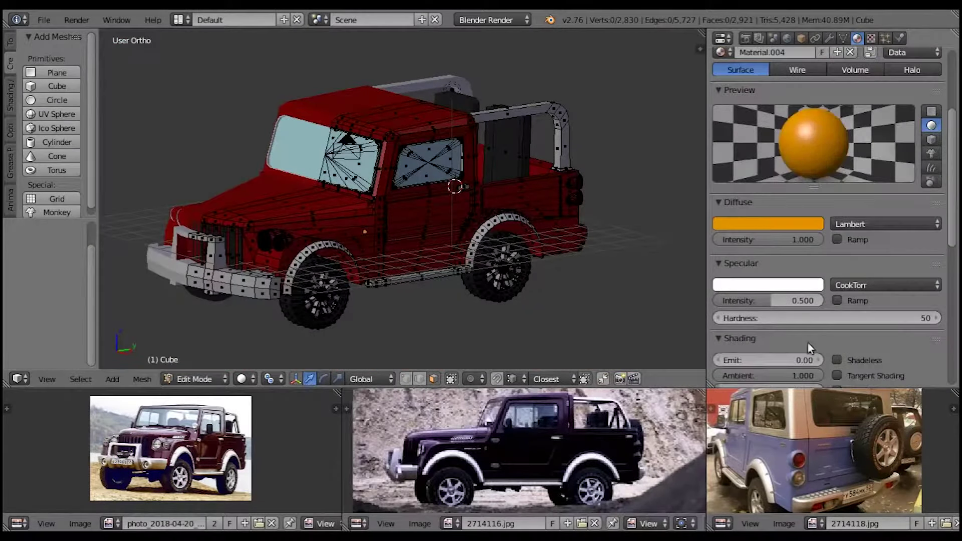
pyautogui.scroll(-2, 797, 369)
# Step: Make the new material's diffuse red and adjust its specular settings
pyautogui.click(810, 307)
pyautogui.click(782, 165)
pyautogui.scroll(-6, 770, 333)
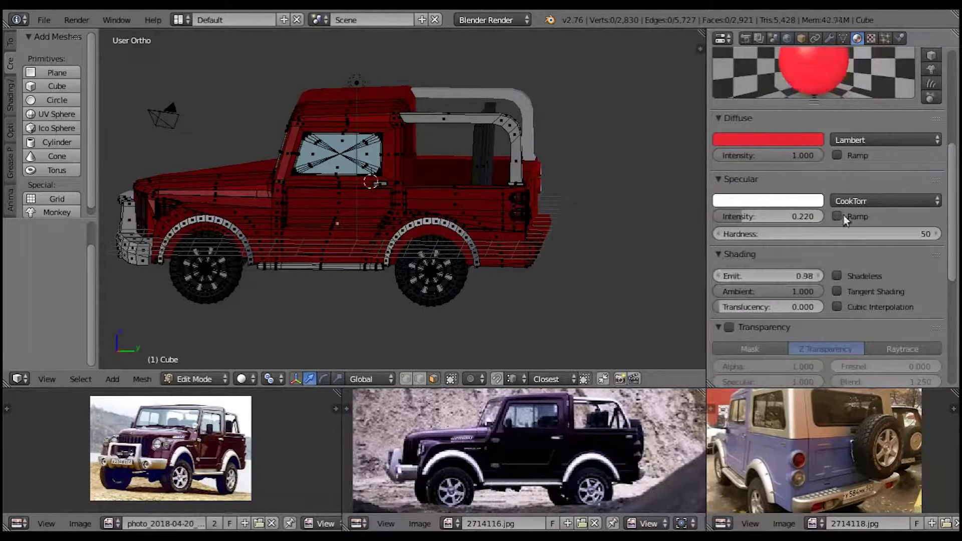
pyautogui.click(768, 200)
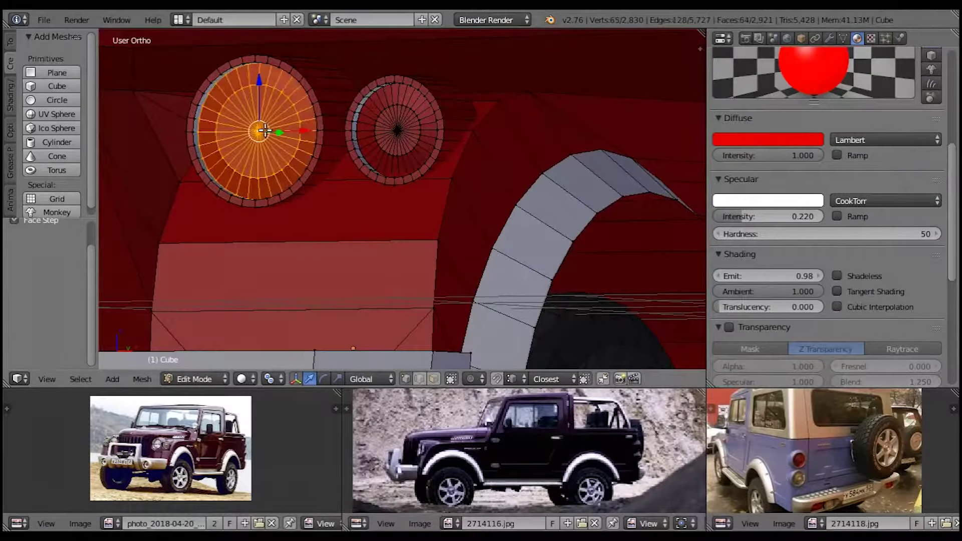
pyautogui.scroll(5, 753, 112)
pyautogui.click(753, 106)
pyautogui.click(752, 91)
# Step: Select the whole round light disc on the door
pyautogui.press('a')
pyautogui.scroll(-2, 415, 208)
pyautogui.moveTo(415, 209)
pyautogui.keyDown('shift'); pyautogui.mouseDown(button='middle')
pyautogui.moveTo(430, 247)
pyautogui.moveTo(453, 236)
pyautogui.moveTo(488, 254)
pyautogui.moveTo(406, 217)
pyautogui.mouseUp(button='middle'); pyautogui.keyUp('shift')
pyautogui.press('a')
pyautogui.scroll(-3, 513, 218)
pyautogui.scroll(5, 512, 219)
pyautogui.scroll(3, 597, 229)
pyautogui.click(376, 242)
pyautogui.press('ctrl+KP_Add')
pyautogui.press('ctrl+KP_Add')
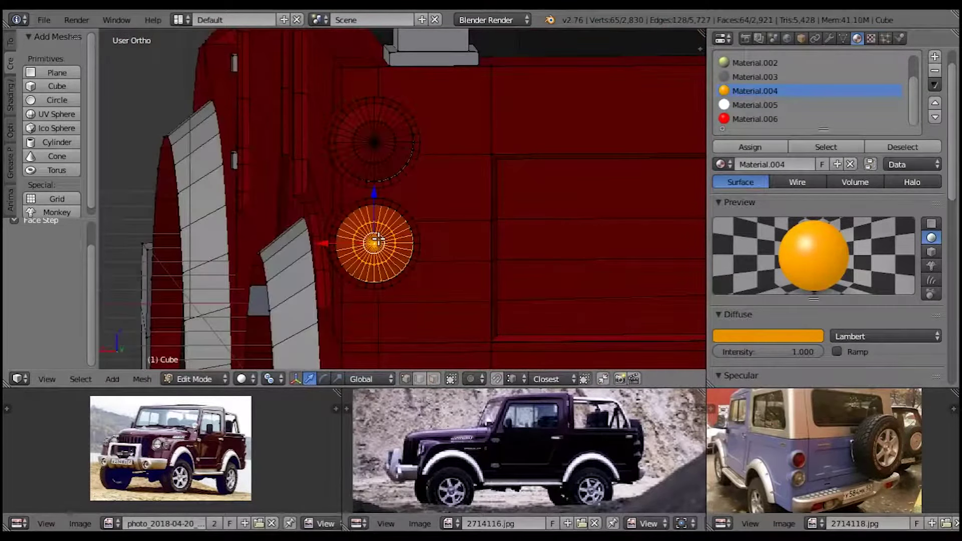
# Step: Assign red Material.006 to the light disc and return to Object Mode
pyautogui.click(753, 119)
pyautogui.click(750, 146)
pyautogui.scroll(-3, 401, 210)
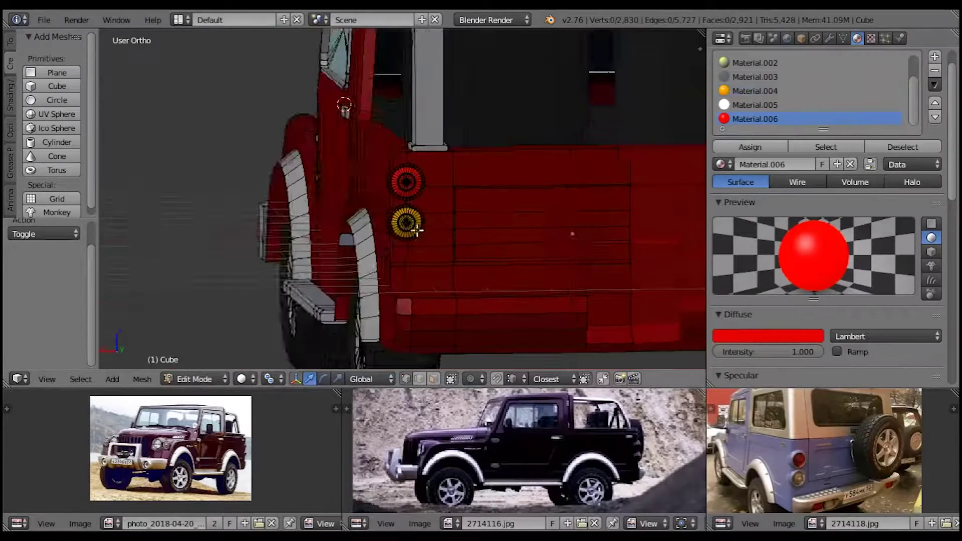
pyautogui.press('Tab')
pyautogui.scroll(-3, 476, 224)
# Step: Apply the jeep's modifier from the modifier settings
pyautogui.moveTo(477, 224); pyautogui.dragTo(264, 204, button='middle')
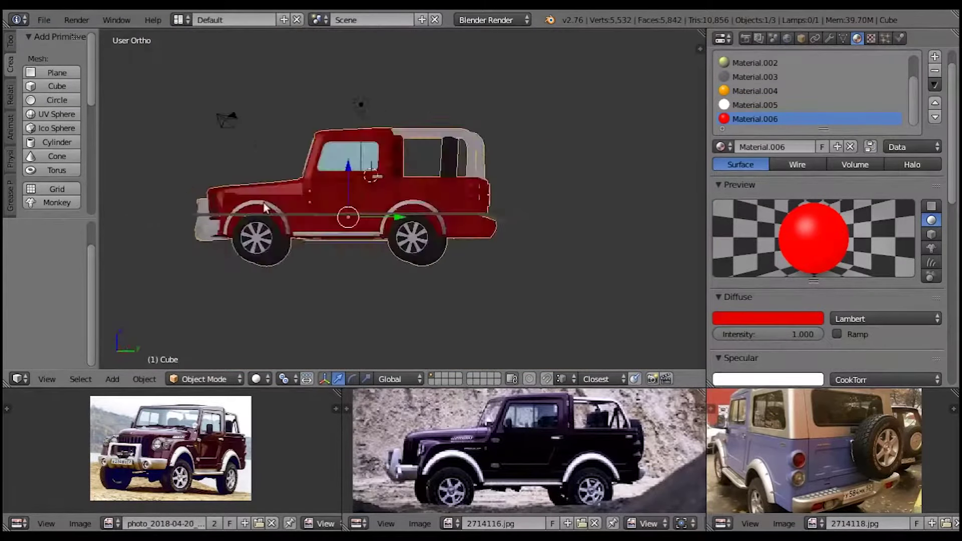
pyautogui.moveTo(311, 257)
pyautogui.mouseDown(button='middle')
pyautogui.moveTo(322, 223)
pyautogui.moveTo(347, 214)
pyautogui.moveTo(360, 227)
pyautogui.mouseUp(button='middle')
pyautogui.scroll(4, 347, 213)
pyautogui.scroll(-5, 363, 234)
pyautogui.moveTo(328, 257)
pyautogui.mouseDown(button='middle')
pyautogui.moveTo(351, 210)
pyautogui.moveTo(373, 262)
pyautogui.moveTo(351, 225)
pyautogui.mouseUp(button='middle')
pyautogui.click(829, 38)
pyautogui.click(771, 130)
pyautogui.press('Tab')
# Step: Box-select part of the cabin in side view and snap the 3D cursor to it
pyautogui.press('KP_3')
pyautogui.press('z')
pyautogui.press('b')
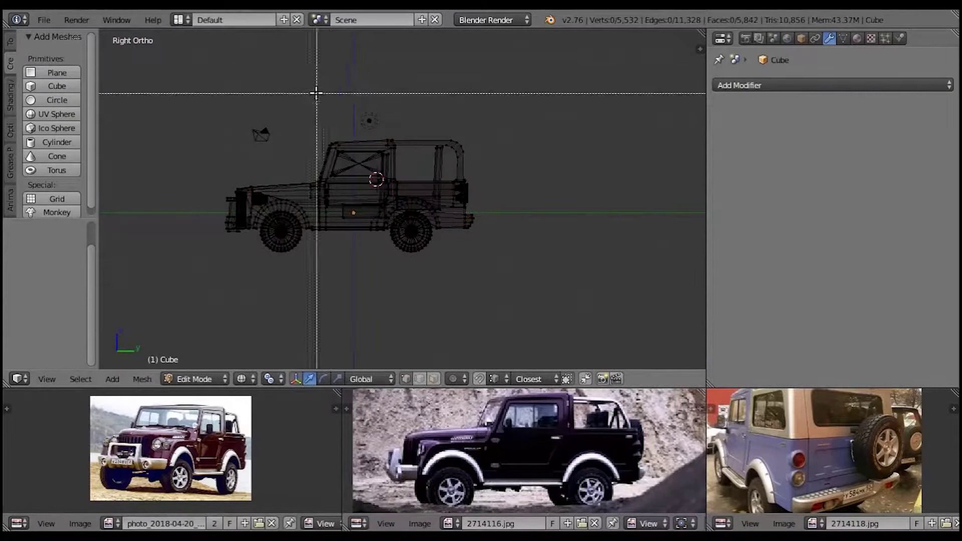
pyautogui.moveTo(312, 98); pyautogui.dragTo(417, 178)
pyautogui.press('z')
pyautogui.scroll(4, 367, 216)
pyautogui.moveTo(368, 217)
pyautogui.mouseDown(button='middle')
pyautogui.moveTo(286, 225)
pyautogui.moveTo(355, 108)
pyautogui.mouseUp(button='middle')
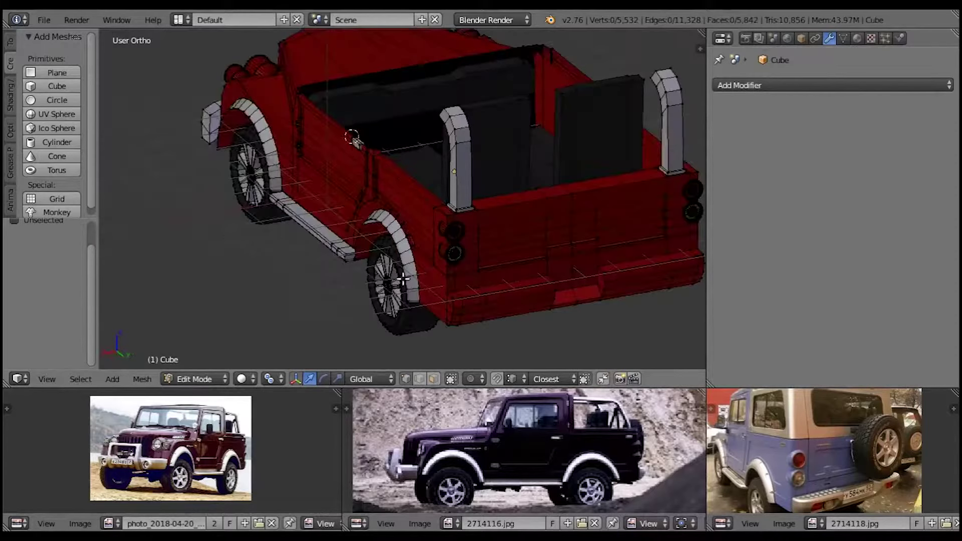
pyautogui.click(335, 99)
pyautogui.scroll(3, 447, 150)
pyautogui.scroll(2, 446, 150)
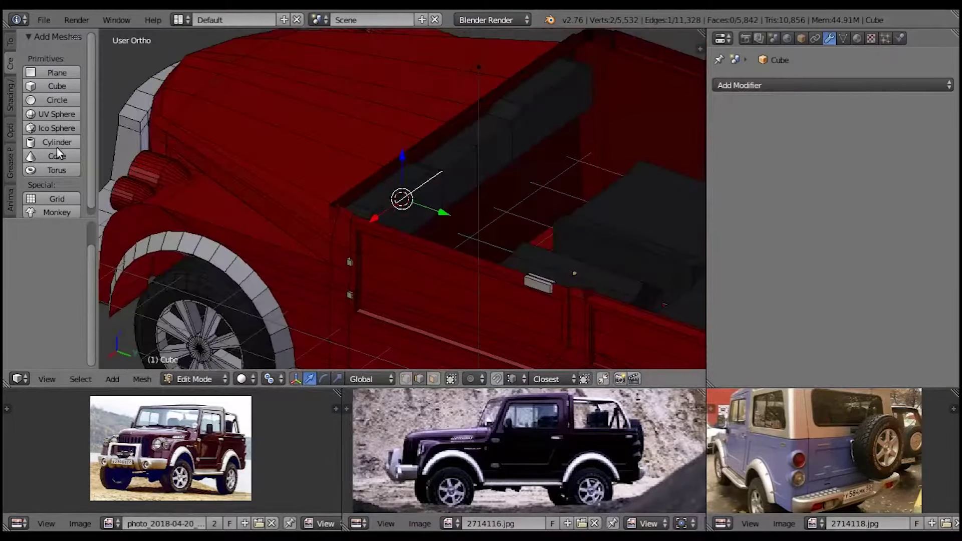
# Step: Add a cylinder at the cursor and shrink it into a thin steering column
pyautogui.click(57, 142)
pyautogui.moveTo(55, 266); pyautogui.dragTo(77, 265)
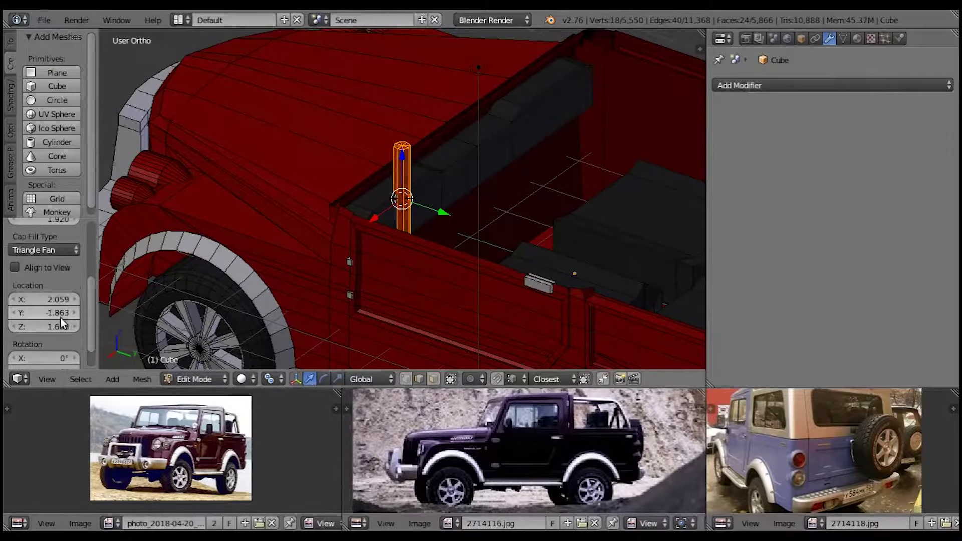
pyautogui.moveTo(451, 226); pyautogui.dragTo(485, 209, button='middle')
pyautogui.press('a')
pyautogui.scroll(3, 485, 208)
pyautogui.press('KP_Decimal')
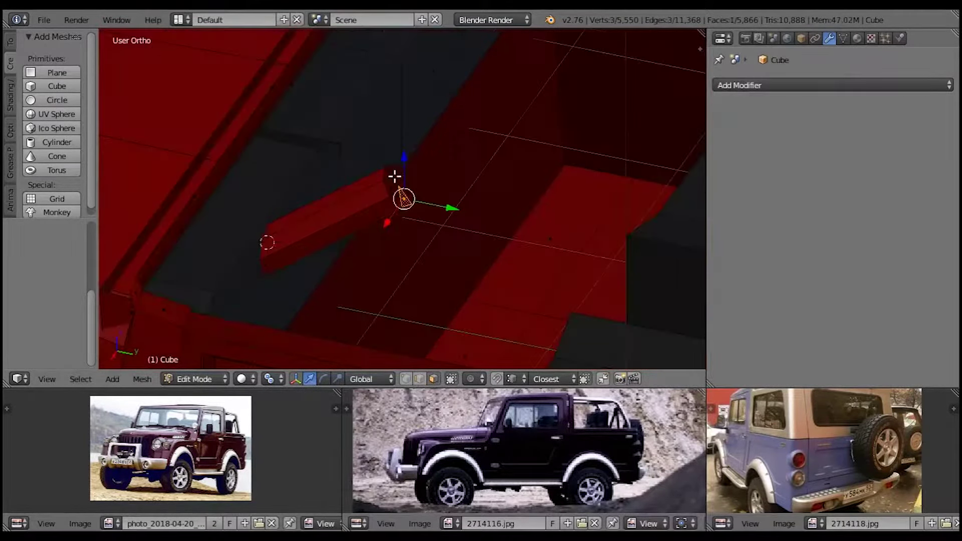
# Step: Extrude the column's end and enlarge it into an octagonal cap
pyautogui.hotkey('ctrl', 'z')
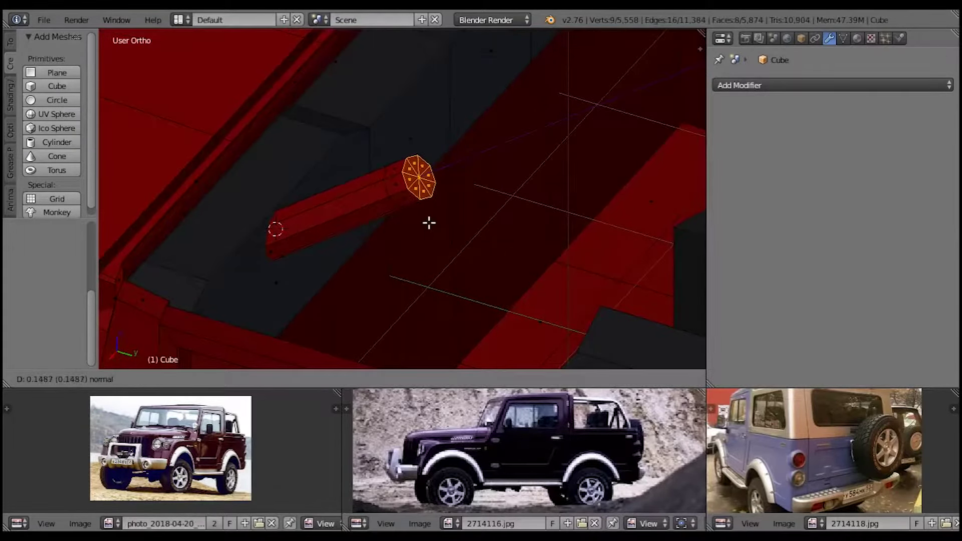
pyautogui.click(337, 226)
pyautogui.scroll(-2, 413, 356)
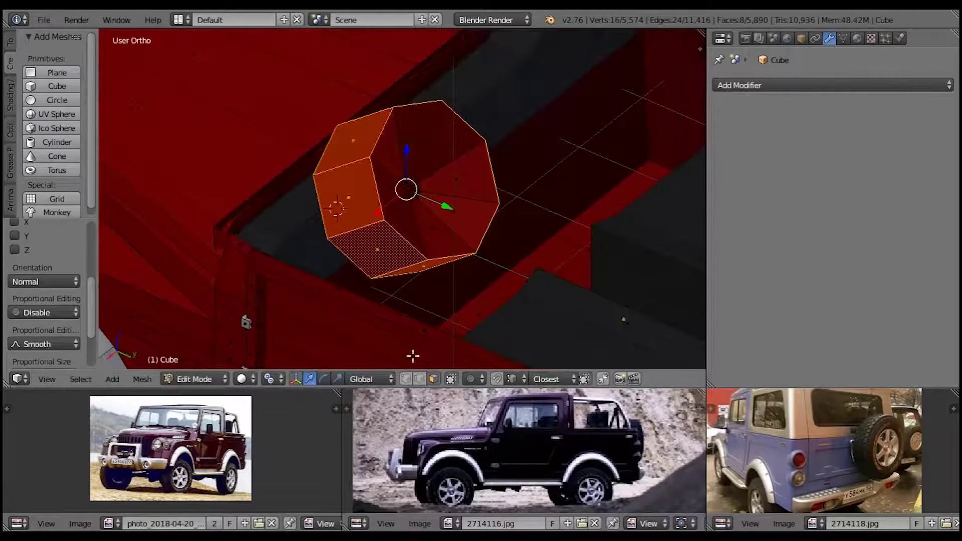
pyautogui.moveTo(352, 252)
pyautogui.mouseDown(button='middle')
pyautogui.moveTo(404, 256)
pyautogui.moveTo(449, 209)
pyautogui.mouseUp(button='middle')
pyautogui.press('a')
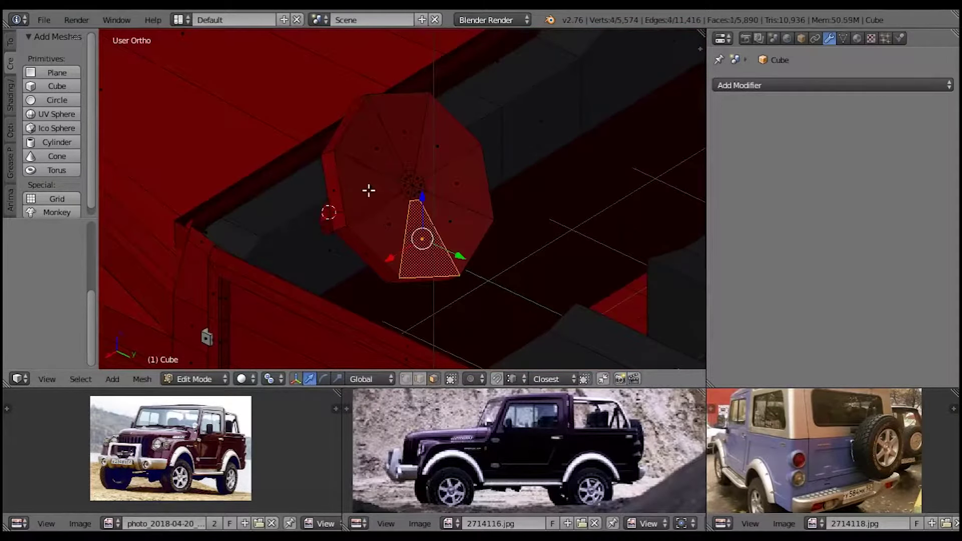
pyautogui.moveTo(406, 131)
pyautogui.mouseDown(button='middle')
pyautogui.moveTo(404, 177)
pyautogui.moveTo(331, 208)
pyautogui.moveTo(370, 180)
pyautogui.moveTo(414, 180)
pyautogui.moveTo(406, 167)
pyautogui.moveTo(314, 176)
pyautogui.mouseUp(button='middle')
# Step: Inset the cap faces into a wheel rim and delete the inner faces
pyautogui.keyDown('shift'); pyautogui.rightClick(370, 180); pyautogui.keyUp('shift')
pyautogui.press('i')
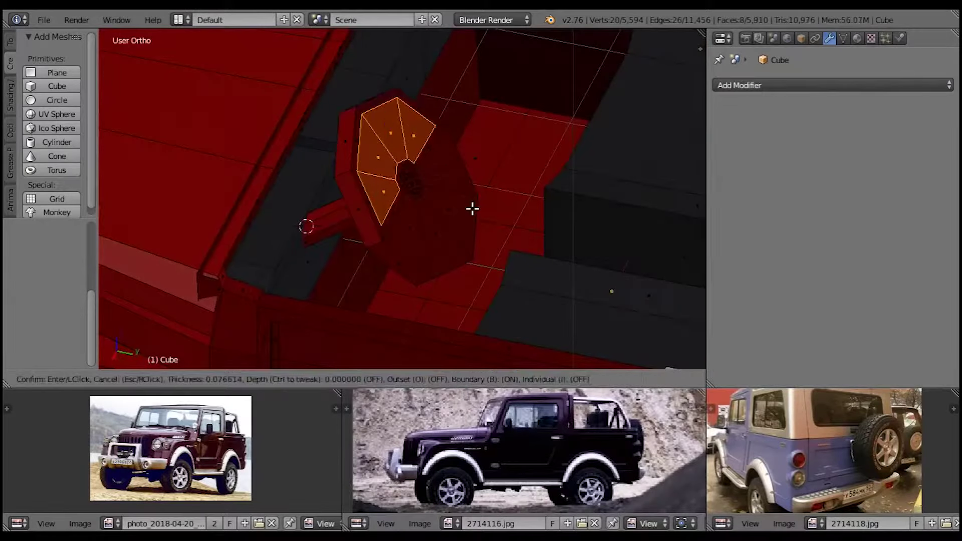
pyautogui.press('l')
pyautogui.press('h')
pyautogui.press('w')
# Step: Select the cap's triangle faces to form the steering wheel spokes
pyautogui.click(403, 201)
pyautogui.keyDown('shift'); pyautogui.rightClick(382, 245); pyautogui.keyUp('shift')
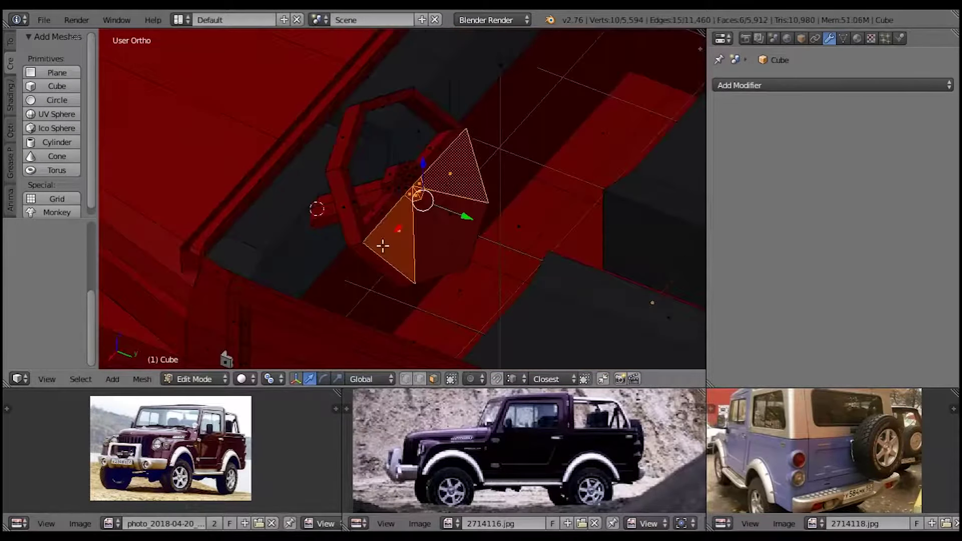
pyautogui.moveTo(321, 219); pyautogui.dragTo(425, 229, button='middle')
pyautogui.keyDown('shift'); pyautogui.rightClick(424, 230); pyautogui.keyUp('shift')
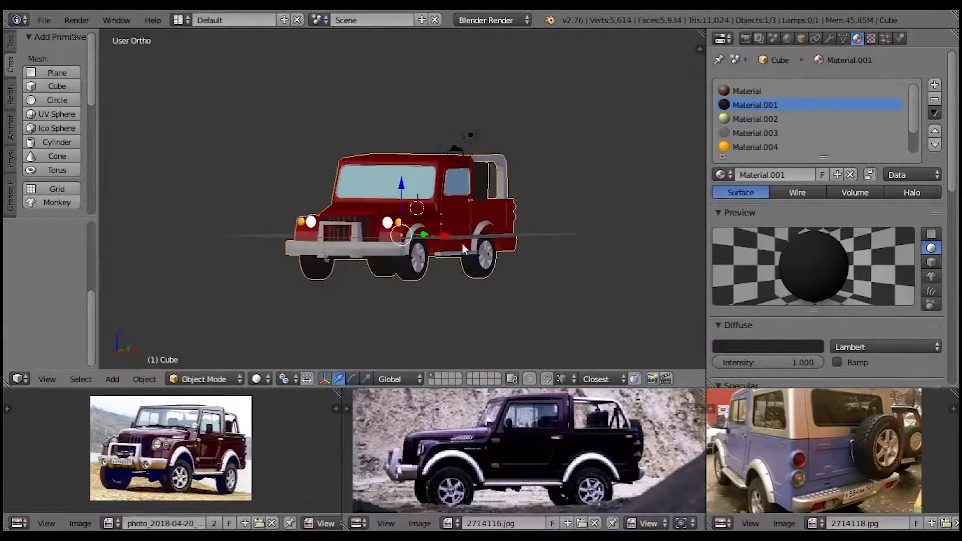
pyautogui.scroll(-2, 32, 193)
# Step: Turn on Auto Smooth in the jeep's mesh data settings
pyautogui.moveTo(403, 256); pyautogui.dragTo(416, 236, button='middle')
pyautogui.click(843, 38)
pyautogui.click(719, 126)
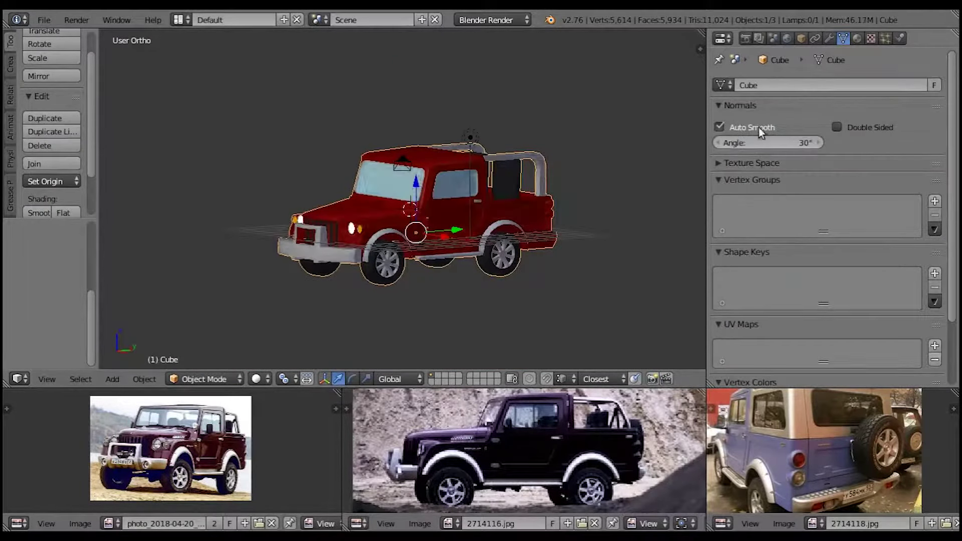
pyautogui.scroll(5, 441, 210)
pyautogui.moveTo(396, 331); pyautogui.dragTo(380, 320, button='middle')
pyautogui.scroll(3, 368, 306)
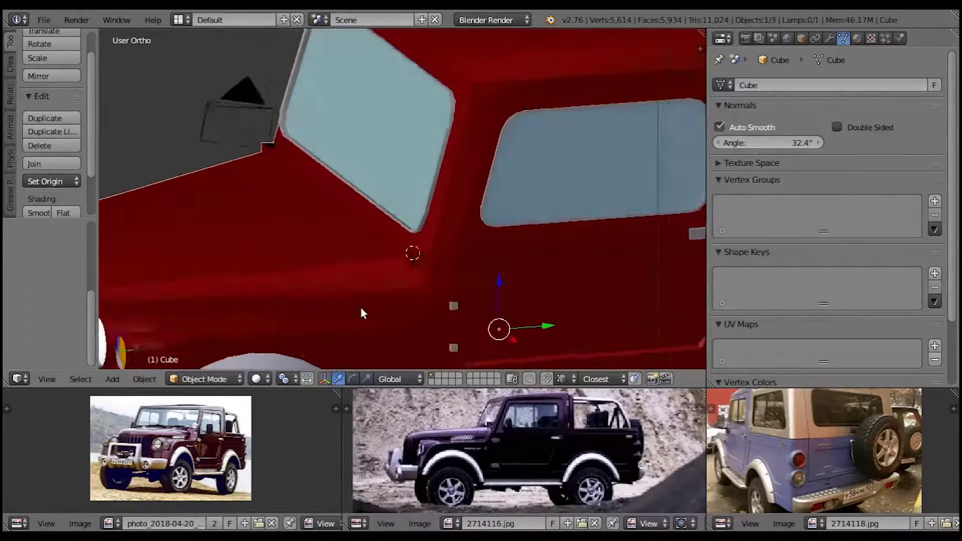
# Step: Apply an edge slide on the jeep mesh, then return to Object Mode
pyautogui.press('Tab')
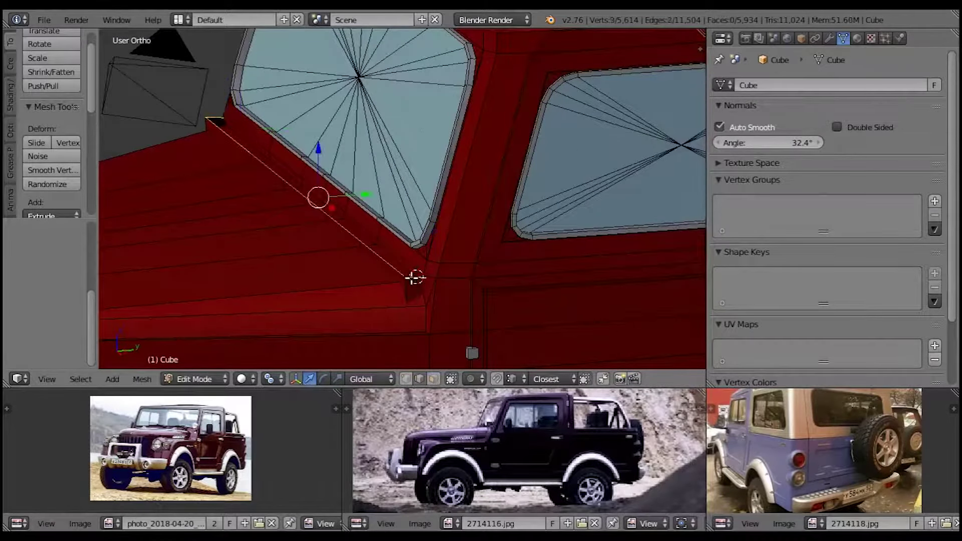
pyautogui.click(311, 156)
pyautogui.scroll(-5, 414, 221)
pyautogui.scroll(3, 396, 230)
pyautogui.scroll(2, 489, 247)
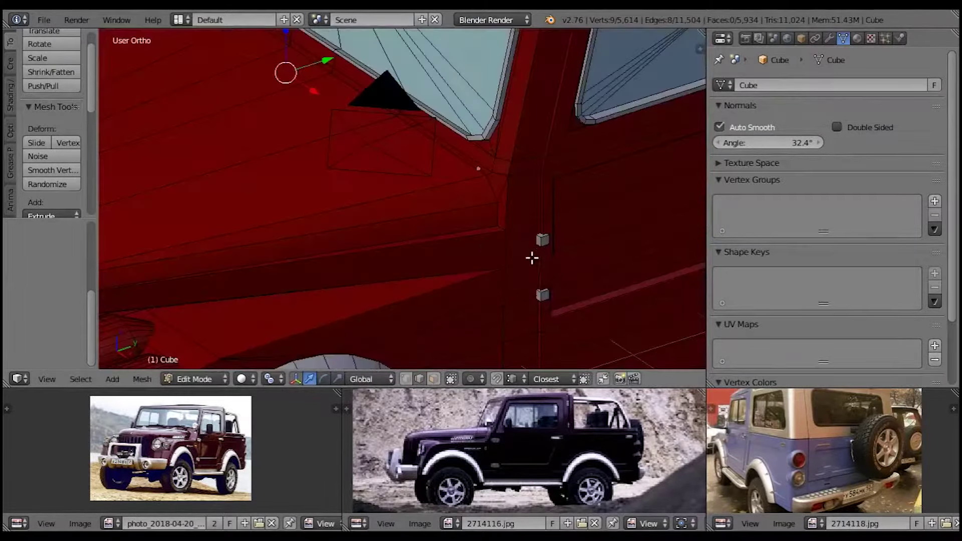
pyautogui.scroll(3, 396, 210)
pyautogui.press('Tab')
pyautogui.scroll(-5, 396, 211)
pyautogui.moveTo(396, 211); pyautogui.dragTo(430, 170, button='middle')
pyautogui.moveTo(381, 190)
pyautogui.mouseDown(button='middle')
pyautogui.moveTo(413, 160)
pyautogui.moveTo(421, 371)
pyautogui.mouseUp(button='middle')
# Step: Extend the selection across the whole wheel and hide it
pyautogui.press('Tab')
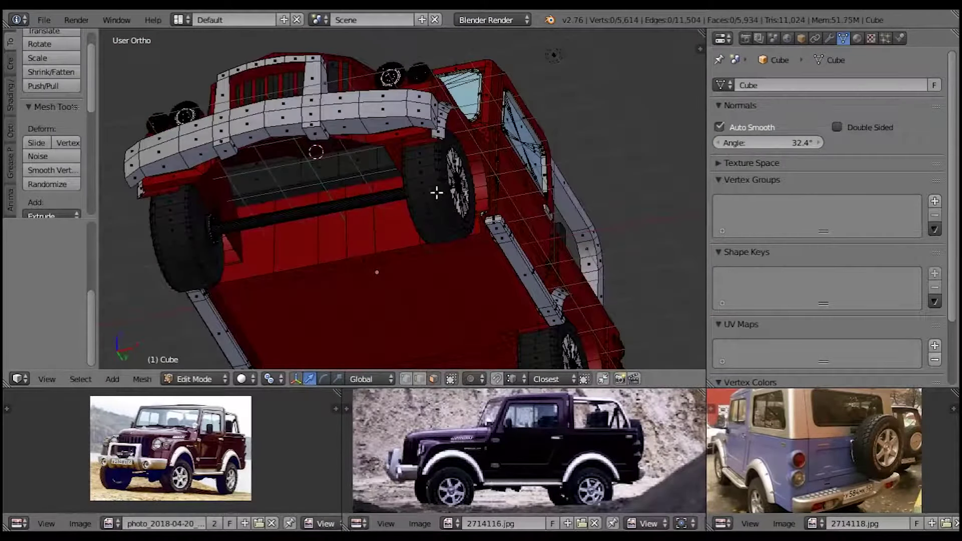
pyautogui.moveTo(435, 206)
pyautogui.mouseDown(button='middle')
pyautogui.moveTo(516, 225)
pyautogui.moveTo(417, 273)
pyautogui.mouseUp(button='middle')
pyautogui.press('ctrl+KP_Add')
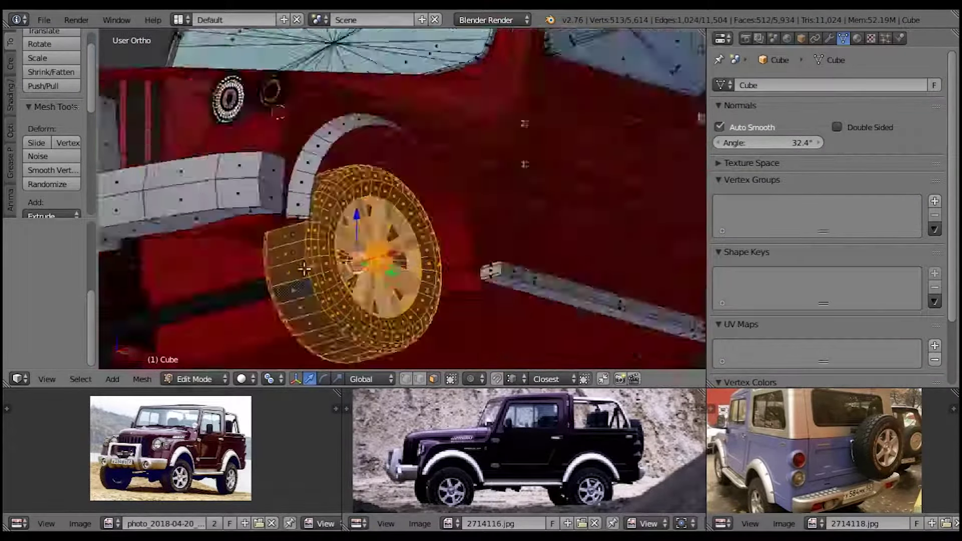
pyautogui.moveTo(351, 225)
pyautogui.mouseDown(button='middle')
pyautogui.moveTo(306, 271)
pyautogui.moveTo(348, 275)
pyautogui.mouseUp(button='middle')
pyautogui.press('h')
pyautogui.scroll(-5, 307, 271)
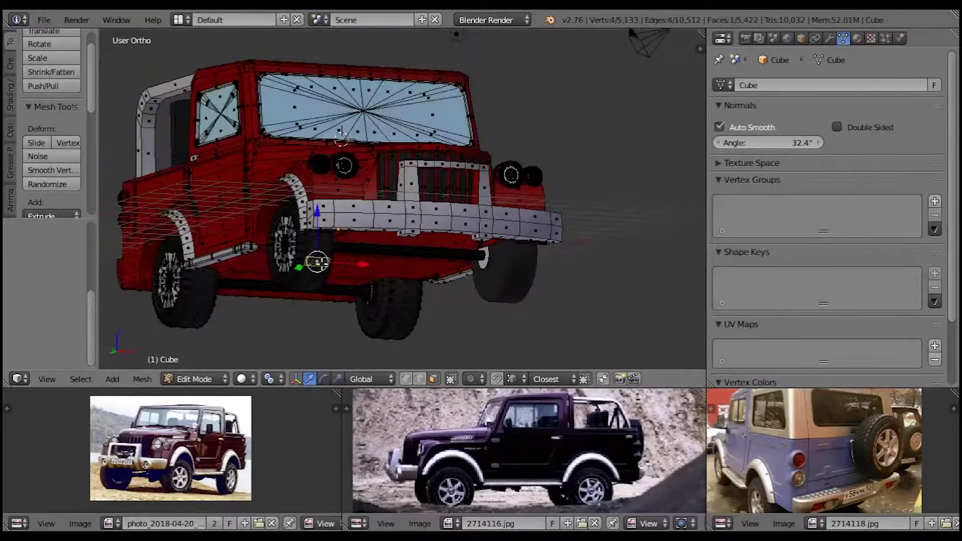
pyautogui.scroll(1, 360, 245)
pyautogui.scroll(5, 360, 246)
# Step: Select the wheel's connected geometry with L and return to Object Mode to view the jeep
pyautogui.press('l')
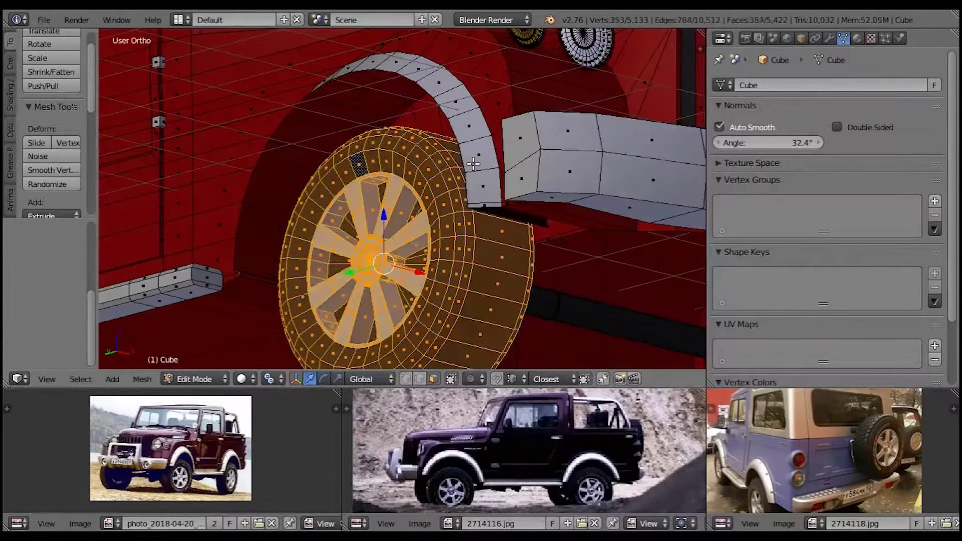
pyautogui.moveTo(381, 225); pyautogui.dragTo(339, 217, button='middle')
pyautogui.scroll(-4, 338, 217)
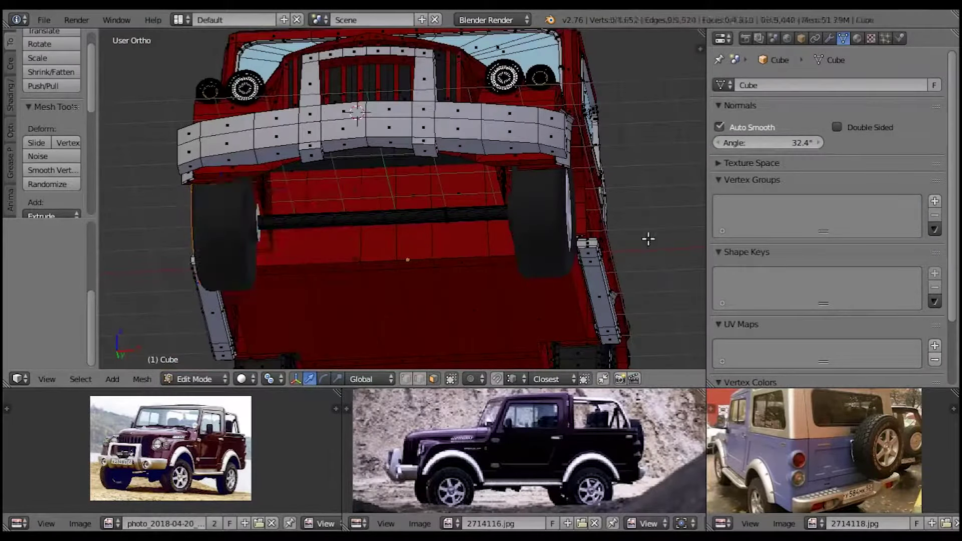
pyautogui.click(55, 182)
pyautogui.moveTo(351, 225); pyautogui.dragTo(491, 242, button='middle')
pyautogui.scroll(-3, 417, 231)
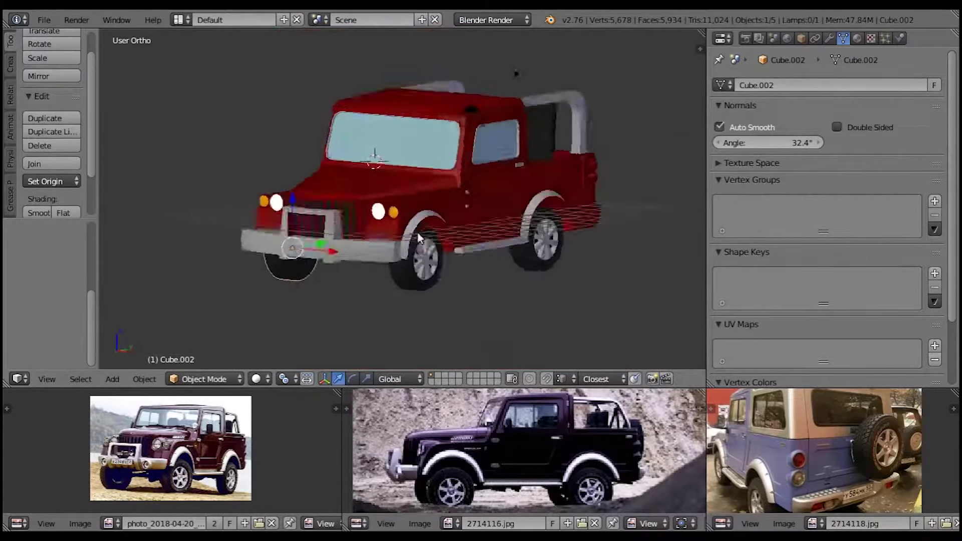
pyautogui.moveTo(417, 232)
pyautogui.mouseDown(button='middle')
pyautogui.moveTo(449, 228)
pyautogui.moveTo(379, 233)
pyautogui.moveTo(440, 268)
pyautogui.moveTo(315, 288)
pyautogui.moveTo(458, 213)
pyautogui.moveTo(444, 292)
pyautogui.mouseUp(button='middle')
# Step: Select just the jeep body
pyautogui.keyDown('shift'); pyautogui.rightClick(380, 233); pyautogui.keyUp('shift')
pyautogui.rightClick(391, 177)
pyautogui.scroll(-3, 435, 227)
pyautogui.scroll(2, 444, 293)
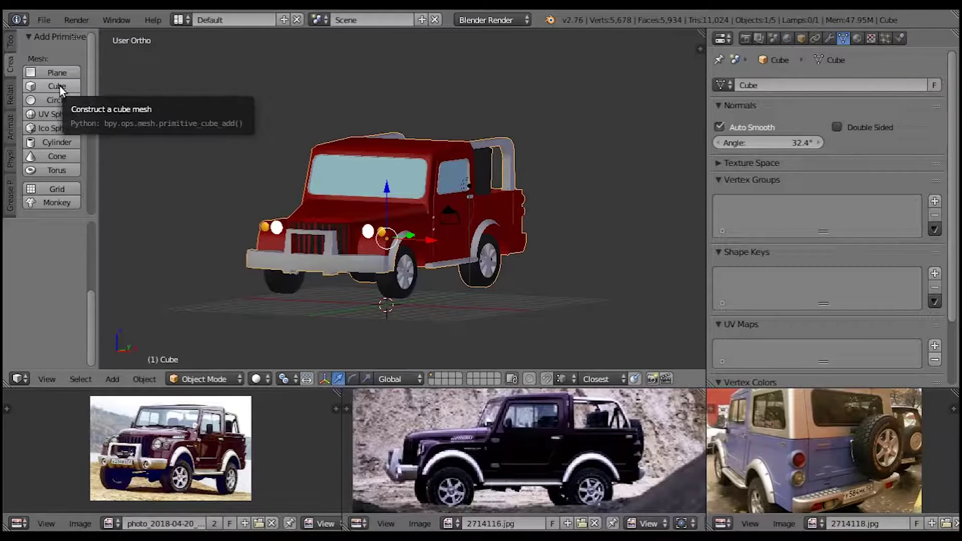
# Step: Add a cube, enlarge it and flatten it along Z into a slab
pyautogui.click(59, 86)
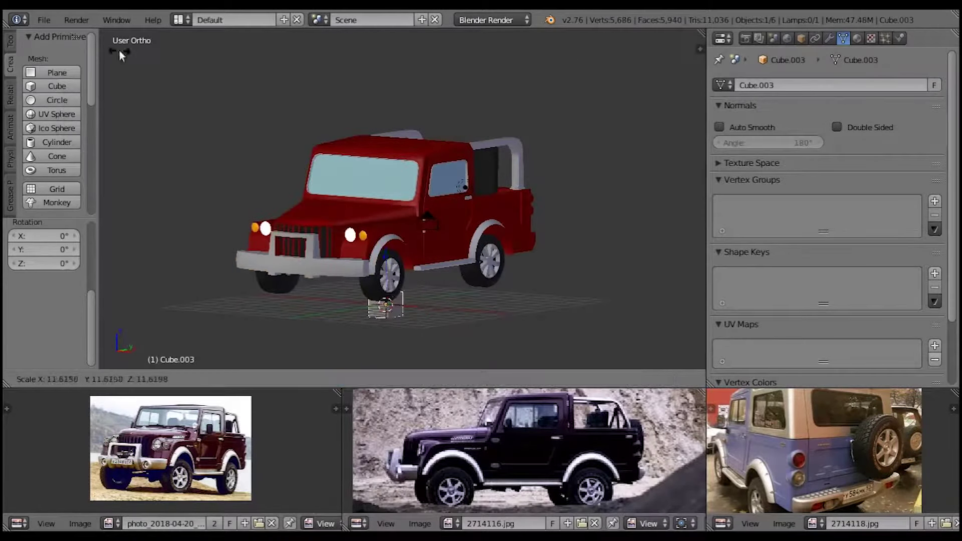
pyautogui.click(623, 269)
pyautogui.press('s')
pyautogui.press('z')
pyautogui.click(391, 232)
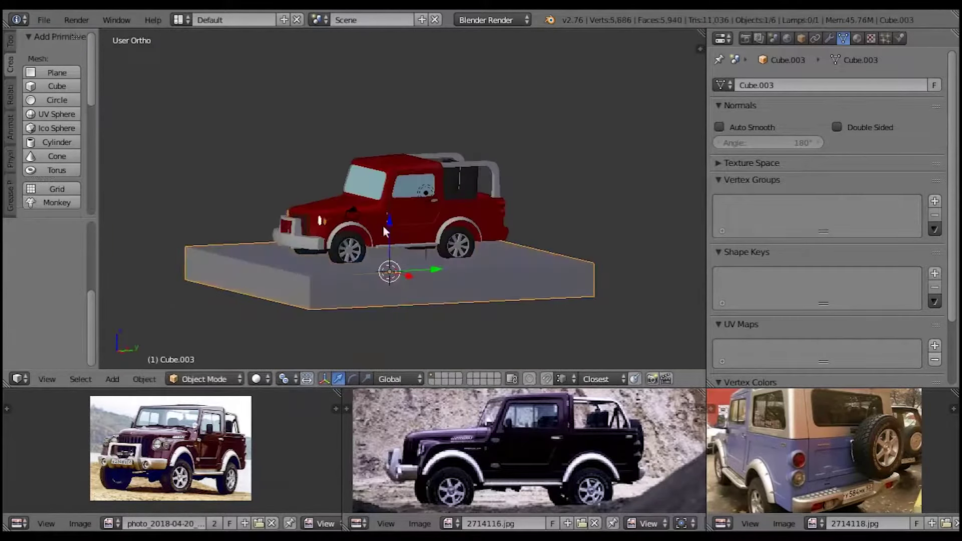
# Step: Extrude the slab's side faces outward into wider steps
pyautogui.press('Tab')
pyautogui.moveTo(385, 247); pyautogui.dragTo(351, 267, button='middle')
pyautogui.rightClick(351, 267)
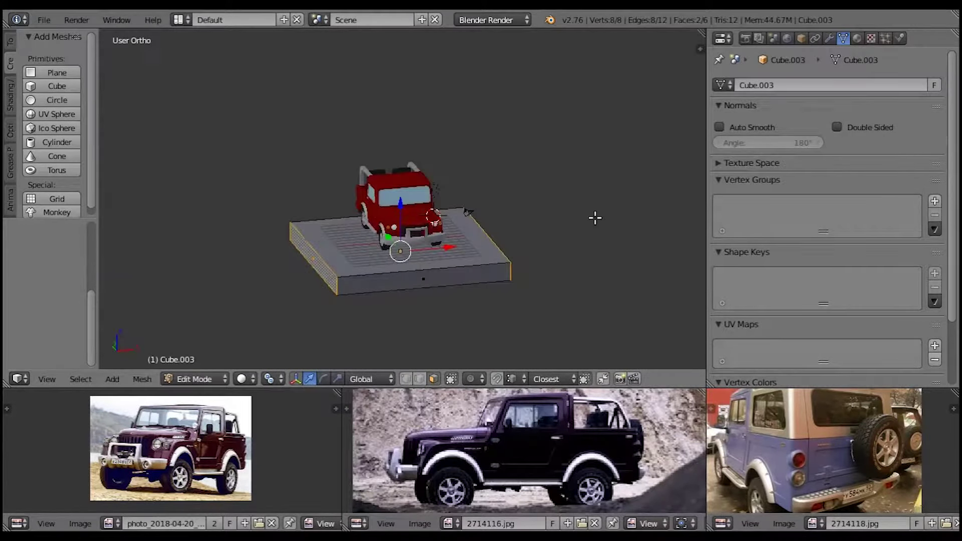
pyautogui.press('e')
pyautogui.click(270, 288)
pyautogui.moveTo(271, 288)
pyautogui.mouseDown(button='middle')
pyautogui.moveTo(356, 233)
pyautogui.moveTo(494, 285)
pyautogui.moveTo(416, 273)
pyautogui.moveTo(448, 242)
pyautogui.moveTo(418, 237)
pyautogui.moveTo(416, 296)
pyautogui.moveTo(509, 383)
pyautogui.mouseUp(button='middle')
pyautogui.keyDown('shift'); pyautogui.rightClick(494, 285); pyautogui.keyUp('shift')
# Step: Deselect the slab's faces and move the slab geometry into place
pyautogui.press('Tab')
pyautogui.press('Tab')
pyautogui.press('a')
pyautogui.press('Tab')
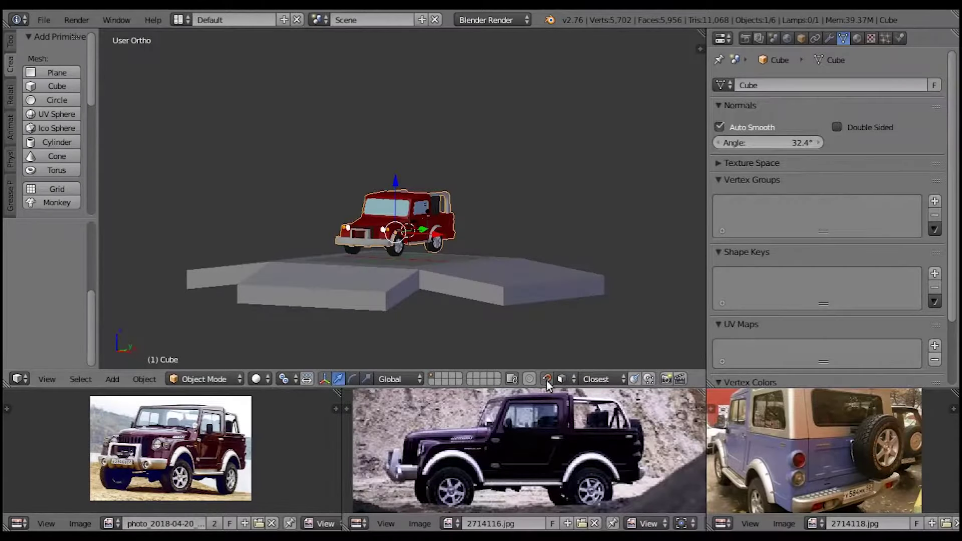
pyautogui.click(419, 240)
pyautogui.moveTo(419, 239); pyautogui.dragTo(427, 294, button='middle')
# Step: Select the lamp and show its position and rotation values
pyautogui.rightClick(440, 219)
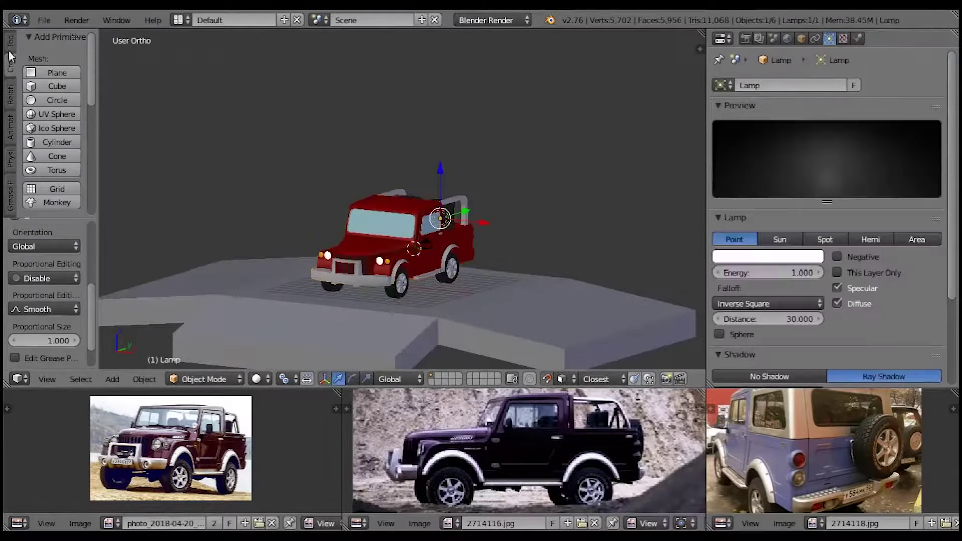
pyautogui.click(802, 38)
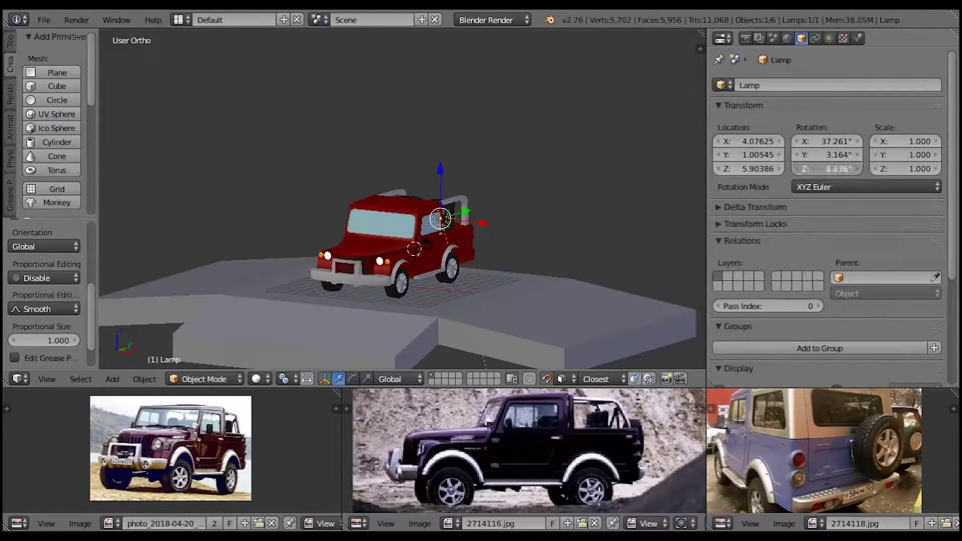
pyautogui.moveTo(450, 251); pyautogui.dragTo(476, 291, button='middle')
# Step: Lock the camera to the view and reframe it so the jeep fills the shot
pyautogui.press('KP_0')
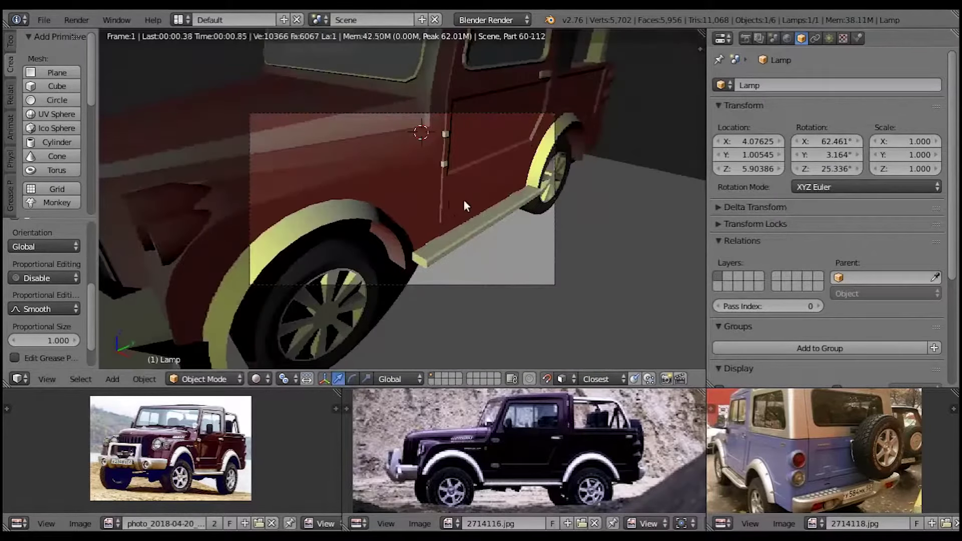
pyautogui.rightClick(450, 270)
pyautogui.press('m')
pyautogui.press('n')
pyautogui.scroll(10, 605, 157)
pyautogui.scroll(-3, 585, 187)
pyautogui.click(592, 191)
pyautogui.scroll(-5, 355, 193)
pyautogui.moveTo(328, 206); pyautogui.dragTo(341, 207, button='middle')
pyautogui.click(592, 190)
pyautogui.scroll(10, 621, 116)
# Step: Preview the render and choose the jeep body's Material.002 slot
pyautogui.hotkey('shift', 'z')
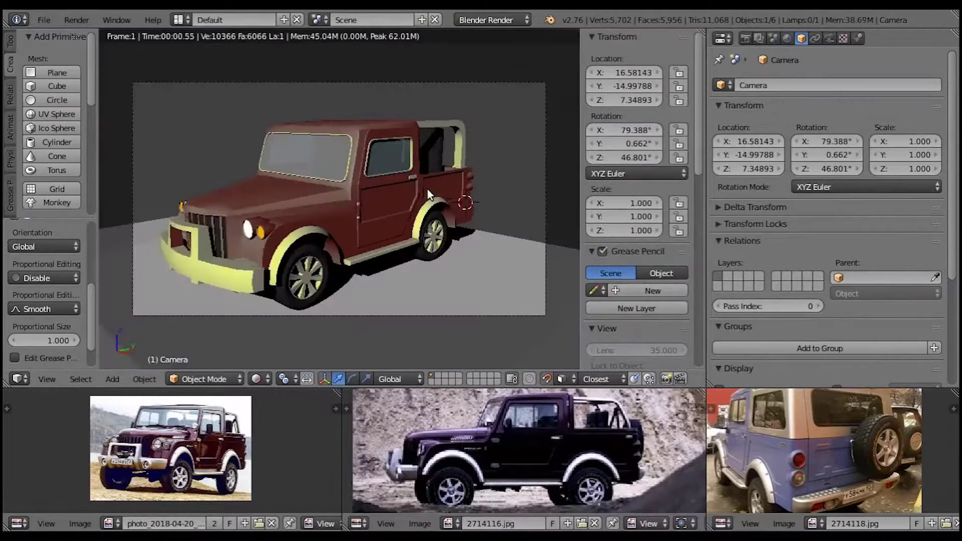
pyautogui.hotkey('shift', 'z')
pyautogui.rightClick(389, 202)
pyautogui.click(857, 38)
pyautogui.scroll(-5, 840, 223)
pyautogui.hotkey('shift', 'z')
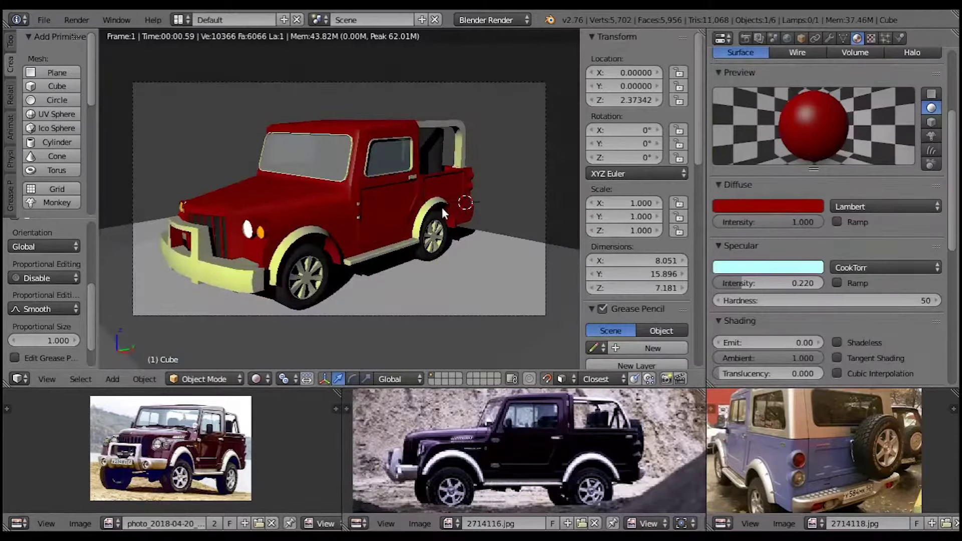
pyautogui.hotkey('shift', 'z')
pyautogui.scroll(5, 851, 262)
pyautogui.click(754, 62)
pyautogui.hotkey('shift', 'z')
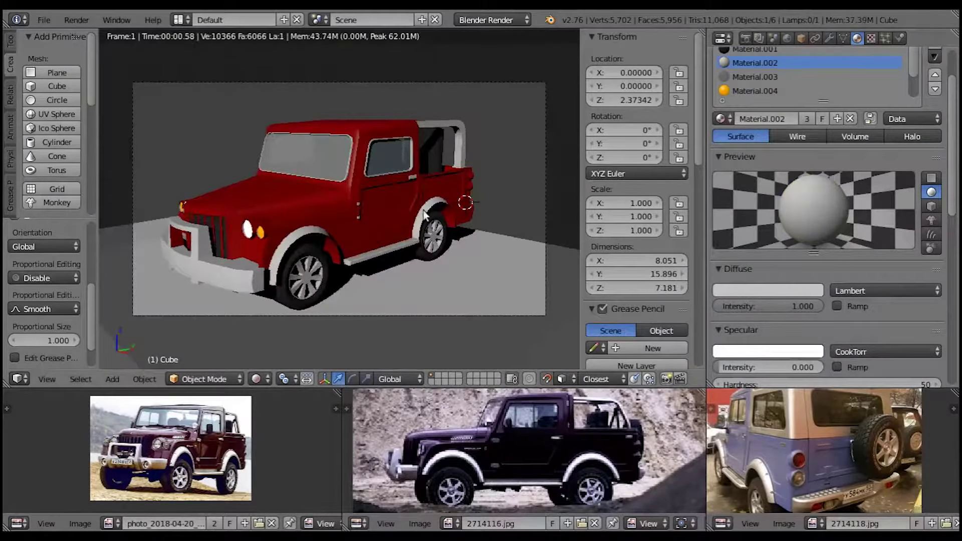
# Step: Select the other front wheel and preview the rendered camera shot
pyautogui.rightClick(425, 216)
pyautogui.hotkey('shift', 'z')
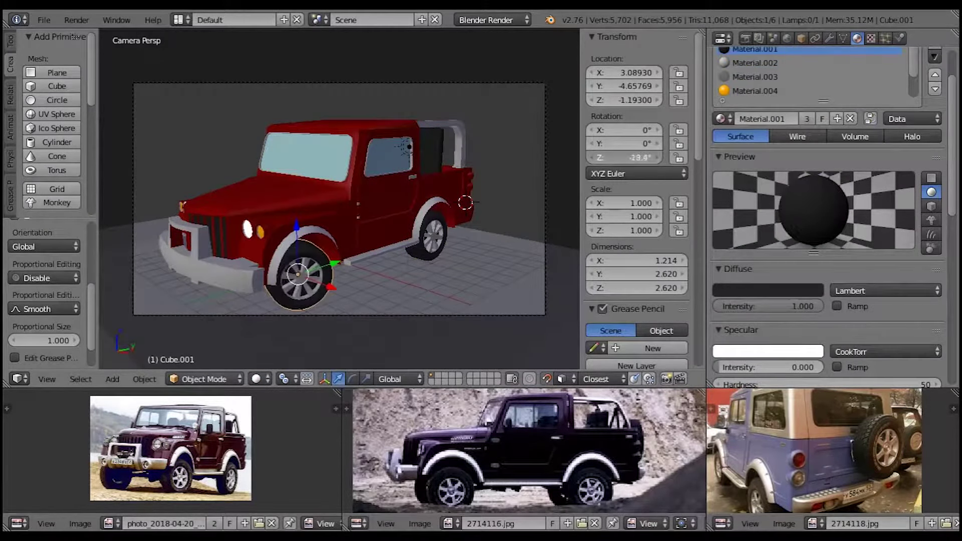
pyautogui.moveTo(326, 227); pyautogui.dragTo(444, 226, button='middle')
pyautogui.rightClick(337, 241)
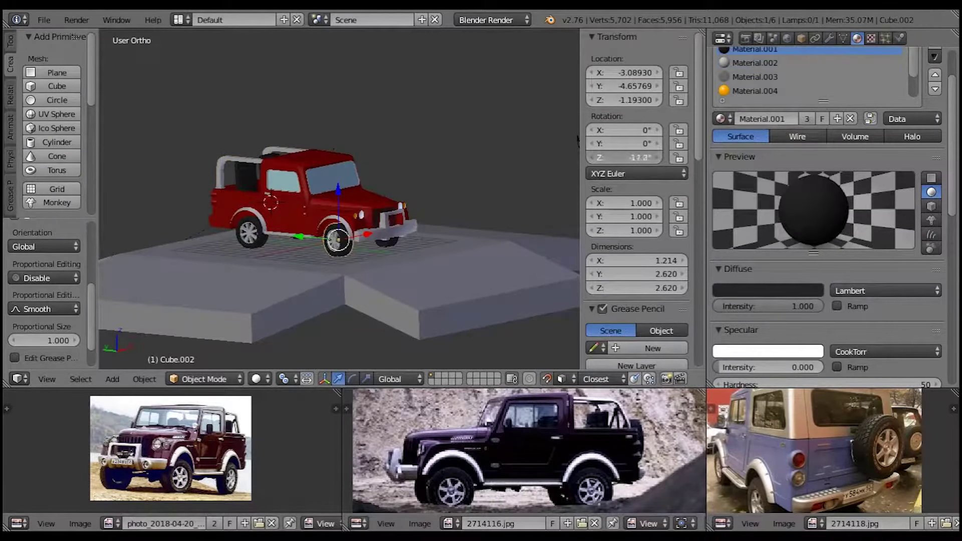
pyautogui.moveTo(501, 171); pyautogui.dragTo(401, 180, button='middle')
pyautogui.press('KP_0')
pyautogui.hotkey('shift', 'z')
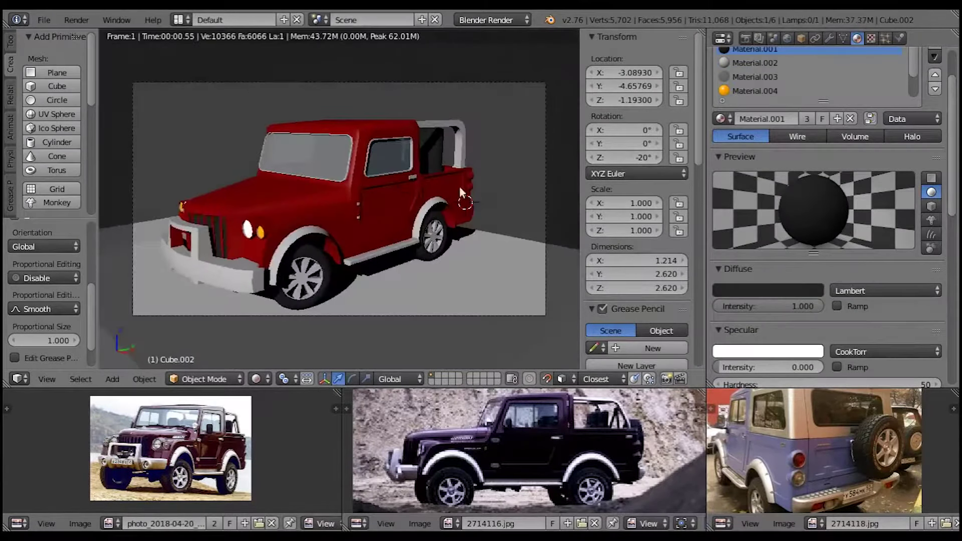
pyautogui.hotkey('shift', 'z')
# Step: Give the ground slab a new dark green material and preview it rendered
pyautogui.click(768, 75)
pyautogui.click(771, 313)
pyautogui.click(727, 100)
pyautogui.hotkey('shift', 'z')
pyautogui.hotkey('shift', 'z')
pyautogui.click(767, 246)
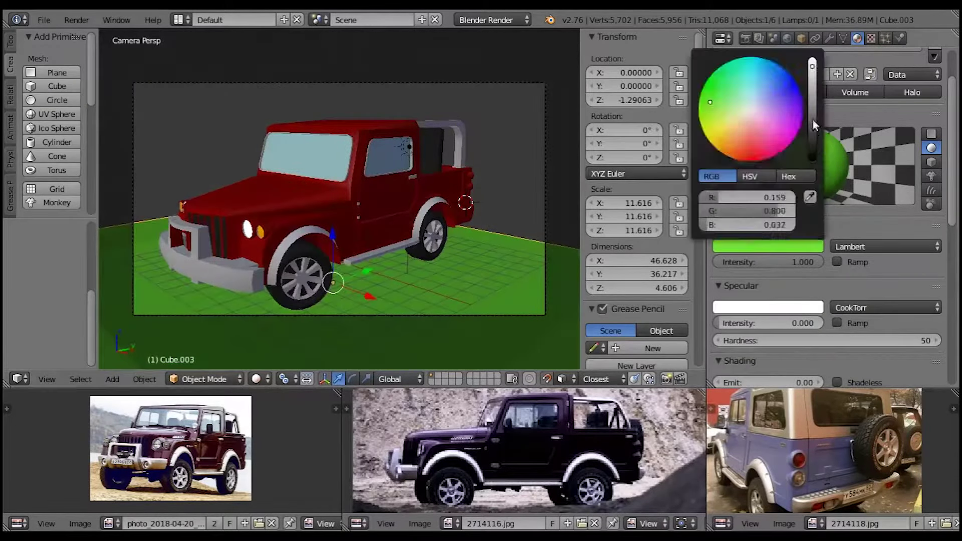
pyautogui.hotkey('shift', 'z')
pyautogui.hotkey('shift', 'z')
# Step: Set the world to a blended sky with an orange horizon and light blue zenith
pyautogui.scroll(3, 792, 41)
pyautogui.click(787, 39)
pyautogui.click(826, 270)
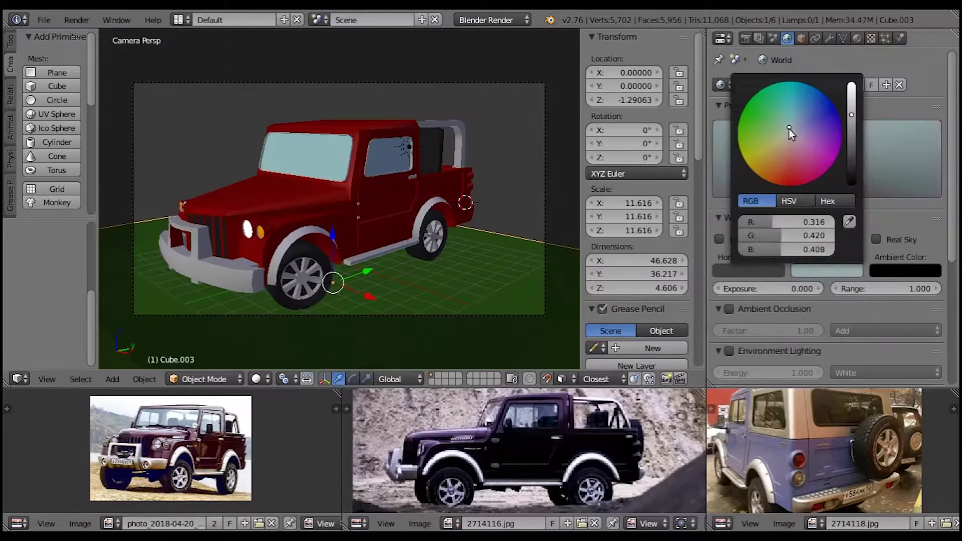
pyautogui.click(748, 271)
pyautogui.moveTo(833, 160); pyautogui.dragTo(832, 100)
pyautogui.click(735, 171)
pyautogui.hotkey('shift', 'z')
pyautogui.hotkey('shift', 'z')
pyautogui.click(748, 270)
pyautogui.hotkey('shift', 'z')
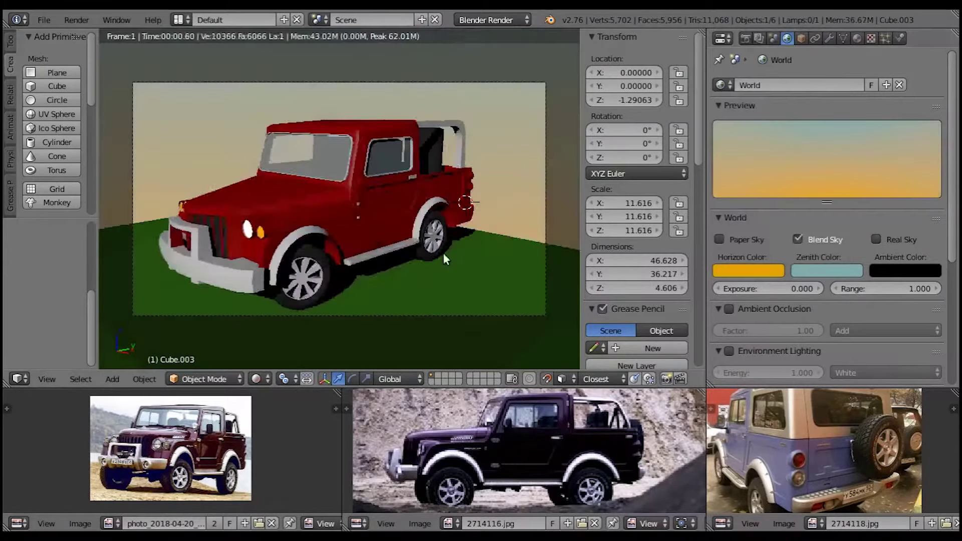
# Step: Turn on sky-colour environment lighting at energy 0.730 and preview the lit scene
pyautogui.hotkey('shift', 'z')
pyautogui.scroll(-2, 802, 301)
pyautogui.click(729, 323)
pyautogui.hotkey('shift', 'z')
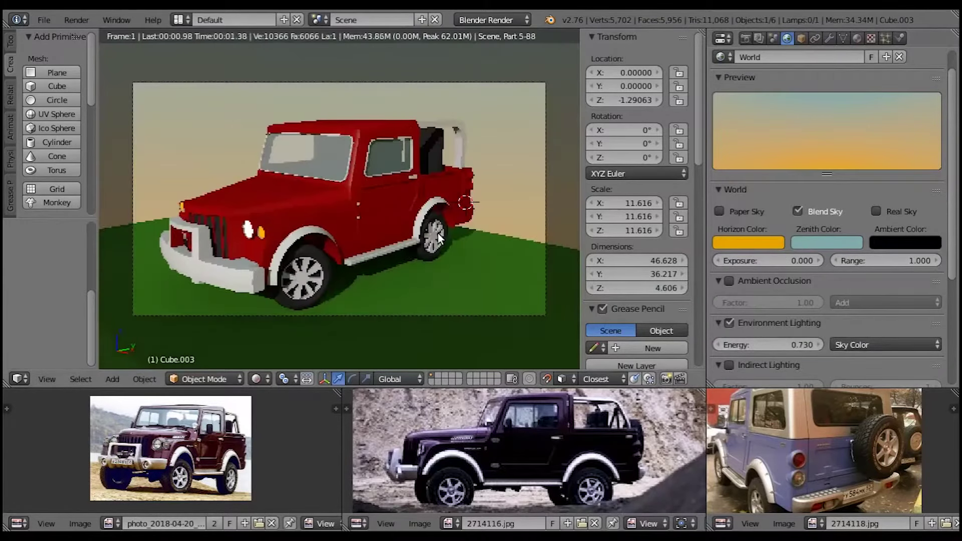
pyautogui.hotkey('shift', 'z')
# Step: Select the jeep body, inspect its material settings, and look through the scene camera
pyautogui.rightClick(333, 231)
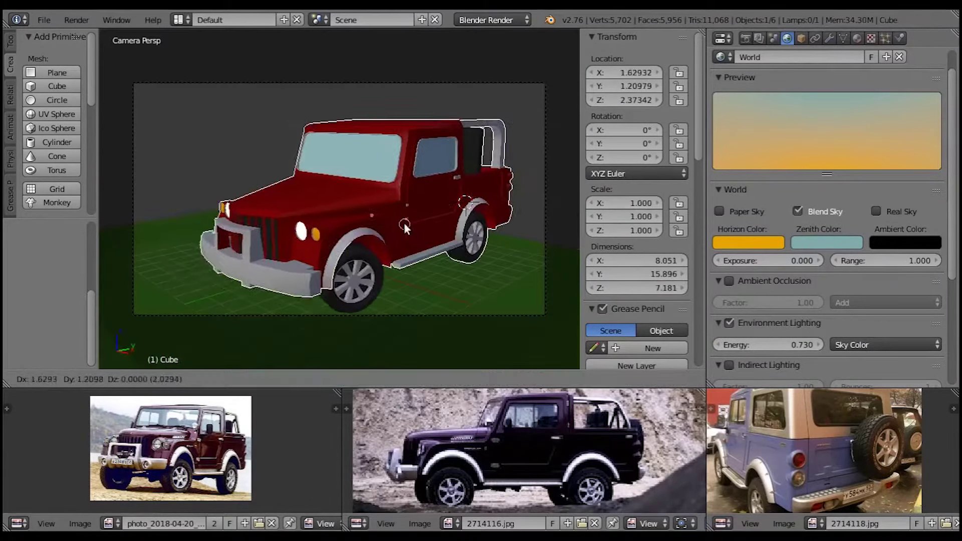
pyautogui.moveTo(333, 232)
pyautogui.mouseDown(button='middle')
pyautogui.moveTo(420, 253)
pyautogui.moveTo(265, 301)
pyautogui.mouseUp(button='middle')
pyautogui.press('Tab')
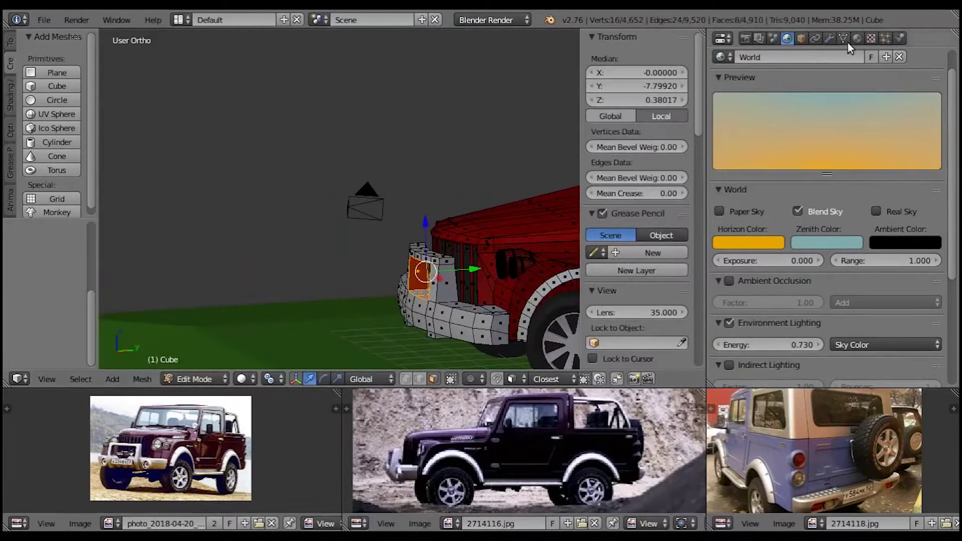
pyautogui.click(857, 38)
pyautogui.press('Tab')
pyautogui.hotkey('shift', 'z')
pyautogui.hotkey('shift', 'z')
pyautogui.scroll(-5, 450, 268)
pyautogui.press('KP_0')
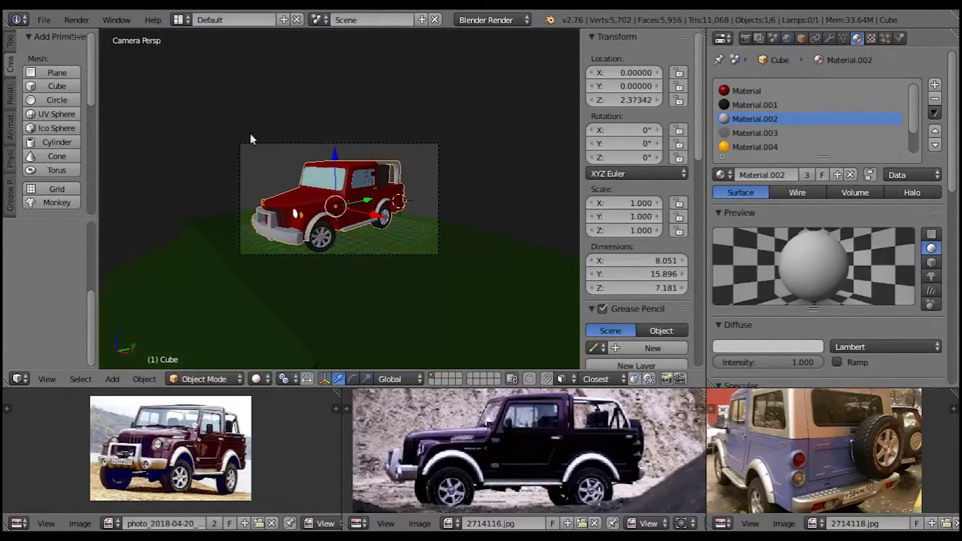